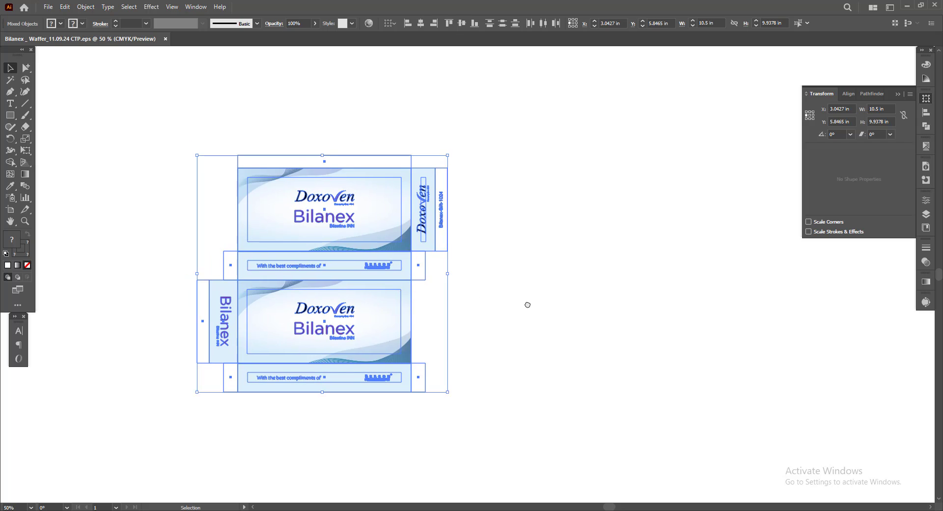
Pick one dieline flap and use Select > Same > Appearance to grab every dieline path.
{"action": "left_click", "coordinate": [526, 305]}
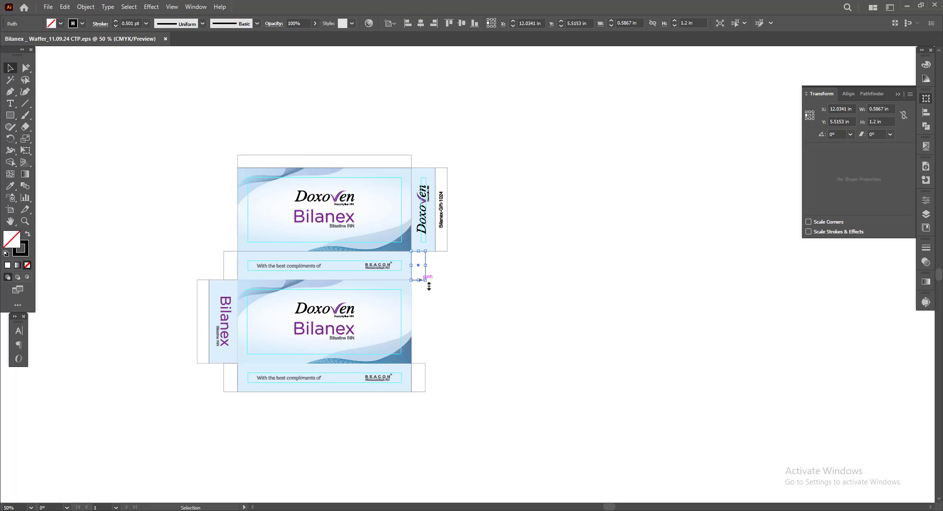
{"action": "left_click_drag", "start_coordinate": [412, 308], "coordinate": [427, 315]}
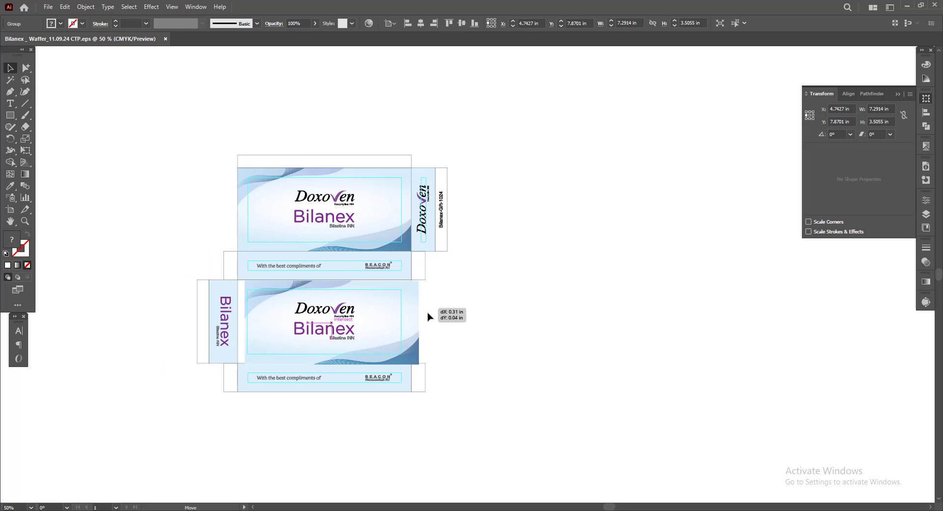
{"action": "left_click", "coordinate": [473, 310]}
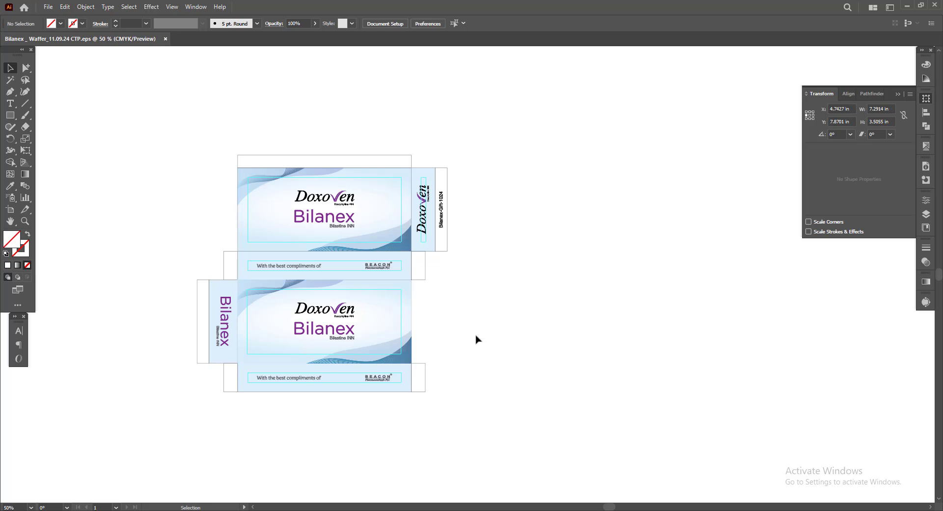
{"action": "left_click", "coordinate": [425, 378]}
{"action": "left_click", "coordinate": [129, 7]}
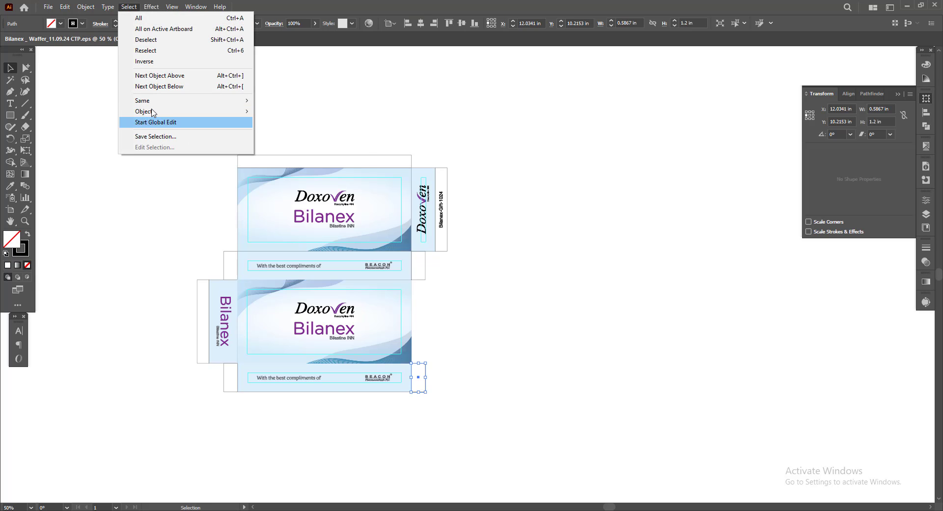
{"action": "left_click", "coordinate": [295, 164]}
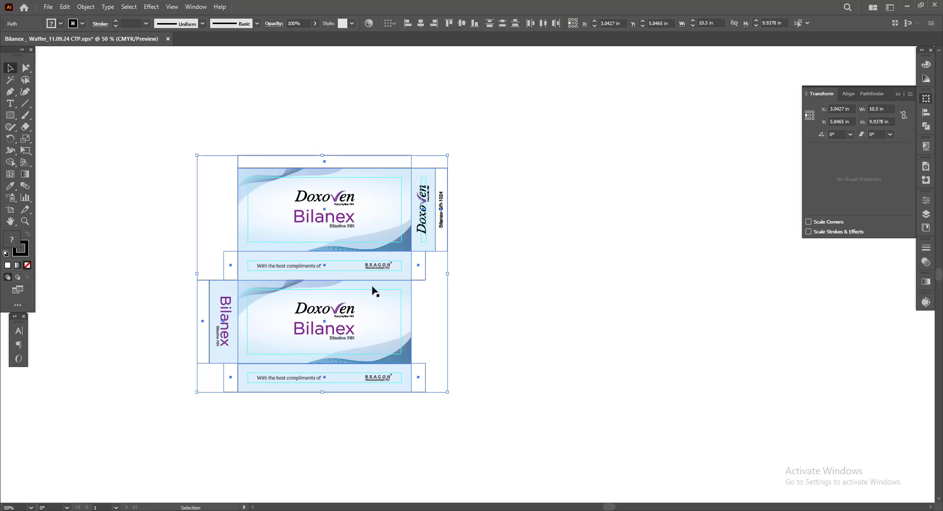
Move the dieline right of the artwork and give it the top rectangle's no-fill style.
{"action": "left_click_drag", "start_coordinate": [372, 291], "coordinate": [675, 284]}
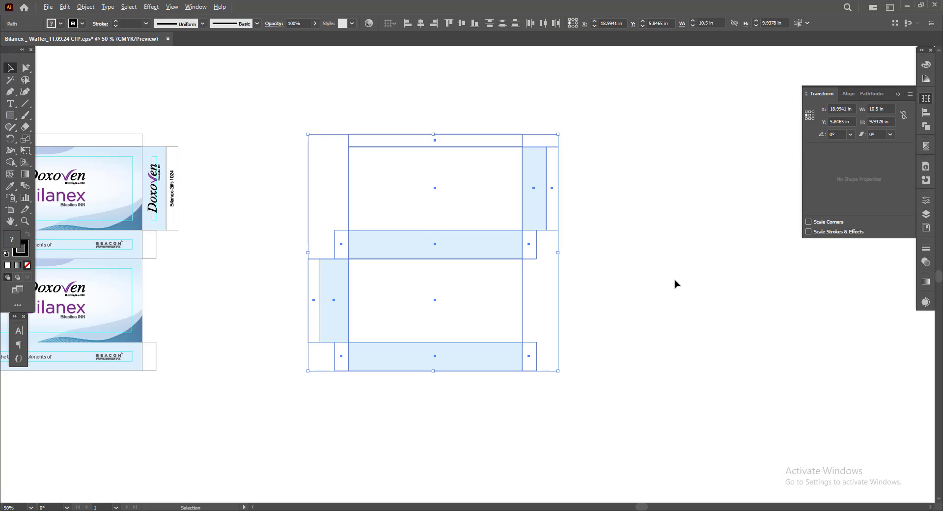
{"action": "left_click", "coordinate": [9, 186]}
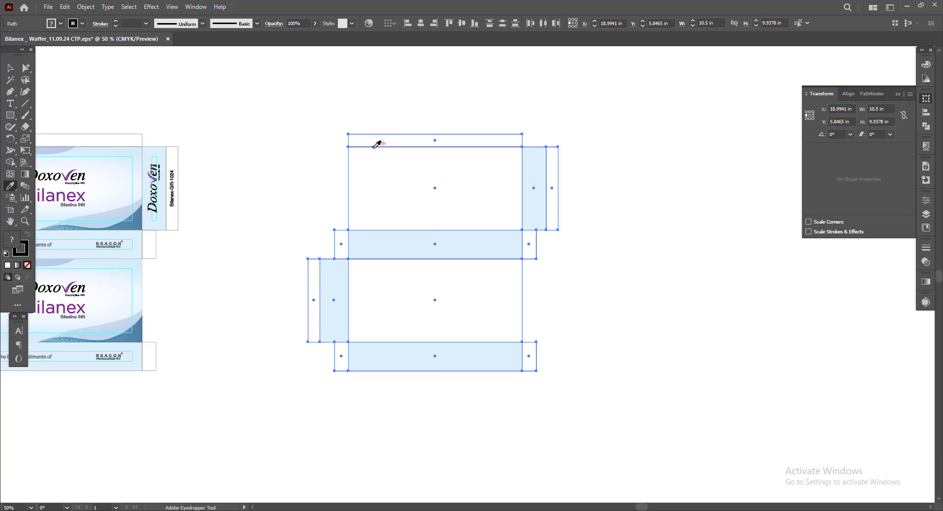
{"action": "left_click", "coordinate": [377, 144]}
{"action": "left_click", "coordinate": [9, 68]}
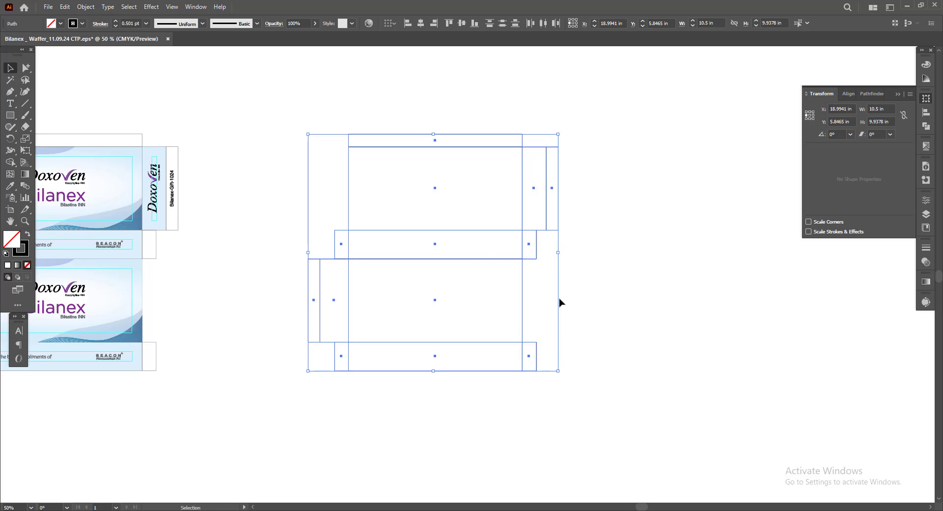
Test an Alt-drag duplicate of the dieline beside the original, then delete the duplicate.
{"action": "left_click", "coordinate": [580, 296]}
{"action": "left_click_drag", "start_coordinate": [253, 107], "coordinate": [623, 424]}
{"action": "left_click_drag", "start_coordinate": [567, 370], "coordinate": [443, 364]}
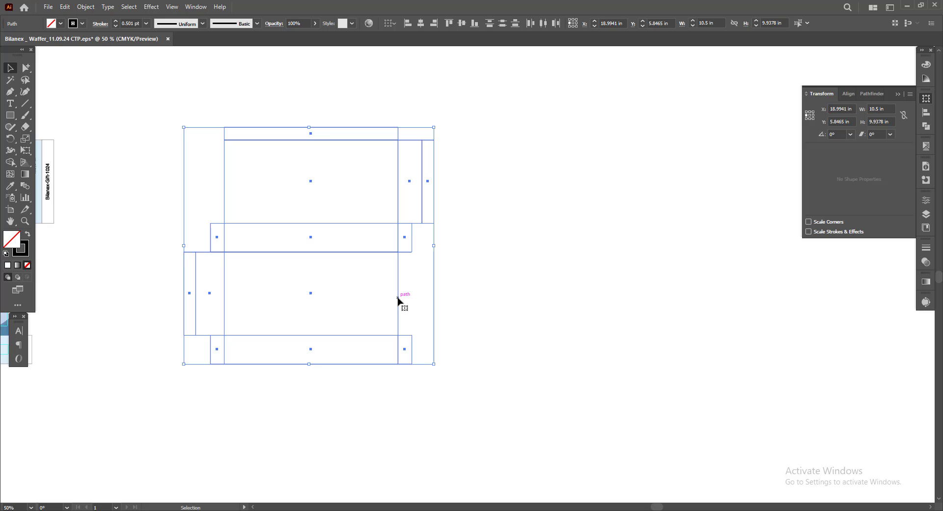
{"action": "left_click_drag", "start_coordinate": [398, 298], "coordinate": [492, 338]}
{"action": "left_click_drag", "start_coordinate": [108, 95], "coordinate": [749, 407]}
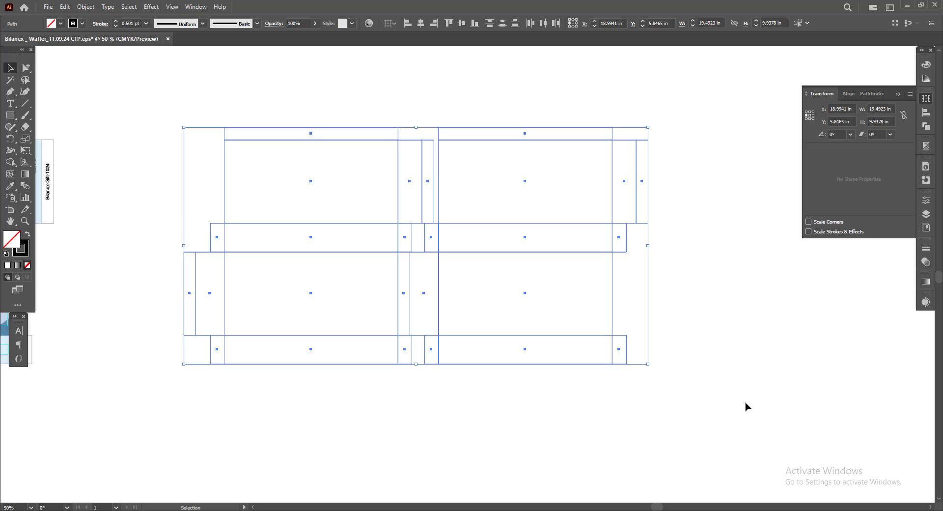
{"action": "left_click", "coordinate": [730, 423]}
{"action": "left_click", "coordinate": [485, 274]}
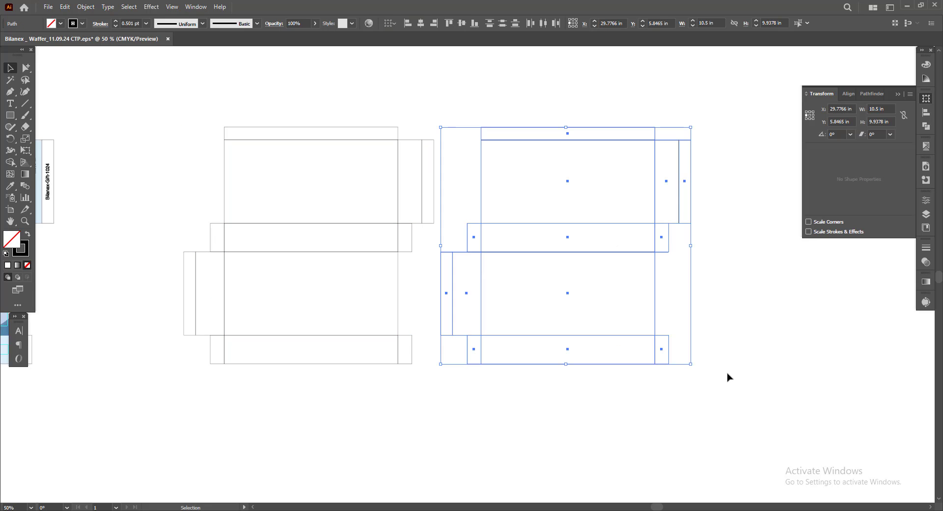
{"action": "key", "text": "Delete"}
Rotate the remaining dieline 180° about its centre.
{"action": "left_click_drag", "start_coordinate": [132, 75], "coordinate": [493, 364]}
{"action": "scroll", "coordinate": [665, 408], "scroll_direction": "left", "scroll_amount": 5}
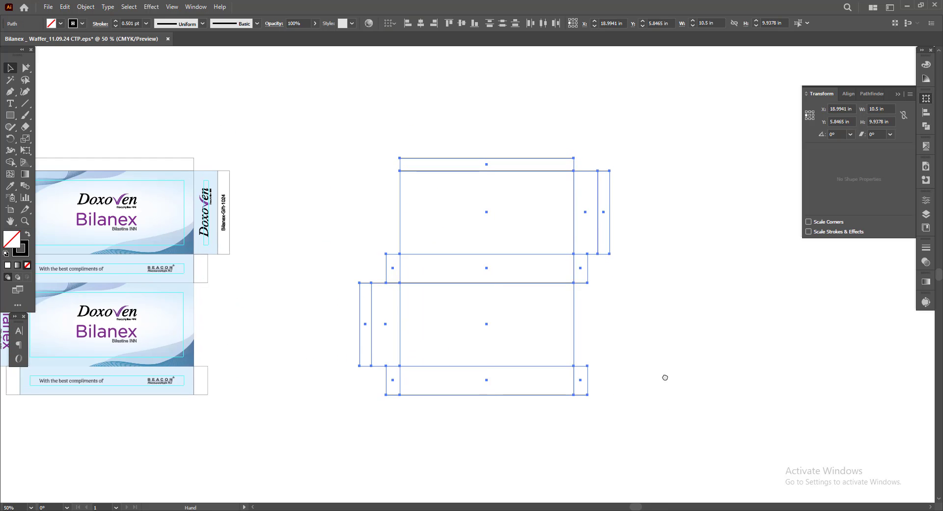
{"action": "mouse_move", "coordinate": [688, 189]}
{"action": "left_mouse_down"}
{"action": "mouse_move", "coordinate": [493, 394]}
{"action": "mouse_move", "coordinate": [556, 427]}
{"action": "left_mouse_up"}
{"action": "left_click", "coordinate": [366, 166]}
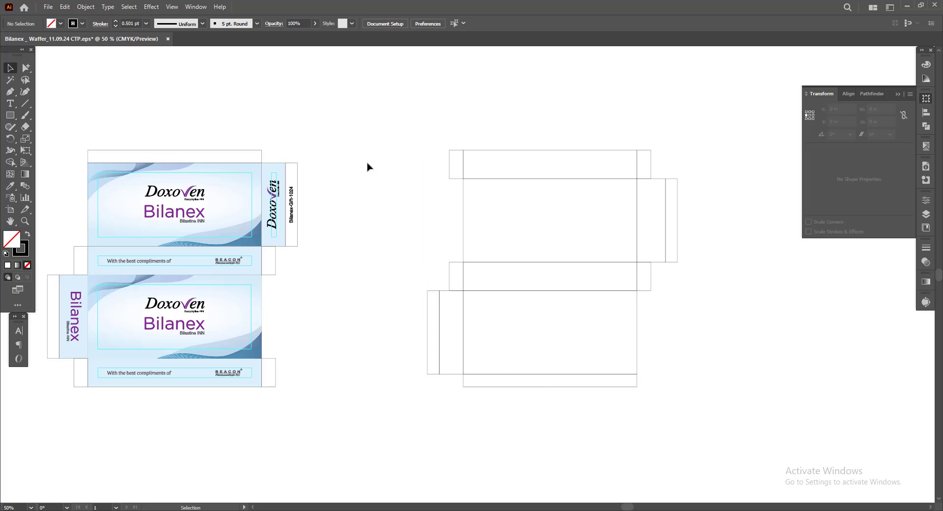
{"action": "left_click_drag", "start_coordinate": [380, 121], "coordinate": [694, 426]}
{"action": "key", "text": "ctrl+equal"}
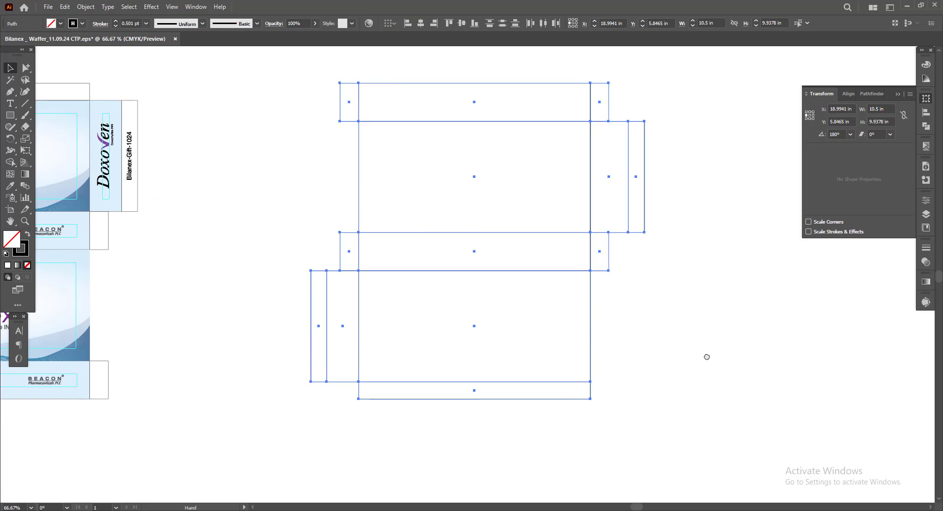
{"action": "left_click", "coordinate": [684, 389]}
{"action": "left_click", "coordinate": [30, 67]}
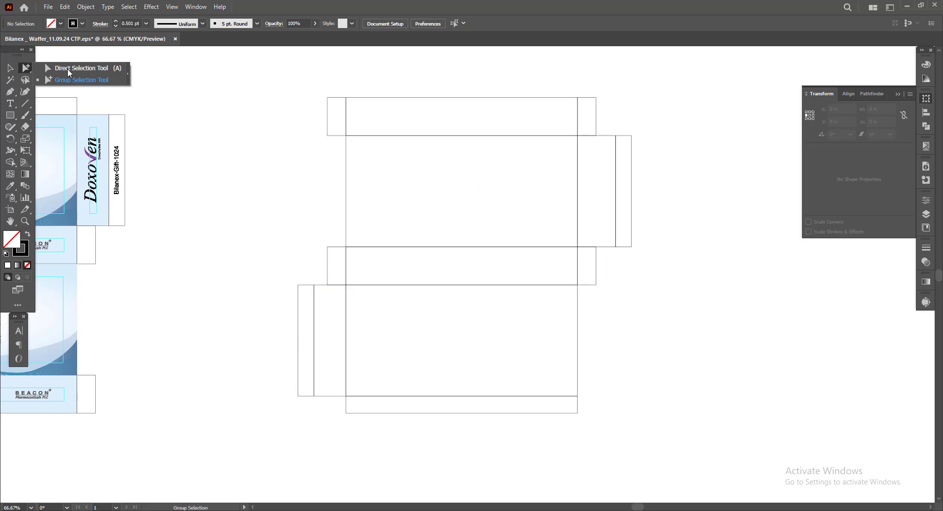
{"action": "left_click", "coordinate": [632, 172]}
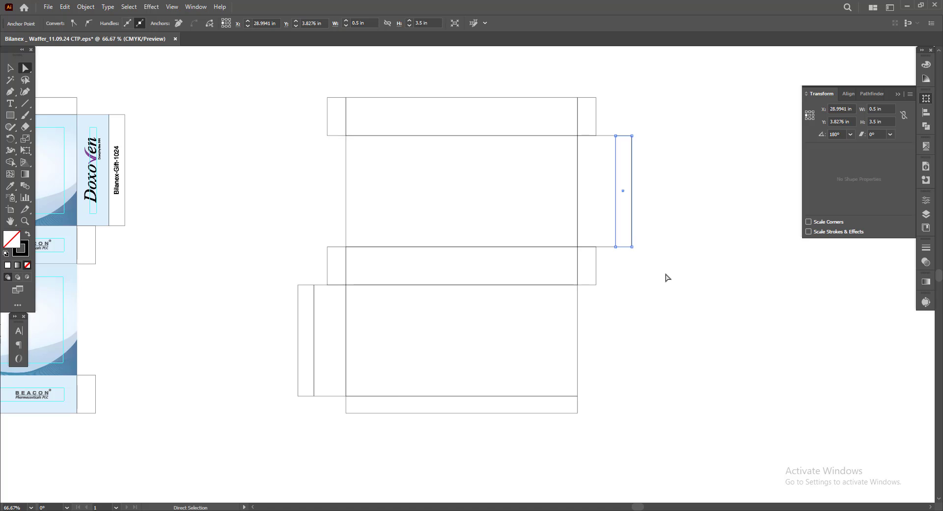
{"action": "left_click", "coordinate": [640, 180]}
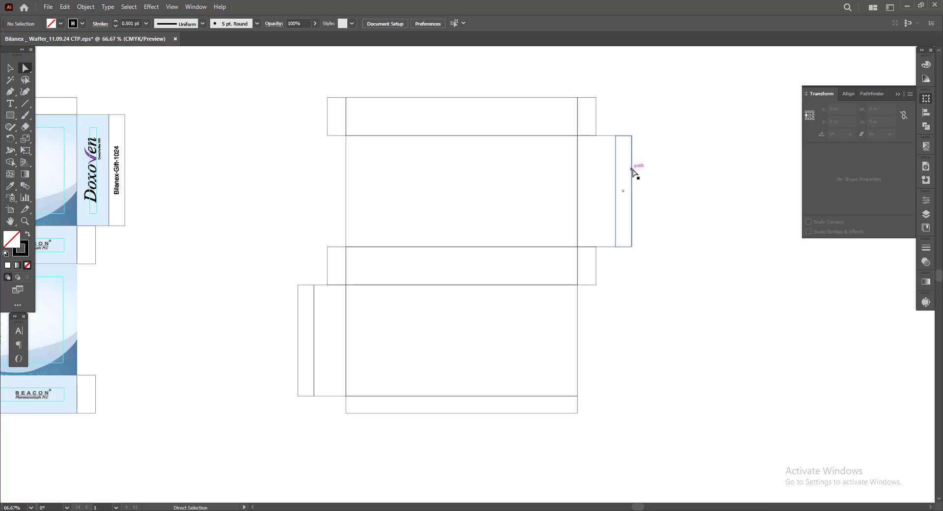
{"action": "left_click", "coordinate": [631, 170]}
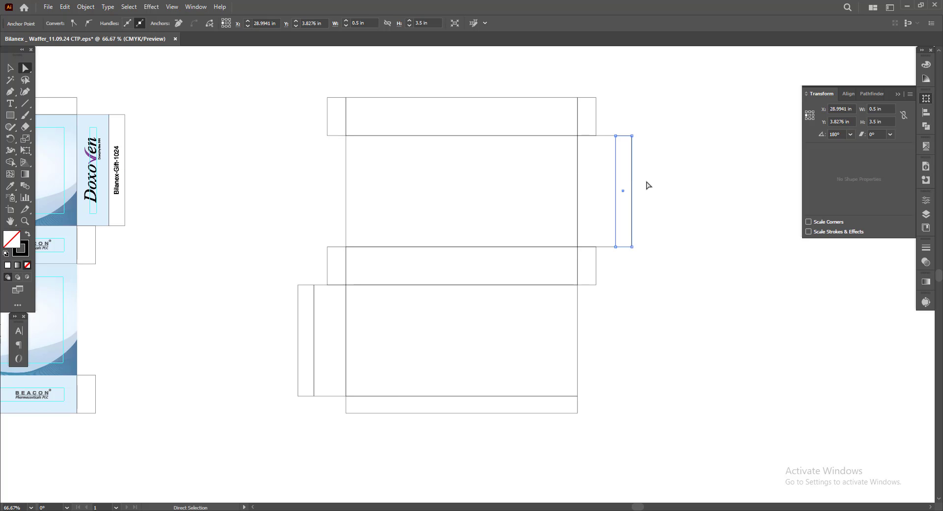
{"action": "left_click", "coordinate": [647, 185]}
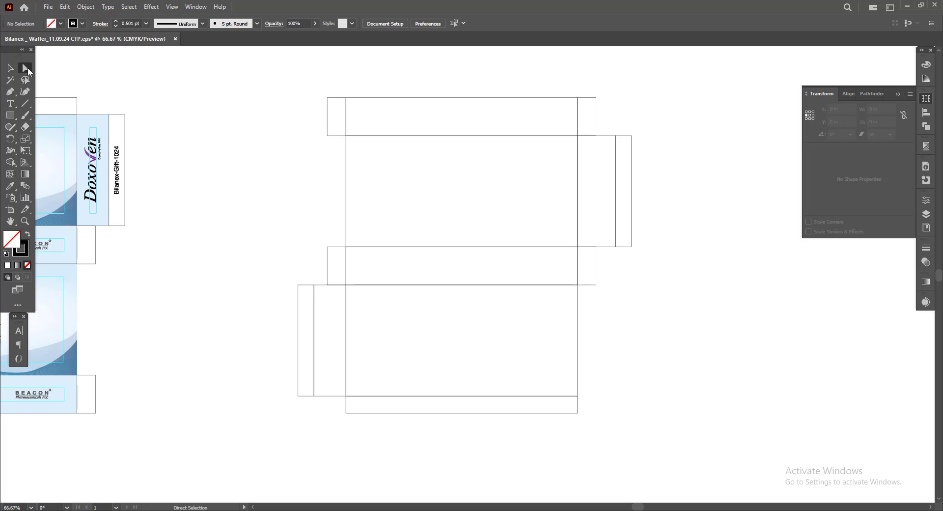
{"action": "left_click_drag", "start_coordinate": [28, 69], "coordinate": [74, 84]}
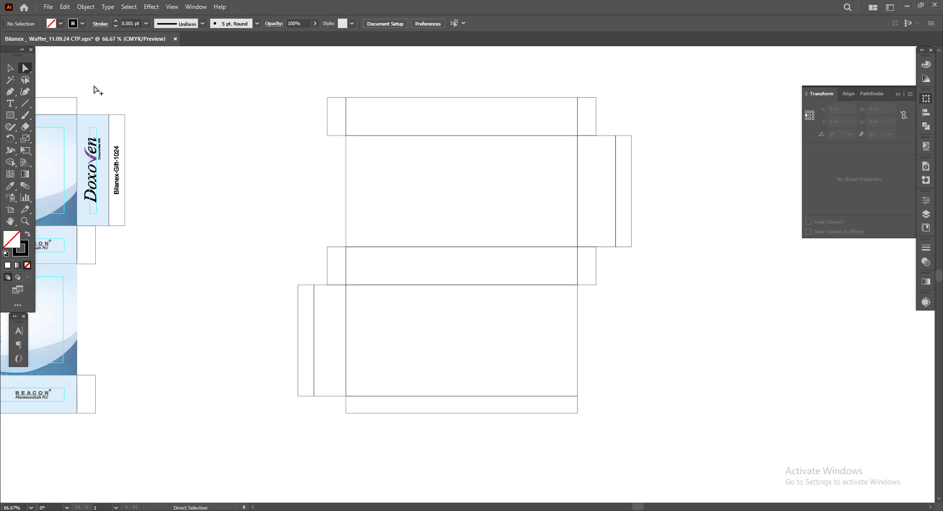
{"action": "left_click", "coordinate": [632, 162]}
{"action": "left_click", "coordinate": [677, 329]}
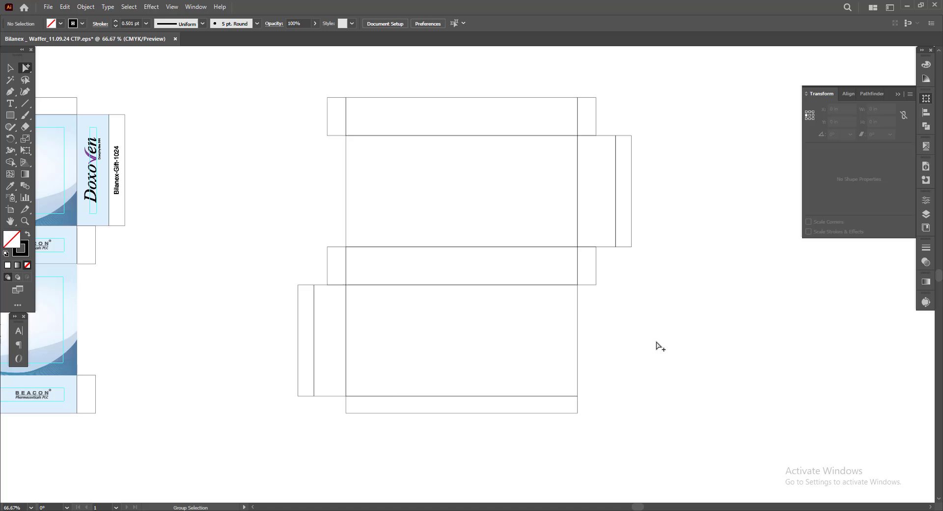
{"action": "left_click", "coordinate": [482, 415]}
{"action": "left_click", "coordinate": [560, 353]}
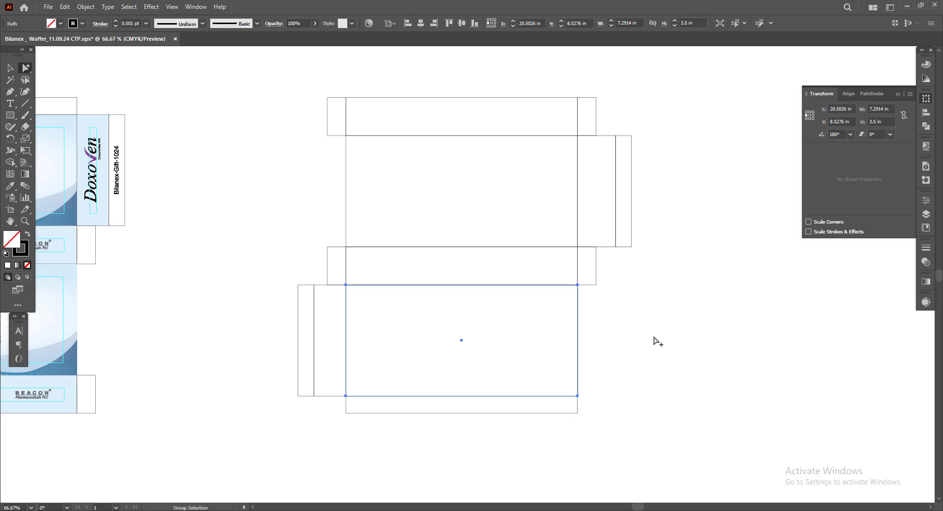
{"action": "left_click", "coordinate": [564, 268]}
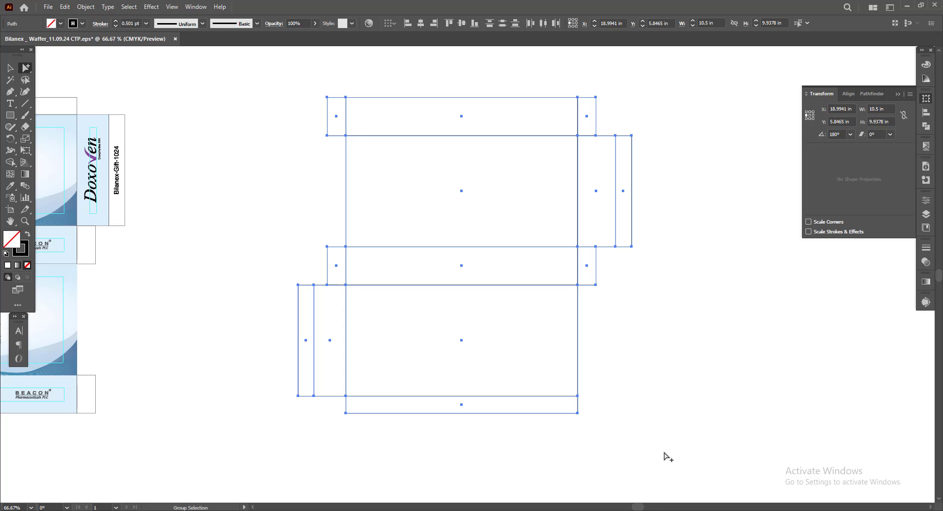
{"action": "left_click", "coordinate": [701, 263]}
{"action": "left_click", "coordinate": [631, 198]}
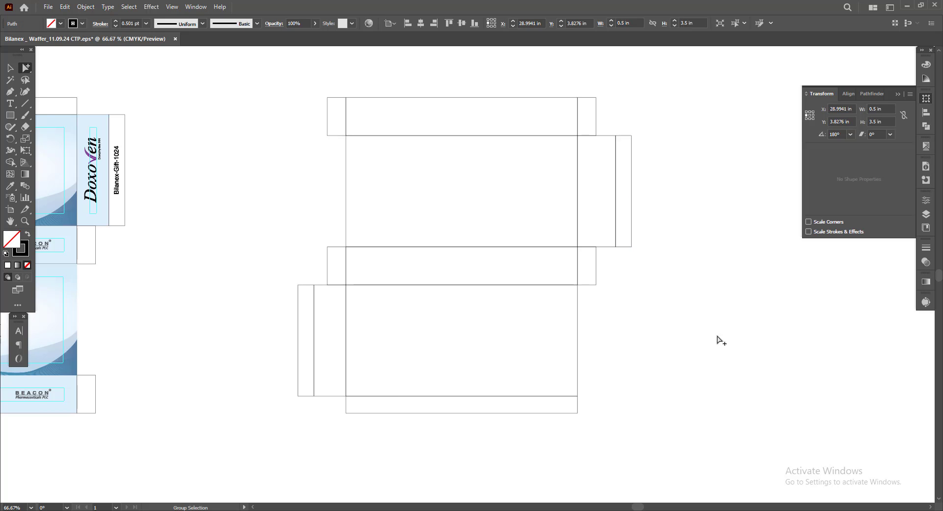
{"action": "scroll", "coordinate": [721, 340], "scroll_direction": "right", "scroll_amount": 2}
{"action": "left_click", "coordinate": [587, 208]}
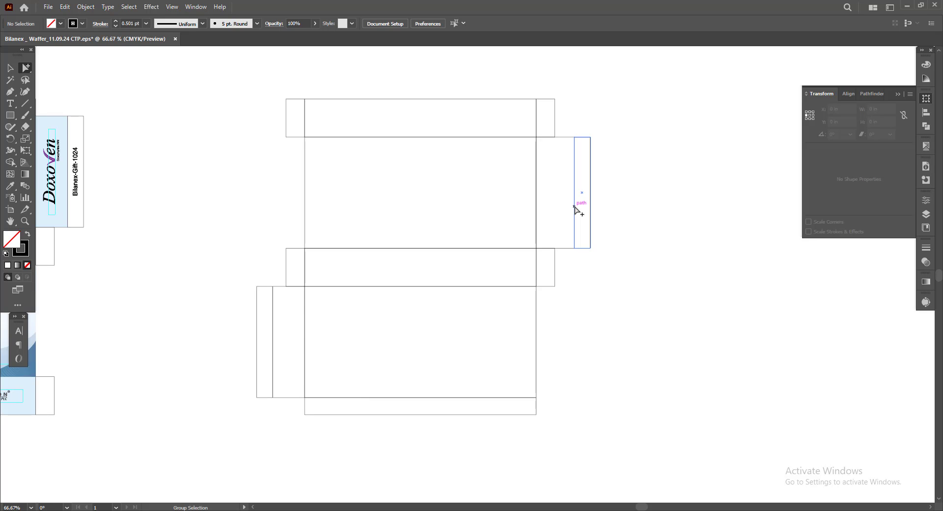
{"action": "scroll", "coordinate": [634, 363], "scroll_direction": "right", "scroll_amount": 2}
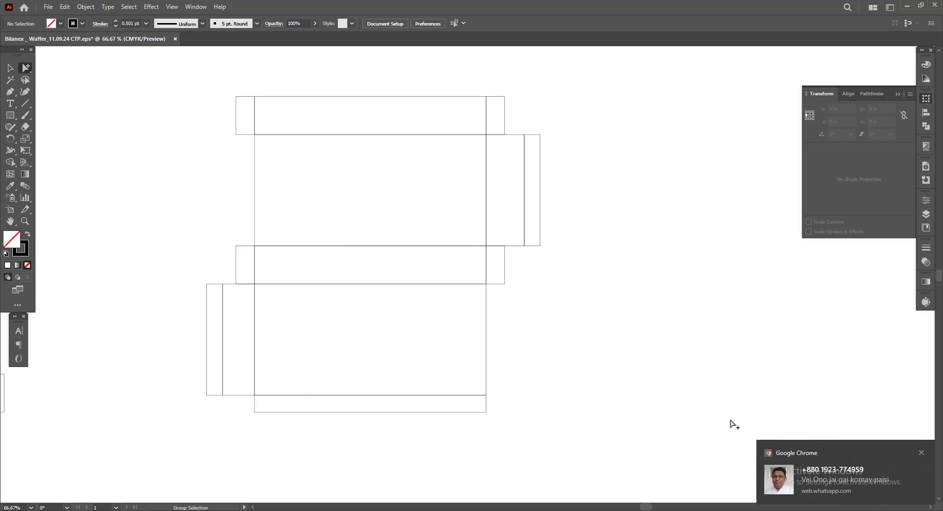
Round the lower-left glue strip's outer corners by dragging its live-corner widget inward.
{"action": "left_click_drag", "start_coordinate": [25, 67], "coordinate": [63, 69]}
{"action": "left_click_drag", "start_coordinate": [566, 99], "coordinate": [533, 273]}
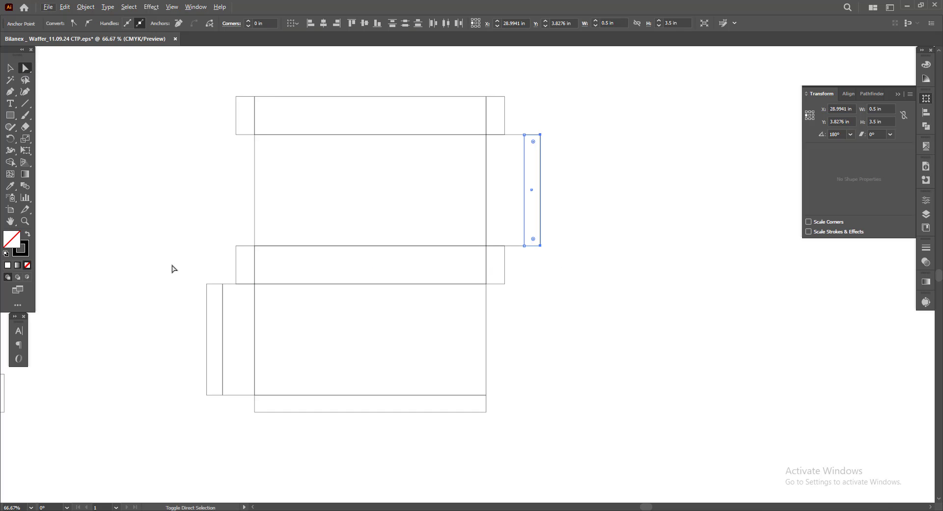
{"action": "left_click_drag", "start_coordinate": [171, 263], "coordinate": [214, 439]}
{"action": "key", "text": "ctrl+plus"}
{"action": "key", "text": "ctrl+plus"}
{"action": "key", "text": "ctrl+plus"}
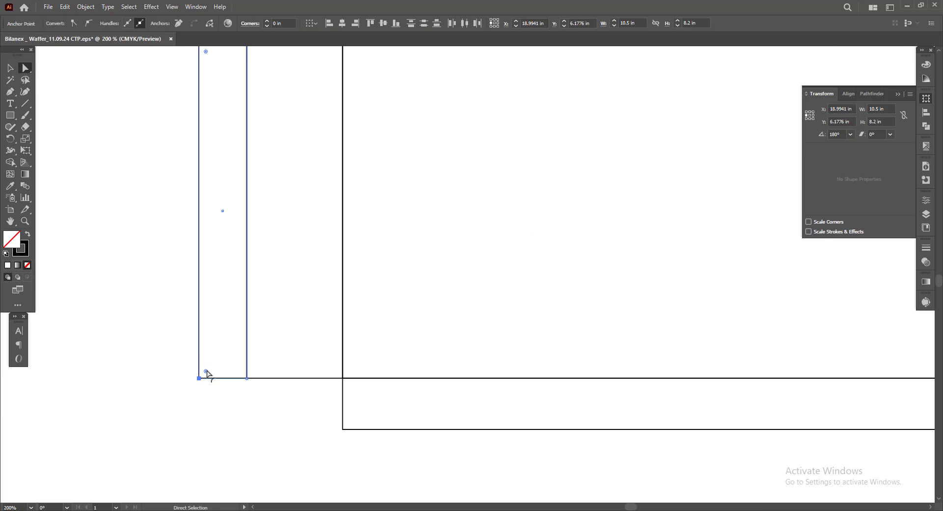
{"action": "left_click_drag", "start_coordinate": [206, 373], "coordinate": [224, 340]}
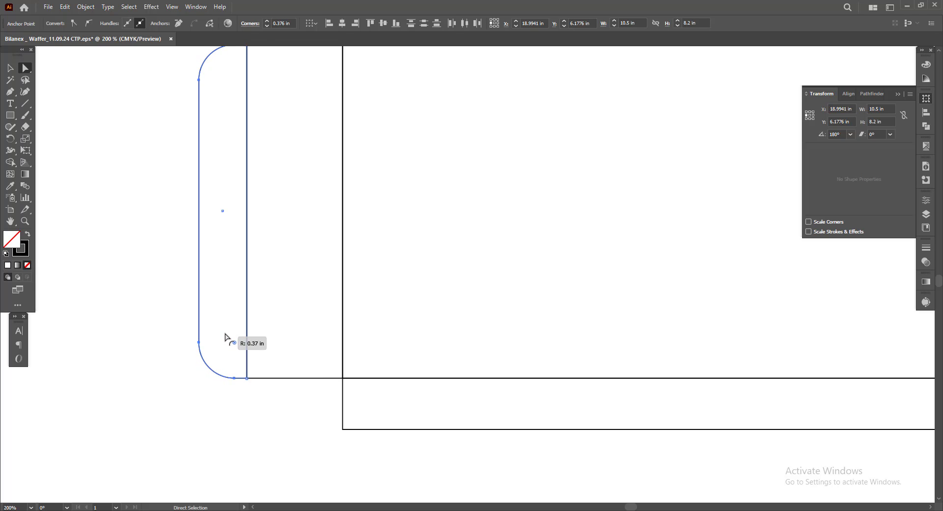
{"action": "left_click", "coordinate": [204, 397]}
Nudge the bottom strip's left corner point to angle that end.
{"action": "scroll", "coordinate": [204, 397], "scroll_direction": "down", "scroll_amount": 1}
{"action": "scroll", "coordinate": [204, 397], "scroll_direction": "down", "scroll_amount": 2}
{"action": "scroll", "coordinate": [291, 463], "scroll_direction": "up", "scroll_amount": 4}
{"action": "left_click_drag", "start_coordinate": [121, 366], "coordinate": [240, 457]}
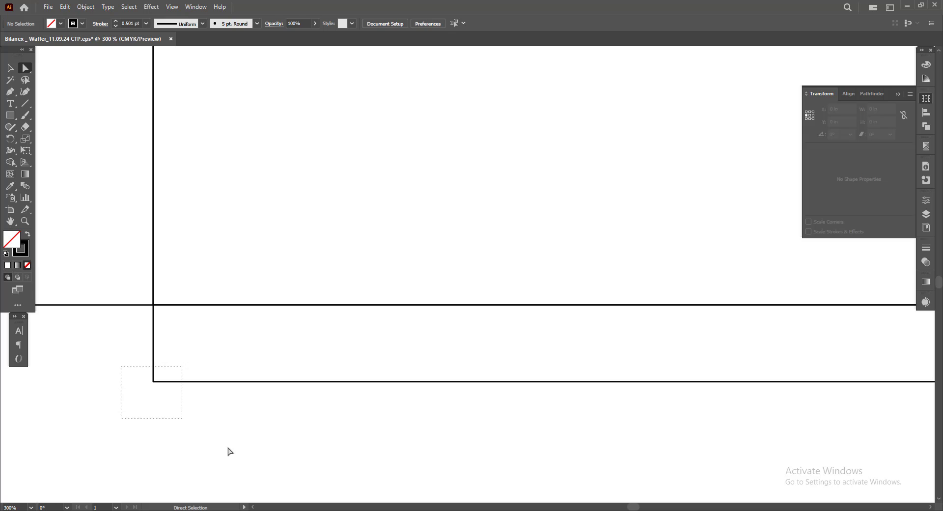
{"action": "key", "text": "shift+Right"}
{"action": "left_click", "coordinate": [187, 385]}
{"action": "scroll", "coordinate": [170, 366], "scroll_direction": "down", "scroll_amount": 3}
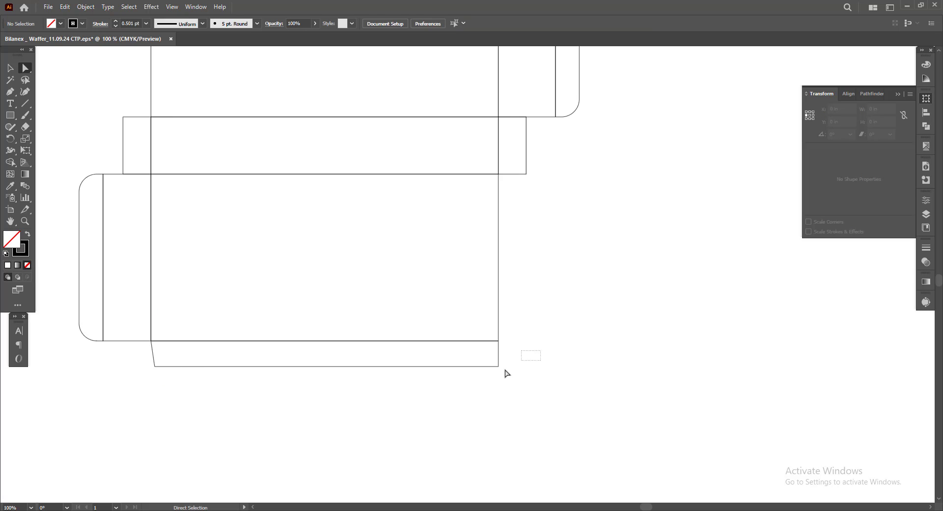
Taper the tuck flap into a trapezoid by nudging both bottom corners inward.
{"action": "left_click_drag", "start_coordinate": [520, 350], "coordinate": [474, 379]}
{"action": "key", "text": "shift+Left"}
{"action": "left_click_drag", "start_coordinate": [154, 357], "coordinate": [172, 385]}
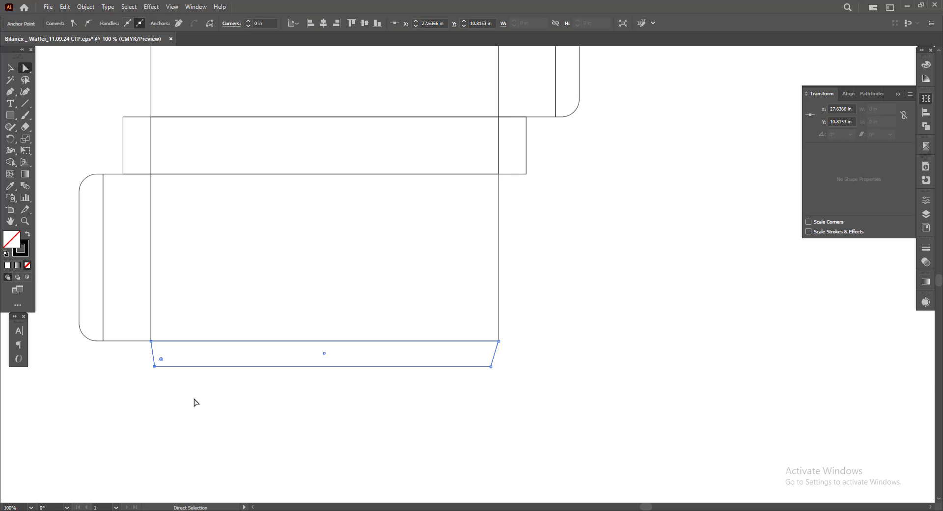
{"action": "key", "text": "shift+Right"}
{"action": "left_click", "coordinate": [196, 406]}
{"action": "scroll", "coordinate": [527, 362], "scroll_direction": "down", "scroll_amount": 2}
{"action": "scroll", "coordinate": [489, 183], "scroll_direction": "up", "scroll_amount": 2}
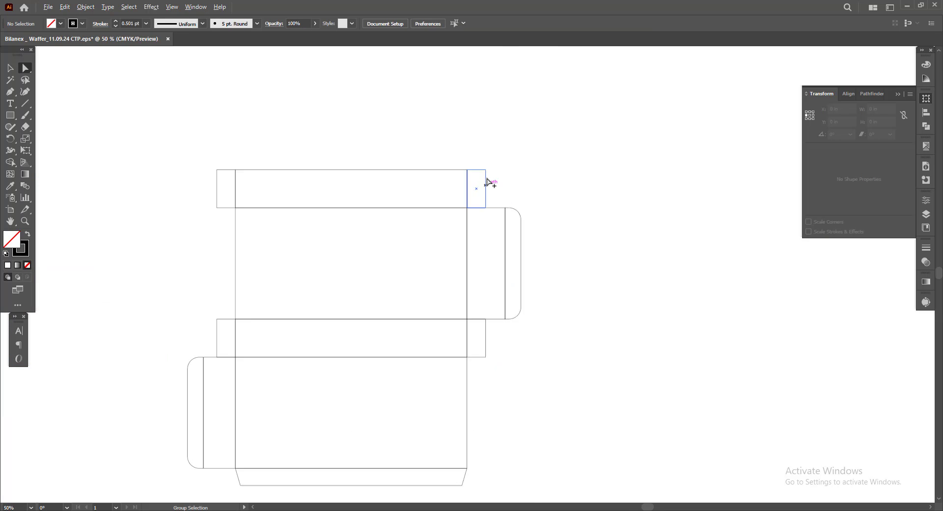
{"action": "scroll", "coordinate": [490, 175], "scroll_direction": "up", "scroll_amount": 1}
Add two anchor points on the side flap's bottom edge.
{"action": "left_click_drag", "start_coordinate": [475, 137], "coordinate": [505, 189]}
{"action": "scroll", "coordinate": [505, 189], "scroll_direction": "down", "scroll_amount": 2}
{"action": "left_click", "coordinate": [418, 195]}
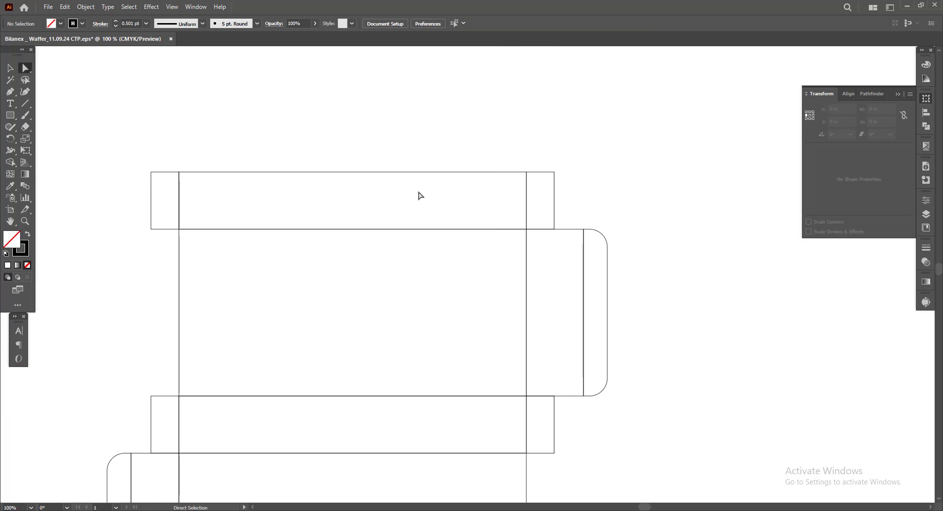
{"action": "scroll", "coordinate": [419, 195], "scroll_direction": "down", "scroll_amount": 2}
{"action": "scroll", "coordinate": [462, 339], "scroll_direction": "up", "scroll_amount": 2}
{"action": "scroll", "coordinate": [450, 317], "scroll_direction": "up", "scroll_amount": 4}
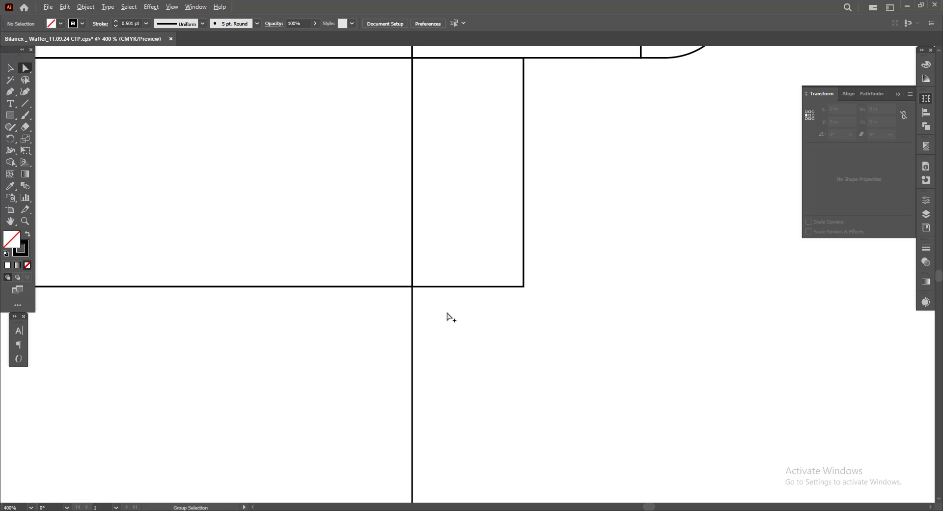
{"action": "left_click_drag", "start_coordinate": [10, 91], "coordinate": [49, 98]}
{"action": "left_click", "coordinate": [436, 286]}
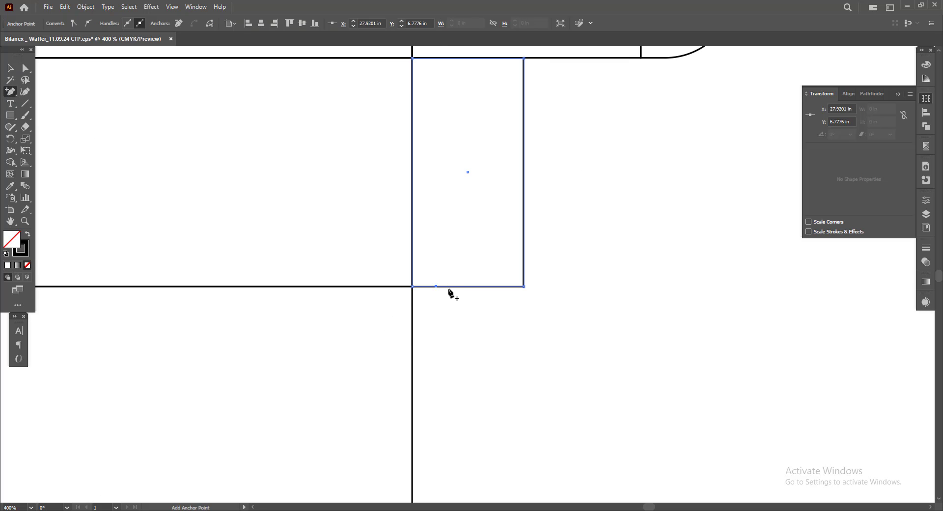
{"action": "left_click", "coordinate": [449, 286]}
Raise the segment between the new anchors to notch the flap's bottom corner.
{"action": "left_click", "coordinate": [24, 69]}
{"action": "left_click", "coordinate": [473, 372]}
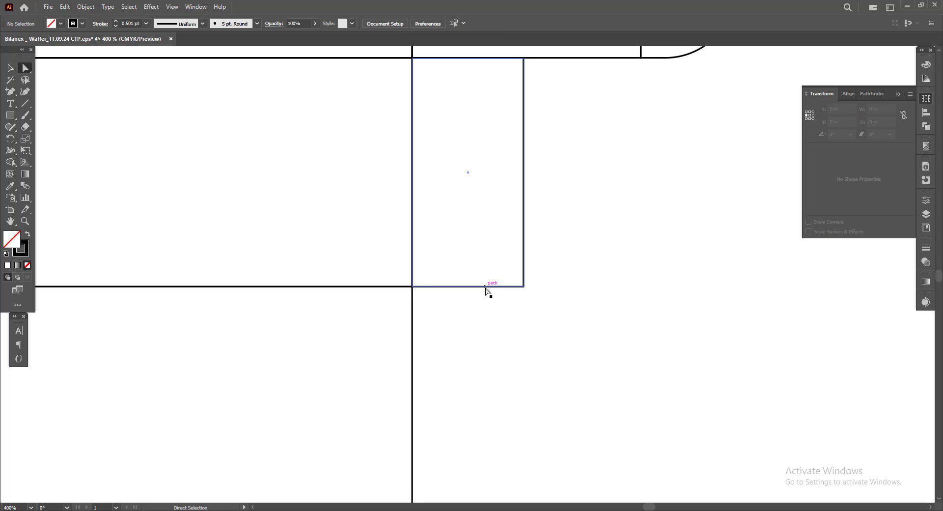
{"action": "left_click_drag", "start_coordinate": [486, 286], "coordinate": [524, 270]}
{"action": "scroll", "coordinate": [565, 315], "scroll_direction": "down", "scroll_amount": 3}
{"action": "left_click", "coordinate": [579, 328]}
{"action": "scroll", "coordinate": [579, 319], "scroll_direction": "down", "scroll_amount": 2}
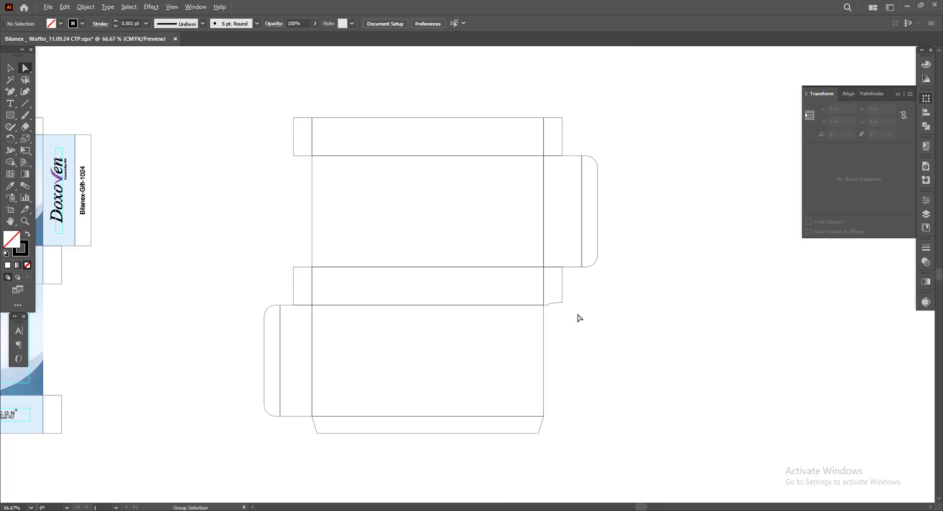
{"action": "scroll", "coordinate": [573, 343], "scroll_direction": "right", "scroll_amount": 2}
{"action": "scroll", "coordinate": [555, 344], "scroll_direction": "up", "scroll_amount": 1}
{"action": "scroll", "coordinate": [294, 260], "scroll_direction": "up", "scroll_amount": 3}
{"action": "scroll", "coordinate": [295, 260], "scroll_direction": "left", "scroll_amount": 2}
{"action": "scroll", "coordinate": [63, 153], "scroll_direction": "up", "scroll_amount": 1}
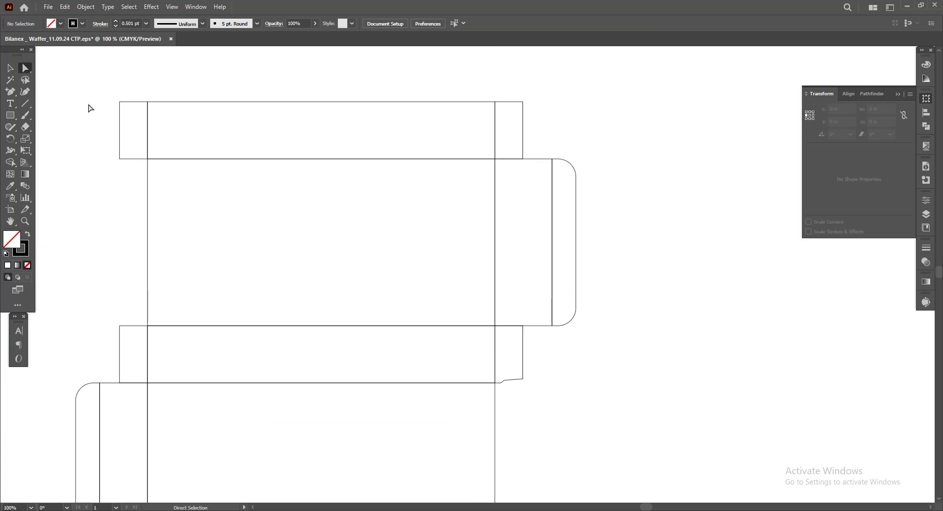
{"action": "left_click", "coordinate": [28, 70]}
Replace the plain top-right flap with a copy of the notched flap flipped top to bottom.
{"action": "left_click_drag", "start_coordinate": [24, 69], "coordinate": [69, 76]}
{"action": "left_click", "coordinate": [522, 120]}
{"action": "key", "text": "Delete"}
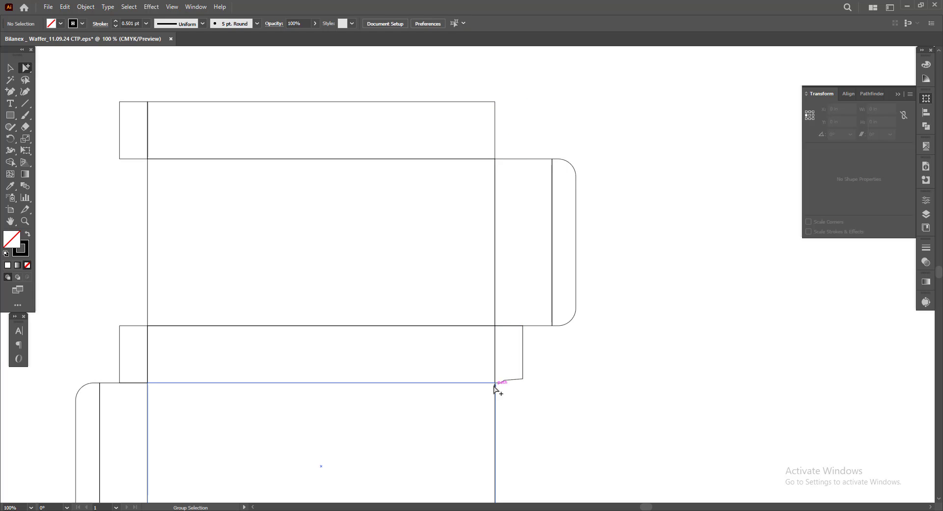
{"action": "left_click_drag", "start_coordinate": [511, 381], "coordinate": [539, 157]}
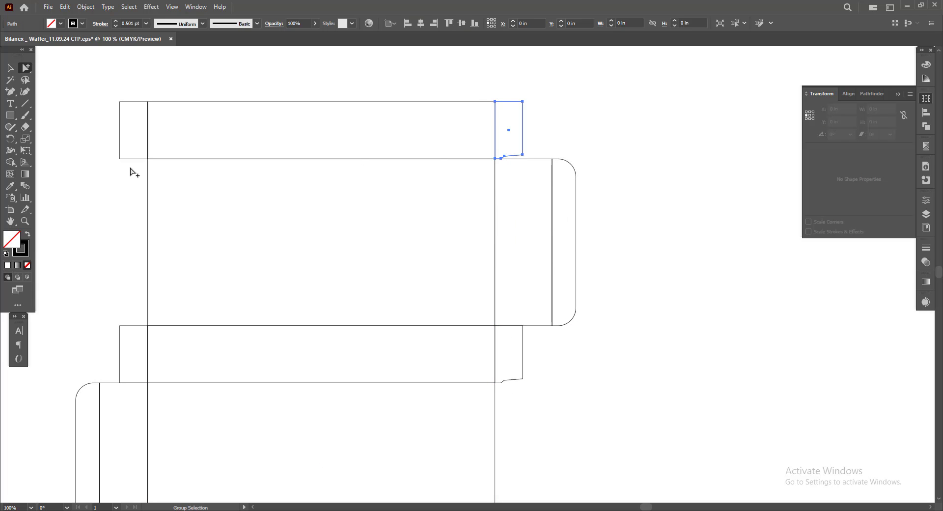
{"action": "left_click_drag", "start_coordinate": [10, 138], "coordinate": [34, 147]}
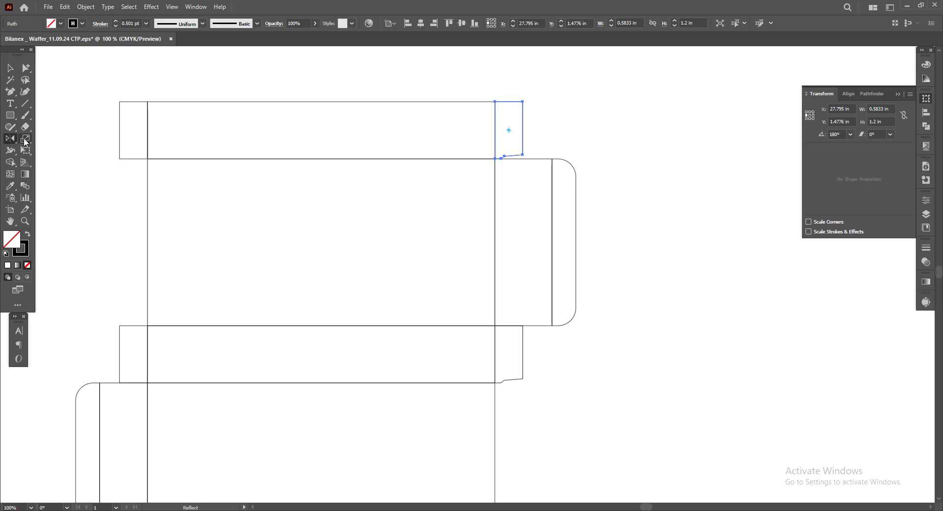
{"action": "double_click", "coordinate": [11, 138]}
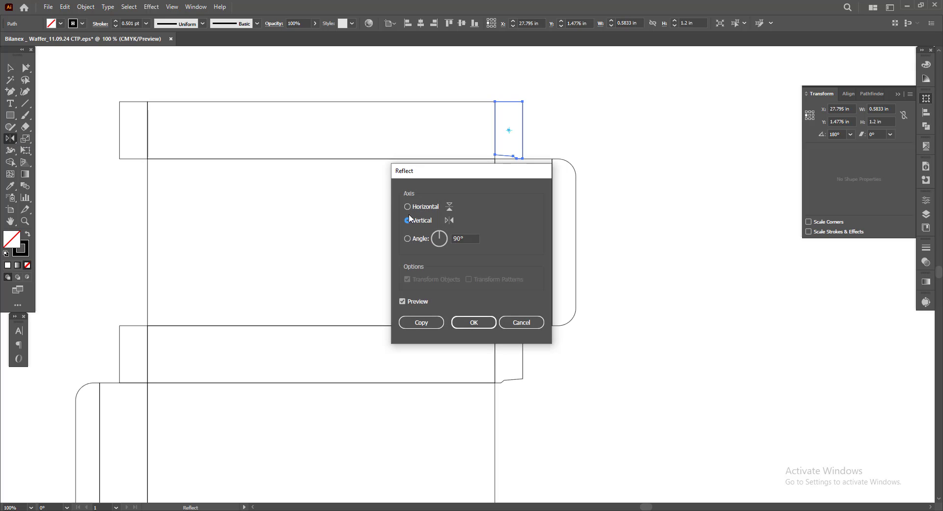
{"action": "left_click", "coordinate": [474, 322]}
{"action": "left_click", "coordinate": [25, 67]}
{"action": "left_click", "coordinate": [565, 433]}
Delete the plain left flaps and copy both right notched flaps to the box's left edge.
{"action": "scroll", "coordinate": [565, 433], "scroll_direction": "left", "scroll_amount": 3}
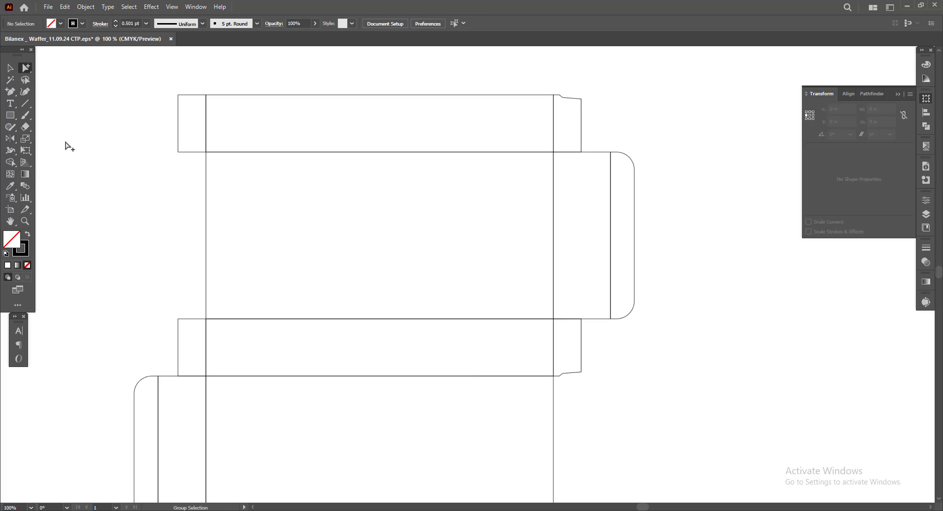
{"action": "left_click_drag", "start_coordinate": [146, 111], "coordinate": [224, 329]}
{"action": "key", "text": "Delete"}
{"action": "left_click_drag", "start_coordinate": [607, 76], "coordinate": [568, 110]}
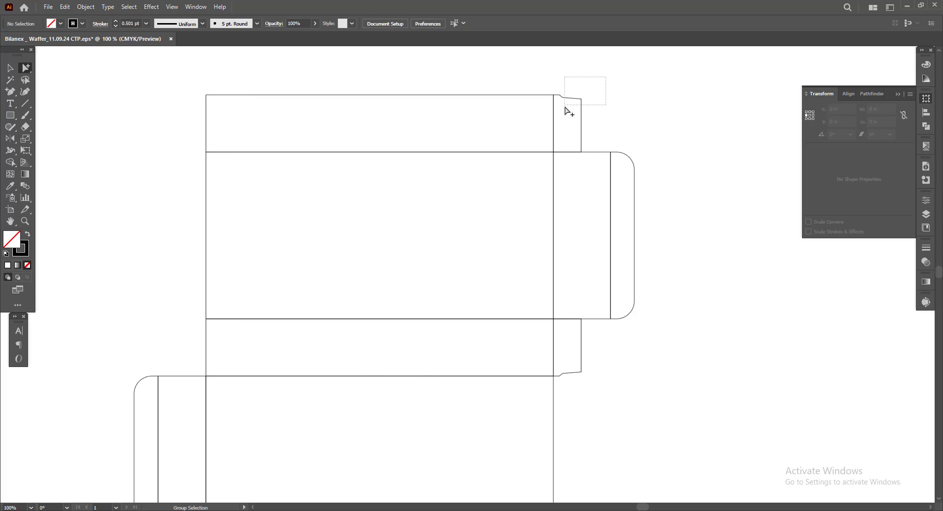
{"action": "left_click_drag", "start_coordinate": [621, 369], "coordinate": [572, 379]}
{"action": "left_click", "coordinate": [10, 69]}
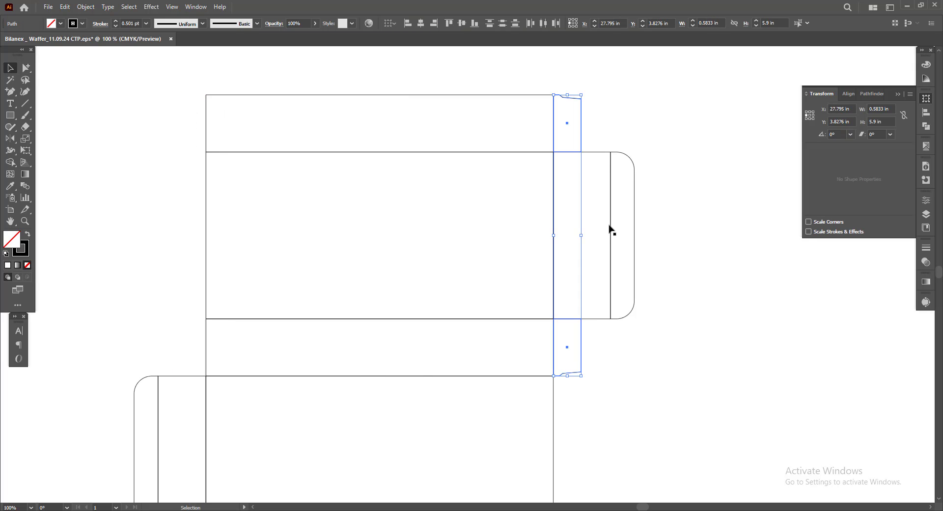
{"action": "left_click_drag", "start_coordinate": [581, 237], "coordinate": [398, 136]}
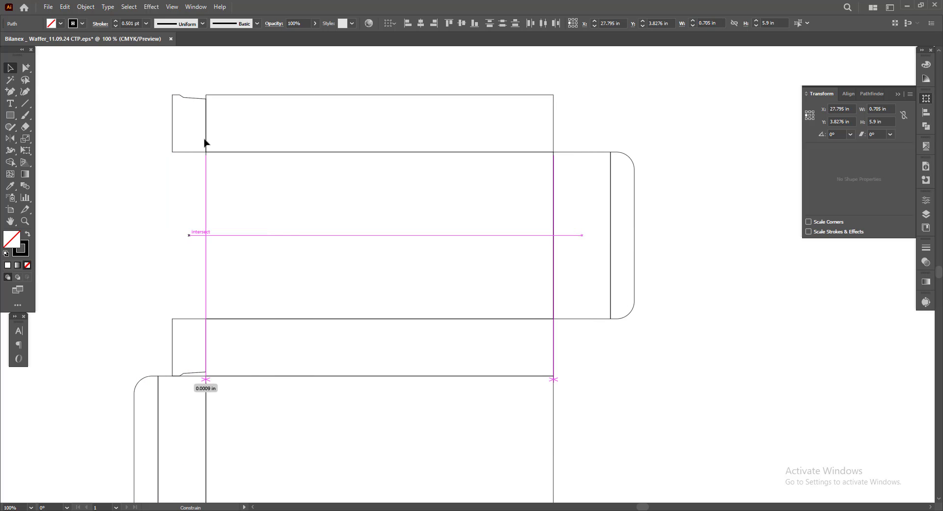
{"action": "left_click_drag", "start_coordinate": [397, 136], "coordinate": [204, 143]}
Mirror the left flap copies left to right, then flip the top-left flap top to bottom.
{"action": "key", "text": "o"}
{"action": "key", "text": "Return"}
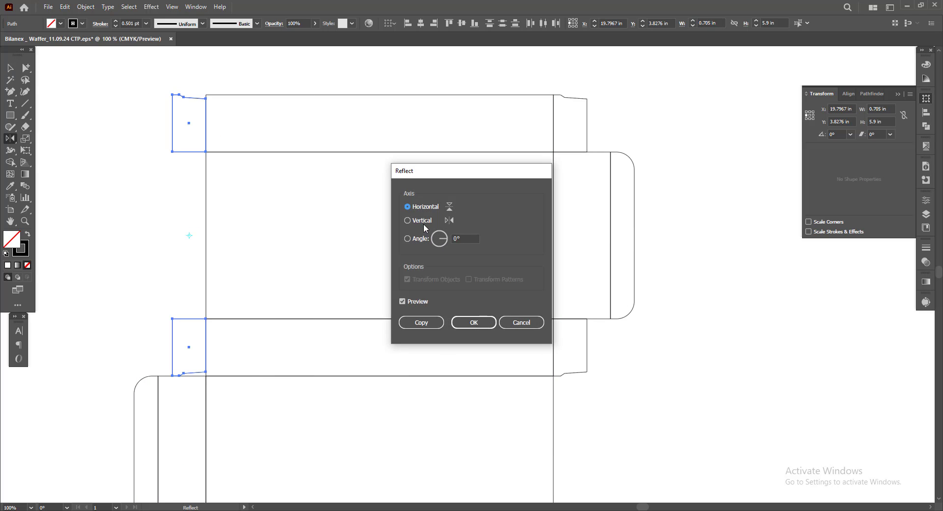
{"action": "left_click", "coordinate": [421, 221]}
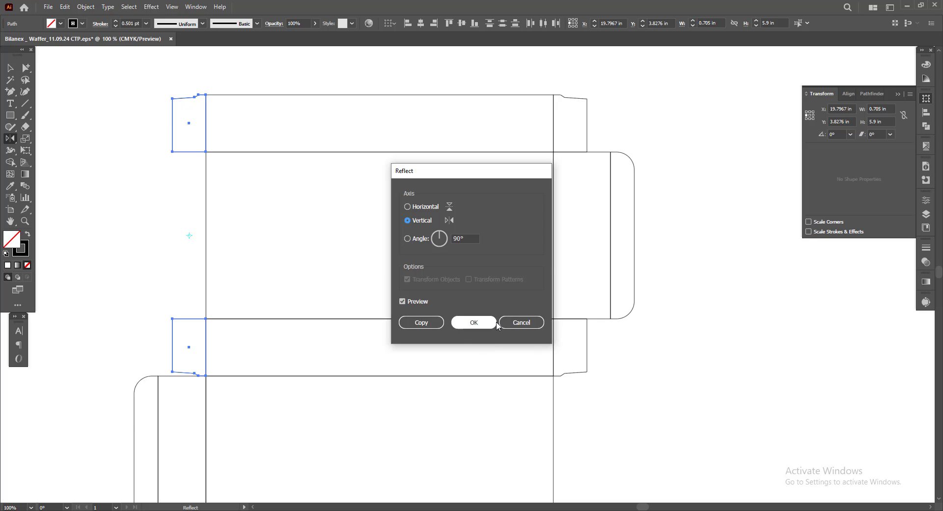
{"action": "left_click", "coordinate": [465, 322]}
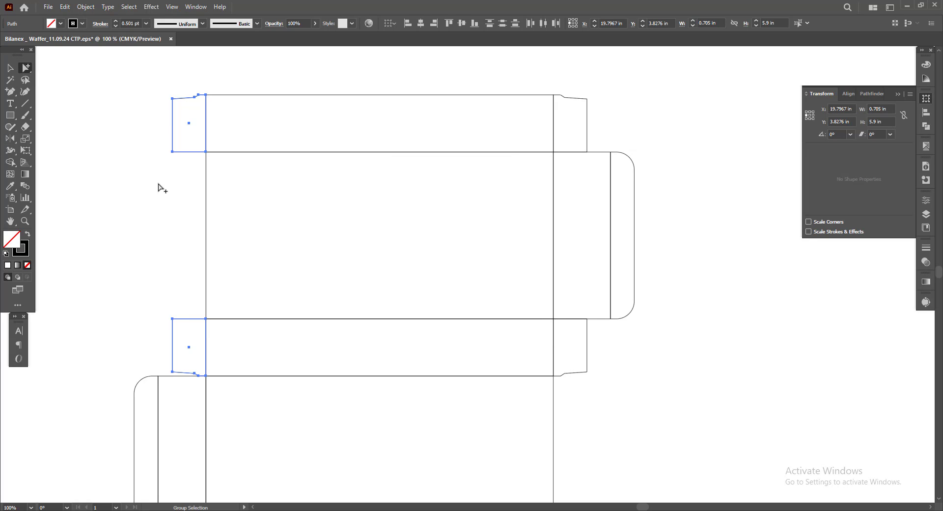
{"action": "left_click_drag", "start_coordinate": [158, 185], "coordinate": [200, 154]}
{"action": "double_click", "coordinate": [10, 139]}
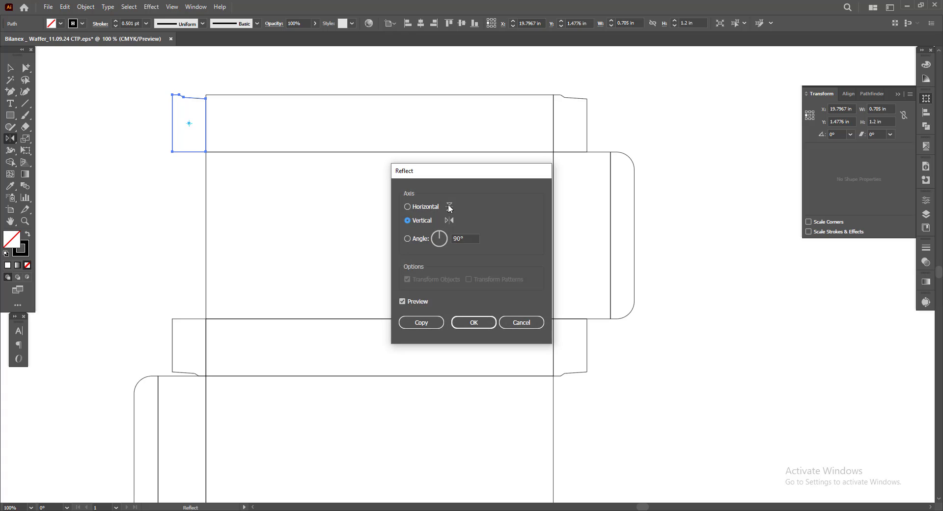
{"action": "left_click", "coordinate": [407, 205]}
{"action": "left_click", "coordinate": [470, 322]}
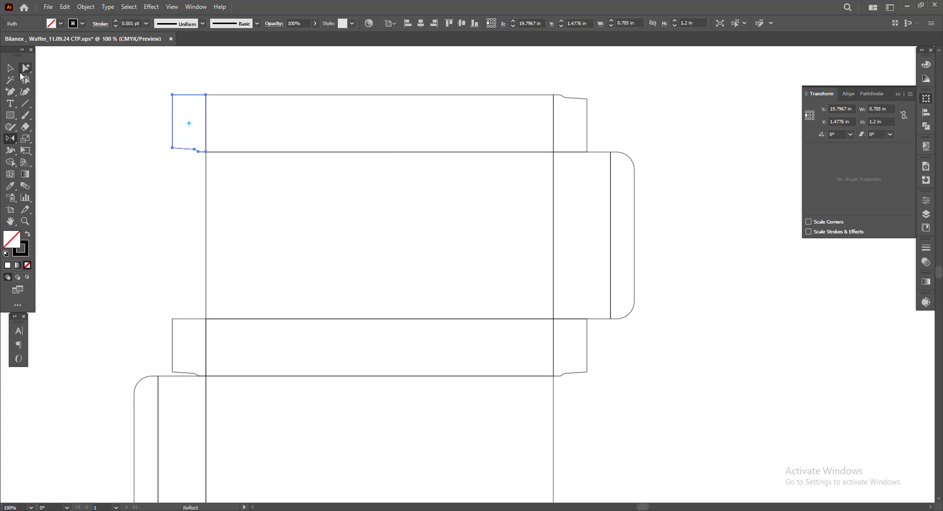
{"action": "left_click", "coordinate": [139, 204]}
Flip the lower-left flap top to bottom.
{"action": "left_click_drag", "start_coordinate": [160, 278], "coordinate": [244, 251]}
{"action": "left_click", "coordinate": [257, 299]}
{"action": "double_click", "coordinate": [10, 139]}
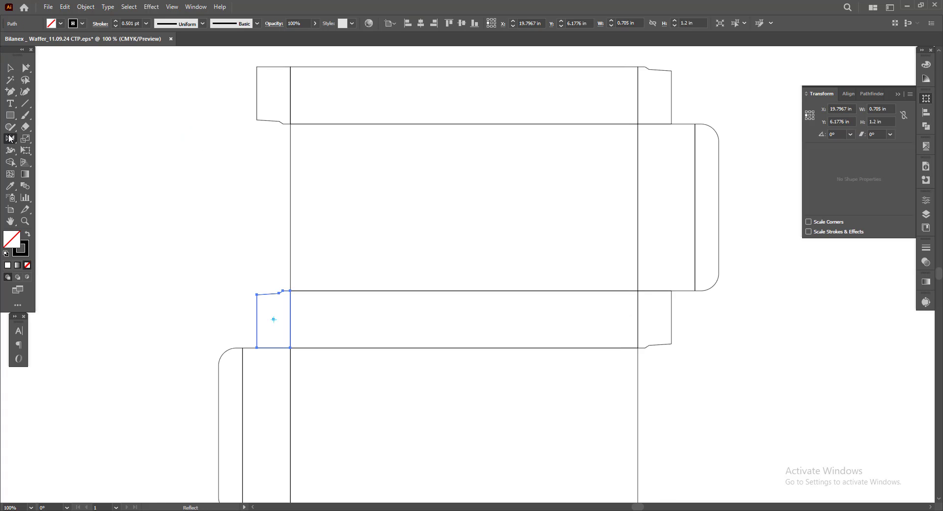
{"action": "left_click", "coordinate": [473, 323]}
{"action": "left_click", "coordinate": [27, 72]}
{"action": "left_click", "coordinate": [181, 231]}
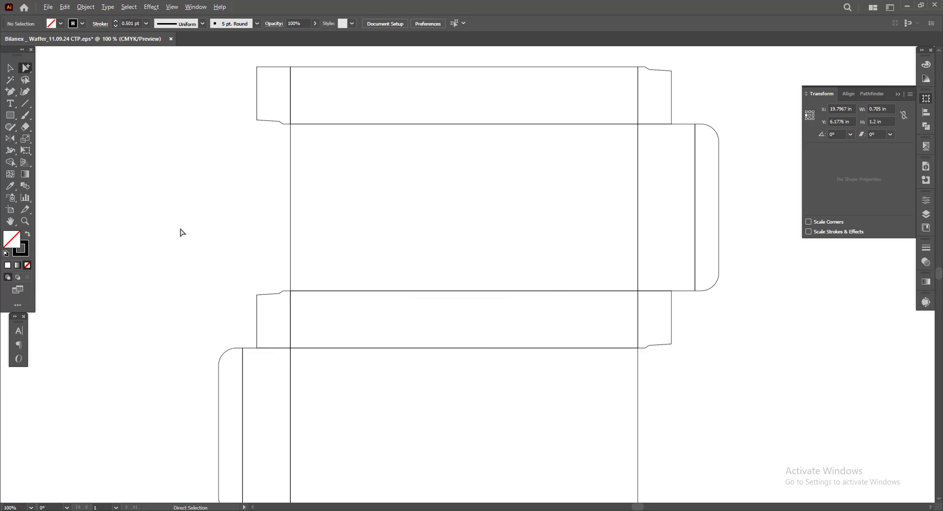
{"action": "key", "text": "ctrl+minus"}
{"action": "key", "text": "ctrl+minus"}
Select the whole dieline group with the Selection tool.
{"action": "key", "text": "v"}
{"action": "left_click_drag", "start_coordinate": [335, 285], "coordinate": [537, 436]}
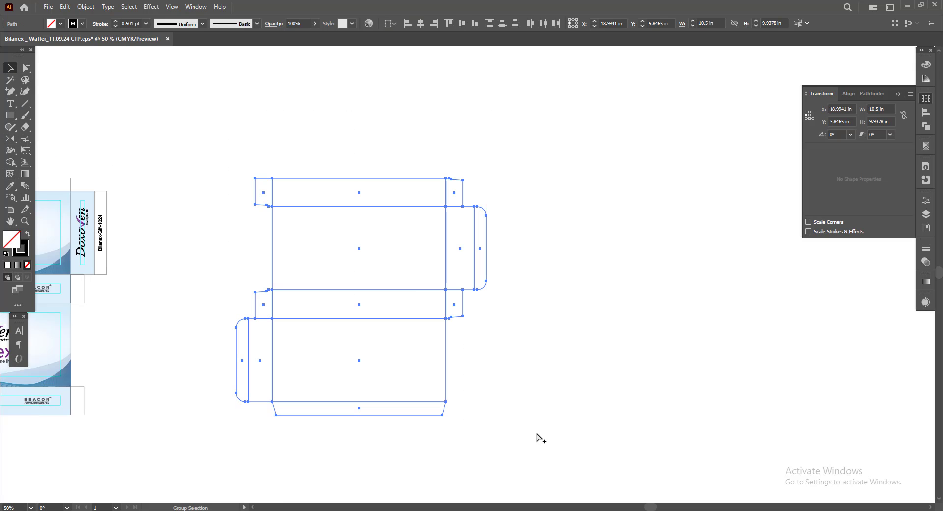
{"action": "left_click", "coordinate": [533, 429]}
{"action": "left_click_drag", "start_coordinate": [425, 274], "coordinate": [586, 363]}
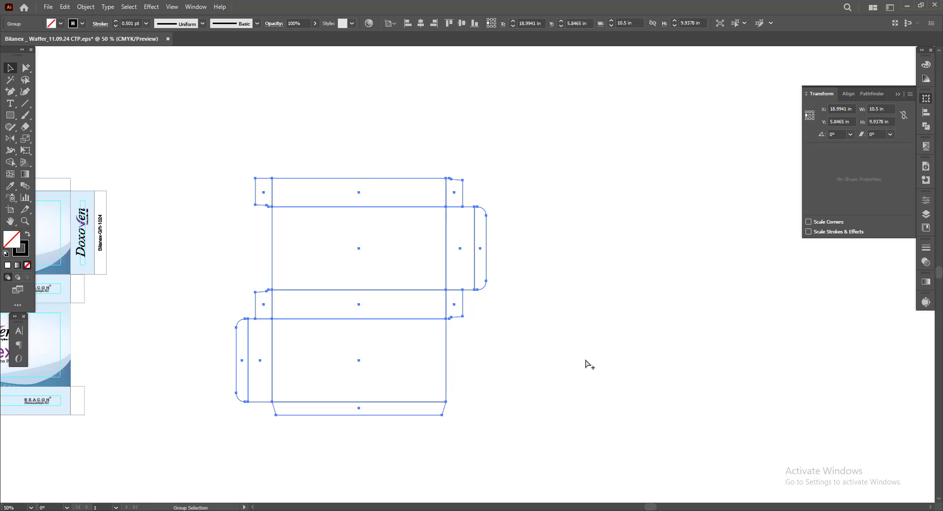
{"action": "left_click", "coordinate": [582, 348]}
{"action": "scroll", "coordinate": [543, 309], "scroll_direction": "down", "scroll_amount": 1}
{"action": "scroll", "coordinate": [568, 295], "scroll_direction": "up", "scroll_amount": 2}
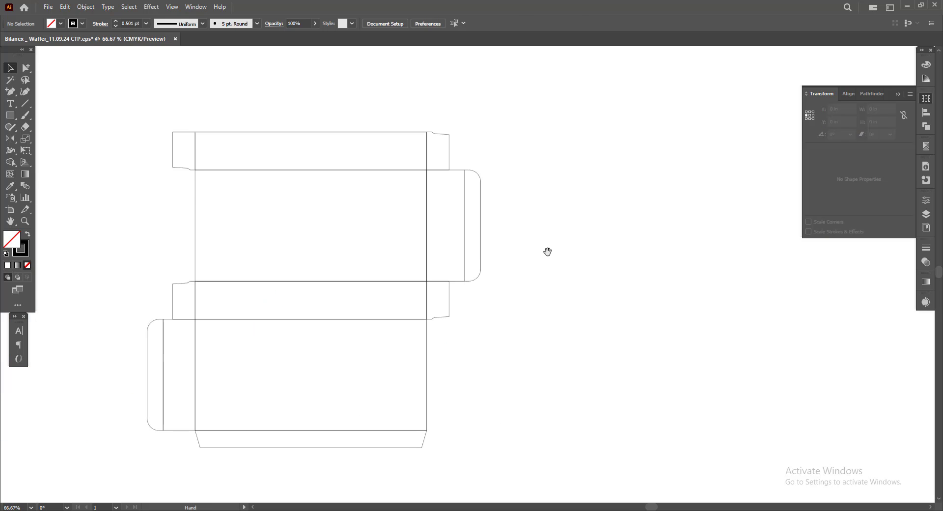
Drag a duplicate of the dieline group off to the right.
{"action": "left_click", "coordinate": [162, 387]}
{"action": "mouse_move", "coordinate": [198, 373]}
{"action": "left_mouse_down"}
{"action": "mouse_move", "coordinate": [524, 389]}
{"action": "mouse_move", "coordinate": [591, 379]}
{"action": "mouse_move", "coordinate": [421, 389]}
{"action": "left_mouse_up"}
{"action": "scroll", "coordinate": [713, 398], "scroll_direction": "down", "scroll_amount": 1}
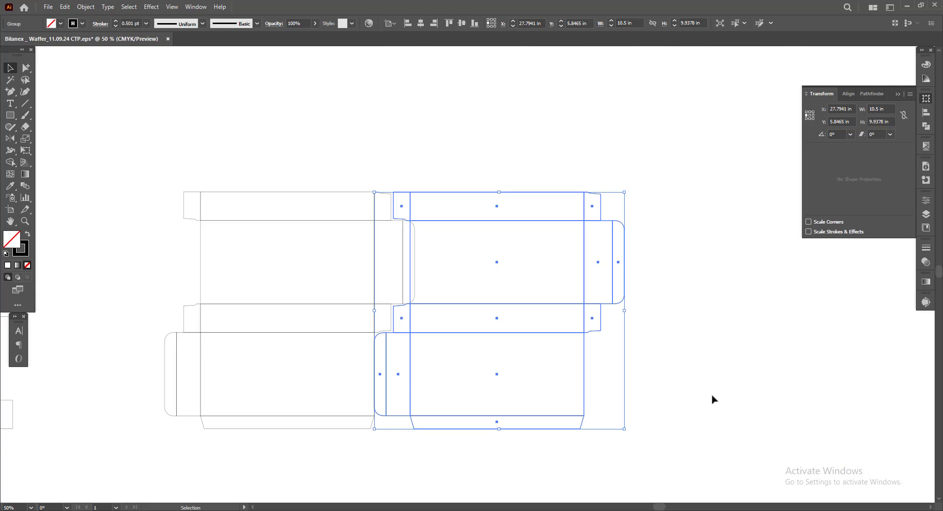
{"action": "left_click", "coordinate": [713, 398]}
{"action": "scroll", "coordinate": [498, 331], "scroll_direction": "up", "scroll_amount": 1}
{"action": "scroll", "coordinate": [431, 326], "scroll_direction": "up", "scroll_amount": 1}
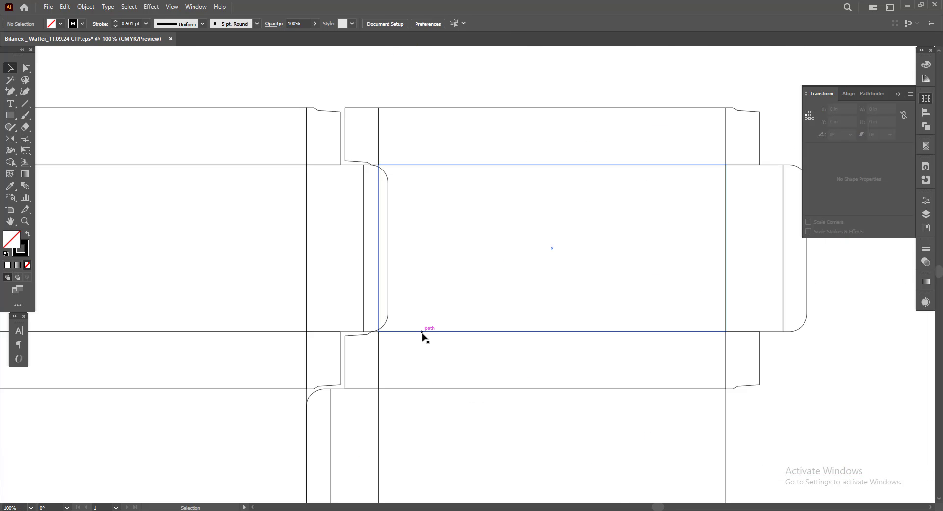
{"action": "scroll", "coordinate": [423, 331], "scroll_direction": "down", "scroll_amount": 1}
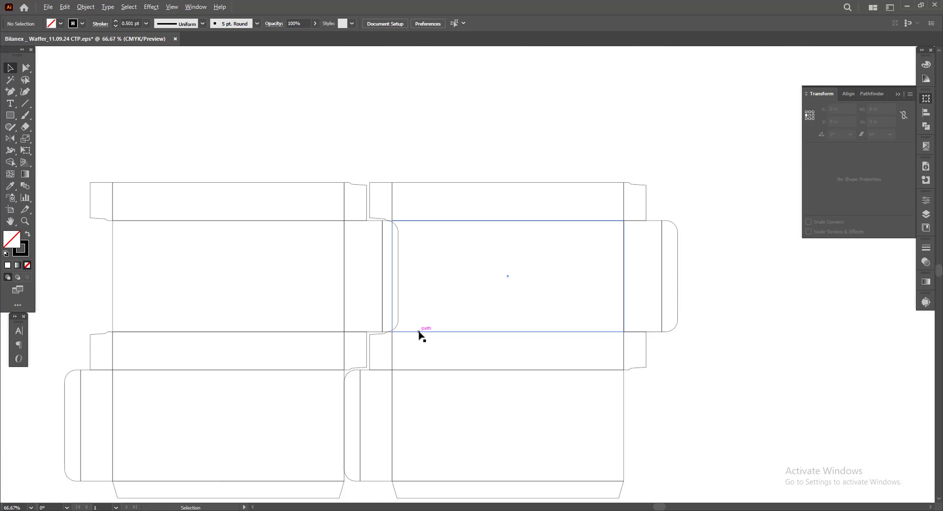
Delete the right-hand dieline copy.
{"action": "left_click", "coordinate": [448, 333]}
{"action": "scroll", "coordinate": [700, 366], "scroll_direction": "down", "scroll_amount": 1}
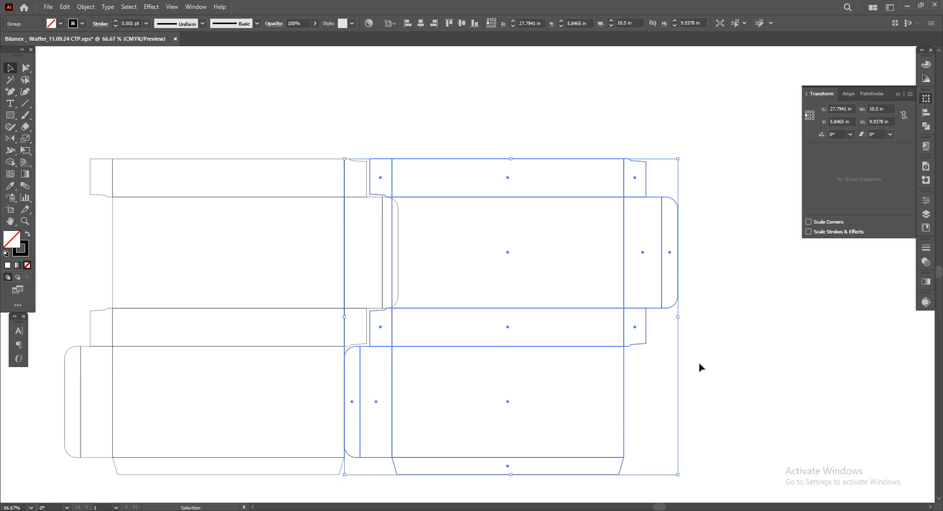
{"action": "scroll", "coordinate": [402, 292], "scroll_direction": "up", "scroll_amount": 1}
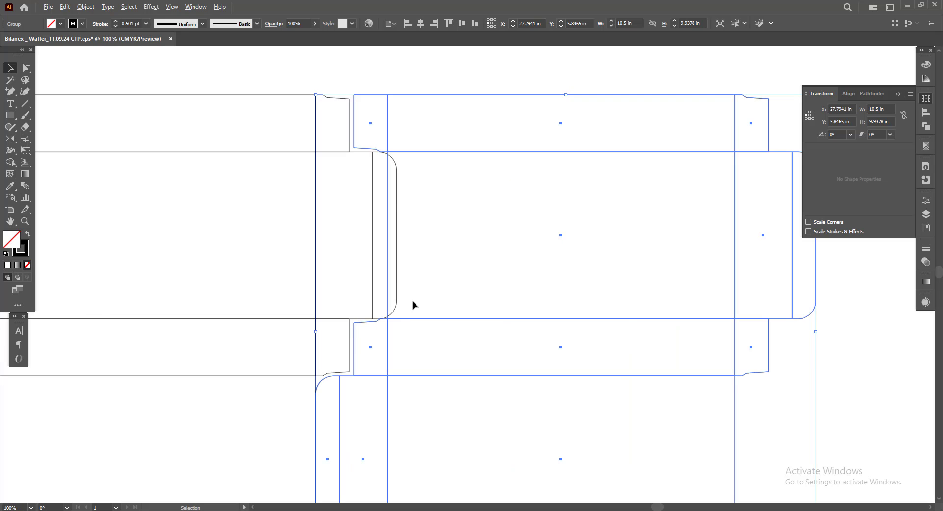
{"action": "scroll", "coordinate": [413, 305], "scroll_direction": "down", "scroll_amount": 1}
{"action": "key", "text": "Delete"}
{"action": "scroll", "coordinate": [482, 383], "scroll_direction": "left", "scroll_amount": 2}
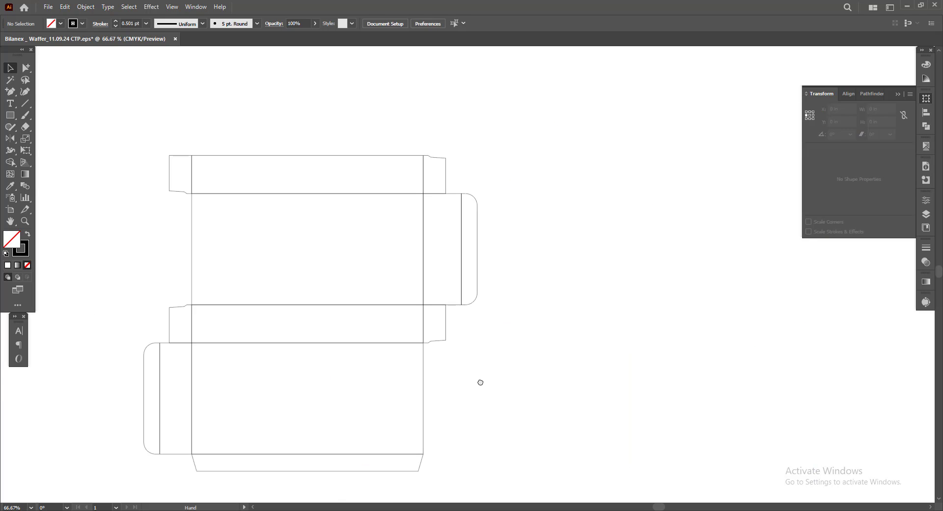
Compare the widths of the top, right side and lower-left side panels.
{"action": "left_click", "coordinate": [26, 73]}
{"action": "left_click_drag", "start_coordinate": [364, 137], "coordinate": [384, 173]}
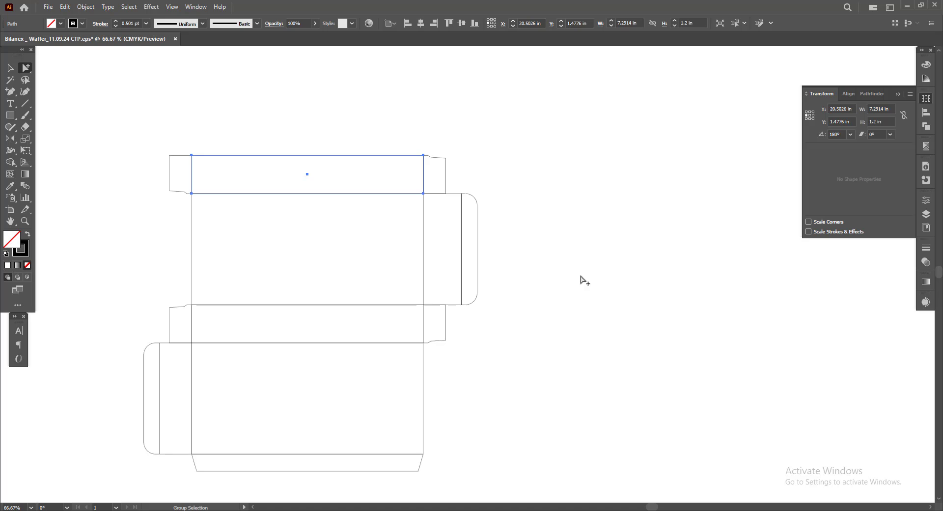
{"action": "left_click", "coordinate": [455, 195]}
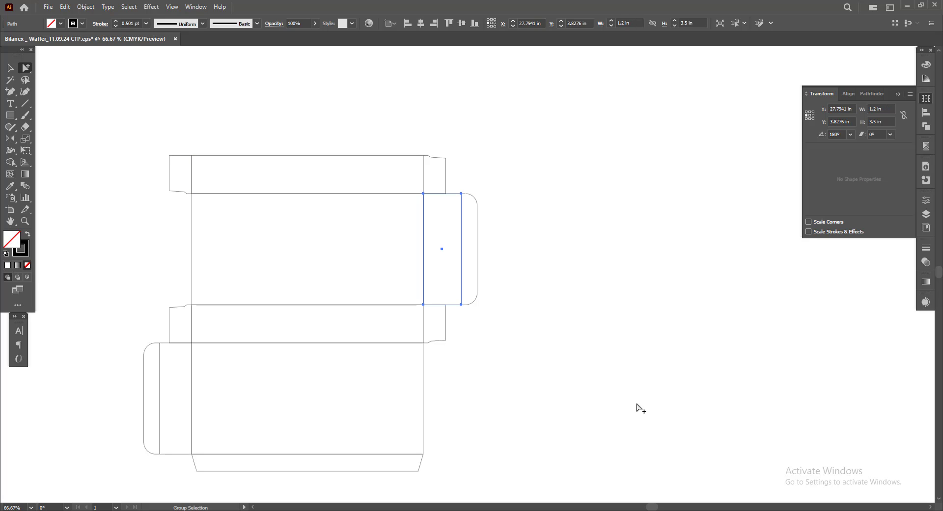
{"action": "scroll", "coordinate": [640, 408], "scroll_direction": "down", "scroll_amount": 2}
{"action": "left_click", "coordinate": [168, 309]}
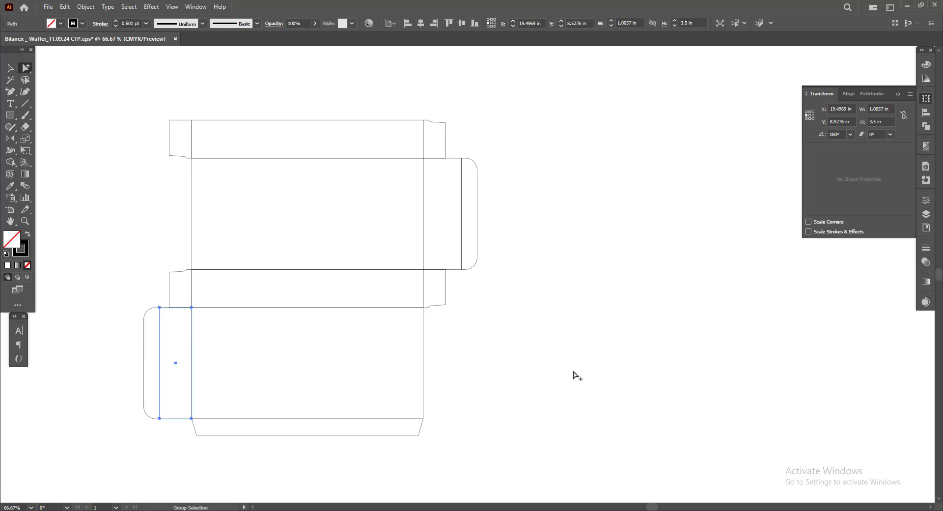
{"action": "left_click", "coordinate": [540, 389]}
{"action": "scroll", "coordinate": [303, 361], "scroll_direction": "left", "scroll_amount": 5}
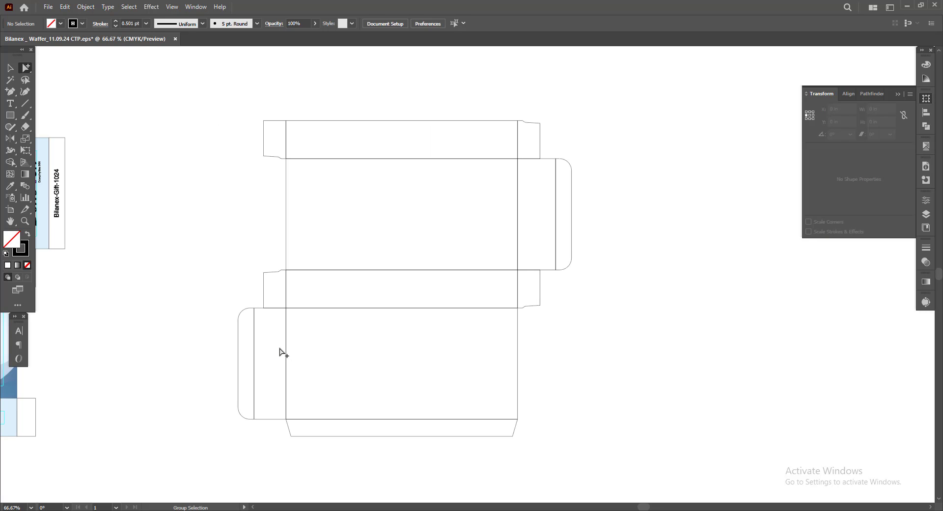
{"action": "scroll", "coordinate": [283, 373], "scroll_direction": "left", "scroll_amount": 2}
{"action": "scroll", "coordinate": [305, 403], "scroll_direction": "left", "scroll_amount": 3}
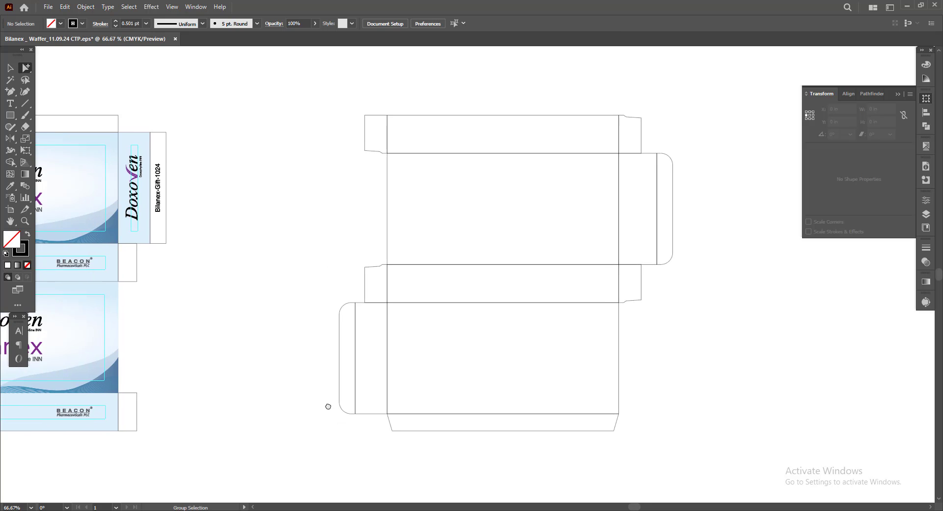
Remove the rounded lower-left flap and select the lower-left side panel.
{"action": "left_click_drag", "start_coordinate": [307, 309], "coordinate": [347, 449]}
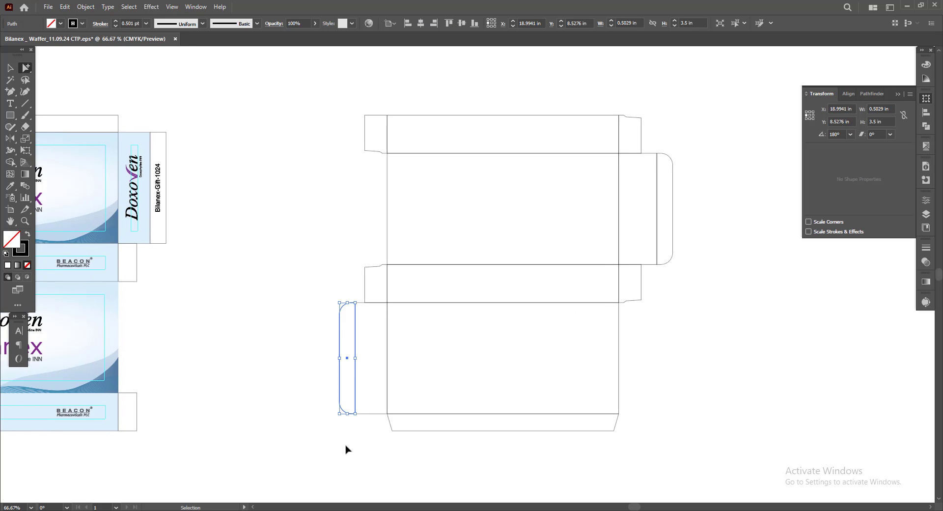
{"action": "key", "text": "Delete"}
{"action": "left_click", "coordinate": [383, 369]}
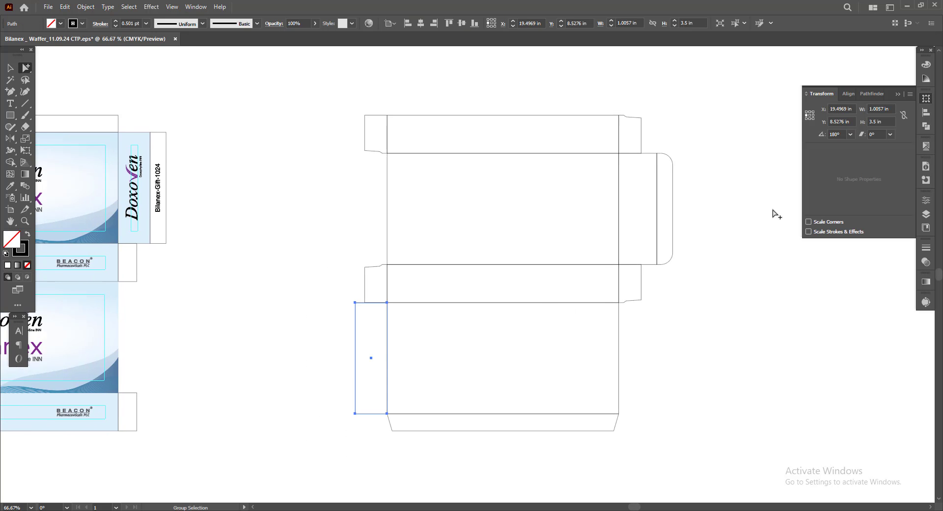
{"action": "left_click", "coordinate": [655, 153]}
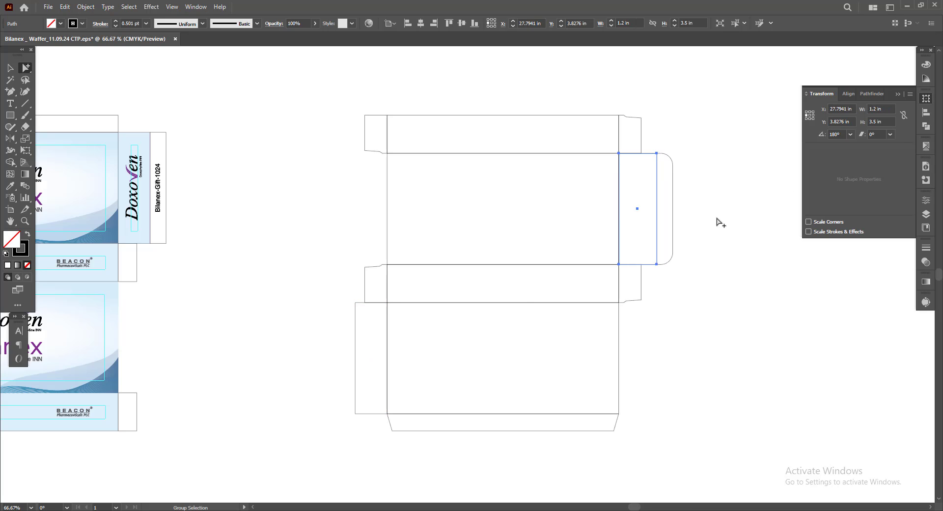
{"action": "left_click", "coordinate": [364, 354]}
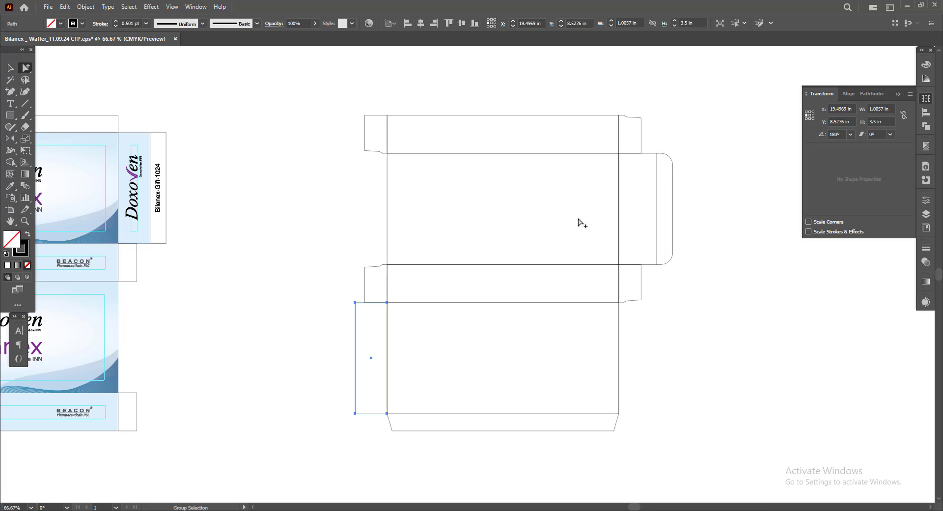
Set the lower-left panel's width to 1.2 in from its right edge, then restore the flap.
{"action": "left_click", "coordinate": [813, 116]}
{"action": "left_click", "coordinate": [883, 109]}
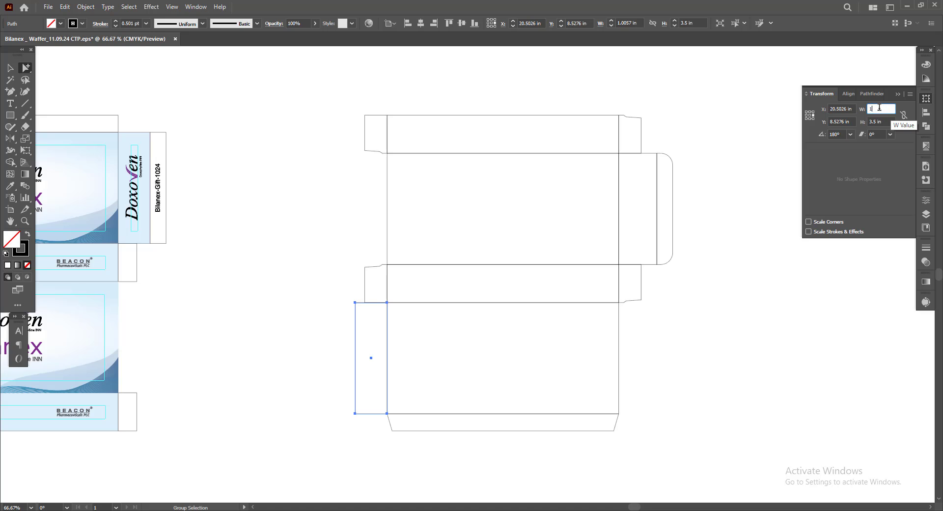
{"action": "type", "text": ".2"}
{"action": "key", "text": "Return"}
{"action": "left_click", "coordinate": [676, 374]}
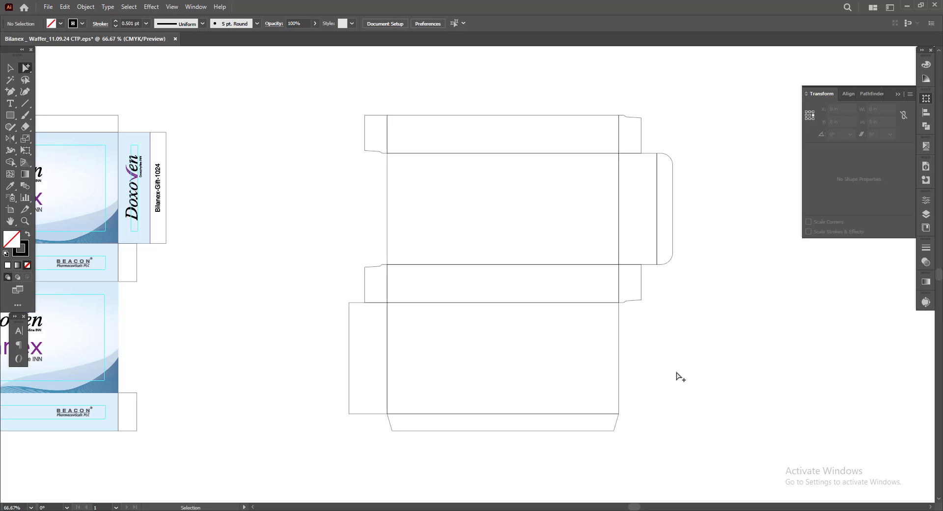
{"action": "key", "text": "ctrl+z"}
Pull the rounded flap's left edge outward by 0.15 in.
{"action": "scroll", "coordinate": [280, 328], "scroll_direction": "up", "scroll_amount": 3}
{"action": "left_click", "coordinate": [467, 328]}
{"action": "left_click_drag", "start_coordinate": [465, 330], "coordinate": [449, 331]}
{"action": "left_click", "coordinate": [384, 309]}
{"action": "scroll", "coordinate": [331, 276], "scroll_direction": "down", "scroll_amount": 3}
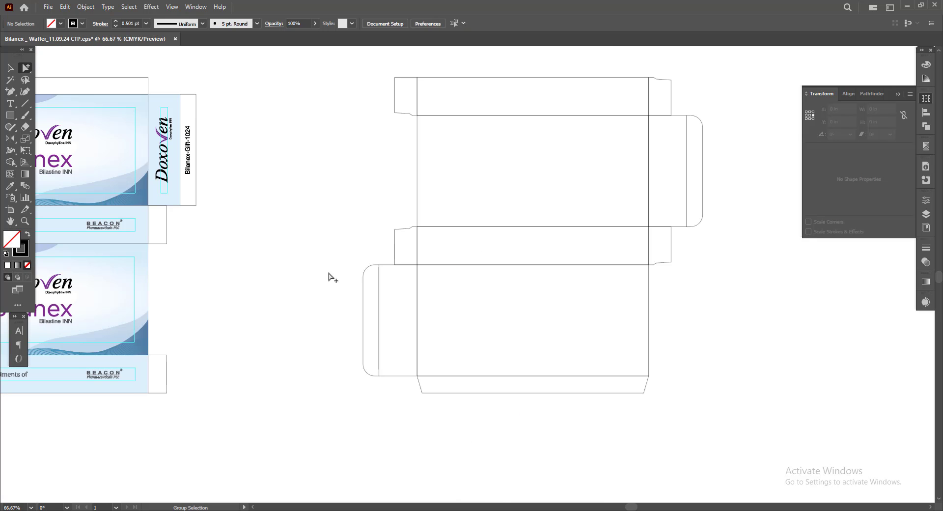
{"action": "left_click_drag", "start_coordinate": [746, 353], "coordinate": [716, 373]}
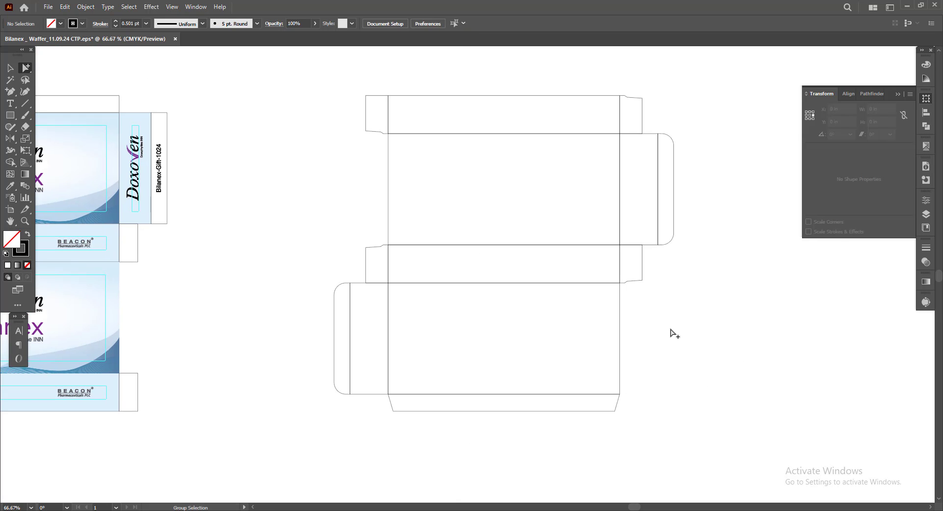
Check sizes by selecting each dieline panel and flap in turn.
{"action": "scroll", "coordinate": [413, 300], "scroll_direction": "up", "scroll_amount": 1}
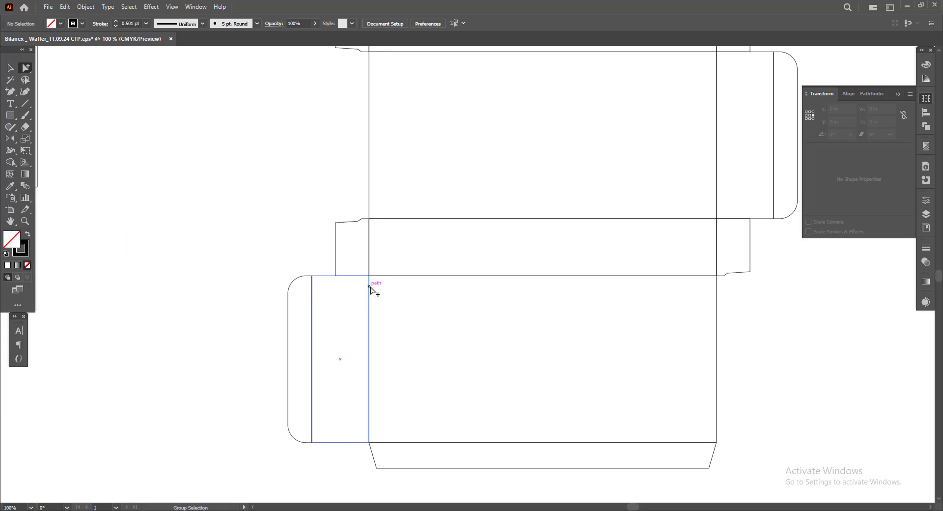
{"action": "left_click", "coordinate": [323, 276]}
{"action": "scroll", "coordinate": [507, 290], "scroll_direction": "down", "scroll_amount": 1}
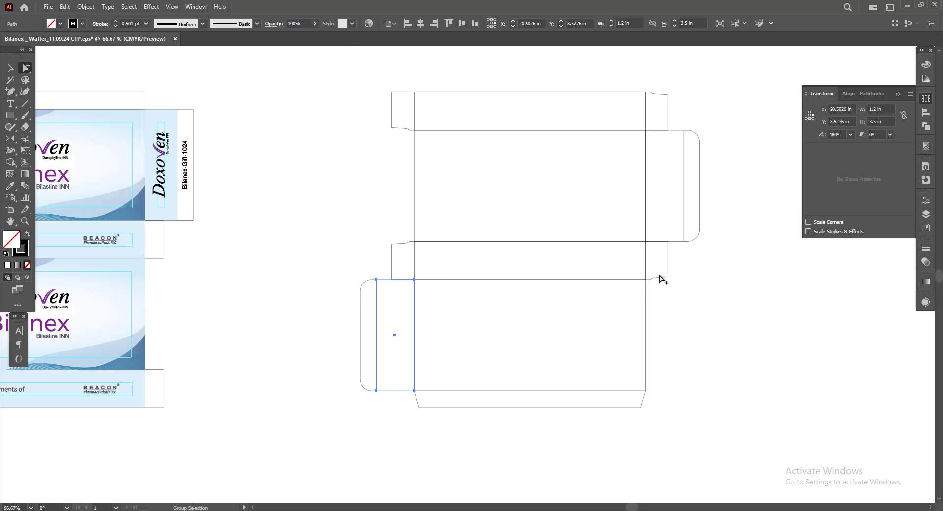
{"action": "left_click", "coordinate": [645, 262]}
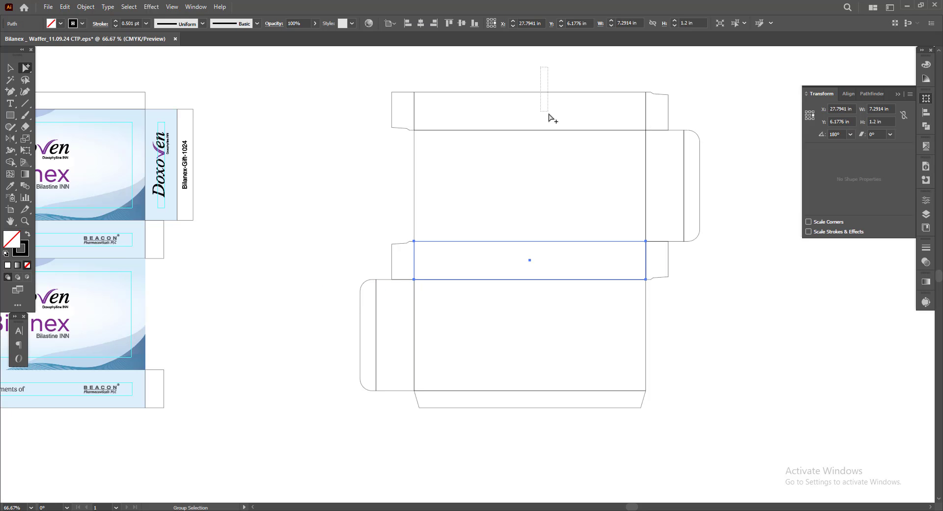
{"action": "left_click_drag", "start_coordinate": [549, 114], "coordinate": [549, 115]}
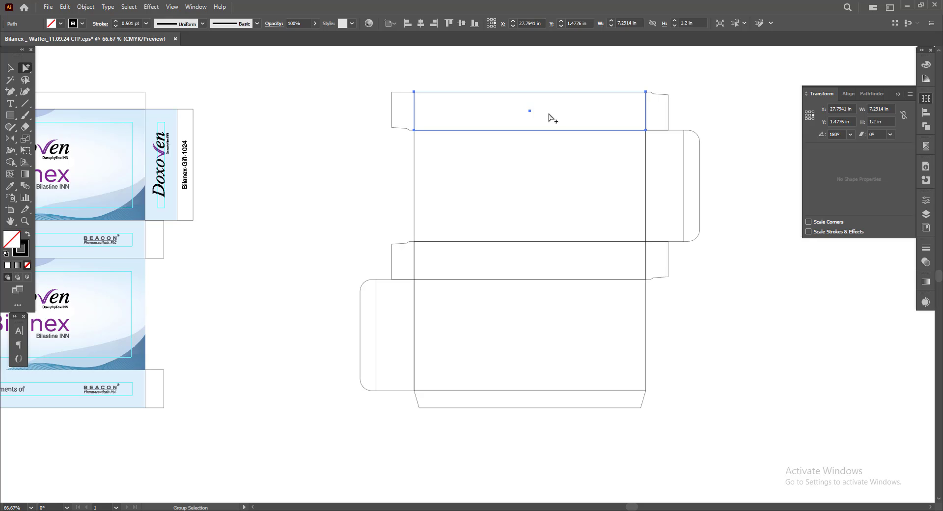
{"action": "left_click", "coordinate": [647, 265]}
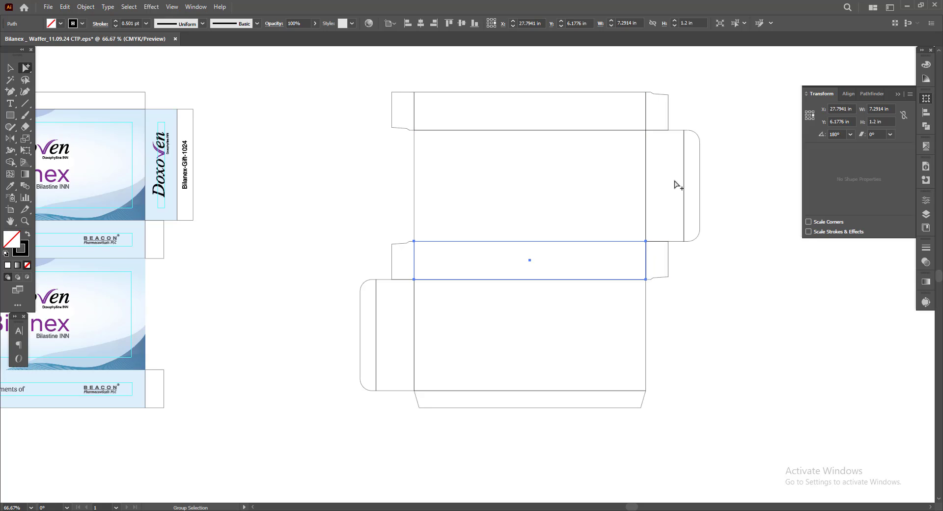
{"action": "left_click", "coordinate": [677, 131]}
{"action": "left_click", "coordinate": [394, 280]}
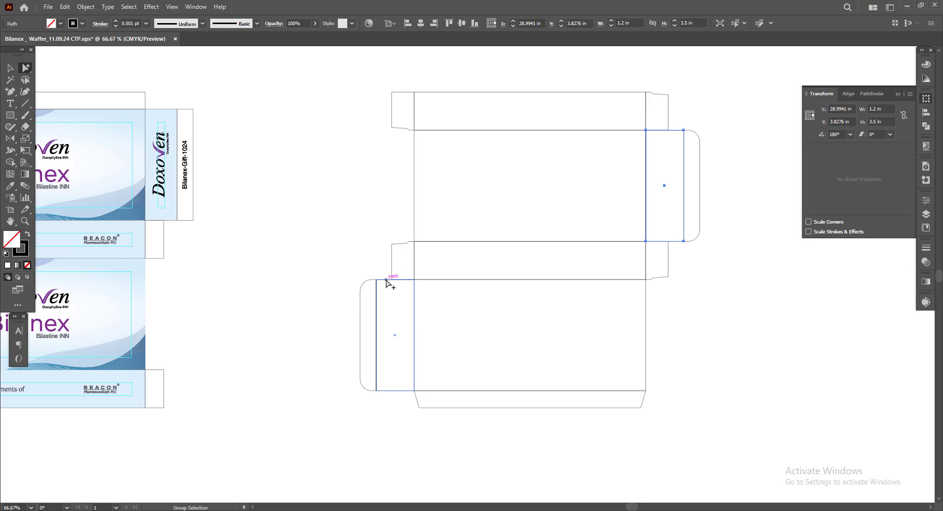
{"action": "left_click", "coordinate": [361, 297]}
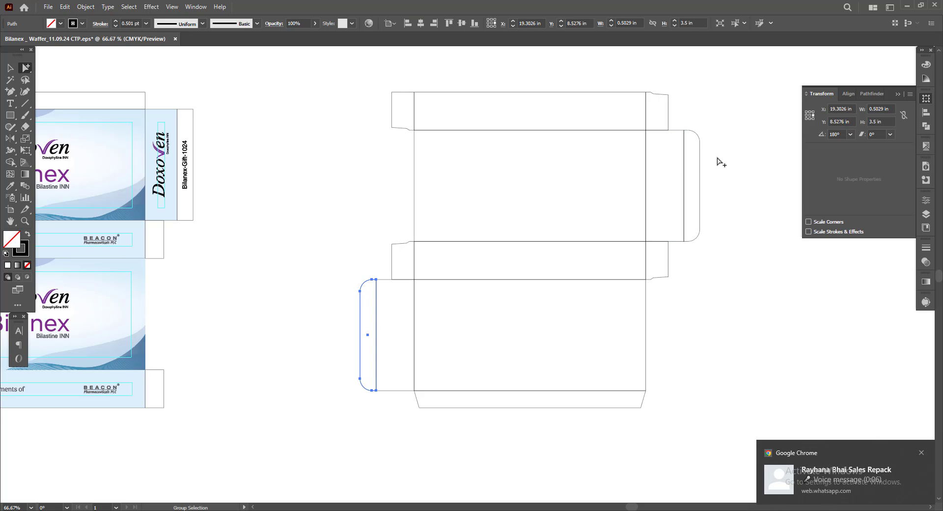
{"action": "left_click", "coordinate": [700, 158]}
{"action": "left_click", "coordinate": [921, 451]}
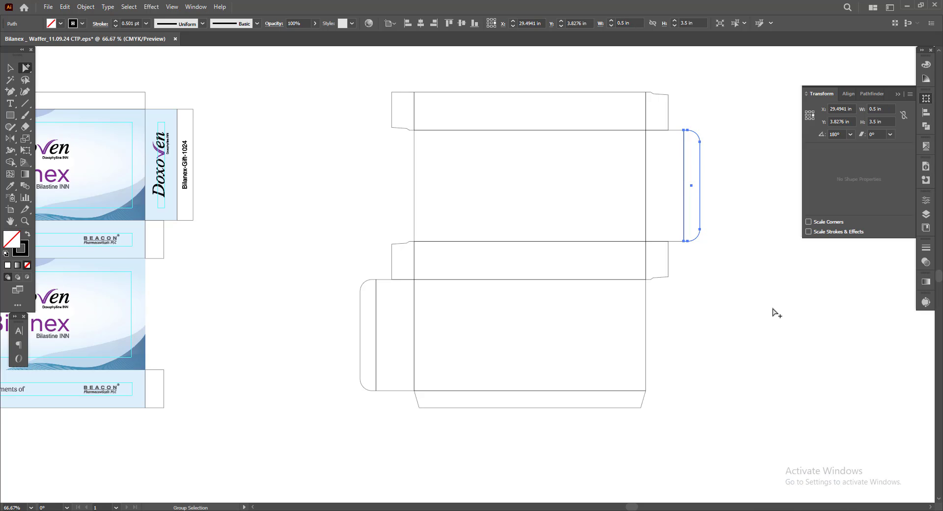
{"action": "left_click", "coordinate": [600, 406]}
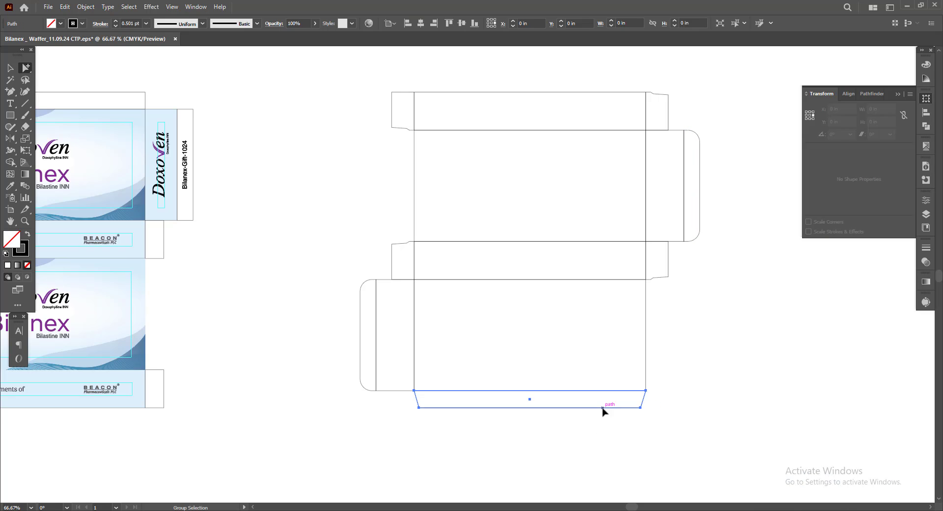
Return to the Selection tool and try marquee-selecting the entire dieline.
{"action": "scroll", "coordinate": [743, 400], "scroll_direction": "down", "scroll_amount": 1}
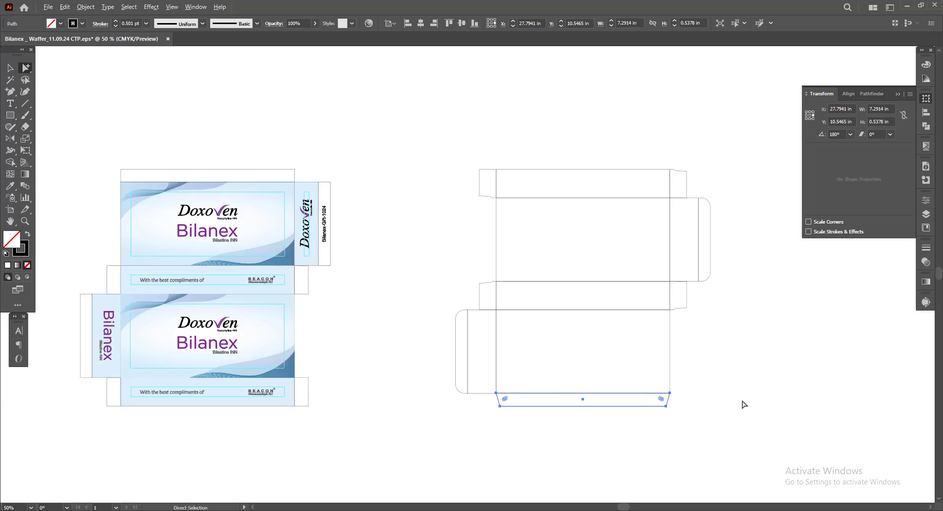
{"action": "scroll", "coordinate": [743, 401], "scroll_direction": "up", "scroll_amount": 1}
{"action": "scroll", "coordinate": [742, 404], "scroll_direction": "down", "scroll_amount": 1}
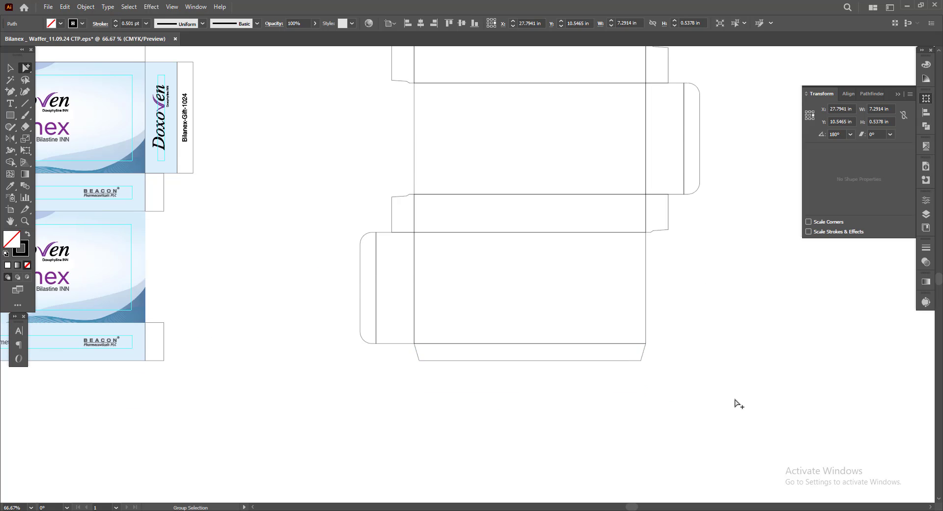
{"action": "left_click", "coordinate": [735, 400]}
{"action": "scroll", "coordinate": [599, 428], "scroll_direction": "down", "scroll_amount": 1}
{"action": "left_click", "coordinate": [10, 67]}
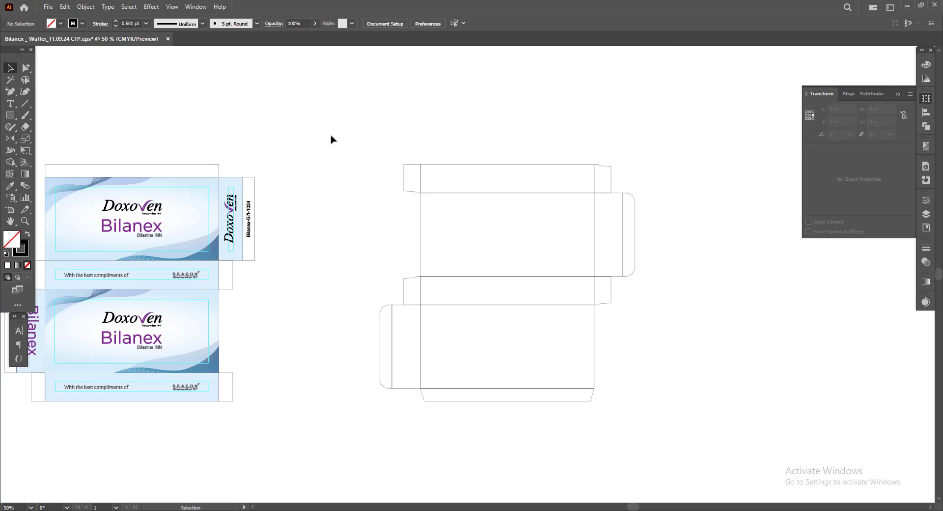
{"action": "left_click_drag", "start_coordinate": [331, 139], "coordinate": [635, 460]}
{"action": "scroll", "coordinate": [690, 385], "scroll_direction": "down", "scroll_amount": 1}
{"action": "left_click", "coordinate": [701, 357]}
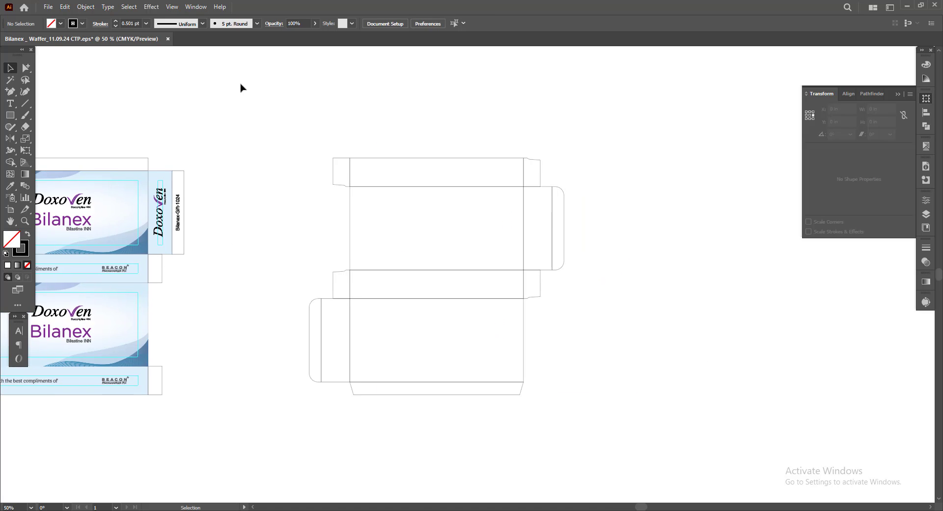
{"action": "left_click_drag", "start_coordinate": [241, 86], "coordinate": [667, 452]}
{"action": "left_click", "coordinate": [537, 382]}
Marquee-select the dieline group and Alt-drag a copy to the right.
{"action": "scroll", "coordinate": [536, 382], "scroll_direction": "up", "scroll_amount": 1}
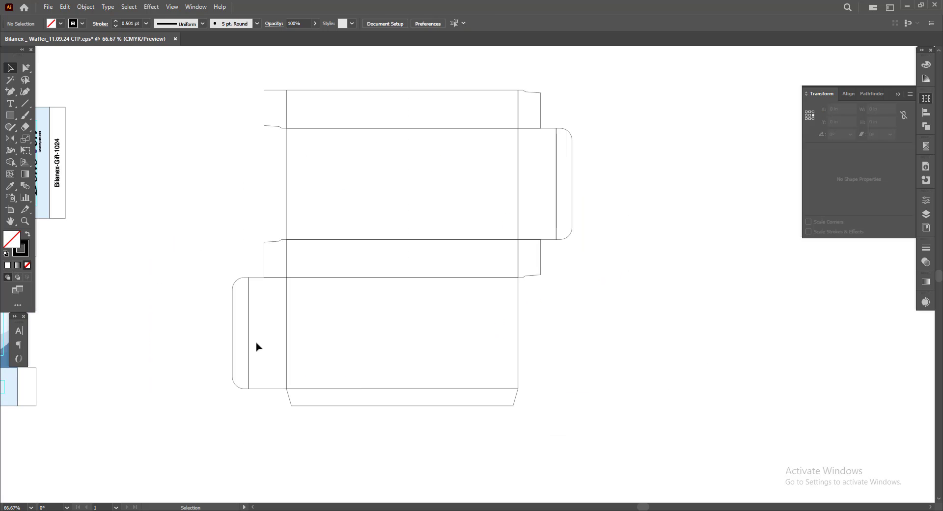
{"action": "left_click_drag", "start_coordinate": [252, 337], "coordinate": [456, 356]}
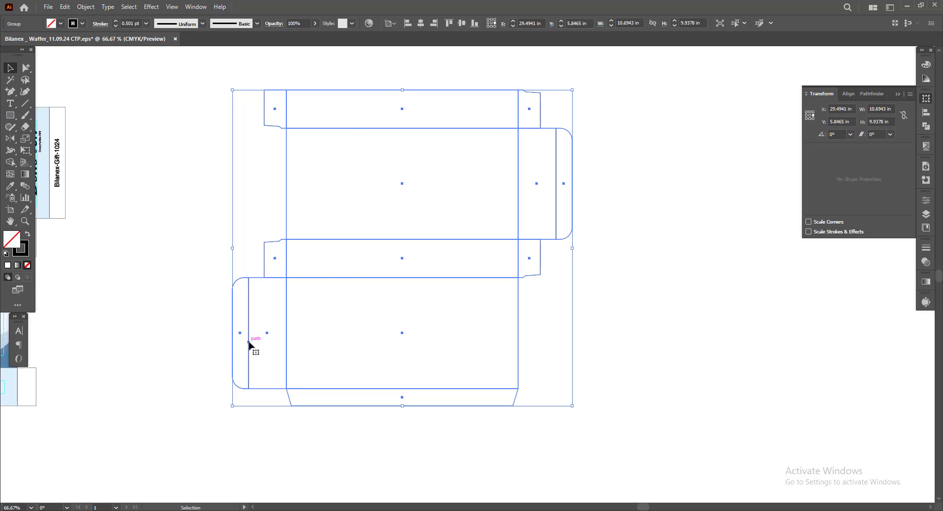
{"action": "mouse_move", "coordinate": [249, 343]}
{"action": "left_mouse_down"}
{"action": "mouse_move", "coordinate": [609, 348]}
{"action": "mouse_move", "coordinate": [497, 351]}
{"action": "left_mouse_up"}
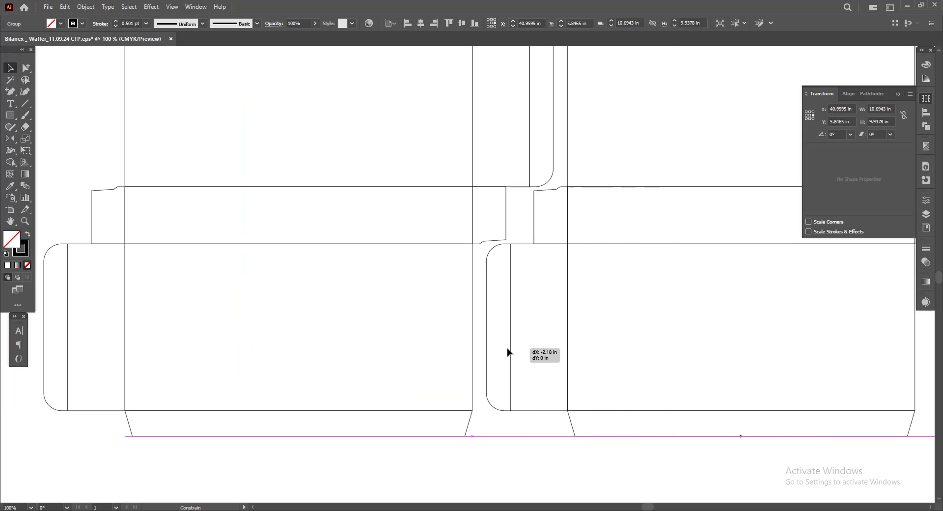
Set the General preferences Keyboard Increment to 1.
{"action": "scroll", "coordinate": [496, 352], "scroll_direction": "down", "scroll_amount": 1}
{"action": "left_click", "coordinate": [540, 438]}
{"action": "scroll", "coordinate": [713, 326], "scroll_direction": "right", "scroll_amount": 2}
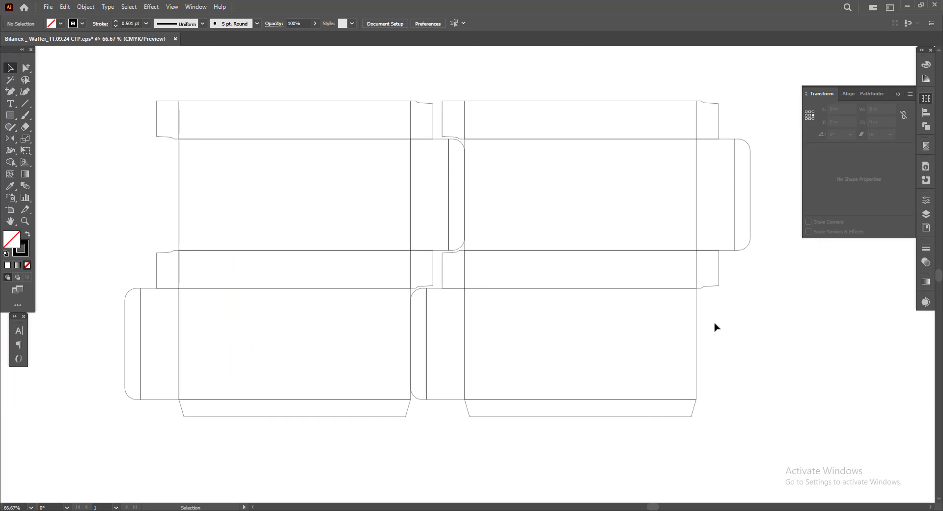
{"action": "scroll", "coordinate": [729, 332], "scroll_direction": "up", "scroll_amount": 1}
{"action": "left_click", "coordinate": [427, 23]}
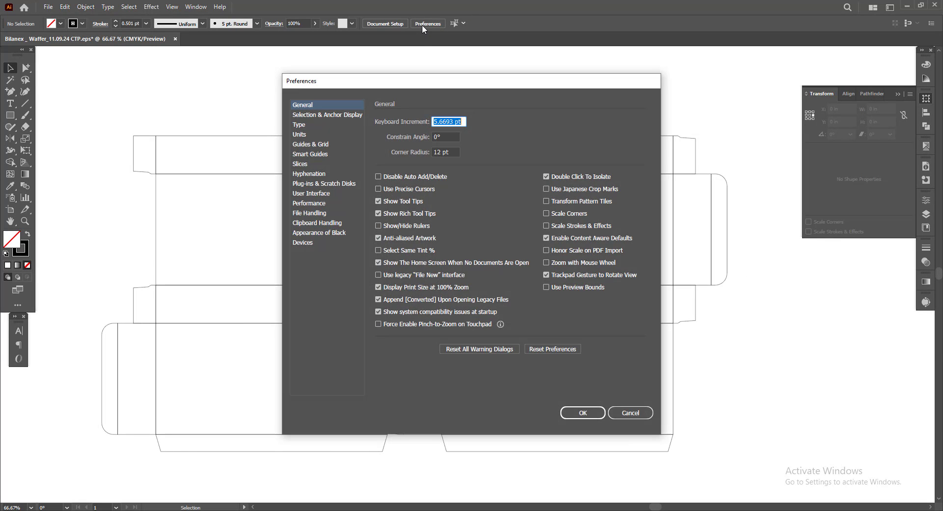
{"action": "type", "text": "1"}
{"action": "key", "text": "Return"}
Nudge the right-hand dieline one increment right to leave a small gap.
{"action": "left_click_drag", "start_coordinate": [508, 121], "coordinate": [532, 202]}
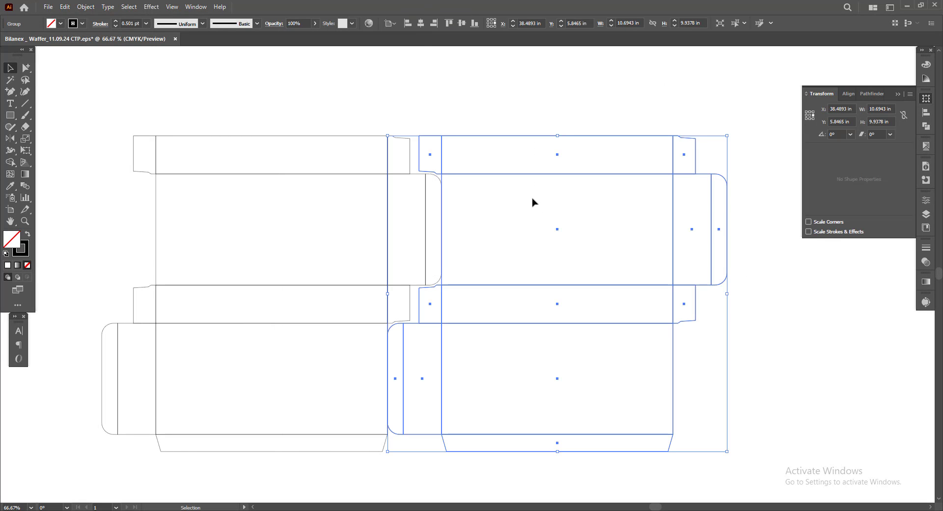
{"action": "key", "text": "Right"}
{"action": "left_click", "coordinate": [345, 213]}
{"action": "scroll", "coordinate": [346, 213], "scroll_direction": "down", "scroll_amount": 1}
{"action": "key", "text": "alt"}
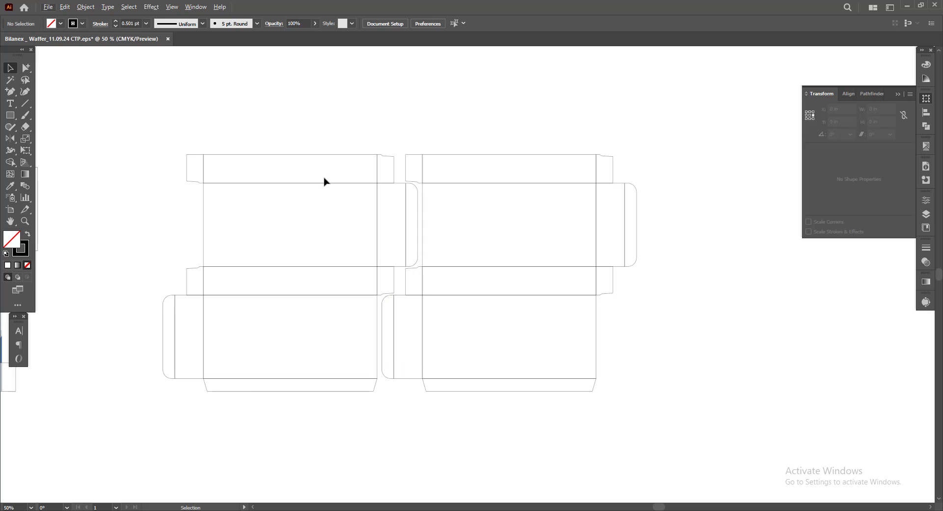
{"action": "scroll", "coordinate": [415, 277], "scroll_direction": "up", "scroll_amount": 1}
{"action": "scroll", "coordinate": [461, 162], "scroll_direction": "down", "scroll_amount": 1}
{"action": "scroll", "coordinate": [467, 166], "scroll_direction": "up", "scroll_amount": 1}
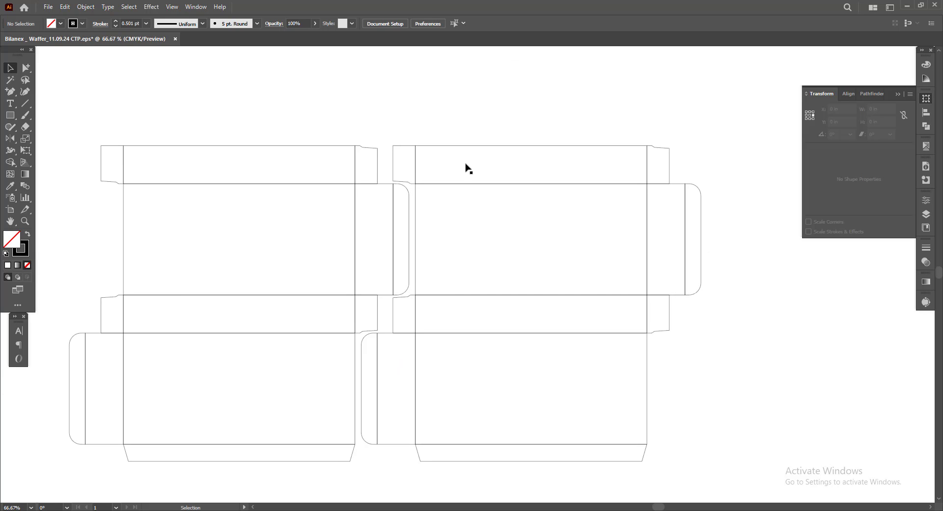
{"action": "scroll", "coordinate": [418, 280], "scroll_direction": "down", "scroll_amount": 1}
Select both dielines, show rulers, and pull a vertical guide onto the page.
{"action": "left_click_drag", "start_coordinate": [275, 107], "coordinate": [514, 354]}
{"action": "scroll", "coordinate": [697, 357], "scroll_direction": "down", "scroll_amount": 1}
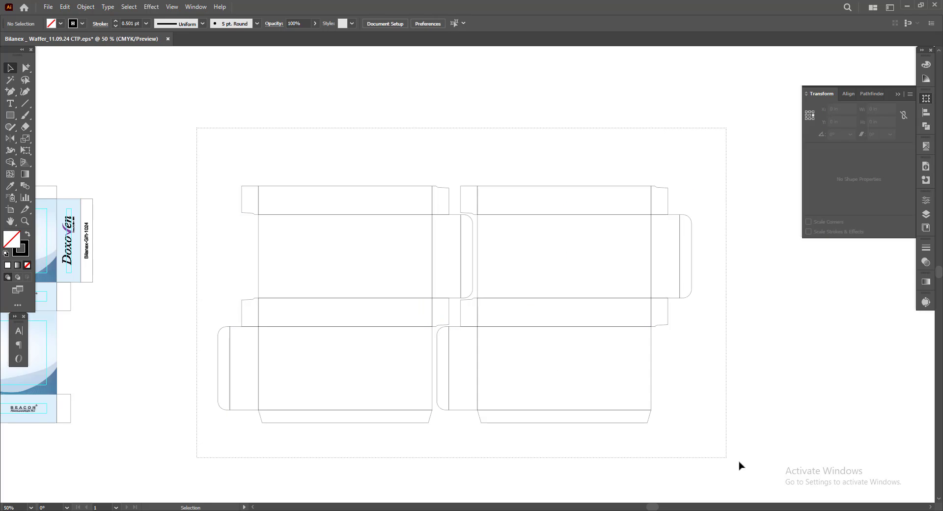
{"action": "left_click_drag", "start_coordinate": [196, 127], "coordinate": [726, 458]}
{"action": "scroll", "coordinate": [565, 435], "scroll_direction": "right", "scroll_amount": 1}
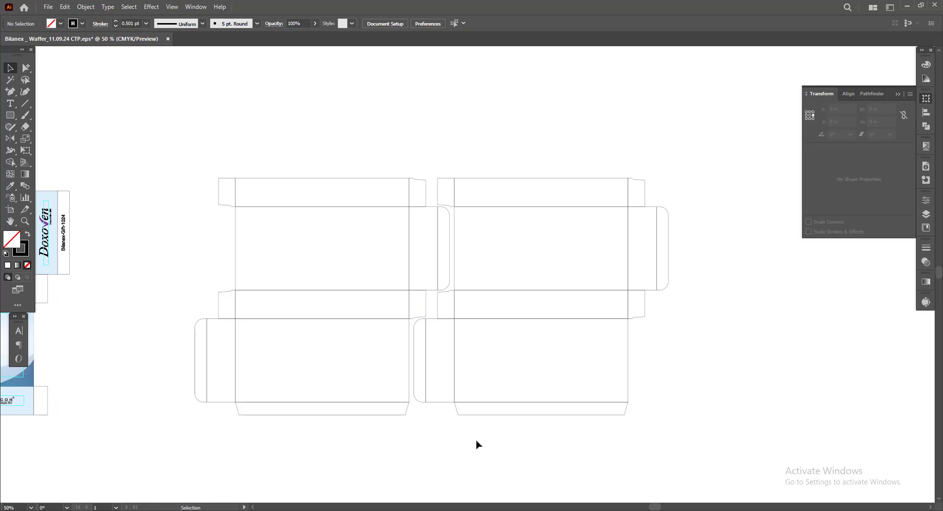
{"action": "key", "text": "v"}
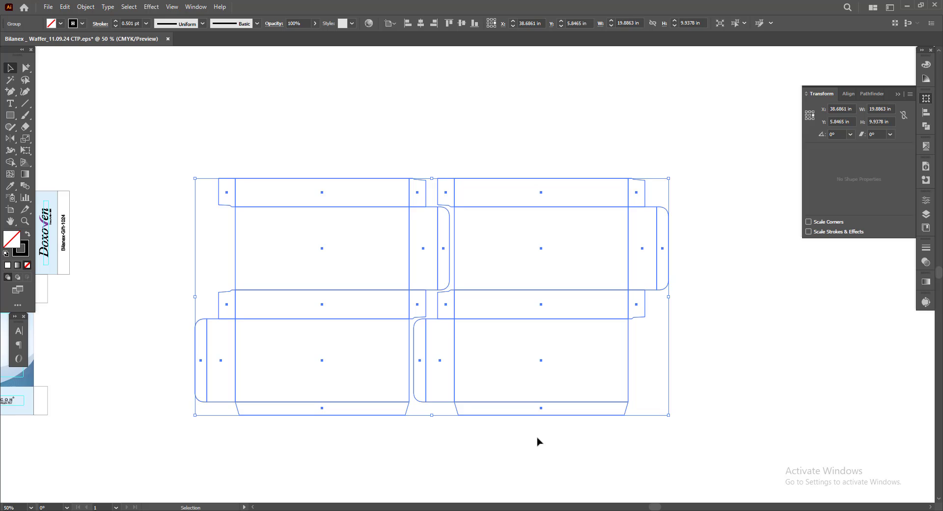
{"action": "scroll", "coordinate": [537, 441], "scroll_direction": "left", "scroll_amount": 1}
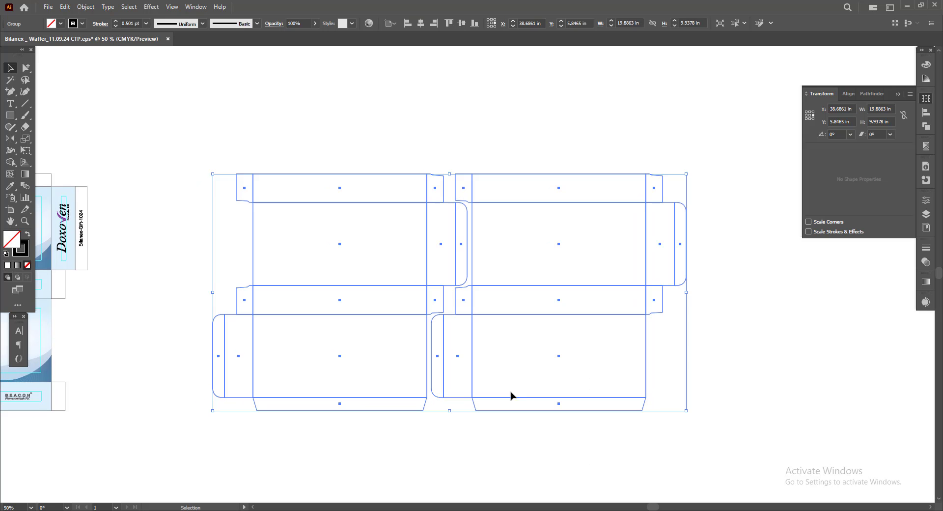
{"action": "scroll", "coordinate": [506, 438], "scroll_direction": "left", "scroll_amount": 2}
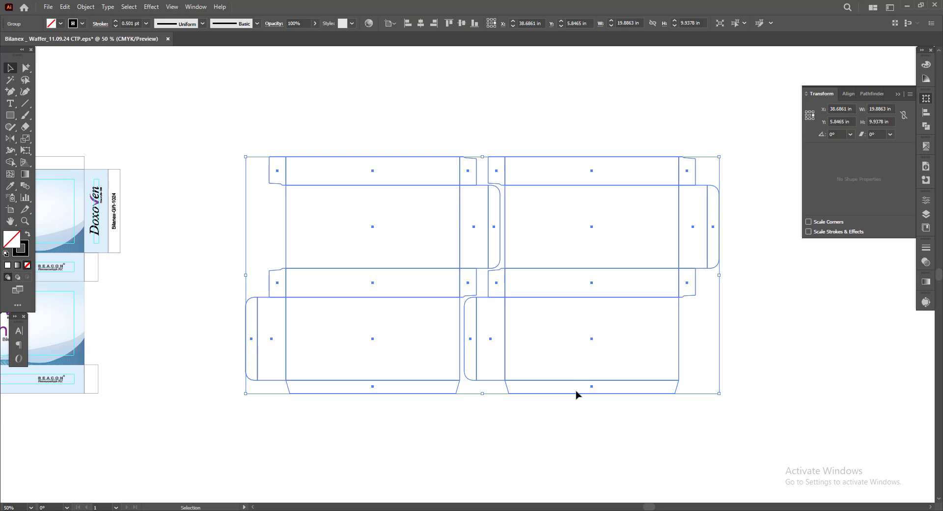
{"action": "key", "text": "ctrl+r"}
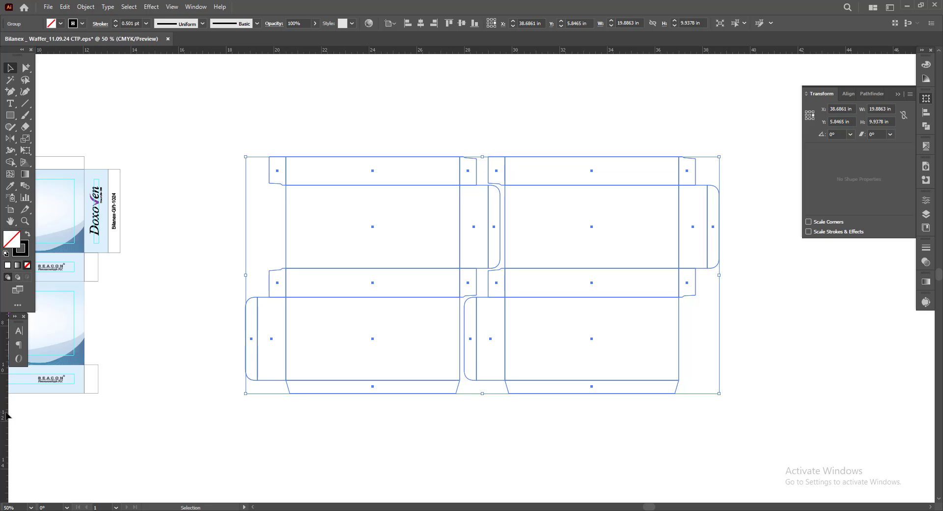
{"action": "left_click_drag", "start_coordinate": [6, 416], "coordinate": [479, 352]}
Place the vertical guide in the gap between the dielines and save as EPS.
{"action": "left_click_drag", "start_coordinate": [514, 429], "coordinate": [398, 292]}
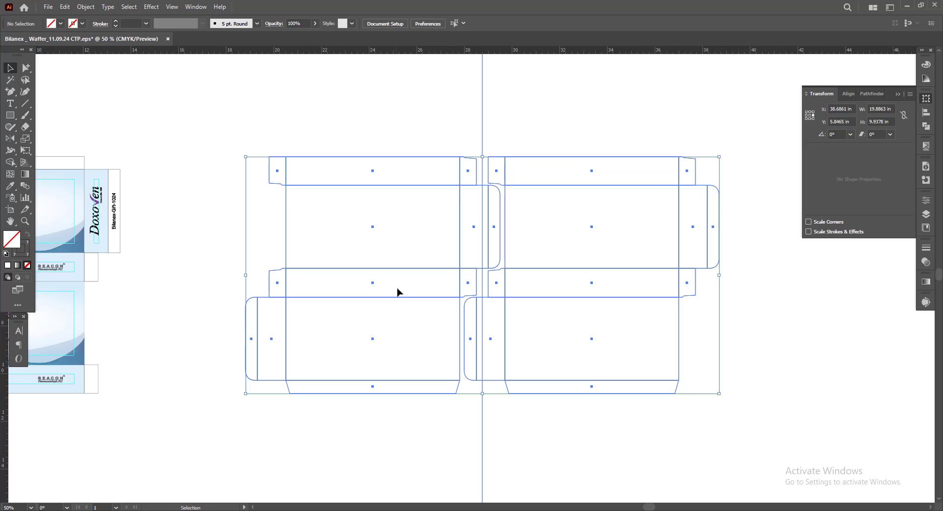
{"action": "left_click", "coordinate": [568, 136]}
{"action": "left_click_drag", "start_coordinate": [551, 107], "coordinate": [531, 136]}
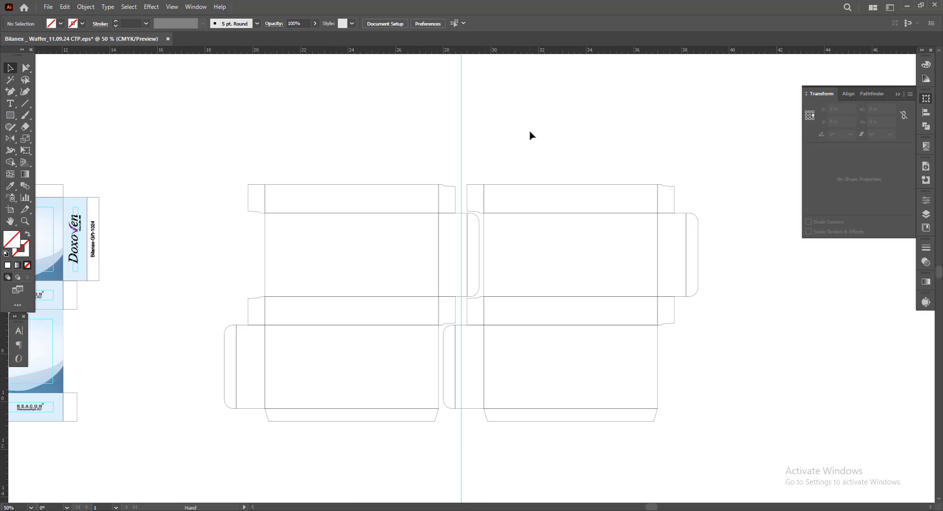
{"action": "key", "text": "ctrl+s"}
{"action": "left_click_drag", "start_coordinate": [745, 402], "coordinate": [754, 395]}
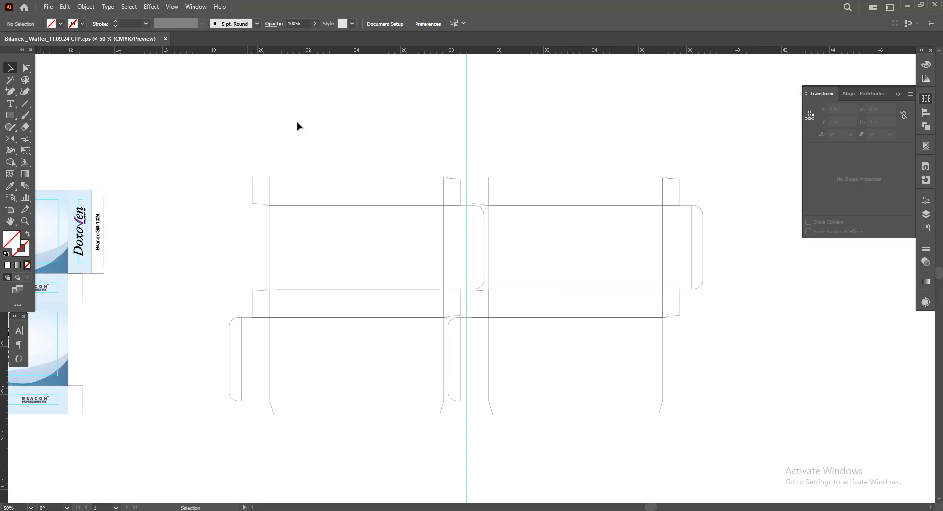
{"action": "key", "text": "a"}
{"action": "scroll", "coordinate": [358, 143], "scroll_direction": "left", "scroll_amount": 2}
Copy the left dieline to the right and reduce it to its horizontal fold lines.
{"action": "mouse_move", "coordinate": [432, 127]}
{"action": "left_mouse_down"}
{"action": "mouse_move", "coordinate": [414, 444]}
{"action": "mouse_move", "coordinate": [196, 431]}
{"action": "left_mouse_up"}
{"action": "left_click_drag", "start_coordinate": [182, 402], "coordinate": [668, 421]}
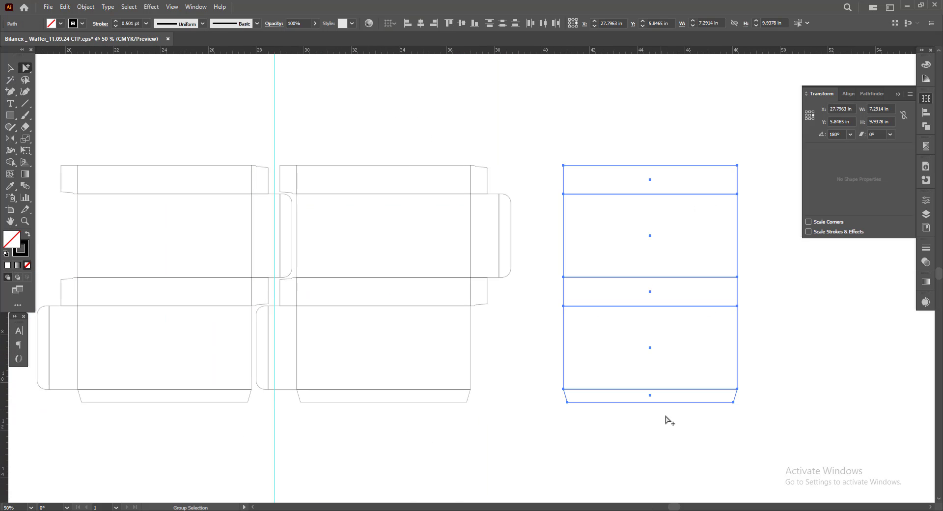
{"action": "left_click_drag", "start_coordinate": [22, 68], "coordinate": [71, 67]}
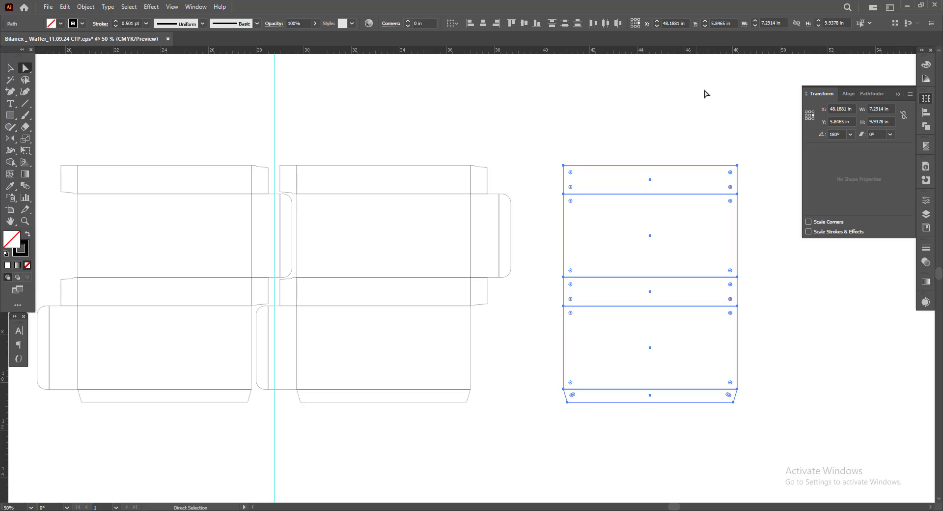
{"action": "left_click_drag", "start_coordinate": [613, 145], "coordinate": [665, 480]}
{"action": "key", "text": "Delete"}
{"action": "key", "text": "Delete"}
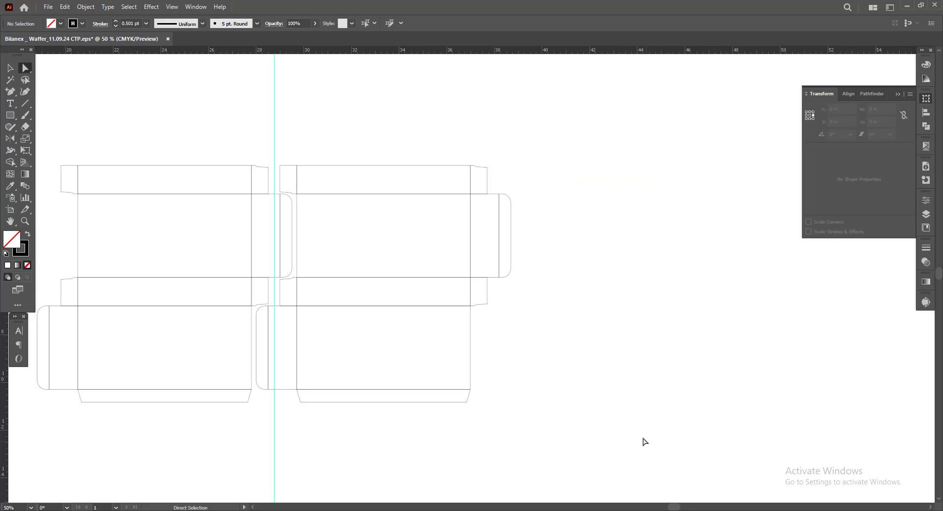
{"action": "key", "text": "ctrl+z"}
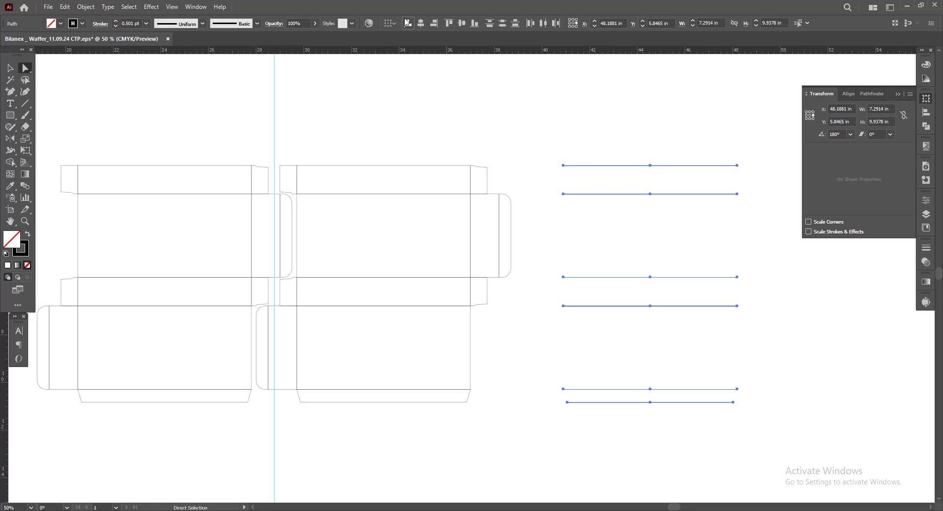
Make the lines 2 mm wide ticks with a Registration stroke of 0.35 pt.
{"action": "double_click", "coordinate": [885, 109]}
{"action": "type", "text": "2mm"}
{"action": "key", "text": "Return"}
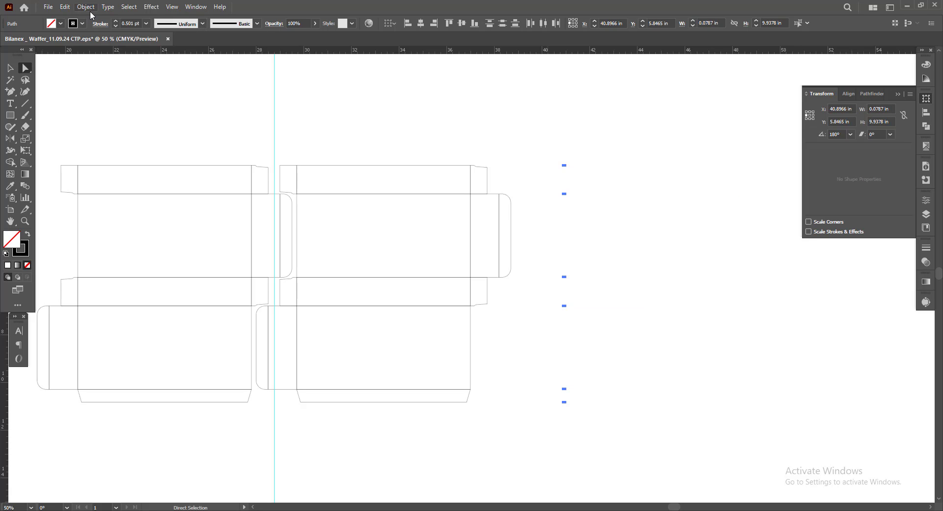
{"action": "left_click", "coordinate": [83, 23]}
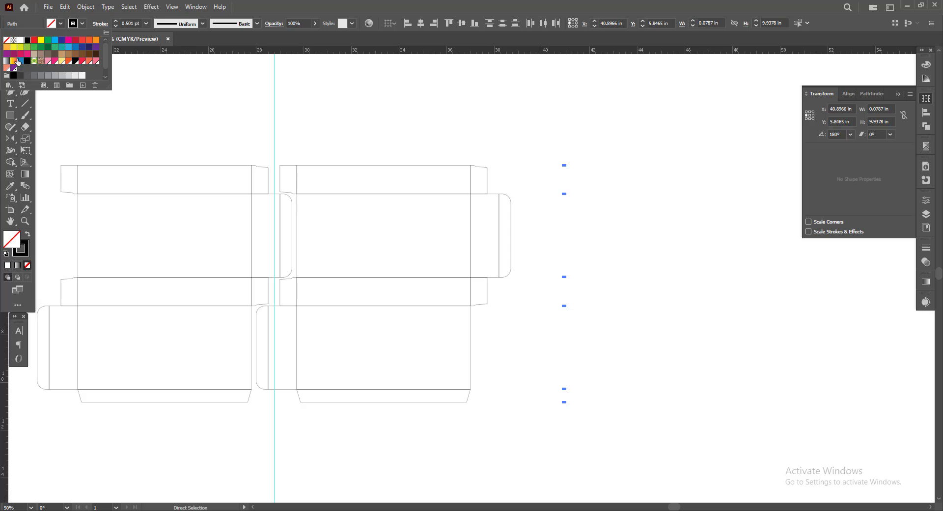
{"action": "left_click", "coordinate": [13, 41]}
{"action": "left_click", "coordinate": [7, 71]}
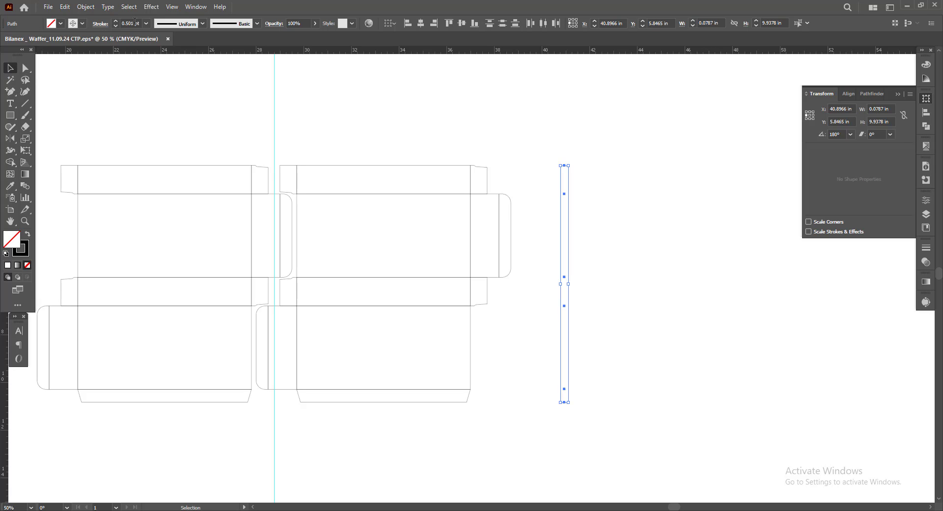
{"action": "double_click", "coordinate": [131, 23]}
{"action": "type", "text": "0.35"}
{"action": "key", "text": "Return"}
{"action": "scroll", "coordinate": [596, 179], "scroll_direction": "up", "scroll_amount": 2}
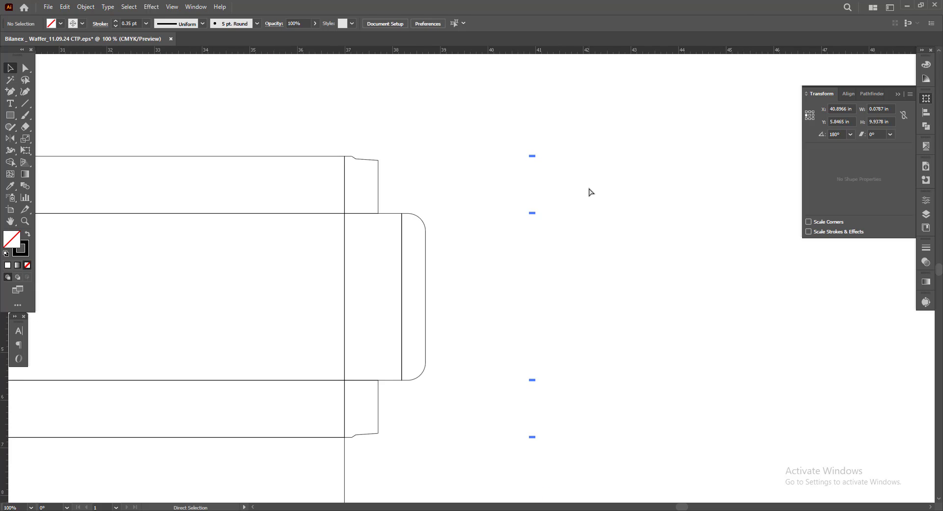
Slide the tick marks left to sit just outside the dieline flap.
{"action": "left_click", "coordinate": [625, 240]}
{"action": "scroll", "coordinate": [472, 176], "scroll_direction": "up", "scroll_amount": 2}
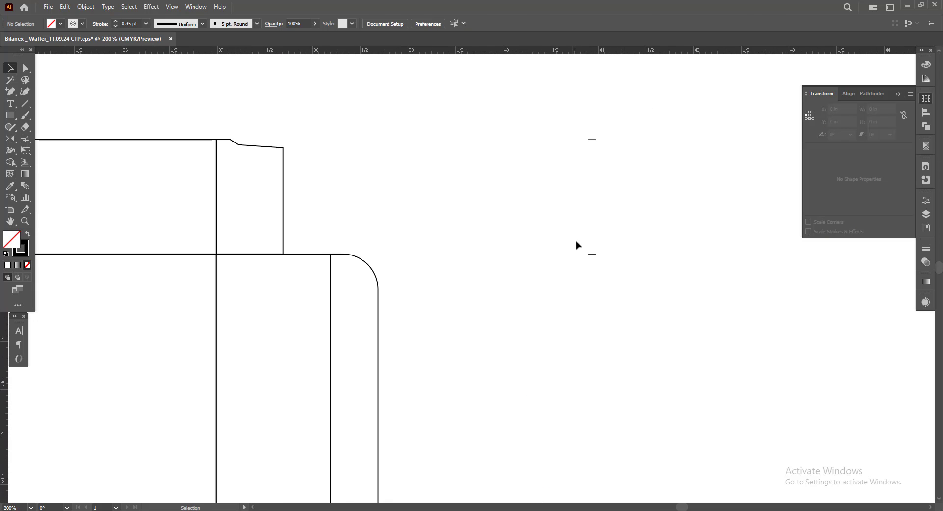
{"action": "mouse_move", "coordinate": [592, 254]}
{"action": "left_mouse_down"}
{"action": "mouse_move", "coordinate": [343, 261]}
{"action": "mouse_move", "coordinate": [385, 266]}
{"action": "left_mouse_up"}
{"action": "left_click_drag", "start_coordinate": [480, 267], "coordinate": [510, 265]}
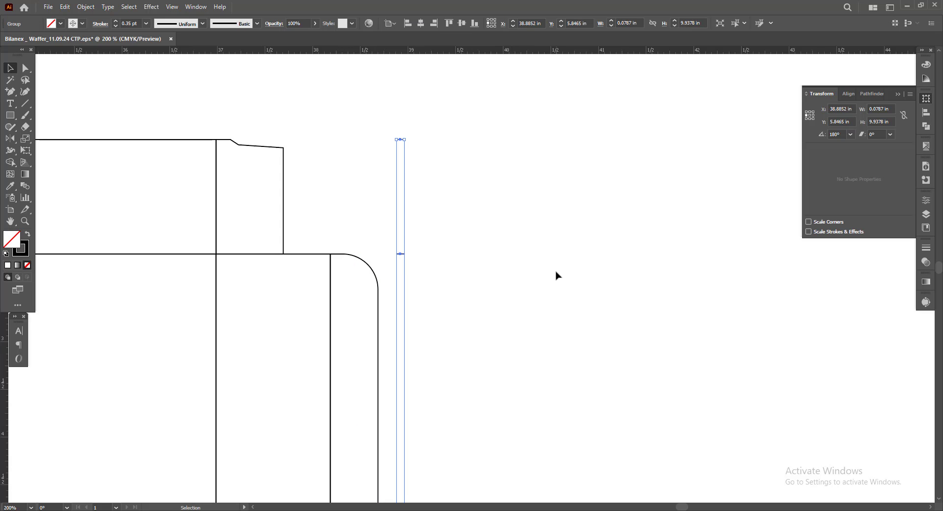
{"action": "scroll", "coordinate": [553, 253], "scroll_direction": "down", "scroll_amount": 3}
{"action": "left_click_drag", "start_coordinate": [552, 234], "coordinate": [767, 202]}
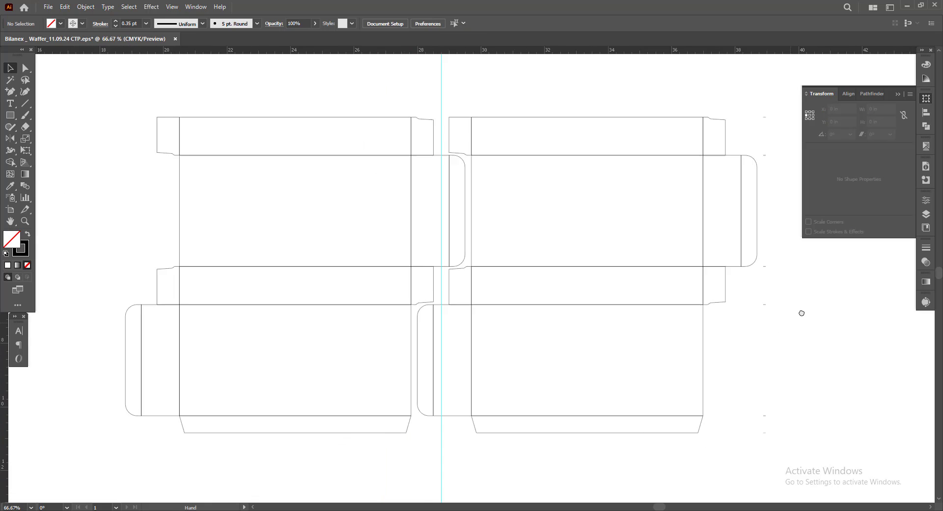
{"action": "left_click_drag", "start_coordinate": [701, 316], "coordinate": [800, 313]}
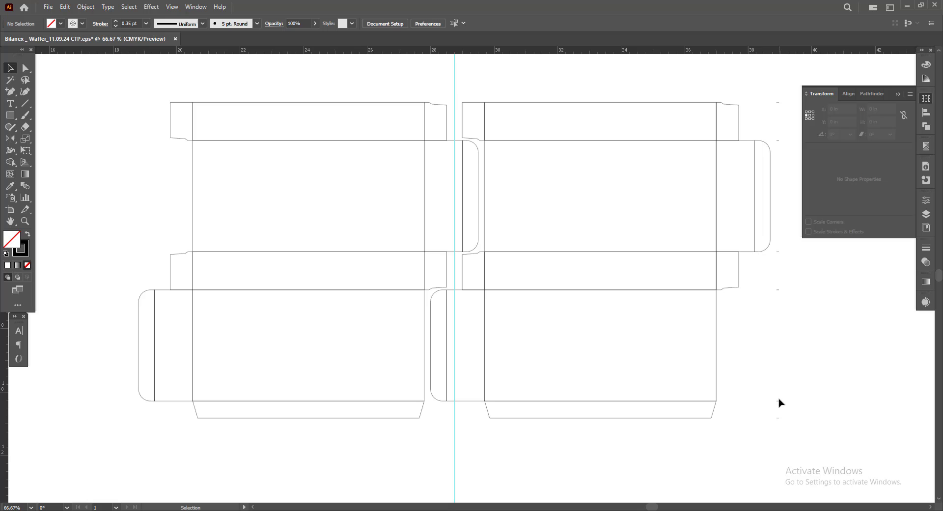
Snap the left trim tick group against the rounded flap's outer edge.
{"action": "left_click", "coordinate": [113, 378]}
{"action": "scroll", "coordinate": [101, 305], "scroll_direction": "up", "scroll_amount": 3}
{"action": "scroll", "coordinate": [98, 295], "scroll_direction": "up", "scroll_amount": 1}
{"action": "left_click_drag", "start_coordinate": [171, 281], "coordinate": [276, 281]}
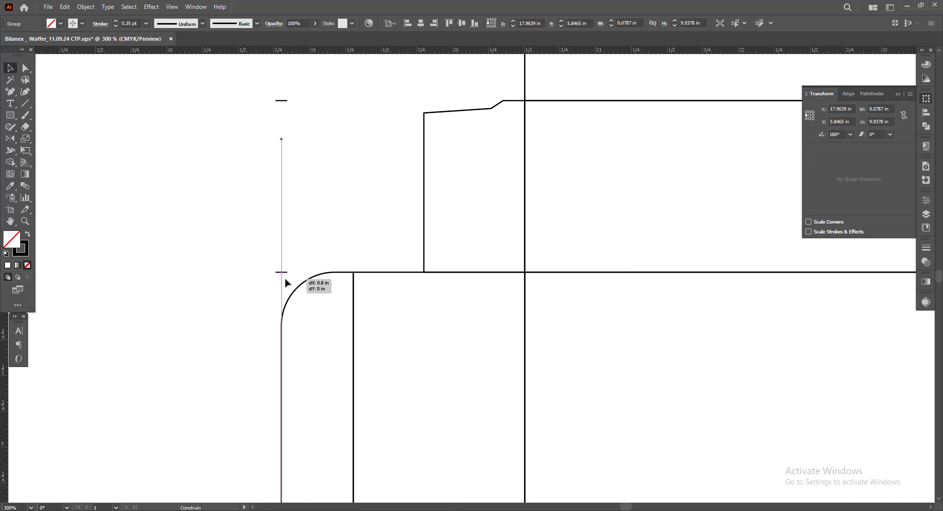
{"action": "key", "text": "ctrl+z"}
{"action": "left_click", "coordinate": [189, 271]}
{"action": "scroll", "coordinate": [187, 270], "scroll_direction": "down", "scroll_amount": 2, "text": "alt"}
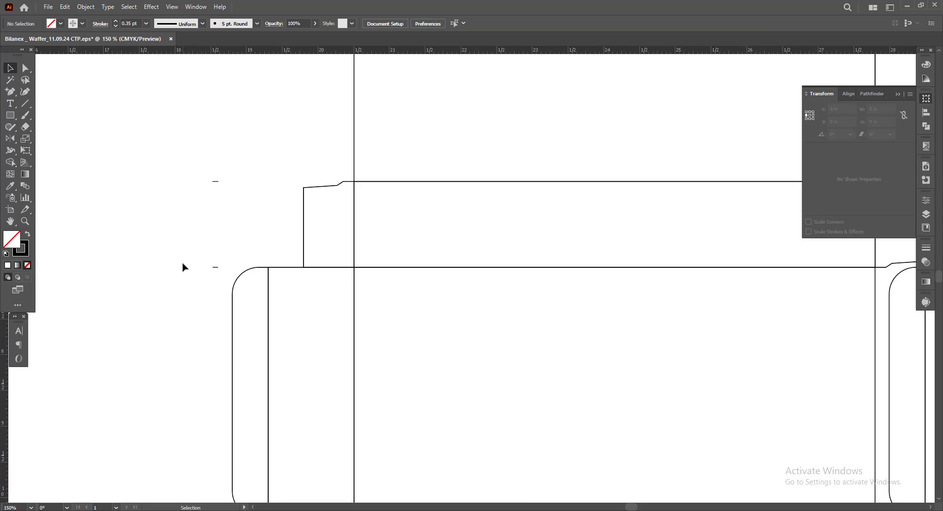
{"action": "scroll", "coordinate": [225, 277], "scroll_direction": "up", "scroll_amount": 3, "text": "alt"}
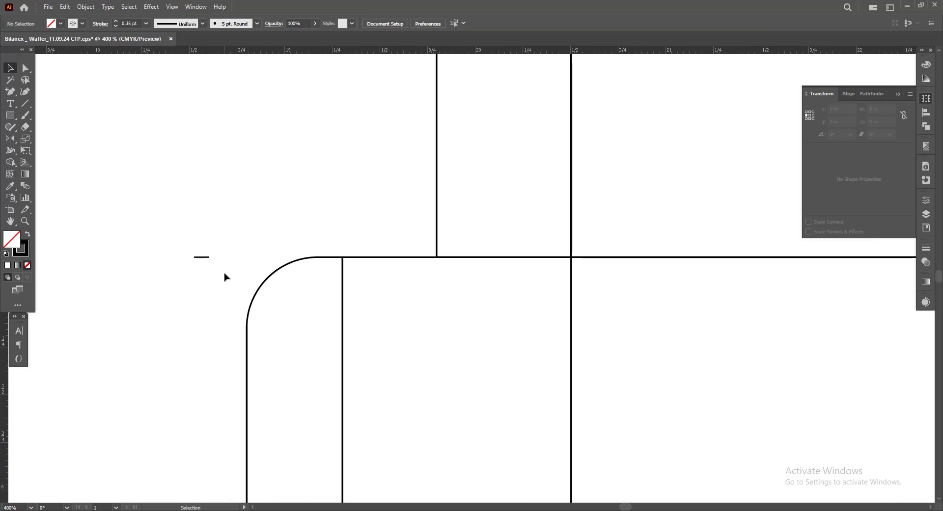
{"action": "scroll", "coordinate": [255, 236], "scroll_direction": "down", "scroll_amount": 2, "text": "alt"}
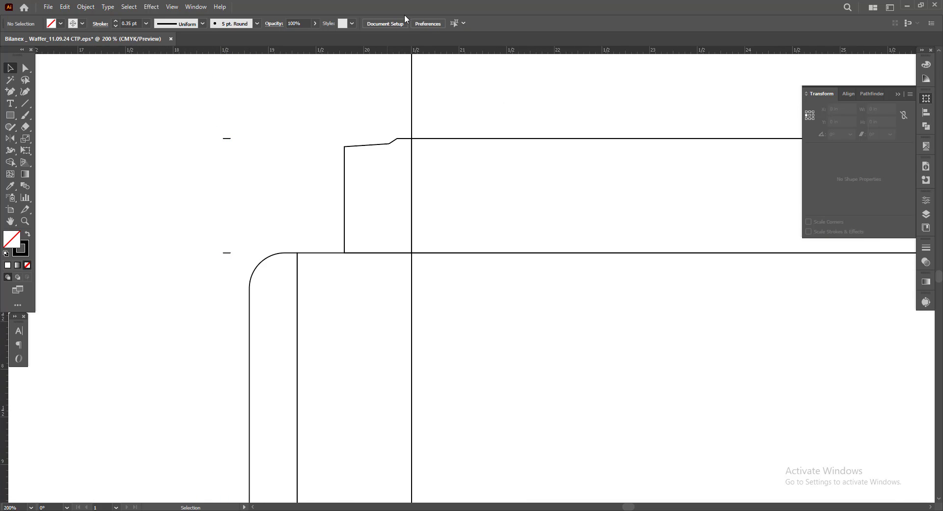
Set the General preferences Keyboard Increment to 0.1.
{"action": "left_click", "coordinate": [419, 24]}
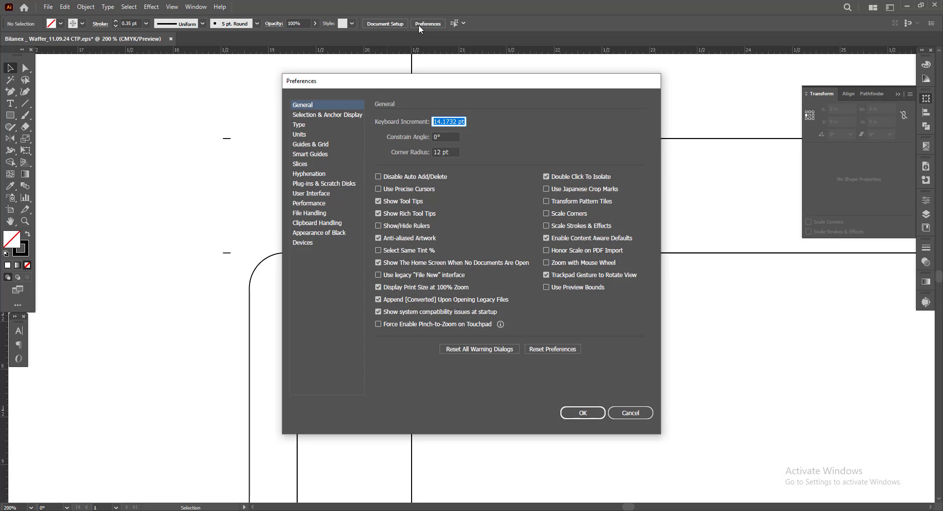
{"action": "type", "text": "0.1"}
{"action": "key", "text": "Return"}
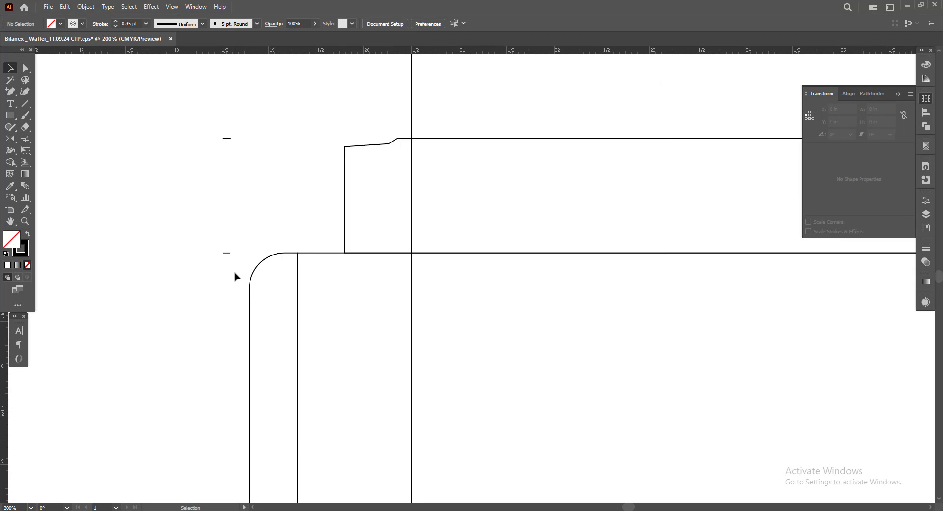
Fine-tune the short tick mark's position with a 0.1 nudge left.
{"action": "scroll", "coordinate": [235, 277], "scroll_direction": "up", "scroll_amount": 3, "text": "alt"}
{"action": "mouse_move", "coordinate": [215, 241]}
{"action": "left_mouse_down"}
{"action": "mouse_move", "coordinate": [276, 238]}
{"action": "mouse_move", "coordinate": [263, 237]}
{"action": "left_mouse_up"}
{"action": "key", "text": "Left"}
{"action": "left_click", "coordinate": [257, 255]}
{"action": "left_click", "coordinate": [281, 241]}
{"action": "left_click", "coordinate": [273, 240]}
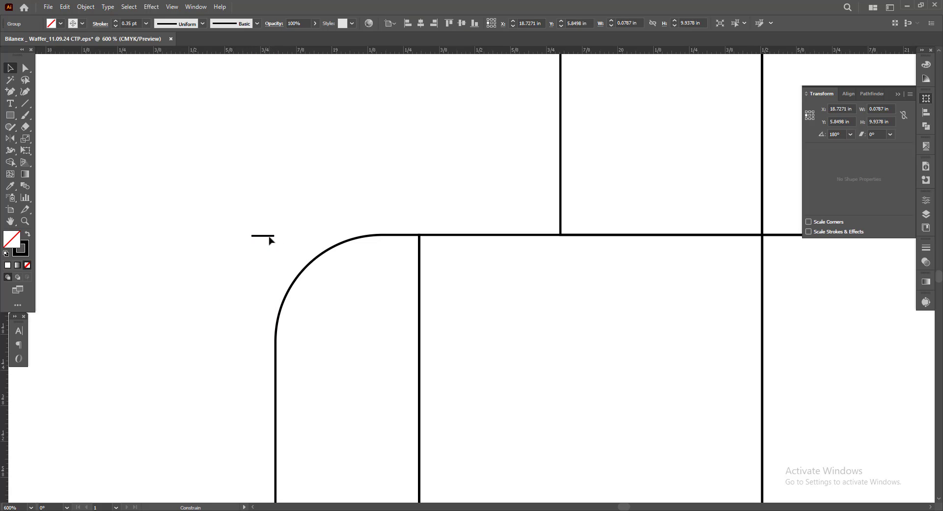
{"action": "left_click", "coordinate": [297, 237]}
{"action": "scroll", "coordinate": [275, 240], "scroll_direction": "down", "scroll_amount": 2, "text": "alt"}
{"action": "scroll", "coordinate": [254, 246], "scroll_direction": "down", "scroll_amount": 1, "text": "alt"}
Move the right-hand 0.0787 in trim ticks left onto the right flap's outer edge.
{"action": "scroll", "coordinate": [724, 319], "scroll_direction": "down", "scroll_amount": 2, "text": "alt"}
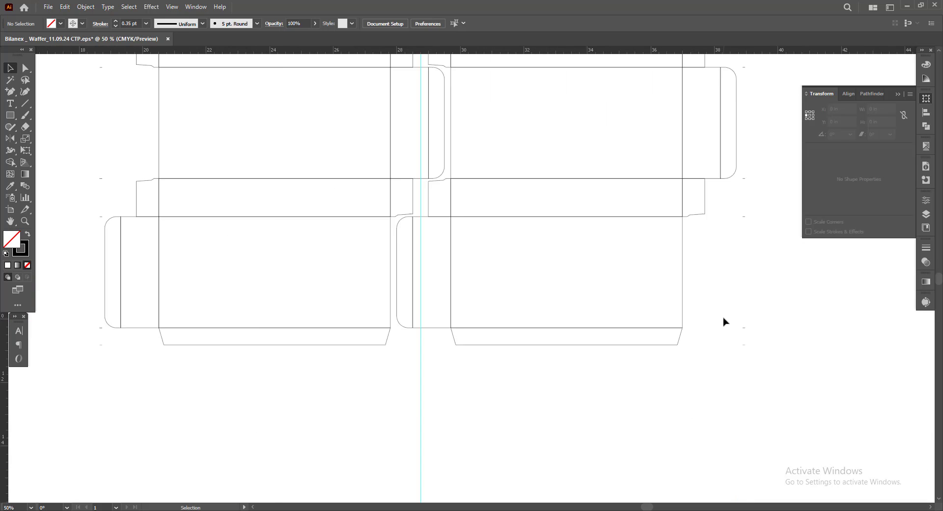
{"action": "scroll", "coordinate": [524, 392], "scroll_direction": "up", "scroll_amount": 1, "text": "alt"}
{"action": "scroll", "coordinate": [564, 295], "scroll_direction": "up", "scroll_amount": 3}
{"action": "scroll", "coordinate": [592, 196], "scroll_direction": "right", "scroll_amount": 2}
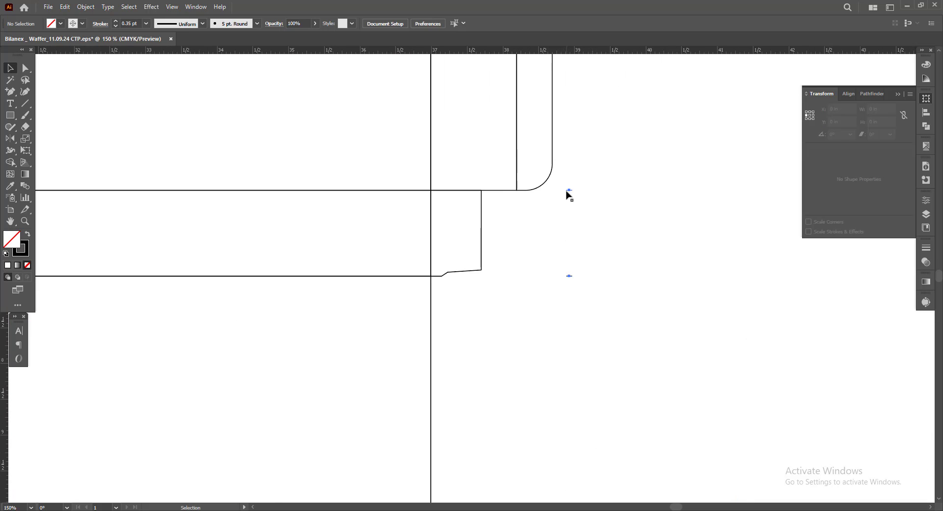
{"action": "left_click_drag", "start_coordinate": [569, 196], "coordinate": [556, 196]}
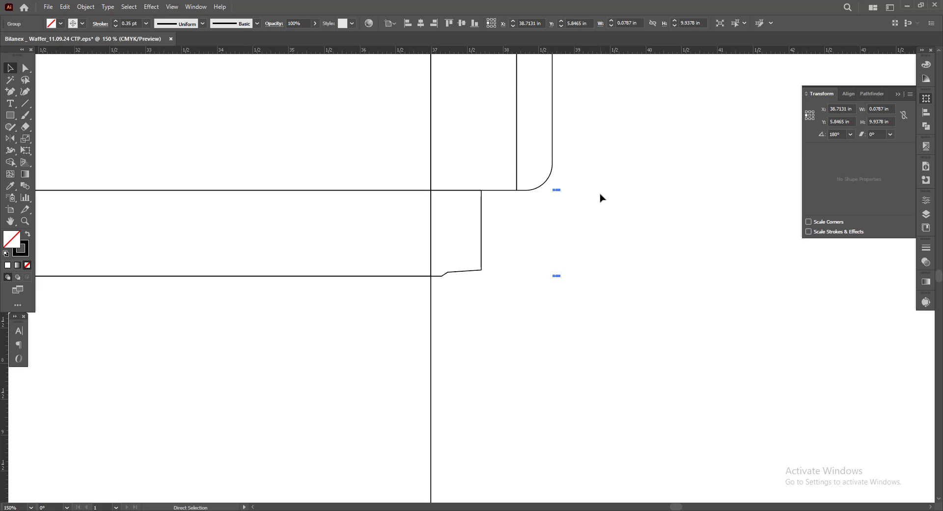
{"action": "left_click", "coordinate": [619, 231]}
{"action": "scroll", "coordinate": [609, 259], "scroll_direction": "down", "scroll_amount": 3, "text": "alt"}
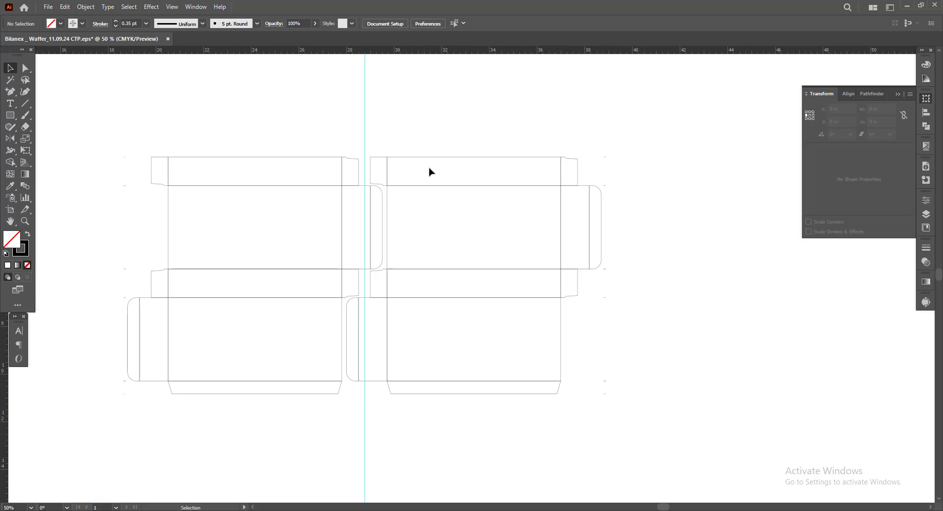
{"action": "scroll", "coordinate": [429, 172], "scroll_direction": "up", "scroll_amount": 2}
{"action": "scroll", "coordinate": [501, 149], "scroll_direction": "left", "scroll_amount": 1}
{"action": "scroll", "coordinate": [520, 381], "scroll_direction": "down", "scroll_amount": 3}
{"action": "scroll", "coordinate": [520, 381], "scroll_direction": "left", "scroll_amount": 1}
{"action": "scroll", "coordinate": [280, 418], "scroll_direction": "left", "scroll_amount": 1}
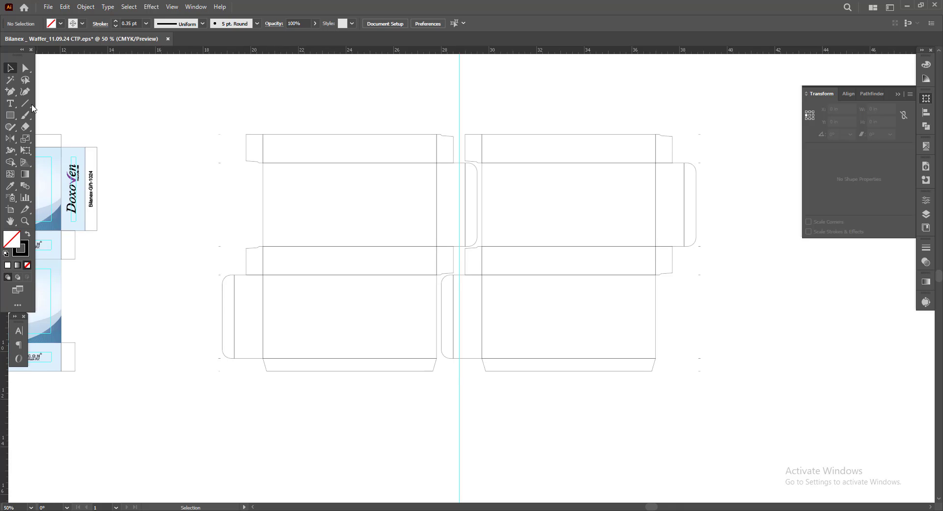
{"action": "left_click_drag", "start_coordinate": [26, 67], "coordinate": [54, 79]}
Copy the two lower dieline panels straight down below the dieline.
{"action": "mouse_move", "coordinate": [209, 308]}
{"action": "left_mouse_down"}
{"action": "mouse_move", "coordinate": [437, 334]}
{"action": "mouse_move", "coordinate": [698, 336]}
{"action": "left_mouse_up"}
{"action": "scroll", "coordinate": [499, 275], "scroll_direction": "up", "scroll_amount": 1}
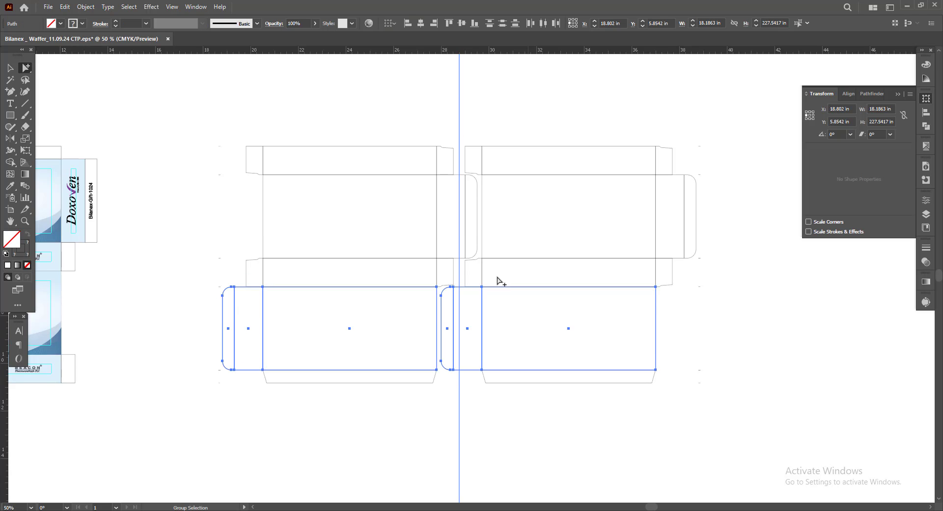
{"action": "scroll", "coordinate": [693, 380], "scroll_direction": "up", "scroll_amount": 5}
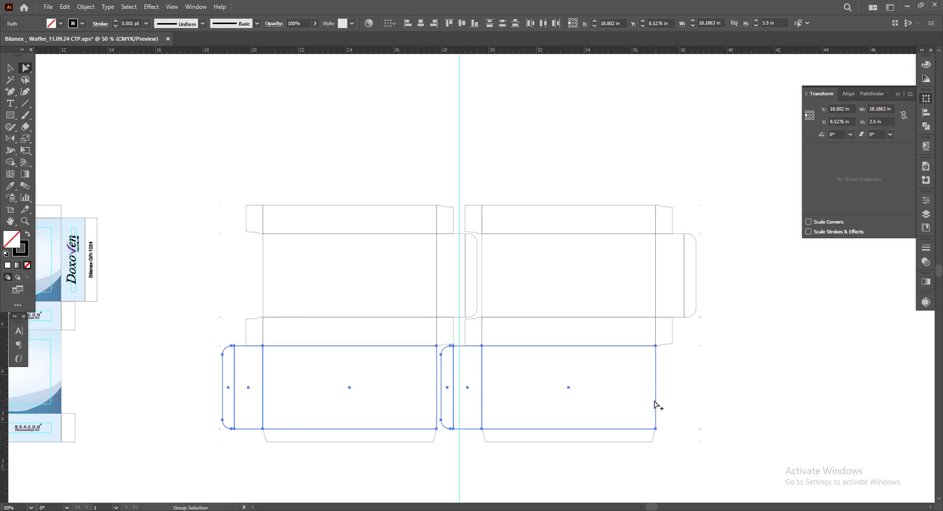
{"action": "scroll", "coordinate": [654, 400], "scroll_direction": "down", "scroll_amount": 5}
{"action": "left_click_drag", "start_coordinate": [658, 239], "coordinate": [657, 398]}
{"action": "scroll", "coordinate": [519, 385], "scroll_direction": "down", "scroll_amount": 2}
Lock guides and strip the copy's horizontal segments, keeping only vertical lines.
{"action": "left_click_drag", "start_coordinate": [27, 69], "coordinate": [72, 67]}
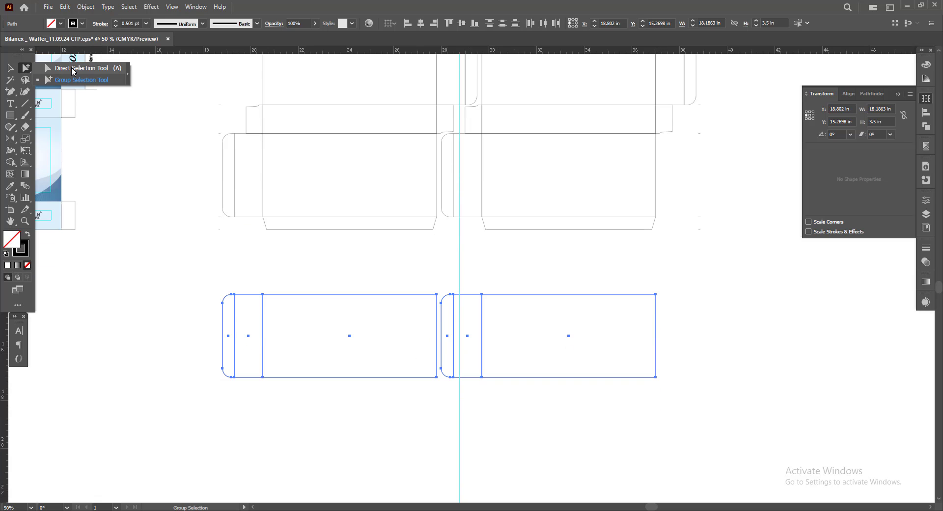
{"action": "left_click_drag", "start_coordinate": [198, 316], "coordinate": [780, 330]}
{"action": "left_click", "coordinate": [440, 452]}
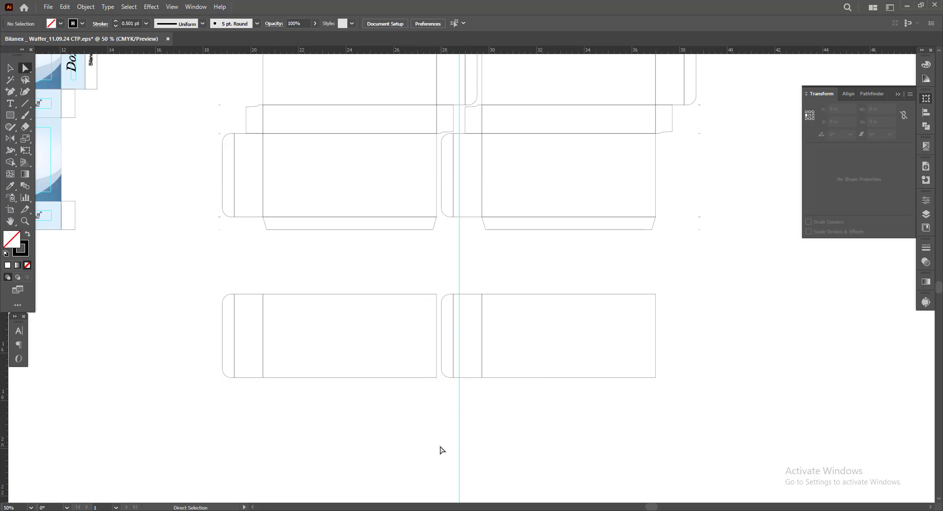
{"action": "right_click", "coordinate": [440, 453]}
{"action": "left_click", "coordinate": [455, 378]}
{"action": "left_click_drag", "start_coordinate": [215, 326], "coordinate": [826, 327]}
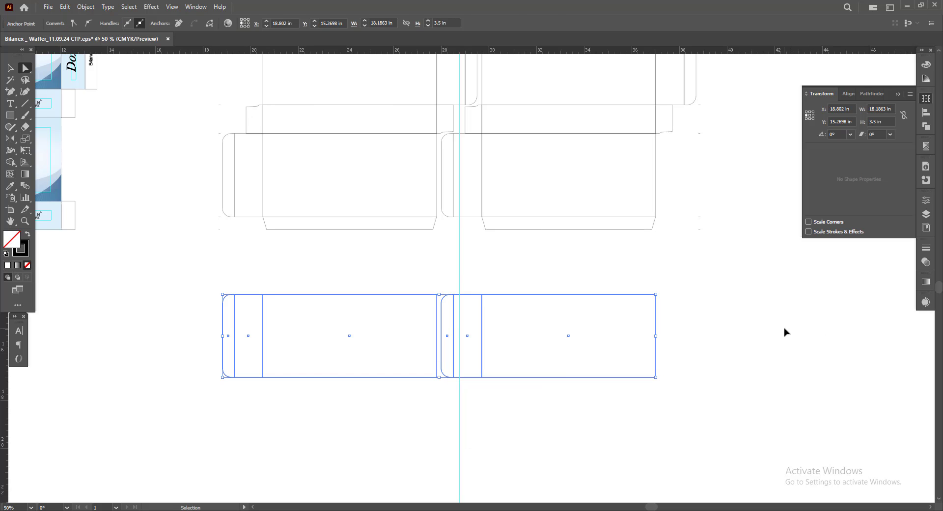
{"action": "key", "text": "Delete"}
{"action": "key", "text": "Delete"}
{"action": "key", "text": "ctrl+z"}
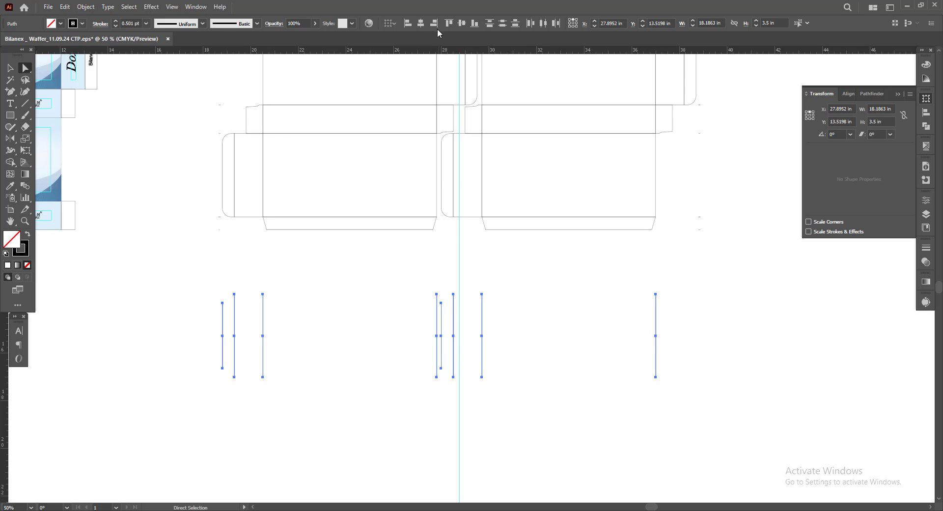
Extend the vertical lines below the dieline further downward.
{"action": "left_click", "coordinate": [432, 400]}
{"action": "scroll", "coordinate": [436, 391], "scroll_direction": "up", "scroll_amount": 2}
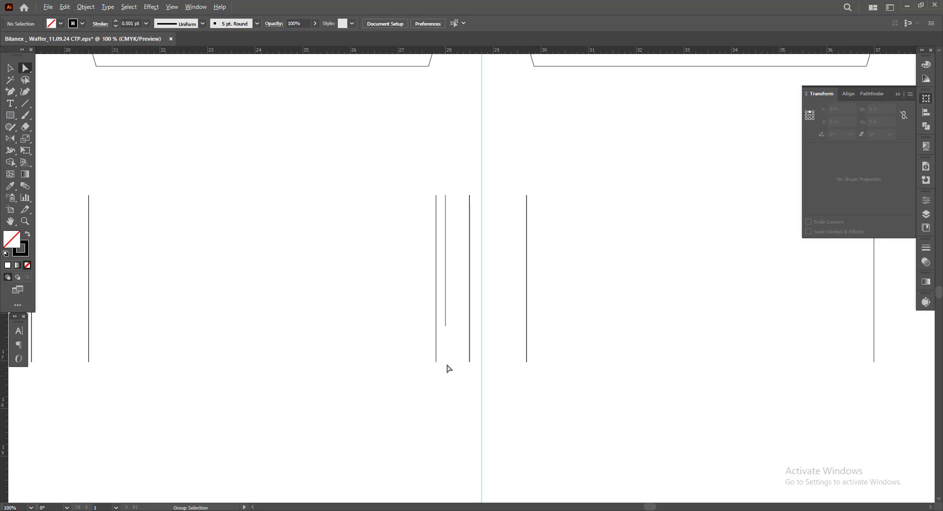
{"action": "left_click_drag", "start_coordinate": [446, 328], "coordinate": [451, 354]}
{"action": "scroll", "coordinate": [451, 364], "scroll_direction": "down", "scroll_amount": 4}
{"action": "scroll", "coordinate": [345, 391], "scroll_direction": "up", "scroll_amount": 2}
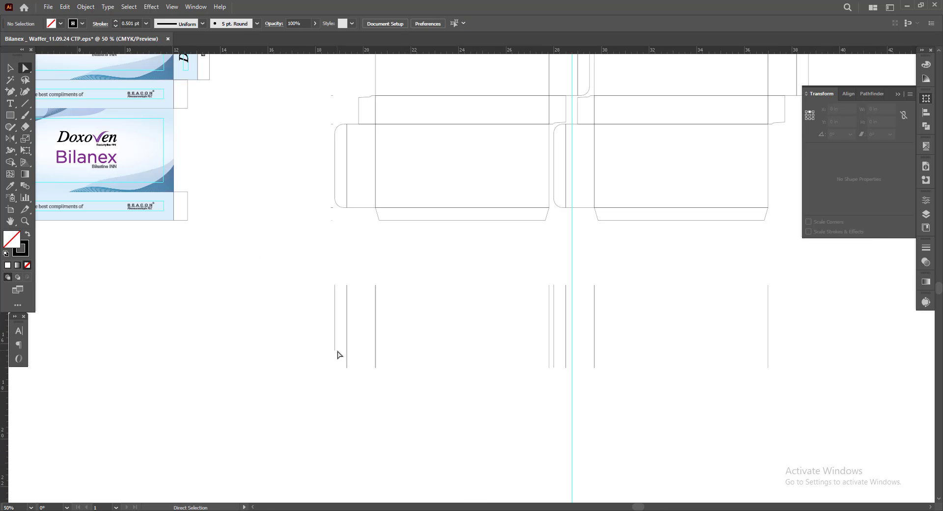
{"action": "left_click_drag", "start_coordinate": [335, 351], "coordinate": [336, 367]}
{"action": "scroll", "coordinate": [291, 325], "scroll_direction": "down", "scroll_amount": 2}
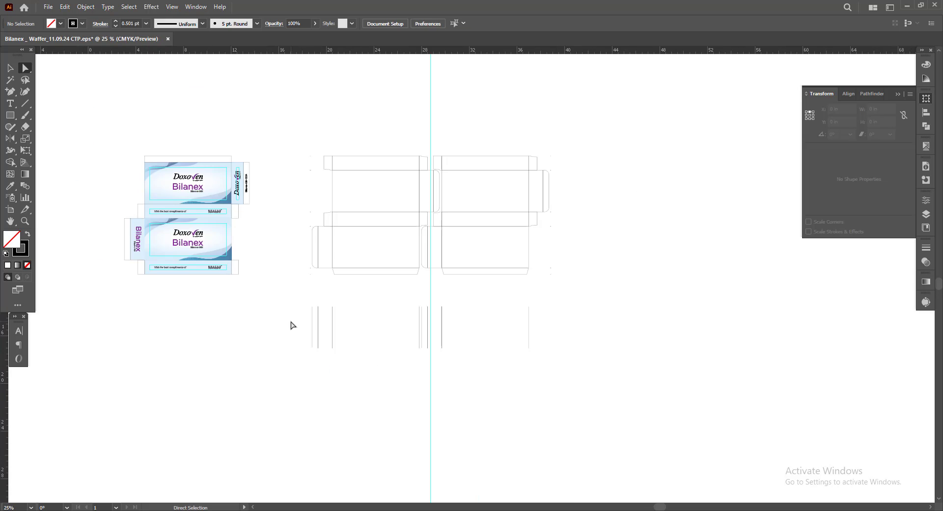
Group-select all the lower vertical lines and set their height to 2 mm.
{"action": "left_click_drag", "start_coordinate": [23, 69], "coordinate": [79, 80]}
{"action": "left_click_drag", "start_coordinate": [285, 306], "coordinate": [641, 370]}
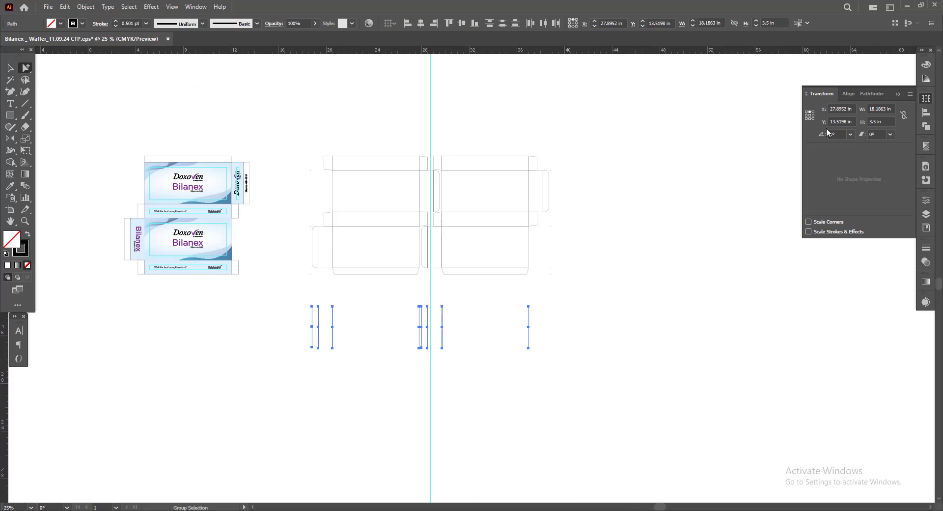
{"action": "left_click", "coordinate": [870, 122]}
{"action": "type", "text": "2"}
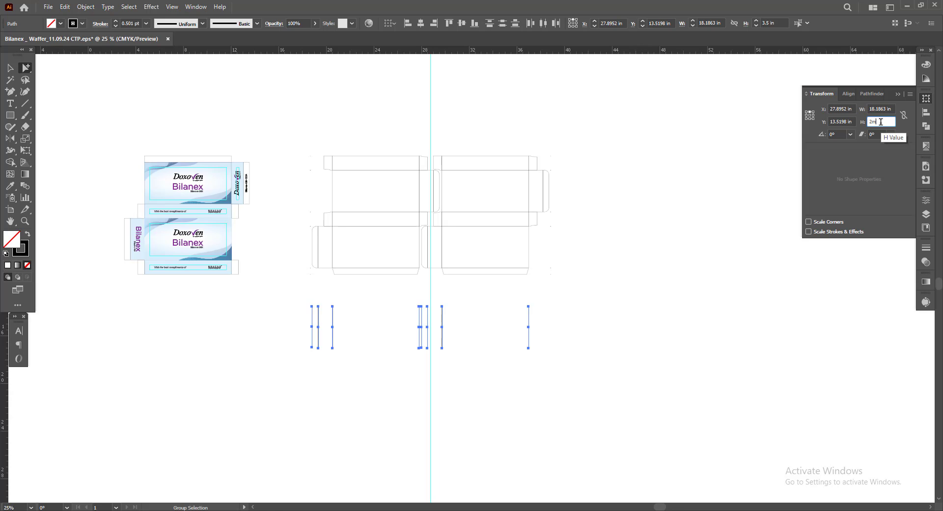
{"action": "type", "text": "m"}
{"action": "key", "text": "Return"}
Give the tick lines a 0.35 pt stroke weight.
{"action": "left_click", "coordinate": [123, 23]}
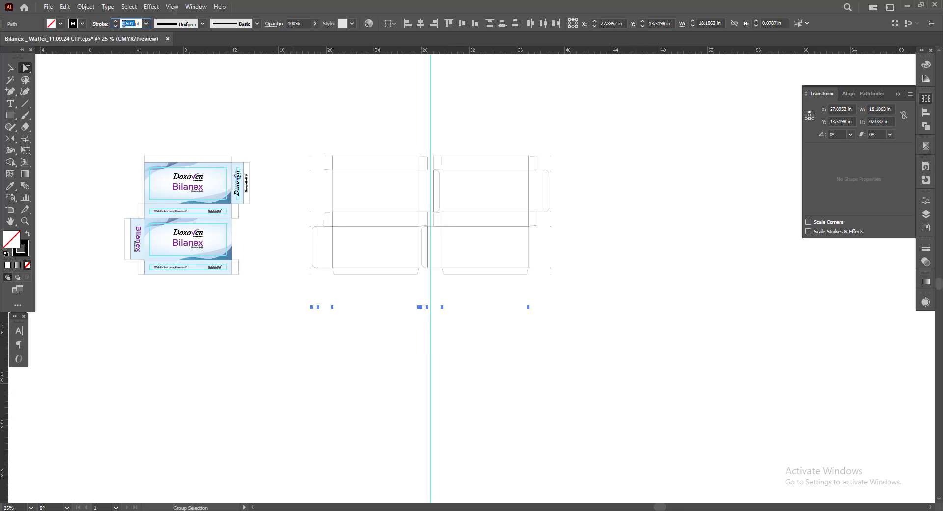
{"action": "left_click", "coordinate": [11, 69]}
{"action": "left_click", "coordinate": [60, 23]}
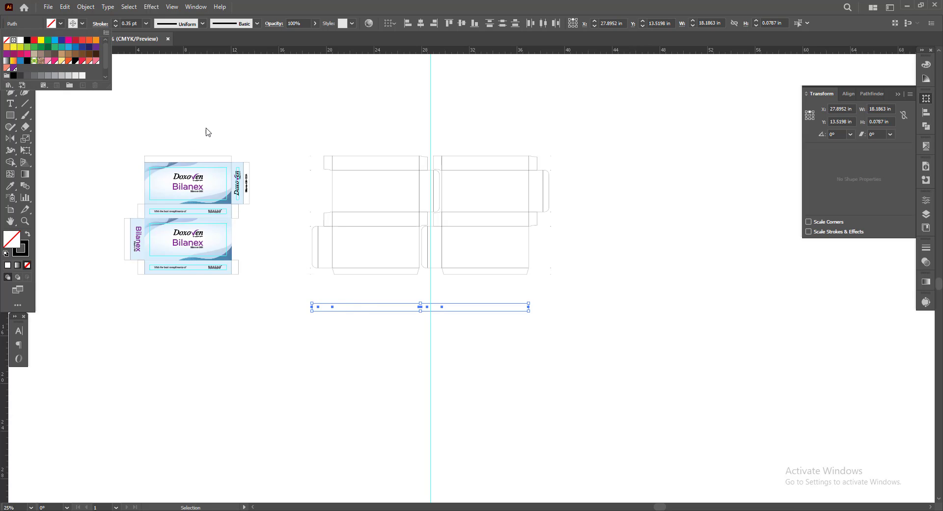
{"action": "key", "text": "Escape"}
Move the tick-mark group up against the dieline's bottom edge.
{"action": "scroll", "coordinate": [360, 301], "scroll_direction": "up", "scroll_amount": 3}
{"action": "left_click", "coordinate": [730, 447]}
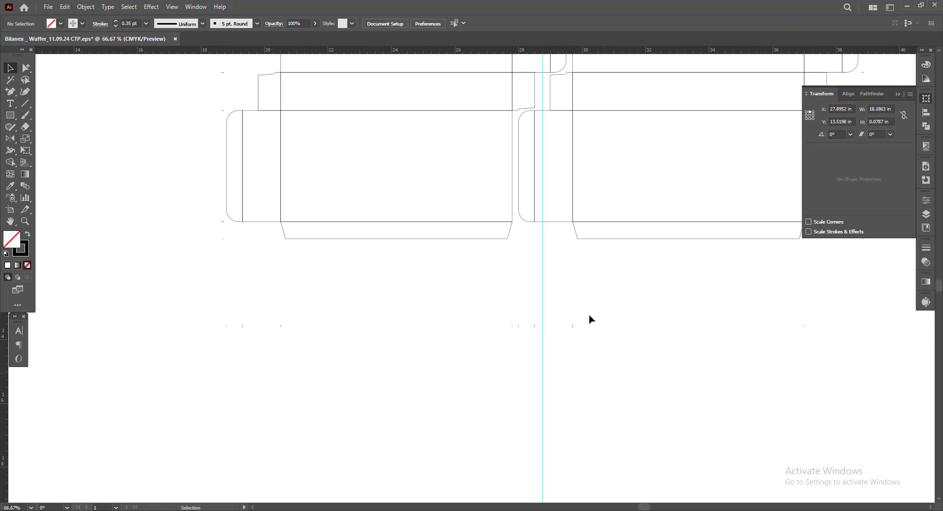
{"action": "scroll", "coordinate": [570, 398], "scroll_direction": "up", "scroll_amount": 1}
{"action": "scroll", "coordinate": [534, 399], "scroll_direction": "up", "scroll_amount": 1}
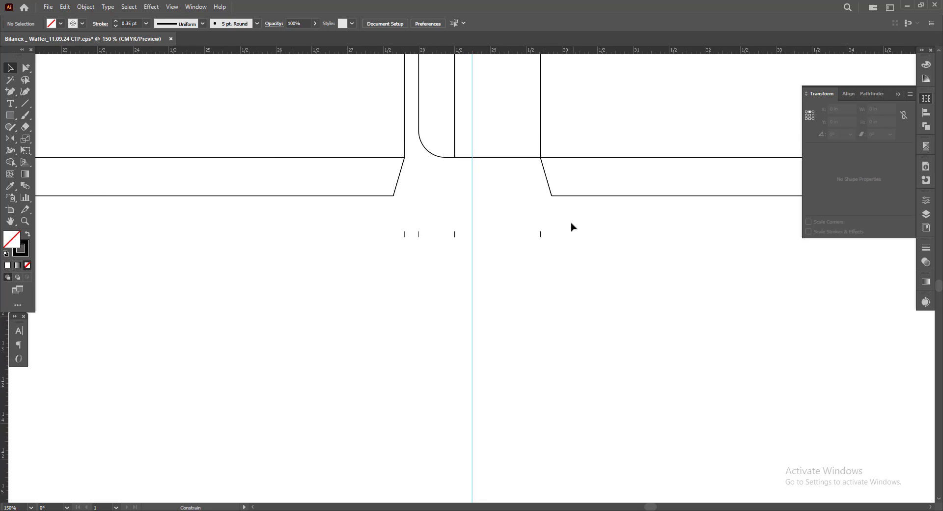
{"action": "left_click", "coordinate": [567, 203]}
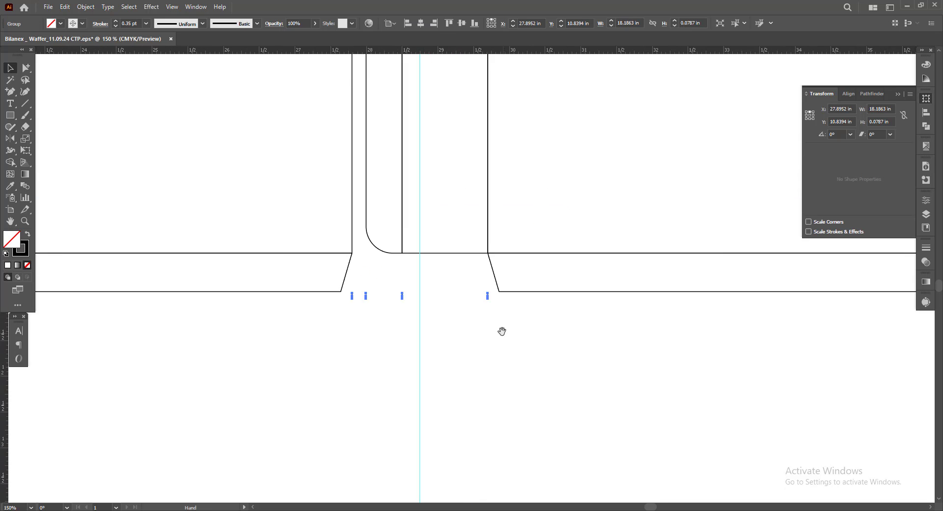
{"action": "scroll", "coordinate": [501, 331], "scroll_direction": "up", "scroll_amount": 3}
{"action": "left_click_drag", "start_coordinate": [466, 320], "coordinate": [467, 311]}
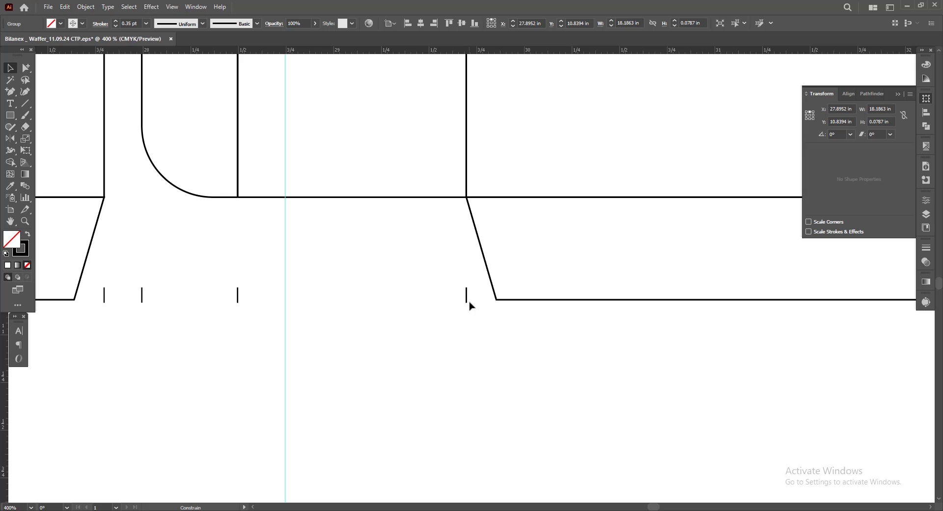
{"action": "scroll", "coordinate": [475, 326], "scroll_direction": "down", "scroll_amount": 1}
{"action": "left_click", "coordinate": [409, 356]}
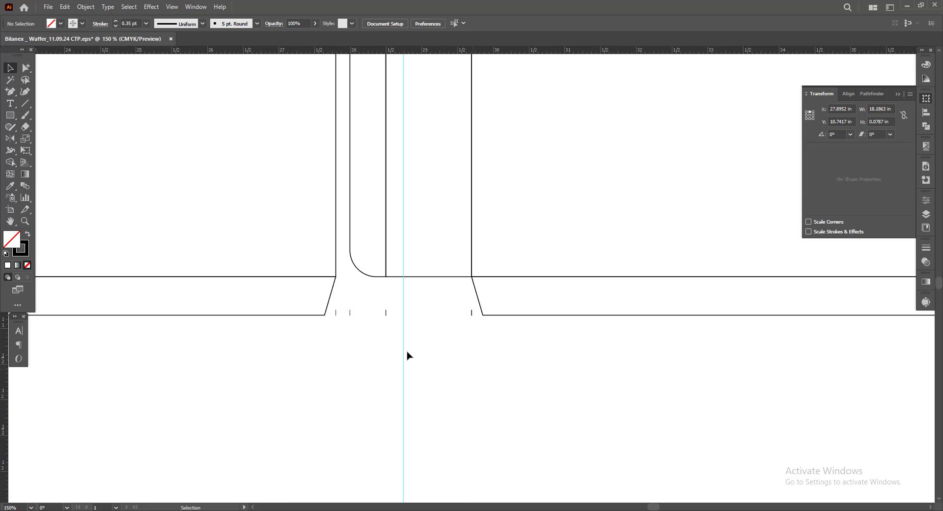
Slide one tick right along the smart guide to line up with its fold line.
{"action": "scroll", "coordinate": [407, 342], "scroll_direction": "down", "scroll_amount": 1}
{"action": "scroll", "coordinate": [601, 385], "scroll_direction": "down", "scroll_amount": 3}
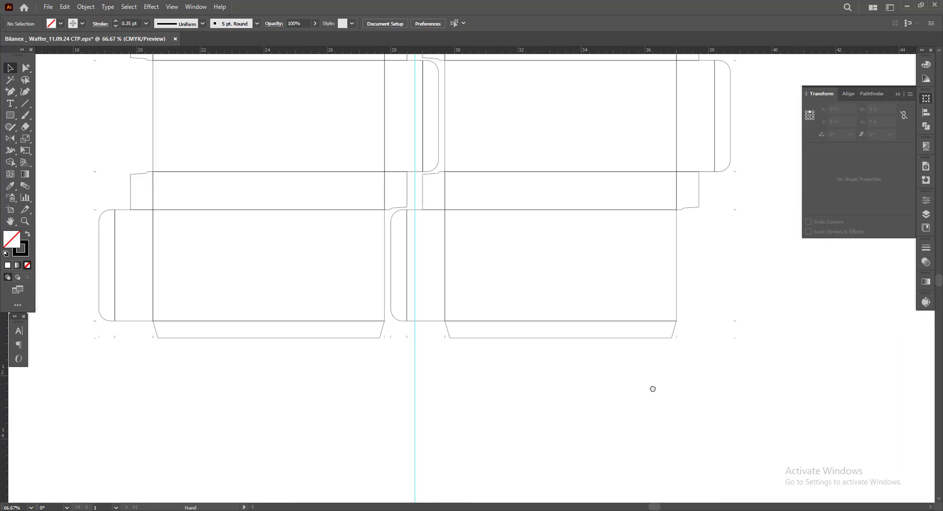
{"action": "scroll", "coordinate": [640, 375], "scroll_direction": "up", "scroll_amount": 1}
{"action": "scroll", "coordinate": [360, 384], "scroll_direction": "left", "scroll_amount": 2}
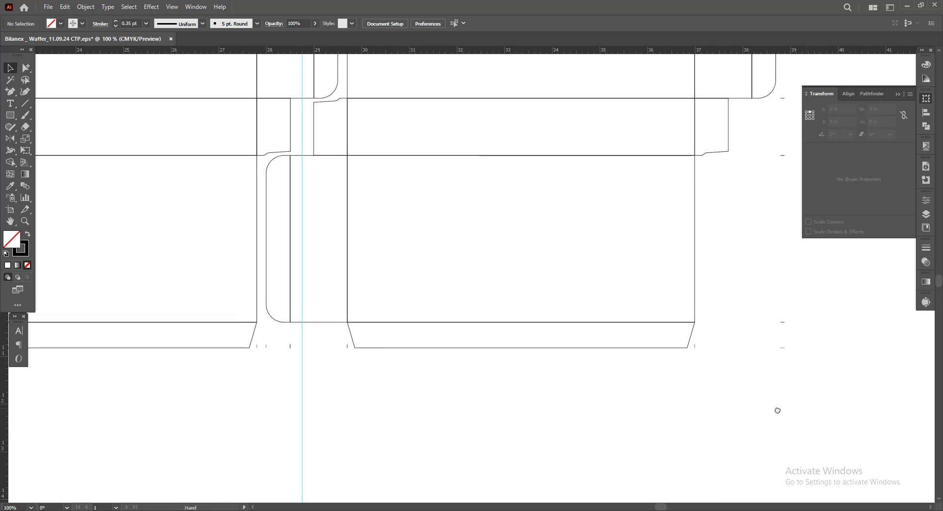
{"action": "scroll", "coordinate": [778, 410], "scroll_direction": "right", "scroll_amount": 1}
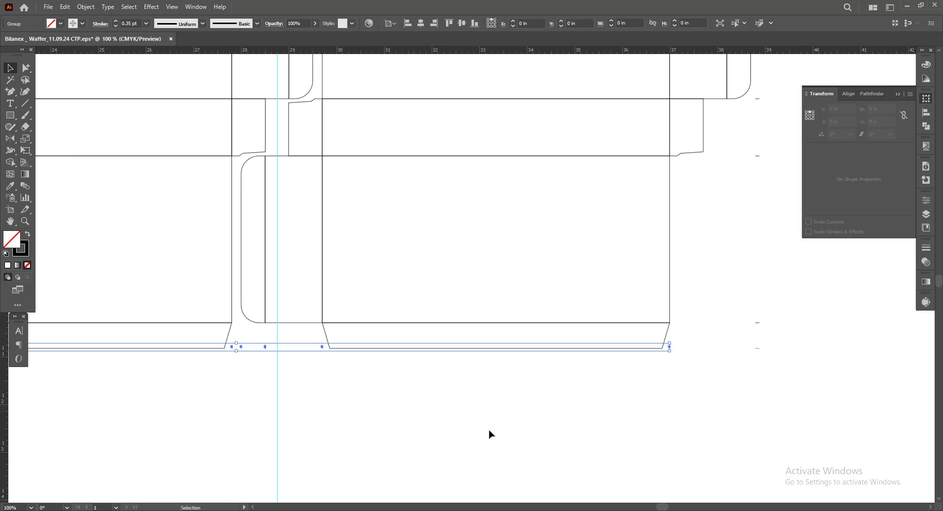
{"action": "scroll", "coordinate": [570, 425], "scroll_direction": "right", "scroll_amount": 5}
{"action": "scroll", "coordinate": [570, 424], "scroll_direction": "up", "scroll_amount": 1}
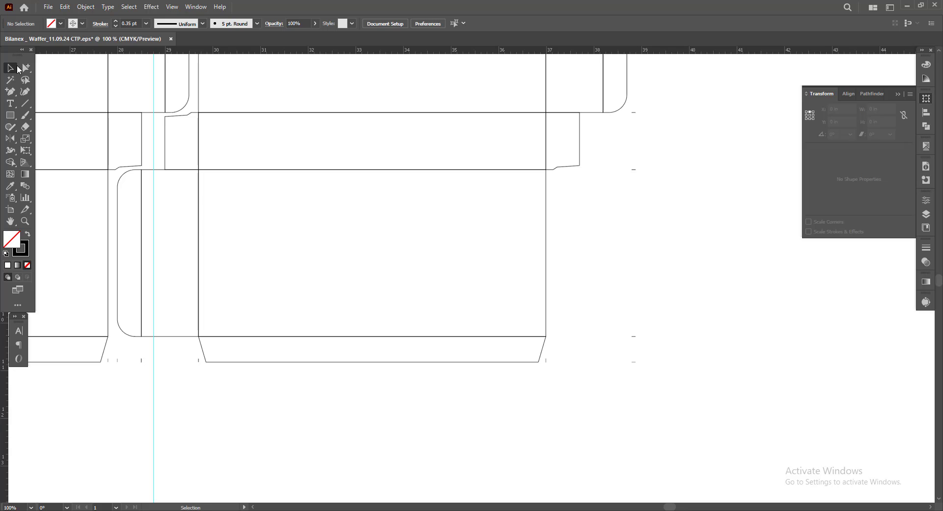
{"action": "scroll", "coordinate": [616, 416], "scroll_direction": "right", "scroll_amount": 2}
{"action": "scroll", "coordinate": [616, 416], "scroll_direction": "down", "scroll_amount": 1}
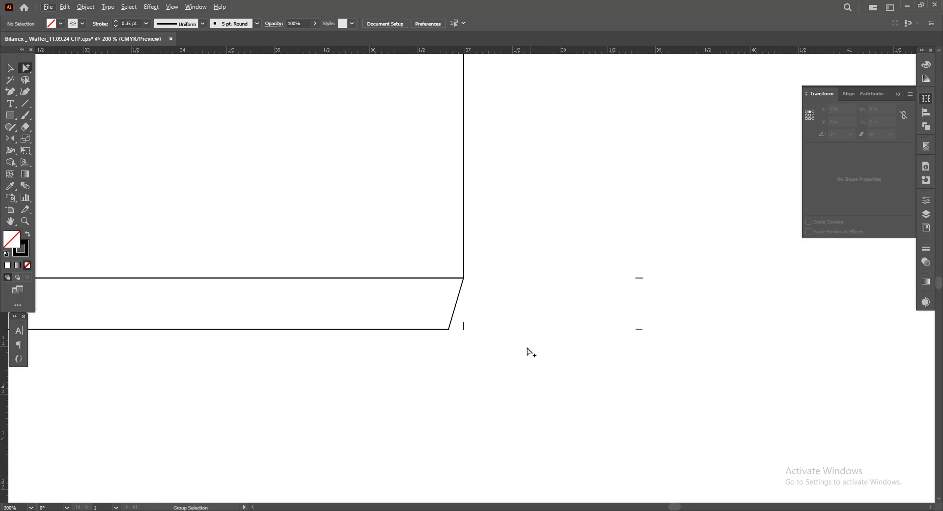
{"action": "left_click_drag", "start_coordinate": [525, 350], "coordinate": [464, 366]}
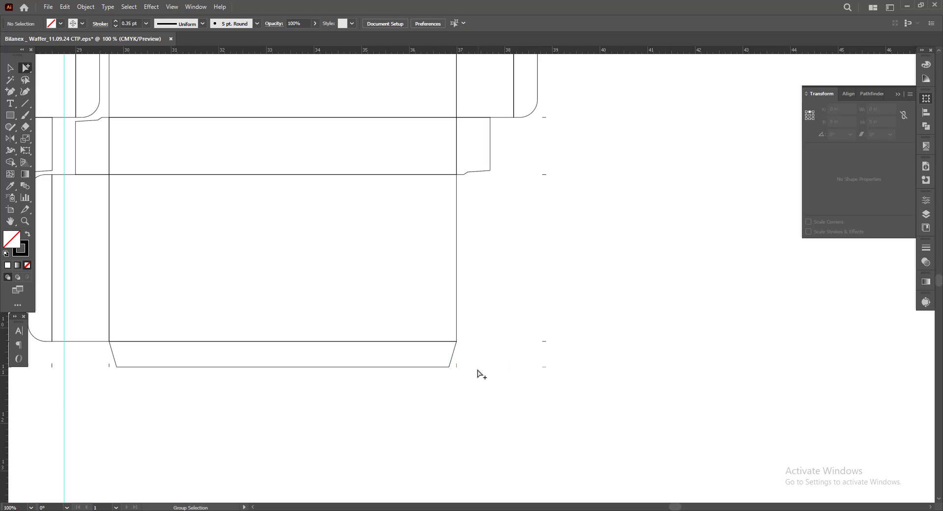
{"action": "left_click_drag", "start_coordinate": [456, 365], "coordinate": [532, 369]}
{"action": "scroll", "coordinate": [553, 383], "scroll_direction": "up", "scroll_amount": 2, "text": "alt"}
{"action": "scroll", "coordinate": [539, 383], "scroll_direction": "down", "scroll_amount": 4, "text": "alt"}
{"action": "scroll", "coordinate": [491, 408], "scroll_direction": "left", "scroll_amount": 3}
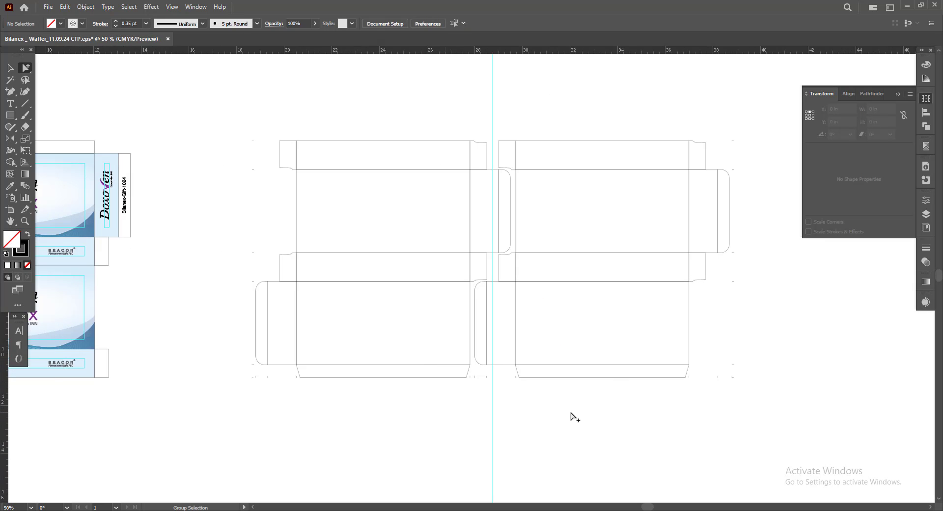
{"action": "scroll", "coordinate": [333, 414], "scroll_direction": "up", "scroll_amount": 2, "text": "alt"}
{"action": "scroll", "coordinate": [333, 414], "scroll_direction": "up", "scroll_amount": 1}
{"action": "scroll", "coordinate": [333, 414], "scroll_direction": "left", "scroll_amount": 1}
{"action": "scroll", "coordinate": [263, 379], "scroll_direction": "down", "scroll_amount": 2, "text": "alt"}
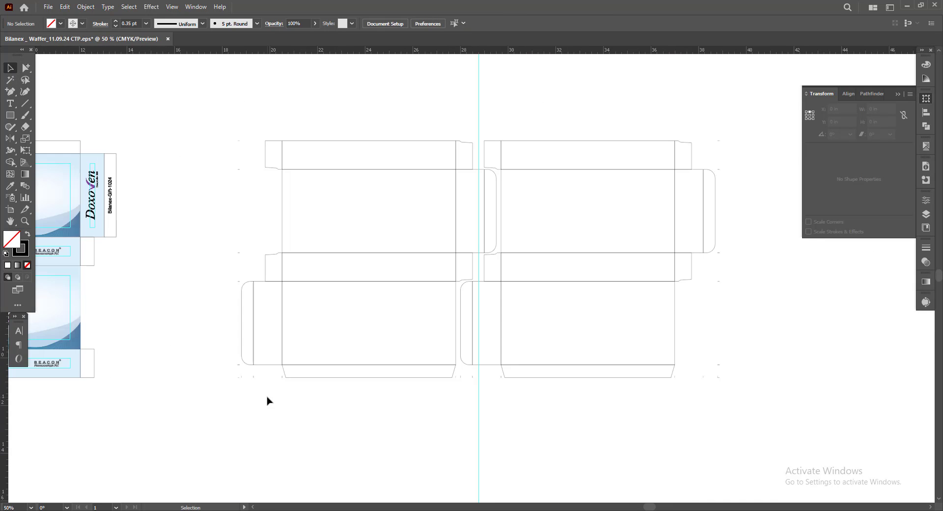
Copy the bottom ticks above the dieline and reflect the copy vertically.
{"action": "left_click_drag", "start_coordinate": [279, 415], "coordinate": [282, 164]}
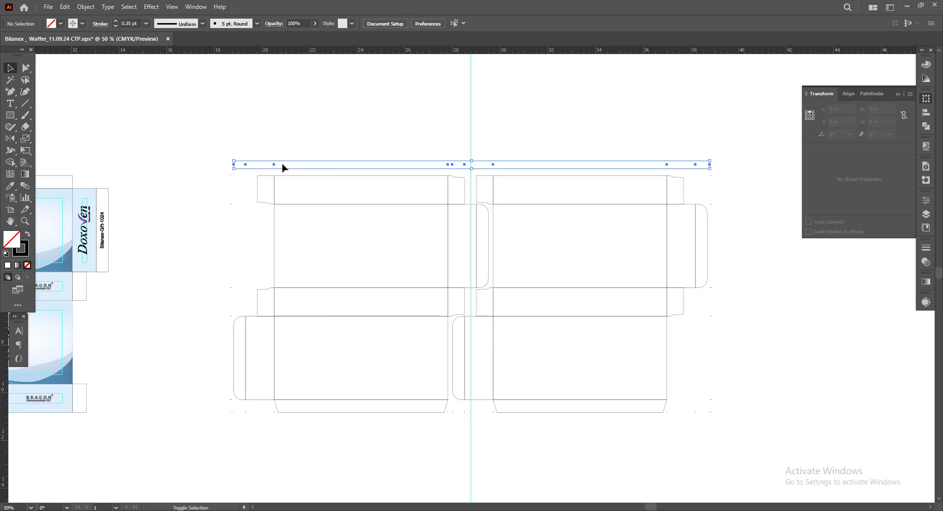
{"action": "double_click", "coordinate": [11, 138]}
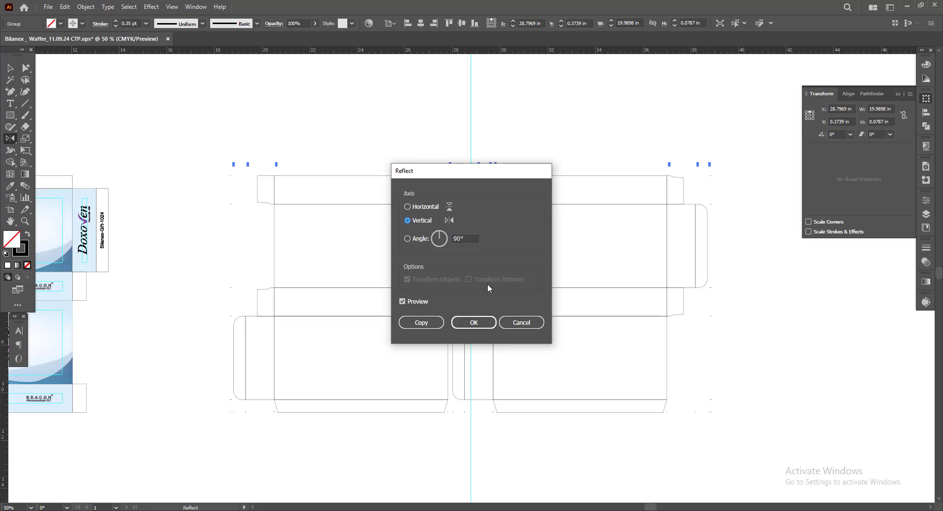
{"action": "left_click", "coordinate": [475, 323]}
{"action": "key", "text": "v"}
Move the mirrored ticks down onto the dieline's top edge.
{"action": "scroll", "coordinate": [267, 183], "scroll_direction": "up", "scroll_amount": 4, "text": "alt"}
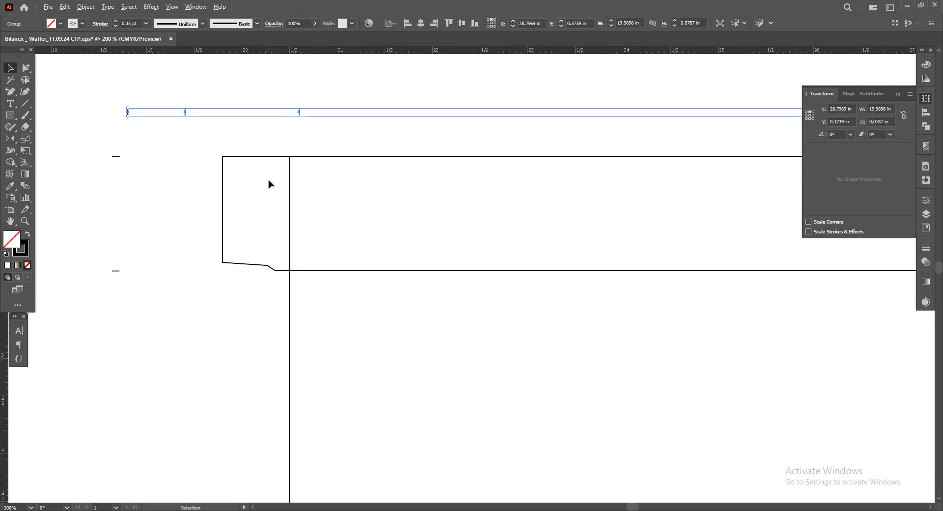
{"action": "left_click", "coordinate": [365, 209]}
{"action": "scroll", "coordinate": [286, 204], "scroll_direction": "up", "scroll_amount": 2, "text": "alt"}
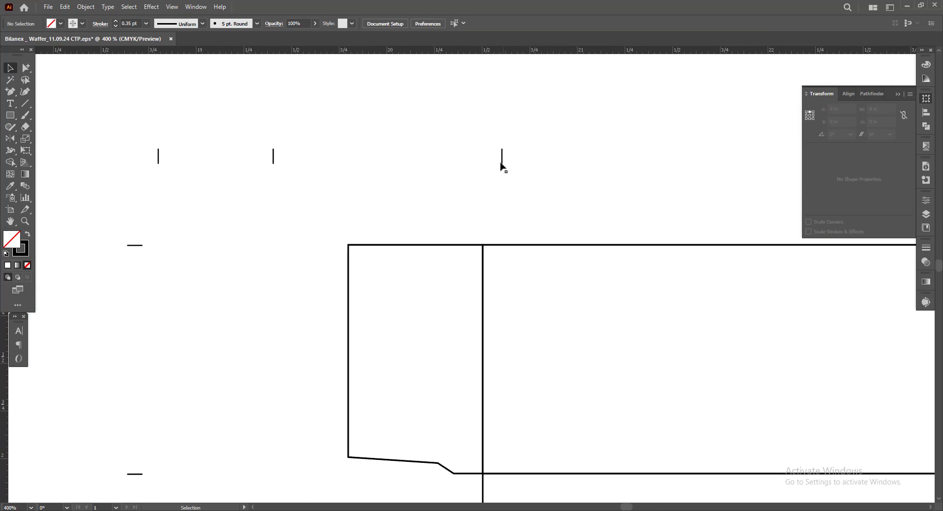
{"action": "left_click_drag", "start_coordinate": [502, 164], "coordinate": [483, 245]}
{"action": "scroll", "coordinate": [284, 181], "scroll_direction": "down", "scroll_amount": 1, "text": "alt"}
{"action": "scroll", "coordinate": [254, 162], "scroll_direction": "right", "scroll_amount": 5}
{"action": "scroll", "coordinate": [493, 187], "scroll_direction": "right", "scroll_amount": 5}
{"action": "scroll", "coordinate": [536, 202], "scroll_direction": "right", "scroll_amount": 1}
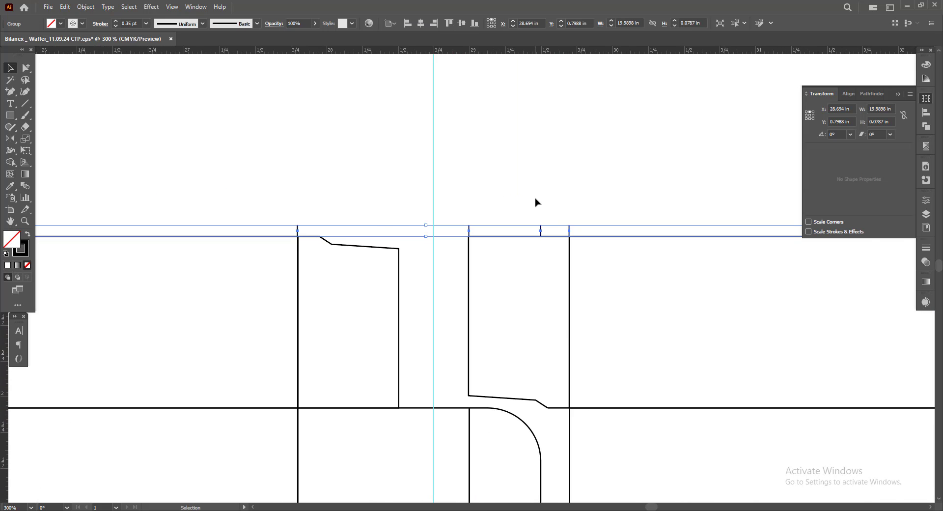
{"action": "scroll", "coordinate": [565, 194], "scroll_direction": "right", "scroll_amount": 2}
{"action": "scroll", "coordinate": [324, 210], "scroll_direction": "down", "scroll_amount": 2, "text": "alt"}
{"action": "scroll", "coordinate": [440, 169], "scroll_direction": "right", "scroll_amount": 3}
{"action": "scroll", "coordinate": [497, 221], "scroll_direction": "up", "scroll_amount": 3, "text": "alt"}
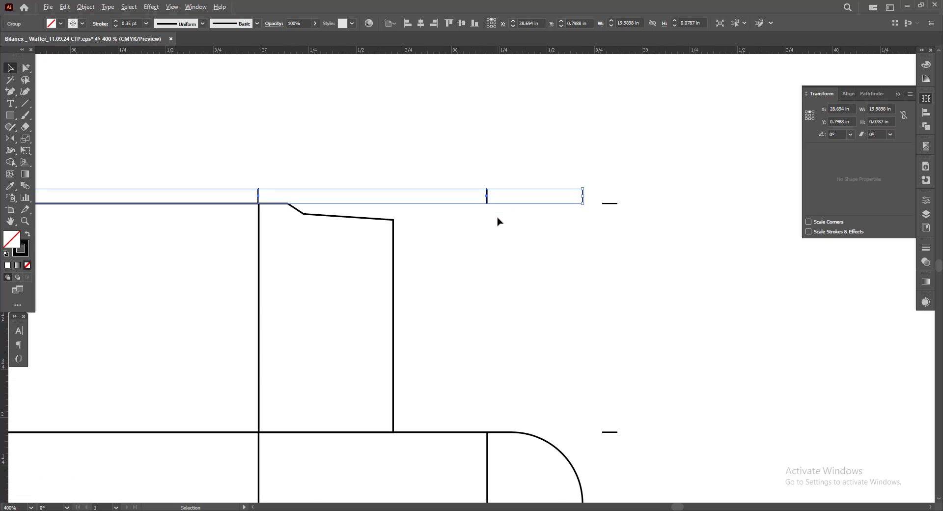
Delete the stray middle tick above the top edge.
{"action": "left_click", "coordinate": [570, 267]}
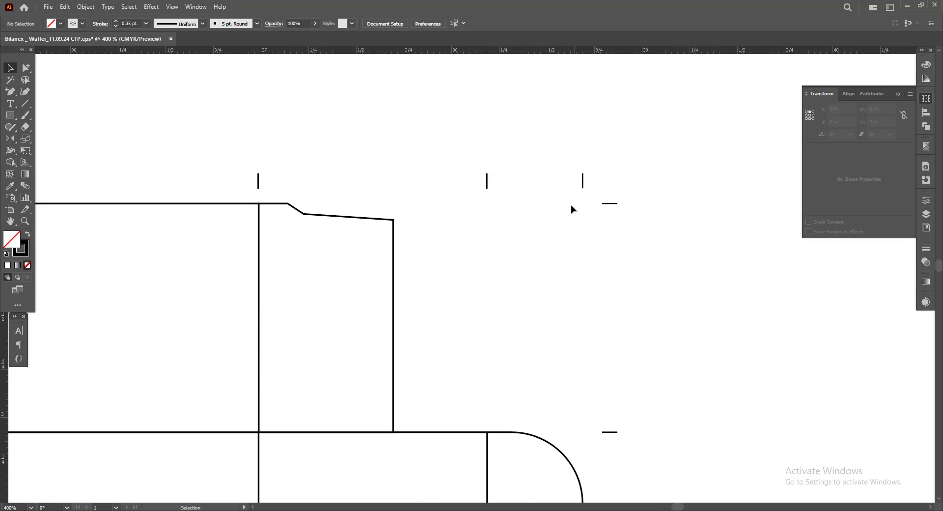
{"action": "scroll", "coordinate": [457, 170], "scroll_direction": "down", "scroll_amount": 2, "text": "alt"}
{"action": "scroll", "coordinate": [470, 201], "scroll_direction": "down", "scroll_amount": 2, "text": "alt"}
{"action": "scroll", "coordinate": [491, 200], "scroll_direction": "up", "scroll_amount": 1, "text": "alt"}
{"action": "scroll", "coordinate": [386, 227], "scroll_direction": "up", "scroll_amount": 1, "text": "alt"}
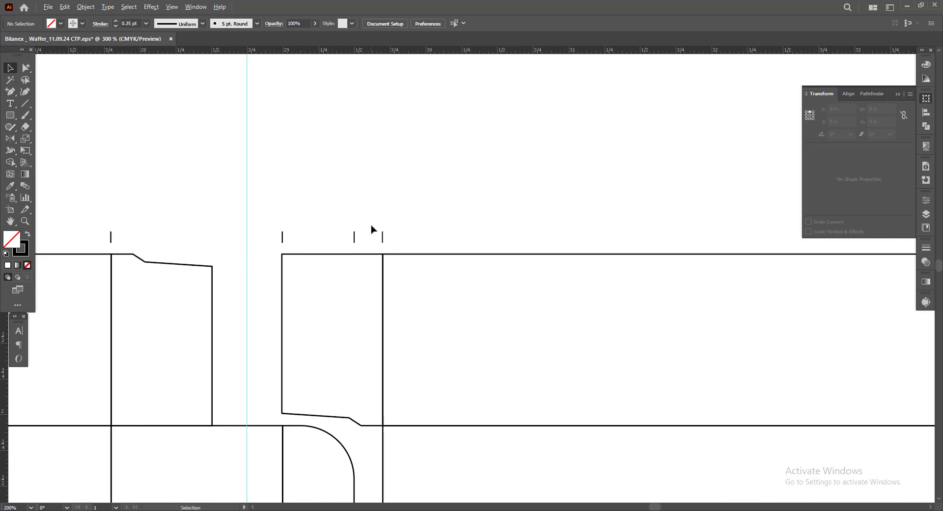
{"action": "scroll", "coordinate": [372, 231], "scroll_direction": "left", "scroll_amount": 1}
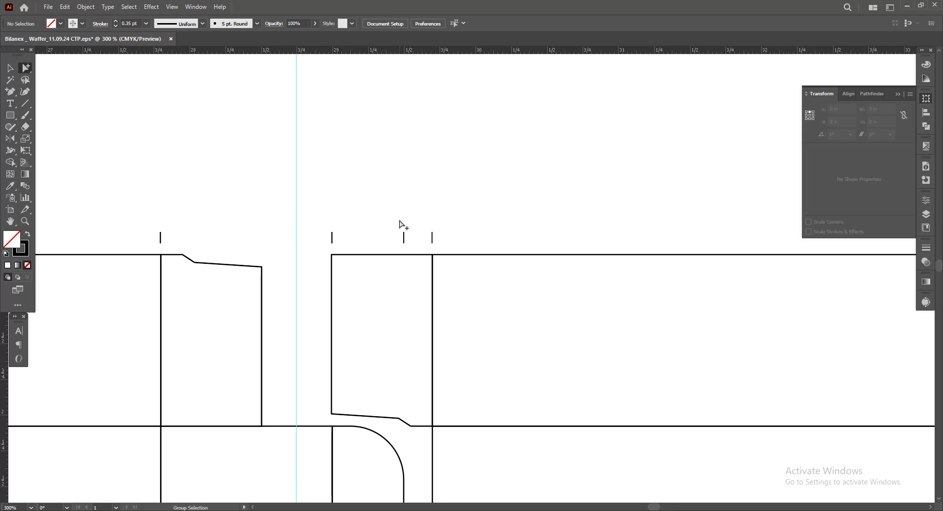
{"action": "left_click_drag", "start_coordinate": [399, 222], "coordinate": [421, 265]}
{"action": "left_click", "coordinate": [395, 236]}
{"action": "key", "text": "Delete"}
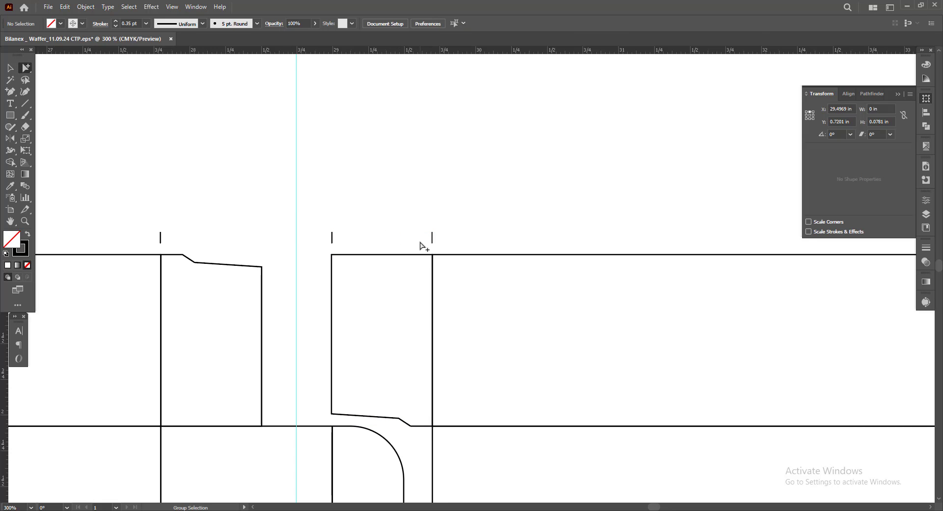
{"action": "scroll", "coordinate": [400, 210], "scroll_direction": "down", "scroll_amount": 1, "text": "alt"}
{"action": "scroll", "coordinate": [450, 225], "scroll_direction": "left", "scroll_amount": 1}
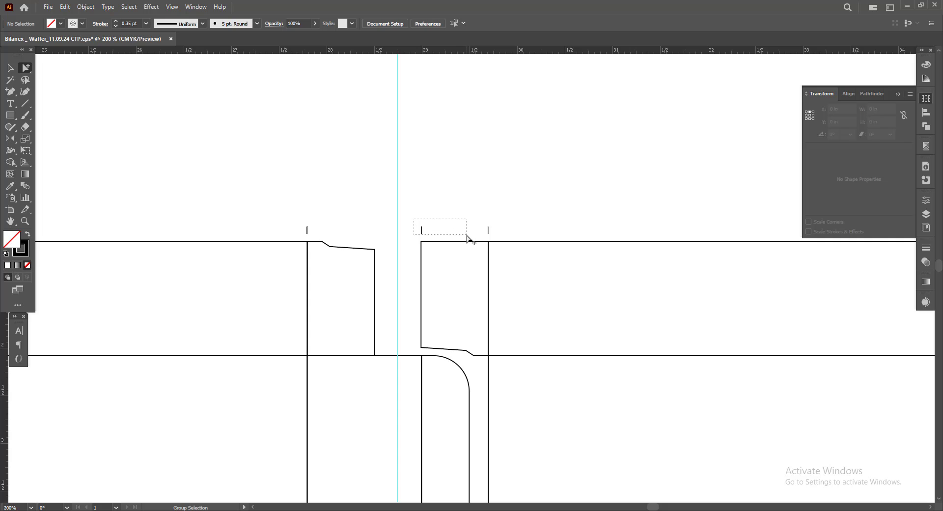
{"action": "scroll", "coordinate": [467, 238], "scroll_direction": "down", "scroll_amount": 2, "text": "alt"}
{"action": "scroll", "coordinate": [465, 194], "scroll_direction": "down", "scroll_amount": 1, "text": "alt"}
{"action": "scroll", "coordinate": [455, 187], "scroll_direction": "left", "scroll_amount": 1}
{"action": "scroll", "coordinate": [486, 150], "scroll_direction": "down", "scroll_amount": 2}
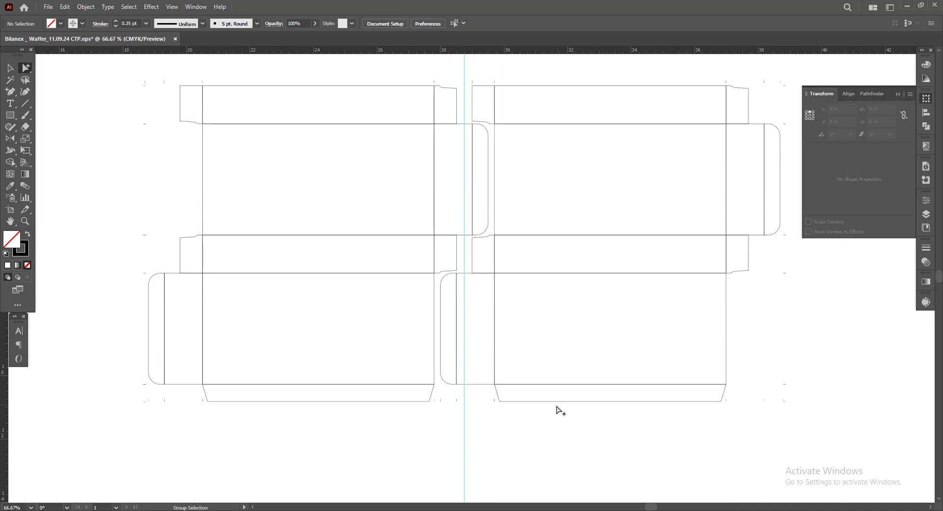
{"action": "scroll", "coordinate": [480, 366], "scroll_direction": "up", "scroll_amount": 3, "text": "alt"}
{"action": "scroll", "coordinate": [362, 343], "scroll_direction": "down", "scroll_amount": 1, "text": "alt"}
{"action": "scroll", "coordinate": [383, 347], "scroll_direction": "up", "scroll_amount": 2, "text": "alt"}
{"action": "scroll", "coordinate": [383, 385], "scroll_direction": "down", "scroll_amount": 3, "text": "alt"}
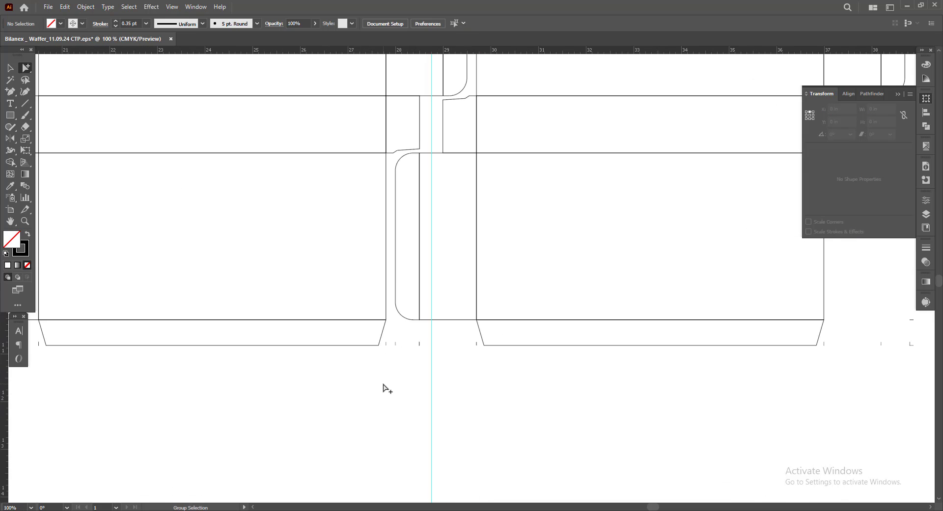
{"action": "scroll", "coordinate": [387, 389], "scroll_direction": "down", "scroll_amount": 1, "text": "alt"}
{"action": "scroll", "coordinate": [442, 373], "scroll_direction": "up", "scroll_amount": 1}
{"action": "left_click_drag", "start_coordinate": [510, 282], "coordinate": [528, 318]}
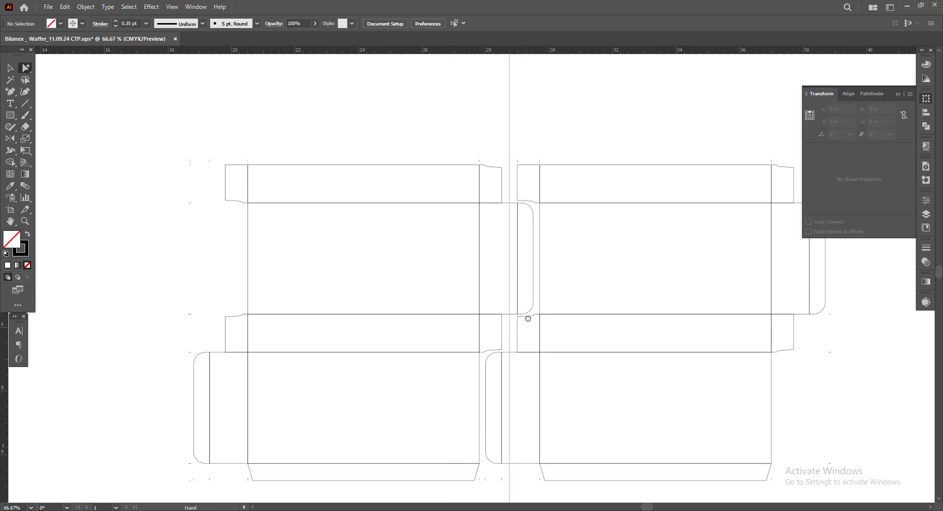
{"action": "scroll", "coordinate": [201, 217], "scroll_direction": "down", "scroll_amount": 1}
{"action": "scroll", "coordinate": [181, 204], "scroll_direction": "up", "scroll_amount": 1, "text": "alt"}
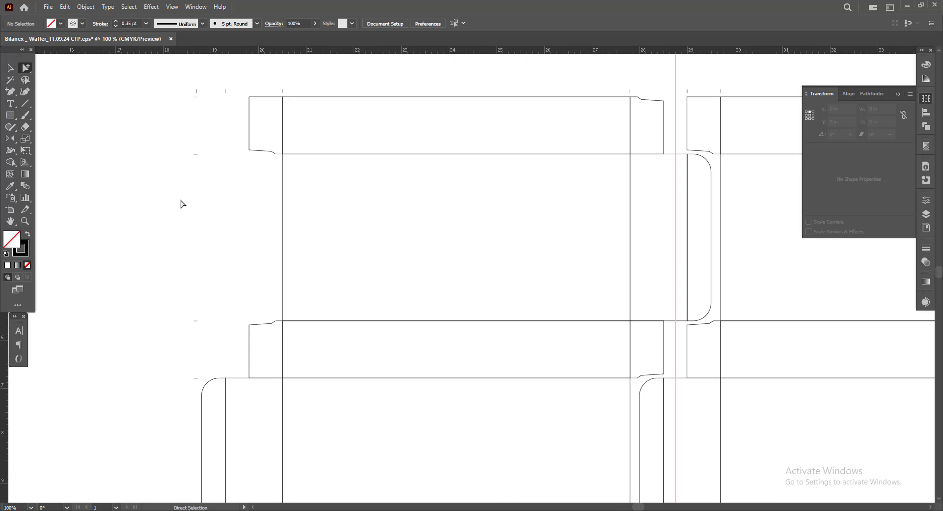
{"action": "scroll", "coordinate": [181, 205], "scroll_direction": "down", "scroll_amount": 1, "text": "alt"}
{"action": "scroll", "coordinate": [213, 142], "scroll_direction": "down", "scroll_amount": 1, "text": "alt"}
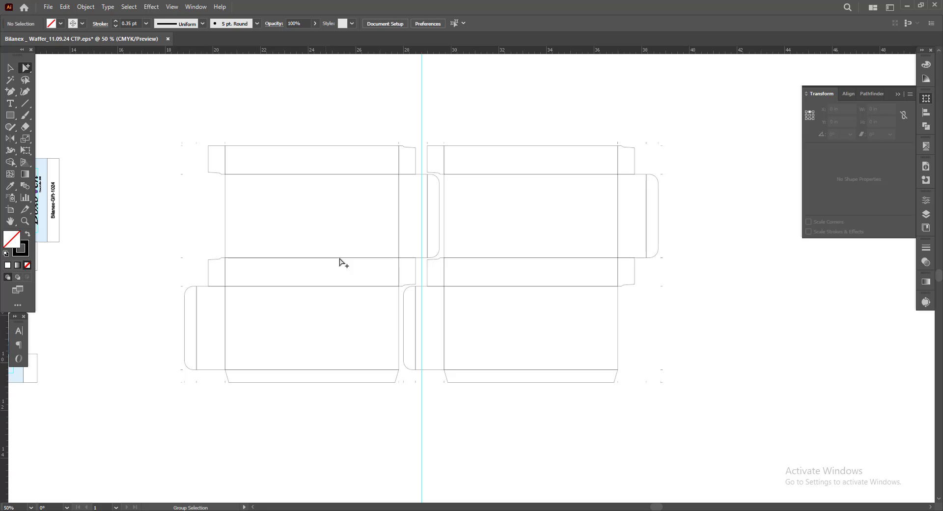
{"action": "scroll", "coordinate": [199, 372], "scroll_direction": "up", "scroll_amount": 3, "text": "alt"}
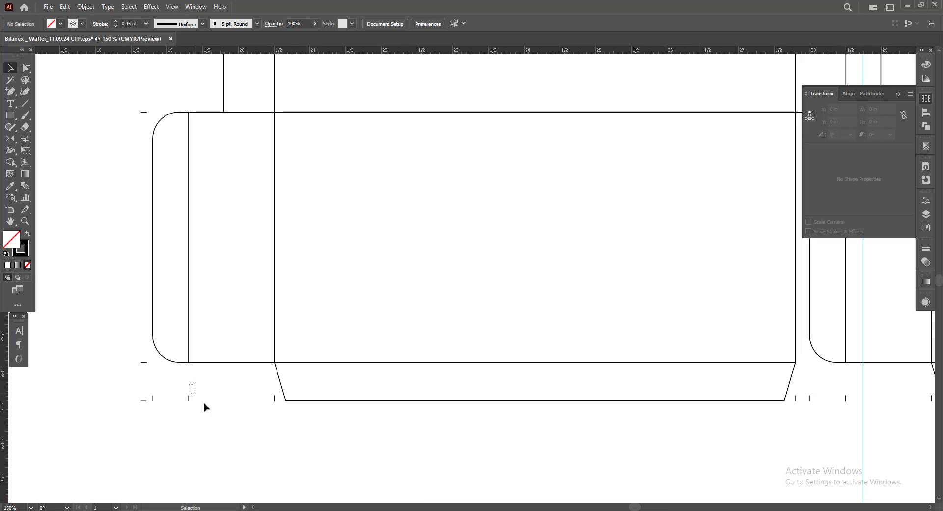
{"action": "left_click_drag", "start_coordinate": [182, 378], "coordinate": [208, 414]}
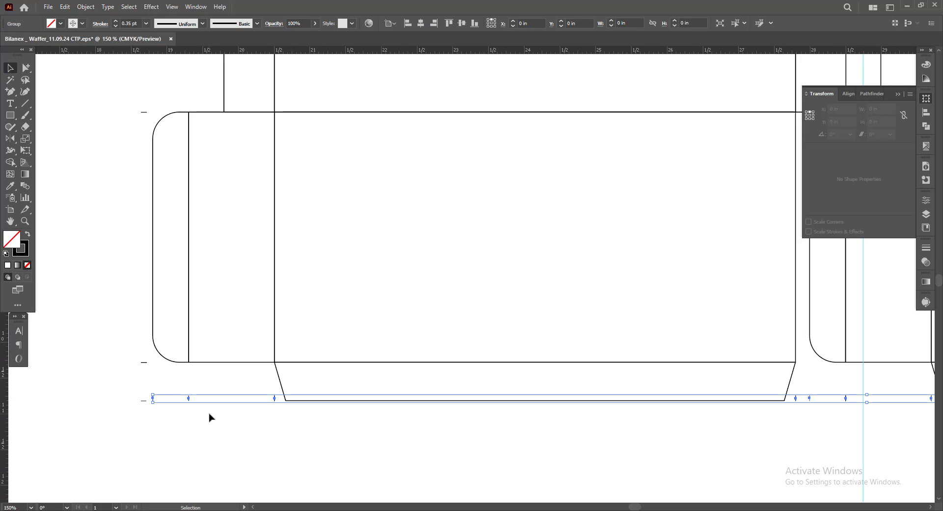
{"action": "left_click", "coordinate": [810, 119]}
{"action": "type", "text": "6"}
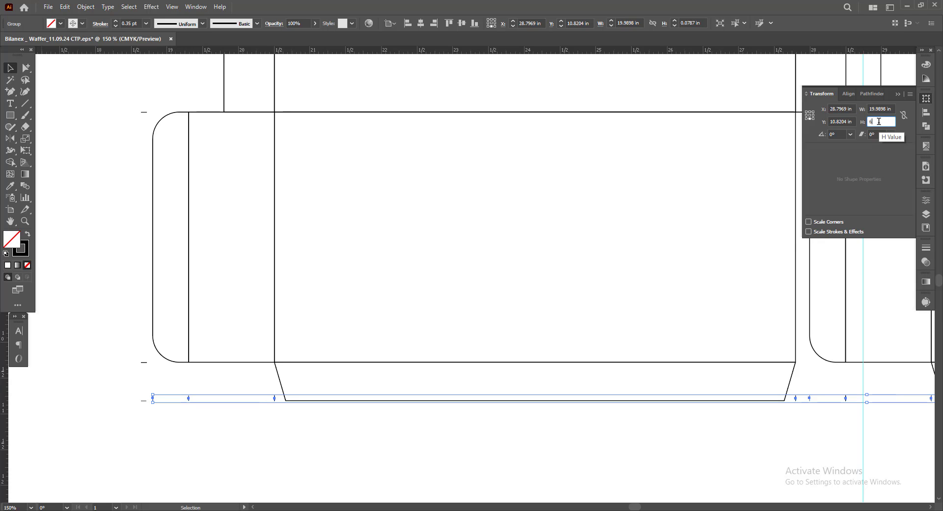
{"action": "type", "text": "m"}
{"action": "key", "text": "Return"}
{"action": "left_click", "coordinate": [394, 435]}
{"action": "scroll", "coordinate": [242, 343], "scroll_direction": "down", "scroll_amount": 3}
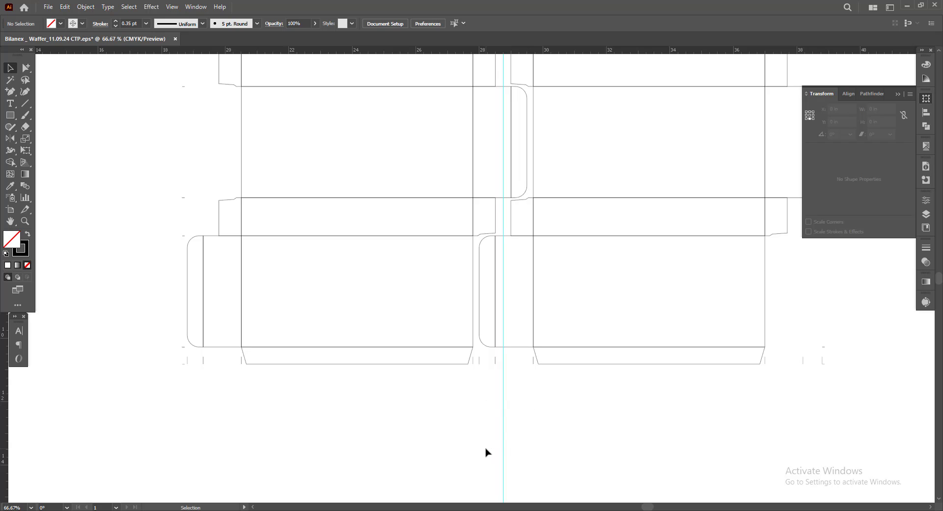
{"action": "scroll", "coordinate": [406, 425], "scroll_direction": "down", "scroll_amount": 1}
Save the two-up dieline EPS with Ctrl+S.
{"action": "left_click_drag", "start_coordinate": [481, 314], "coordinate": [842, 410]}
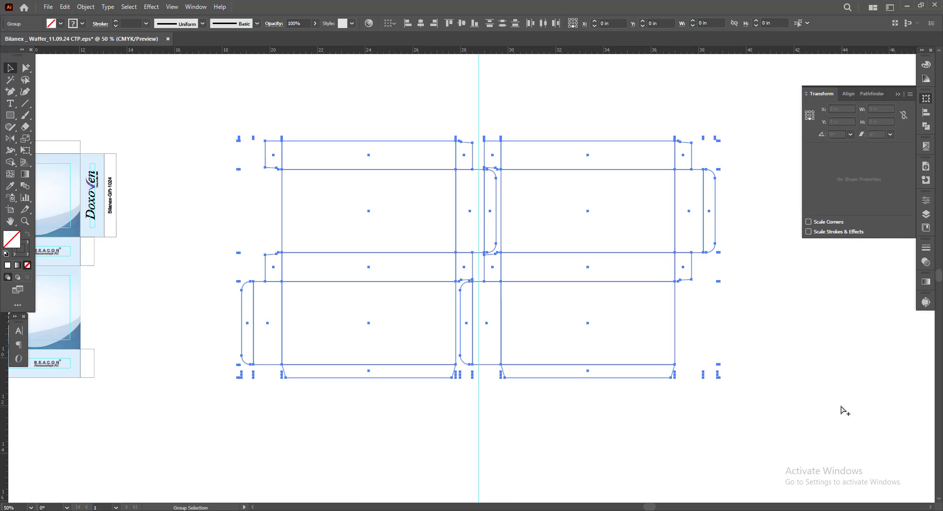
{"action": "left_click", "coordinate": [762, 399]}
{"action": "key", "text": "ctrl+s"}
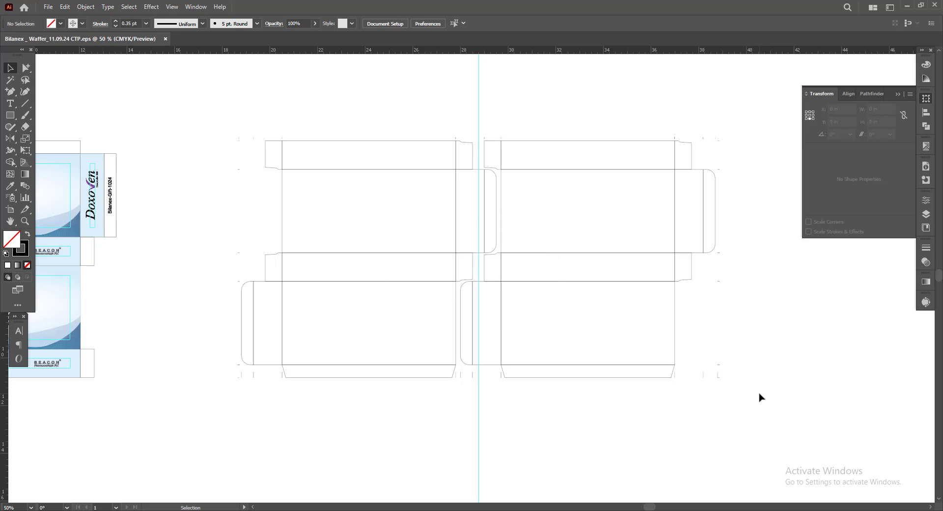
Check the dieline selection at the bottom edge and zoom out to the full layout.
{"action": "scroll", "coordinate": [555, 388], "scroll_direction": "up", "scroll_amount": 1}
{"action": "left_click_drag", "start_coordinate": [561, 408], "coordinate": [583, 392]}
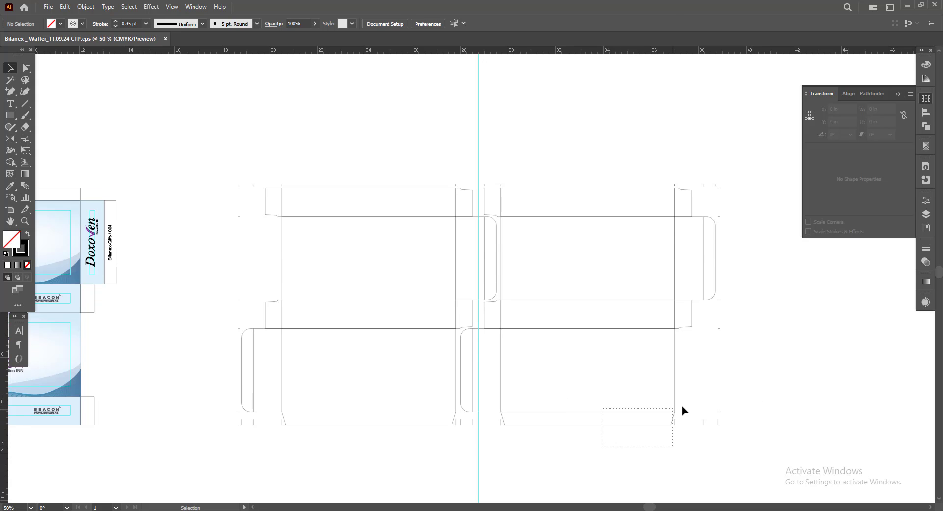
{"action": "left_click_drag", "start_coordinate": [681, 411], "coordinate": [770, 381]}
{"action": "left_click", "coordinate": [770, 379]}
{"action": "key", "text": "ctrl+minus"}
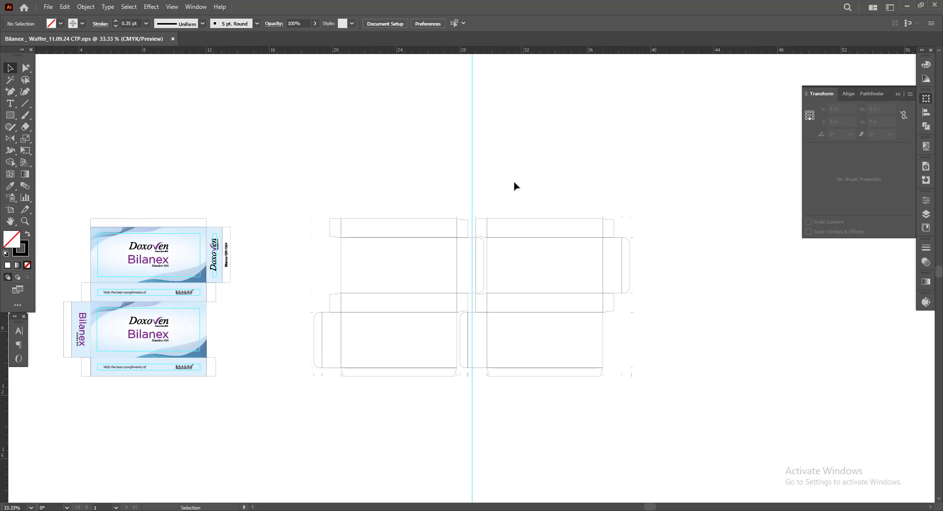
{"action": "scroll", "coordinate": [550, 201], "scroll_direction": "right", "scroll_amount": 1}
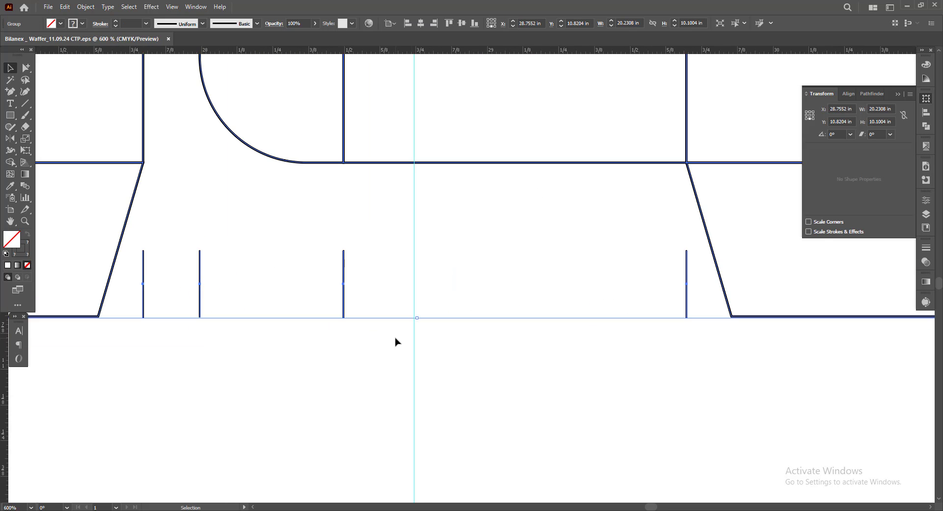
{"action": "scroll", "coordinate": [395, 342], "scroll_direction": "up", "scroll_amount": 1}
{"action": "left_click", "coordinate": [427, 349]}
Unlock the guides, delete the horizontal guide, and adjust the vertical centre guide.
{"action": "right_click", "coordinate": [461, 362]}
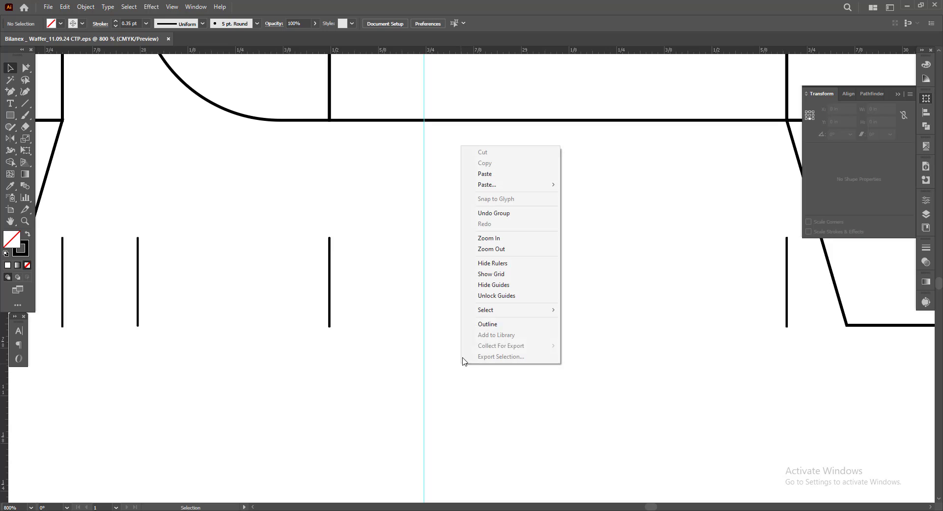
{"action": "left_click", "coordinate": [491, 297]}
{"action": "left_click_drag", "start_coordinate": [290, 291], "coordinate": [338, 347]}
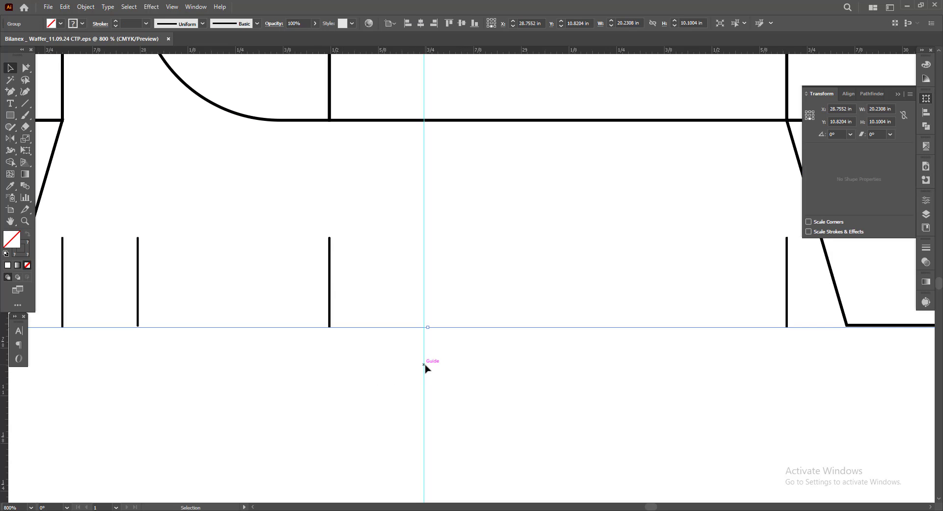
{"action": "key", "text": "Delete"}
{"action": "key", "text": "ctrl+a"}
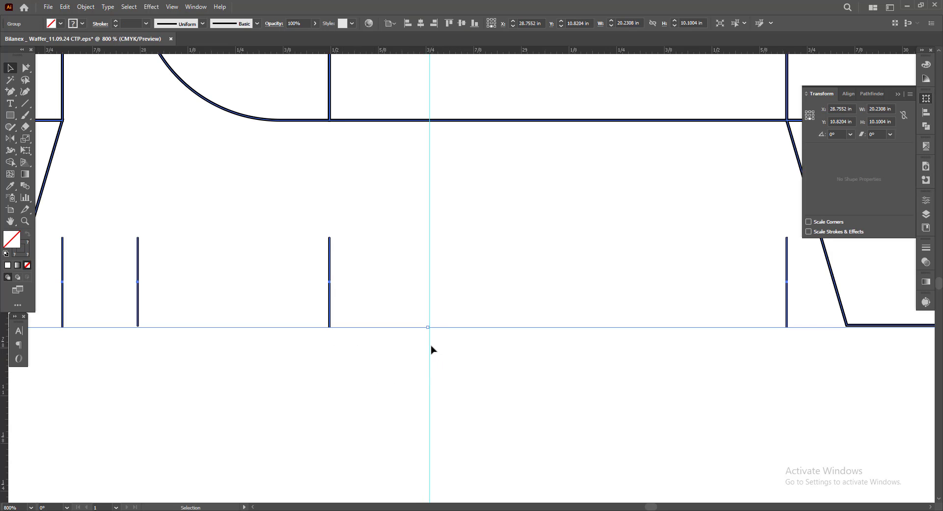
{"action": "left_click_drag", "start_coordinate": [431, 345], "coordinate": [428, 343]}
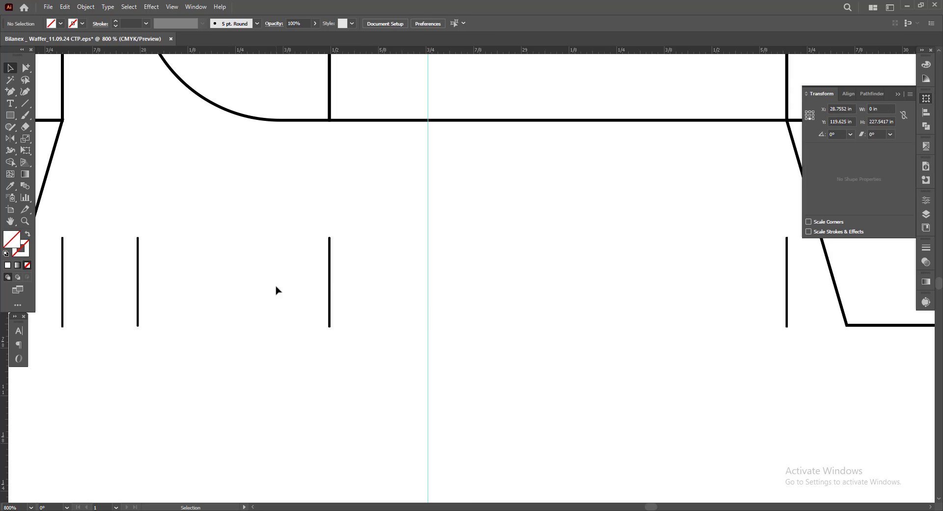
Place the GP mark and colour bar group with its arrow tip on the centre guide.
{"action": "key", "text": "ctrl+z"}
{"action": "key", "text": "ctrl+z"}
{"action": "key", "text": "ctrl+z"}
{"action": "key", "text": "v"}
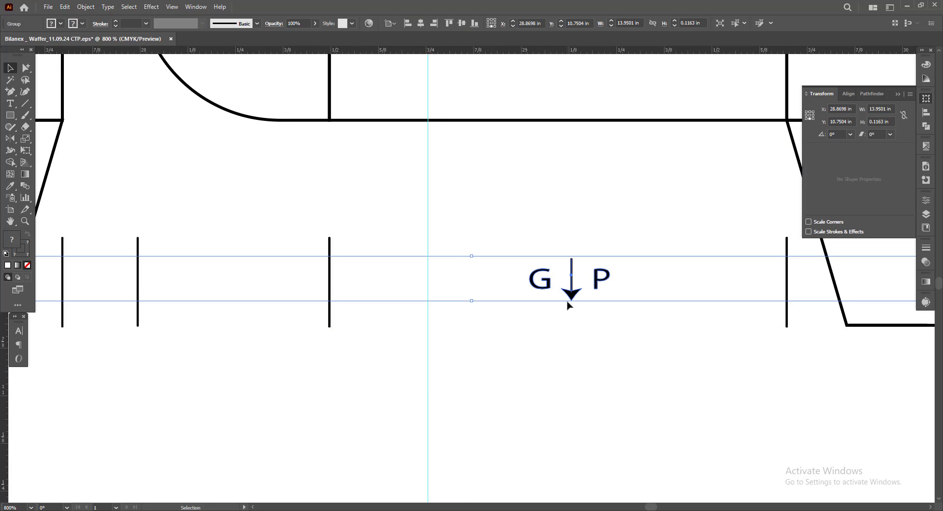
{"action": "left_click_drag", "start_coordinate": [571, 297], "coordinate": [426, 324]}
{"action": "scroll", "coordinate": [426, 324], "scroll_direction": "up", "scroll_amount": 6}
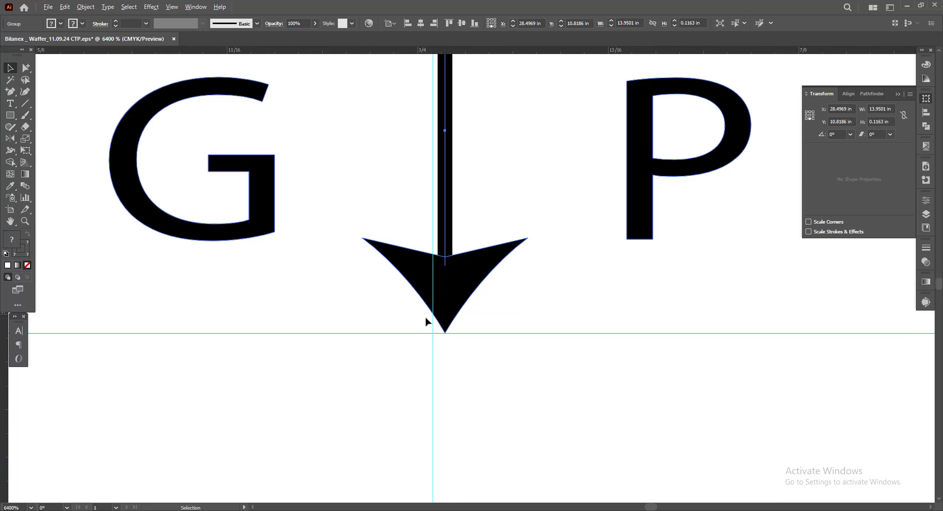
{"action": "left_click_drag", "start_coordinate": [440, 299], "coordinate": [440, 299]}
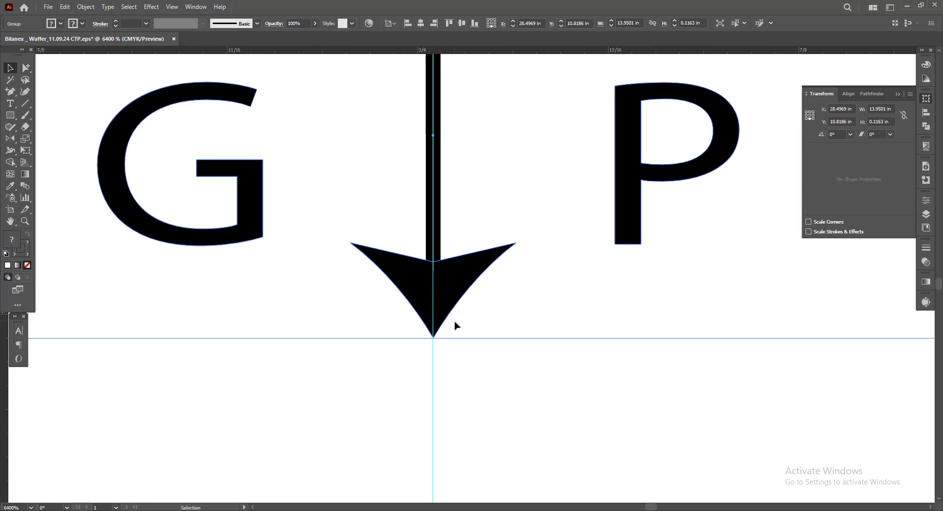
{"action": "scroll", "coordinate": [455, 322], "scroll_direction": "down", "scroll_amount": 11}
{"action": "left_click", "coordinate": [490, 394]}
Inspect the bottom-edge mark group below the dieline.
{"action": "scroll", "coordinate": [484, 388], "scroll_direction": "down", "scroll_amount": 1}
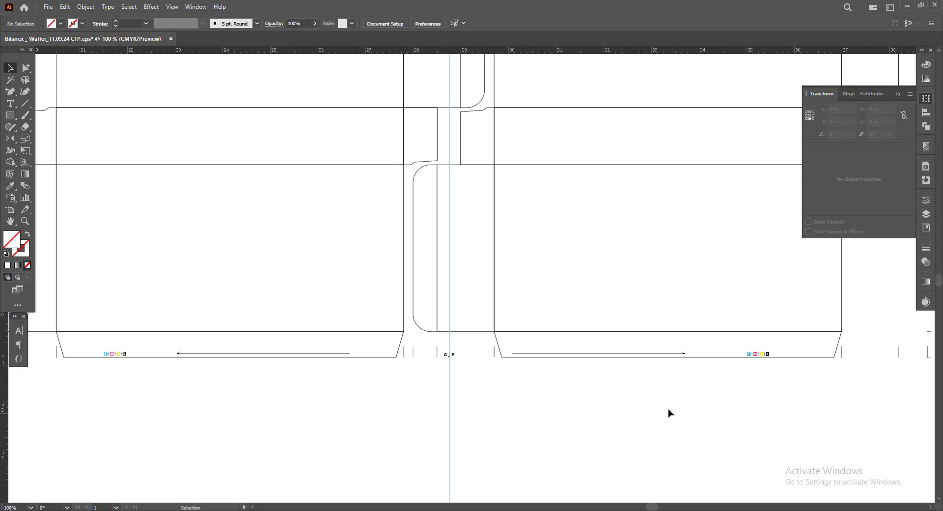
{"action": "scroll", "coordinate": [669, 412], "scroll_direction": "down", "scroll_amount": 1}
{"action": "scroll", "coordinate": [491, 383], "scroll_direction": "down", "scroll_amount": 1}
{"action": "scroll", "coordinate": [461, 414], "scroll_direction": "up", "scroll_amount": 2}
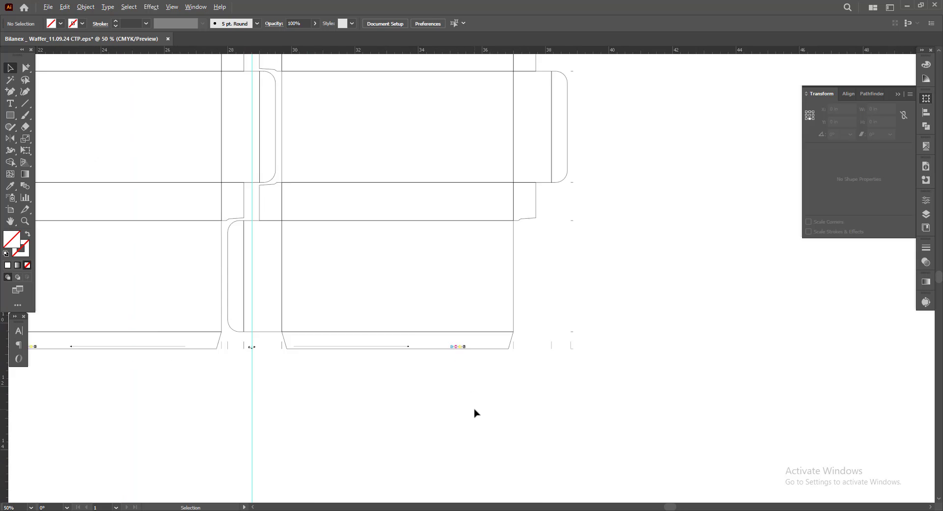
{"action": "scroll", "coordinate": [474, 413], "scroll_direction": "up", "scroll_amount": 1}
{"action": "scroll", "coordinate": [486, 378], "scroll_direction": "down", "scroll_amount": 4}
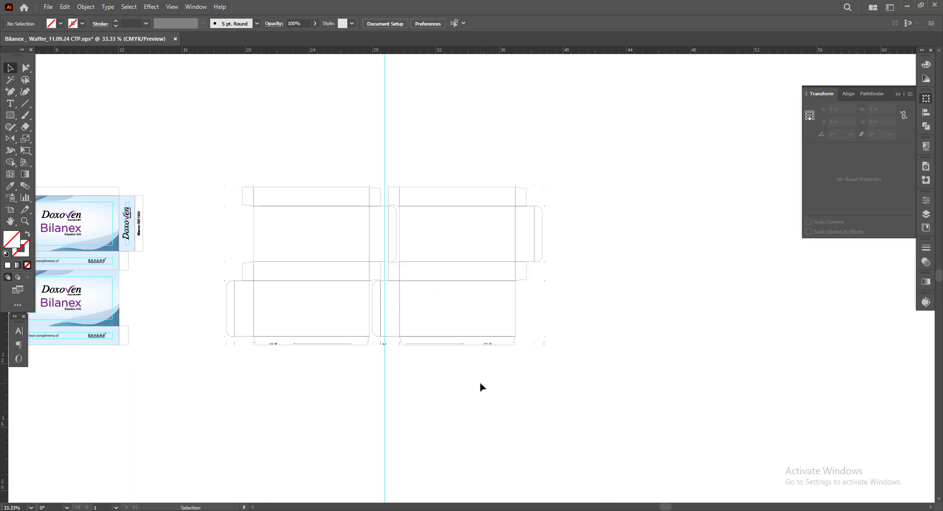
{"action": "scroll", "coordinate": [449, 381], "scroll_direction": "up", "scroll_amount": 2}
{"action": "scroll", "coordinate": [518, 328], "scroll_direction": "up", "scroll_amount": 1}
{"action": "left_click", "coordinate": [463, 312]}
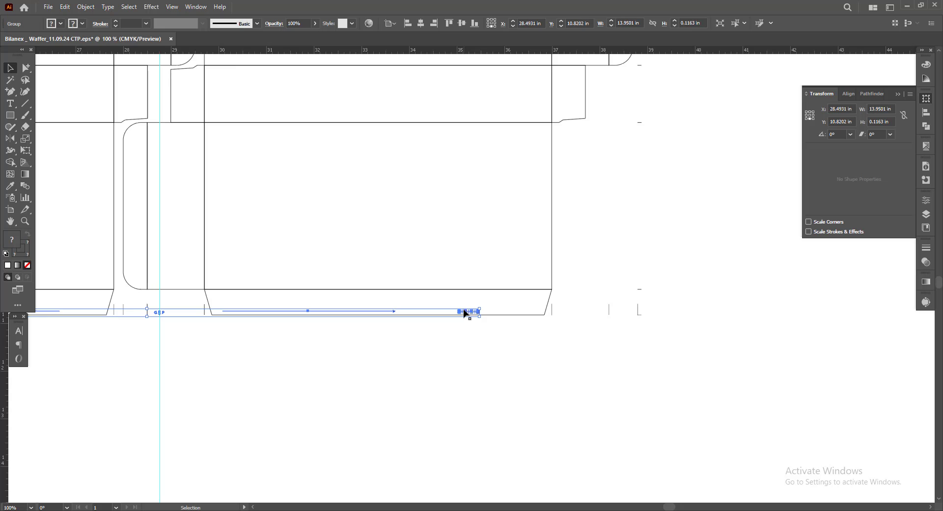
{"action": "left_click", "coordinate": [233, 347]}
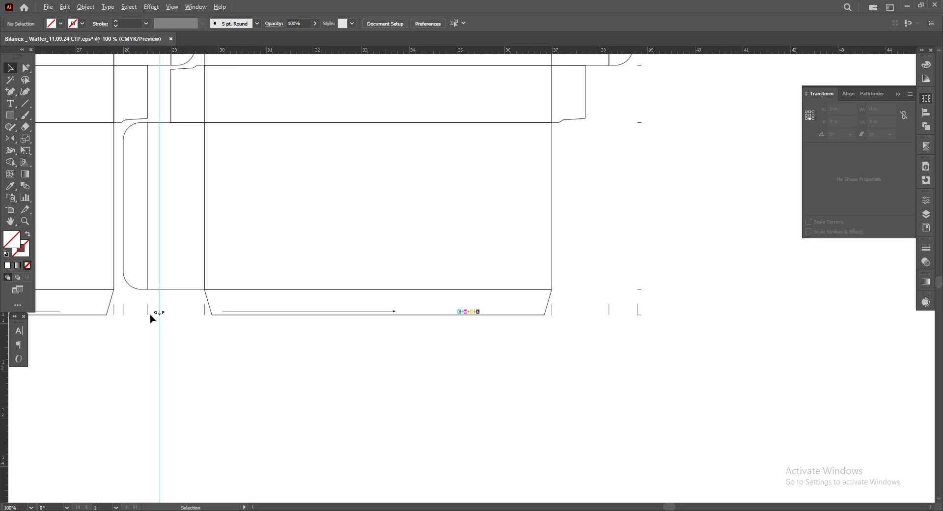
Ungroup the bottom mark group into separate arrow lines and CMYK colour bars.
{"action": "scroll", "coordinate": [157, 320], "scroll_direction": "up", "scroll_amount": 2}
{"action": "scroll", "coordinate": [211, 322], "scroll_direction": "down", "scroll_amount": 2}
{"action": "scroll", "coordinate": [210, 322], "scroll_direction": "down", "scroll_amount": 2}
{"action": "scroll", "coordinate": [421, 379], "scroll_direction": "up", "scroll_amount": 1}
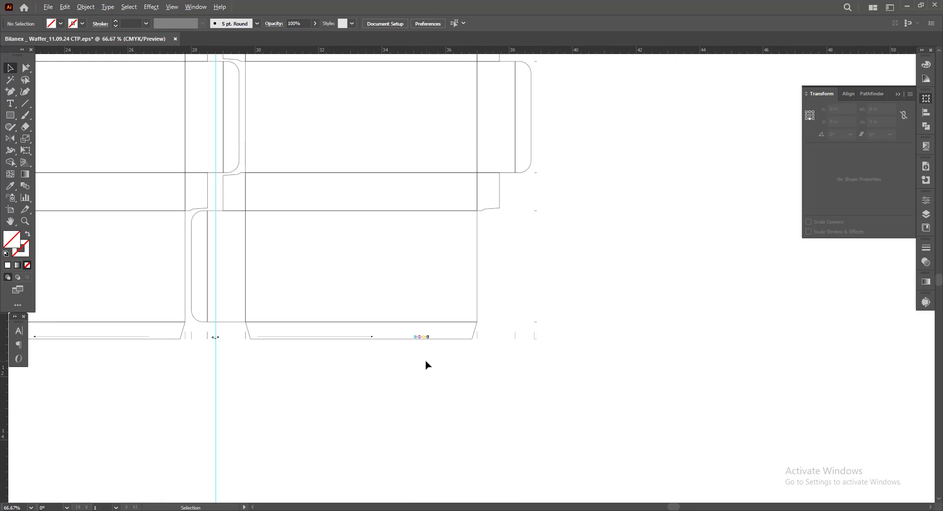
{"action": "scroll", "coordinate": [426, 364], "scroll_direction": "up", "scroll_amount": 2}
{"action": "right_click", "coordinate": [435, 290]}
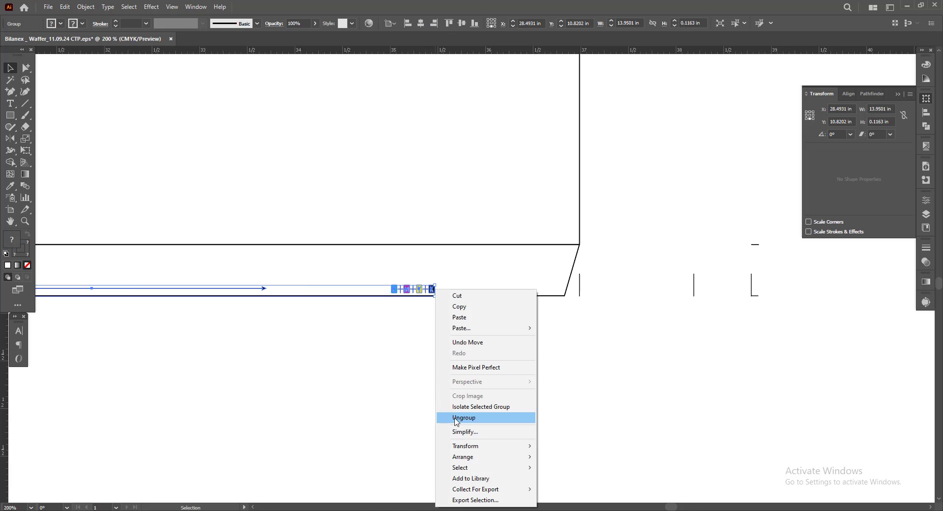
{"action": "left_click", "coordinate": [417, 332]}
{"action": "right_click", "coordinate": [423, 291]}
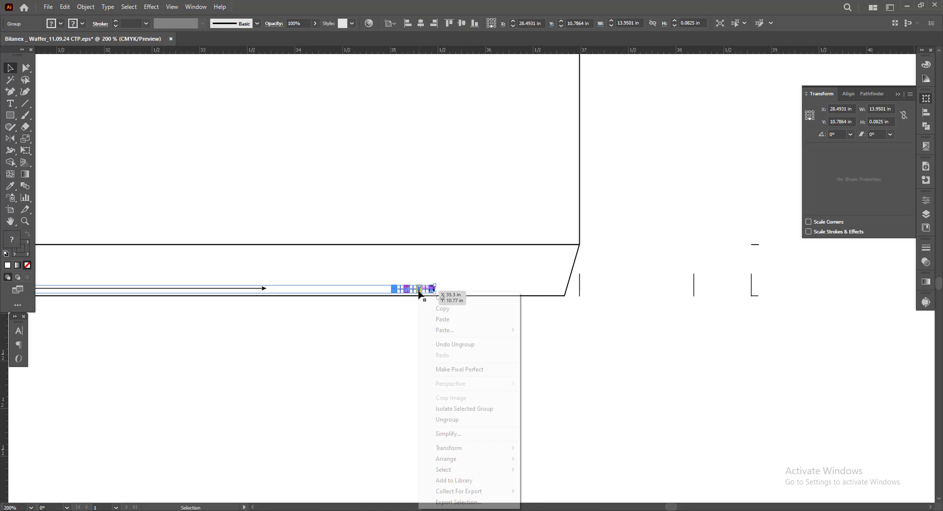
{"action": "left_click", "coordinate": [429, 419]}
Stand a CMYK colour bar upright beside the dieline's outer right edge.
{"action": "mouse_move", "coordinate": [431, 289]}
{"action": "left_mouse_down"}
{"action": "mouse_move", "coordinate": [700, 290]}
{"action": "mouse_move", "coordinate": [648, 244]}
{"action": "left_mouse_up"}
{"action": "scroll", "coordinate": [648, 244], "scroll_direction": "up", "scroll_amount": 3}
{"action": "scroll", "coordinate": [649, 244], "scroll_direction": "right", "scroll_amount": 2}
{"action": "left_click", "coordinate": [648, 472]}
{"action": "left_click_drag", "start_coordinate": [595, 456], "coordinate": [665, 374]}
{"action": "scroll", "coordinate": [716, 370], "scroll_direction": "up", "scroll_amount": 2}
{"action": "scroll", "coordinate": [716, 370], "scroll_direction": "left", "scroll_amount": 1}
{"action": "scroll", "coordinate": [741, 391], "scroll_direction": "down", "scroll_amount": 1}
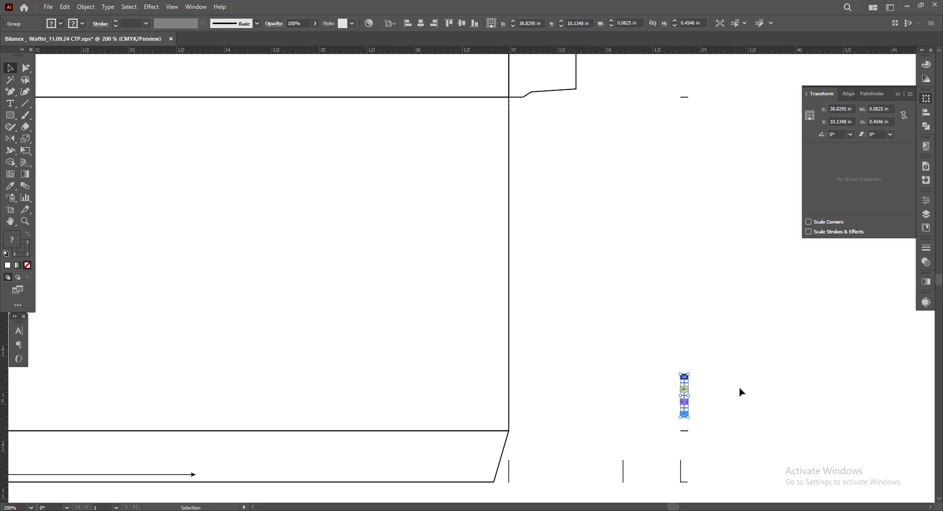
{"action": "left_click", "coordinate": [741, 392]}
Place the other vertical CMYK colour bar against the dieline's outer left edge.
{"action": "scroll", "coordinate": [742, 392], "scroll_direction": "down", "scroll_amount": 2}
{"action": "scroll", "coordinate": [746, 374], "scroll_direction": "down", "scroll_amount": 2}
{"action": "scroll", "coordinate": [784, 410], "scroll_direction": "left", "scroll_amount": 1}
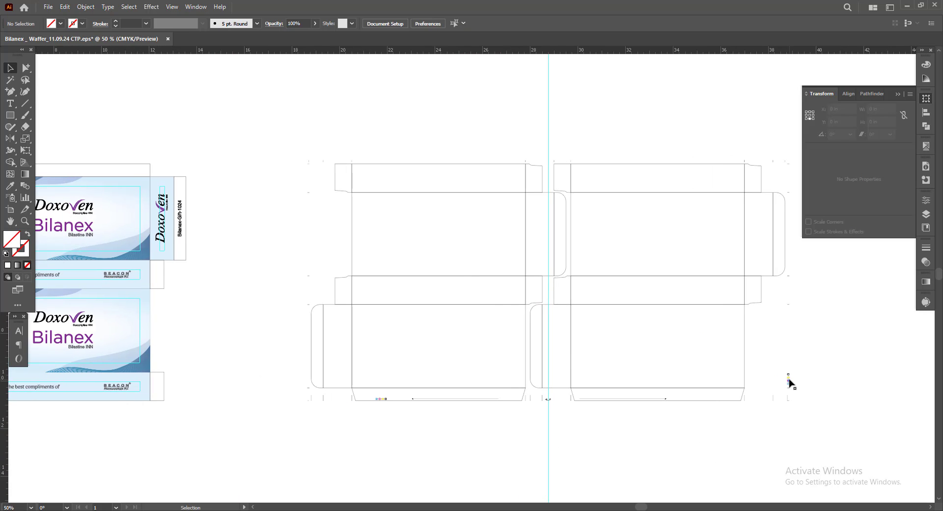
{"action": "left_click_drag", "start_coordinate": [788, 382], "coordinate": [290, 387]}
{"action": "scroll", "coordinate": [295, 386], "scroll_direction": "up", "scroll_amount": 5}
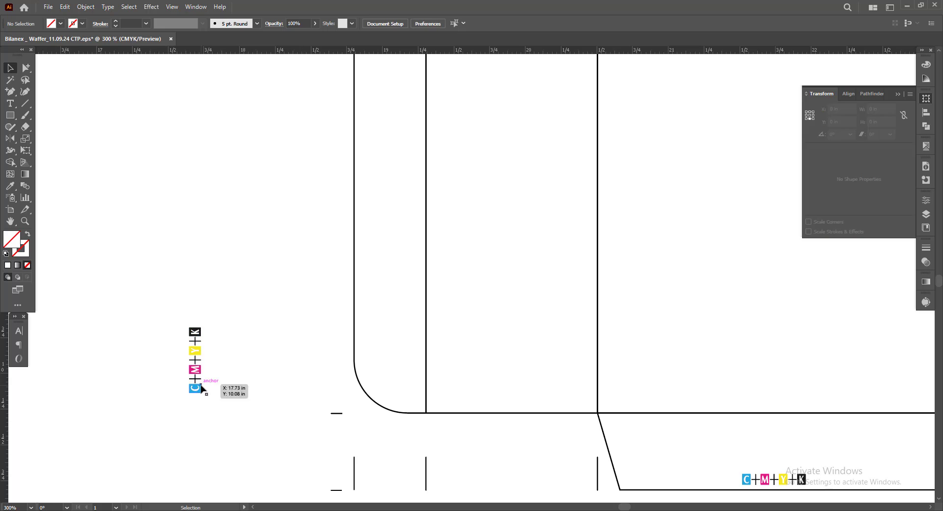
{"action": "left_click_drag", "start_coordinate": [201, 388], "coordinate": [342, 392]}
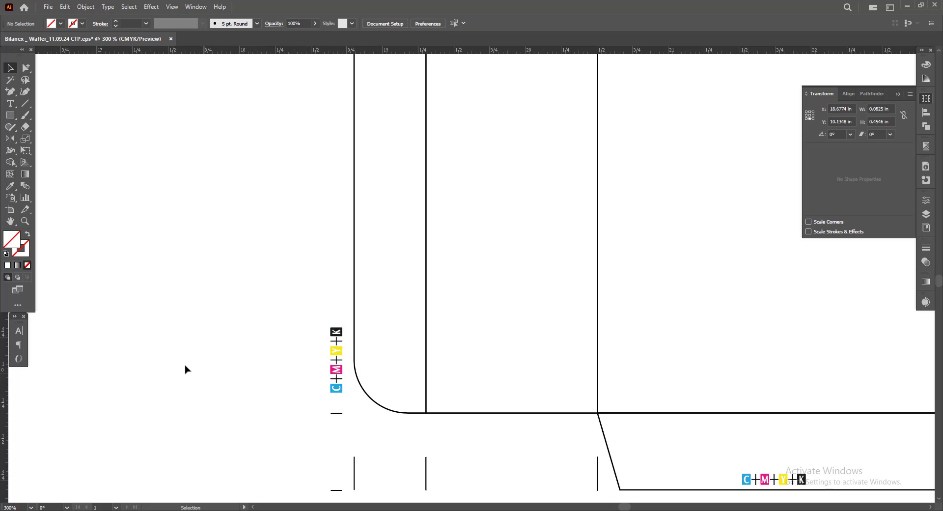
{"action": "scroll", "coordinate": [185, 369], "scroll_direction": "down", "scroll_amount": 3}
Delete the vertical centre guide and marquee-select all the dieline paths.
{"action": "left_click", "coordinate": [382, 404]}
{"action": "left_click", "coordinate": [406, 435]}
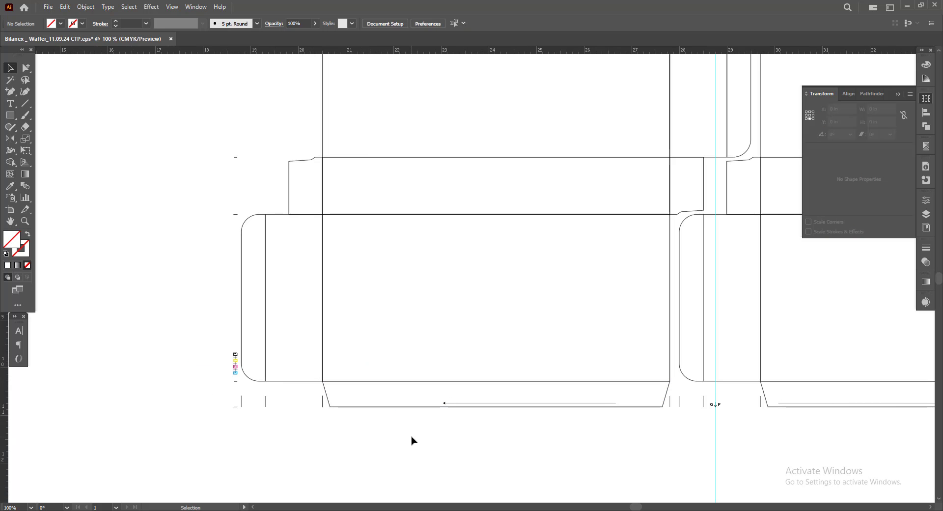
{"action": "scroll", "coordinate": [339, 369], "scroll_direction": "down", "scroll_amount": 1}
{"action": "left_click_drag", "start_coordinate": [673, 440], "coordinate": [546, 461]}
{"action": "left_click", "coordinate": [461, 442]}
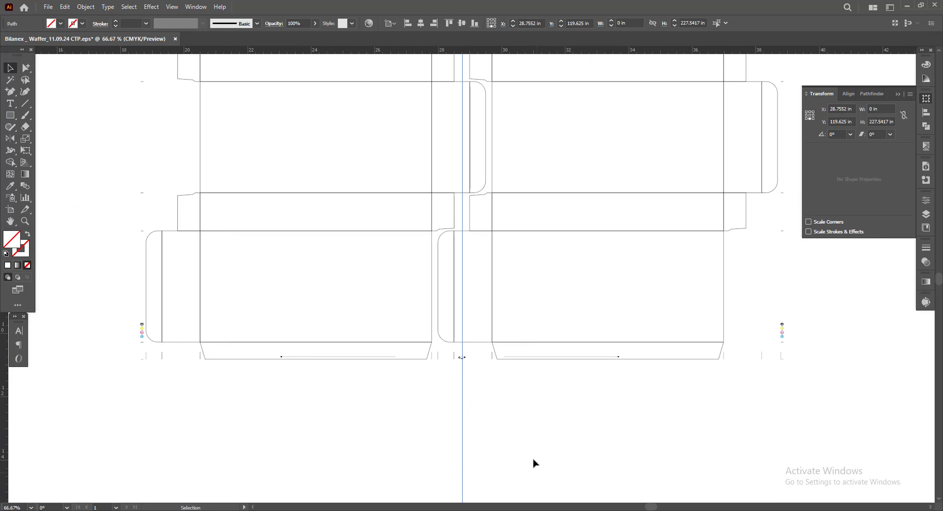
{"action": "key", "text": "Delete"}
{"action": "scroll", "coordinate": [374, 388], "scroll_direction": "down", "scroll_amount": 2}
{"action": "left_click_drag", "start_coordinate": [249, 172], "coordinate": [654, 417]}
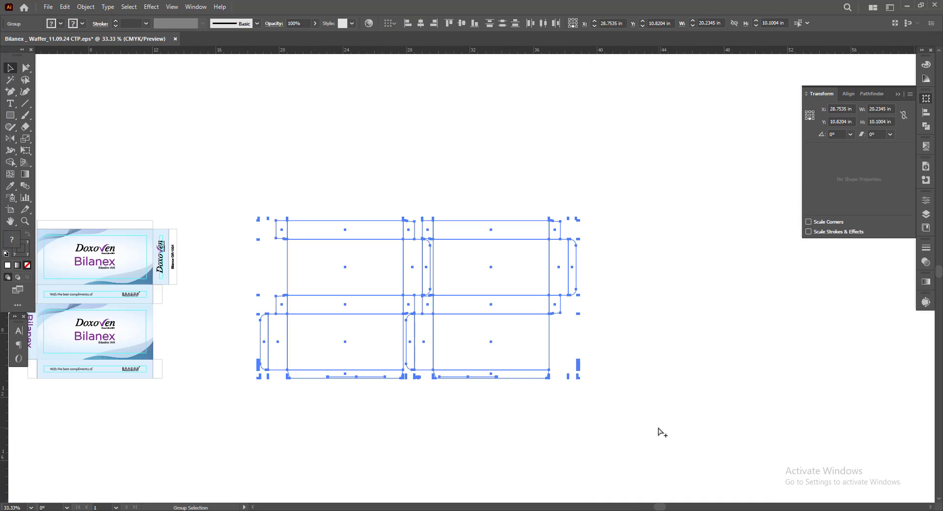
Save the document and hide the panels to free canvas space.
{"action": "left_click", "coordinate": [631, 414]}
{"action": "key", "text": "ctrl+s"}
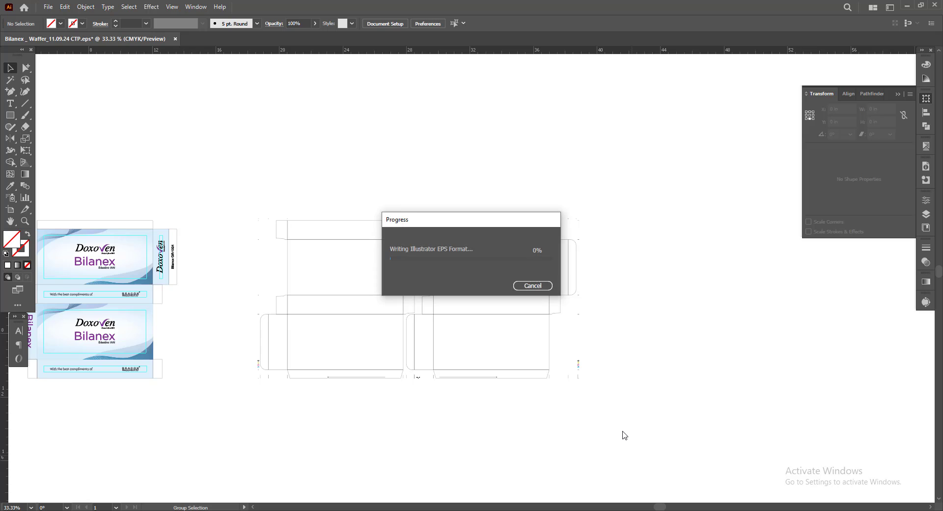
{"action": "scroll", "coordinate": [396, 309], "scroll_direction": "up", "scroll_amount": 1}
{"action": "key", "text": "Tab"}
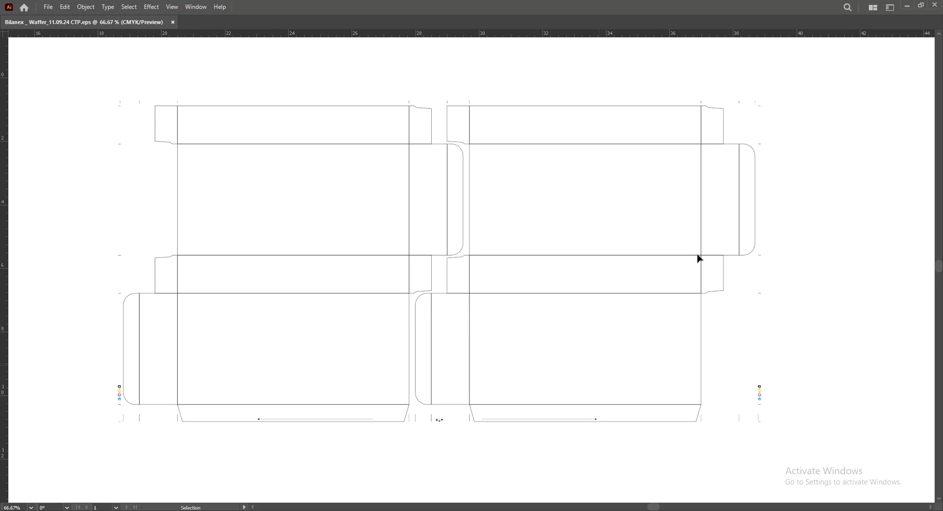
Alt-drag a duplicate of the two-up dieline to the right of the original.
{"action": "scroll", "coordinate": [287, 373], "scroll_direction": "down", "scroll_amount": 1}
{"action": "scroll", "coordinate": [452, 473], "scroll_direction": "left", "scroll_amount": 1}
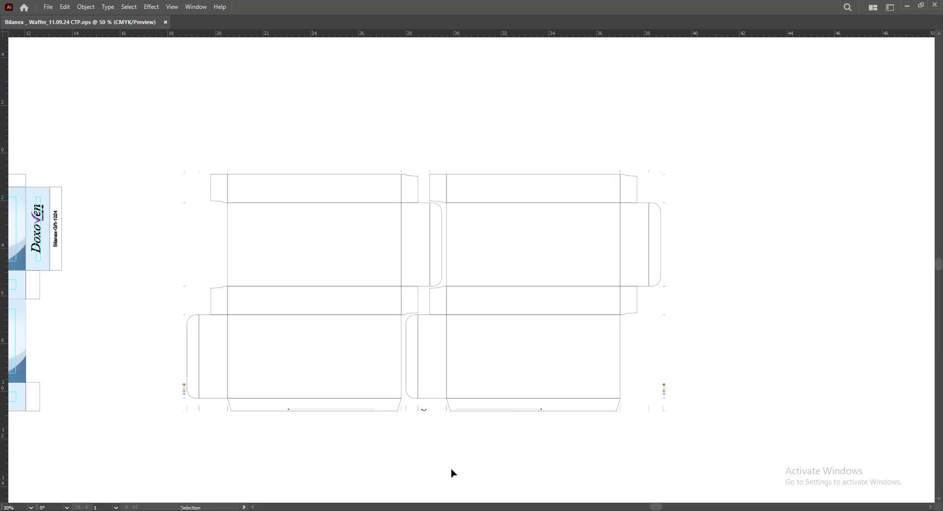
{"action": "scroll", "coordinate": [309, 417], "scroll_direction": "down", "scroll_amount": 1}
{"action": "left_click_drag", "start_coordinate": [178, 210], "coordinate": [537, 456]}
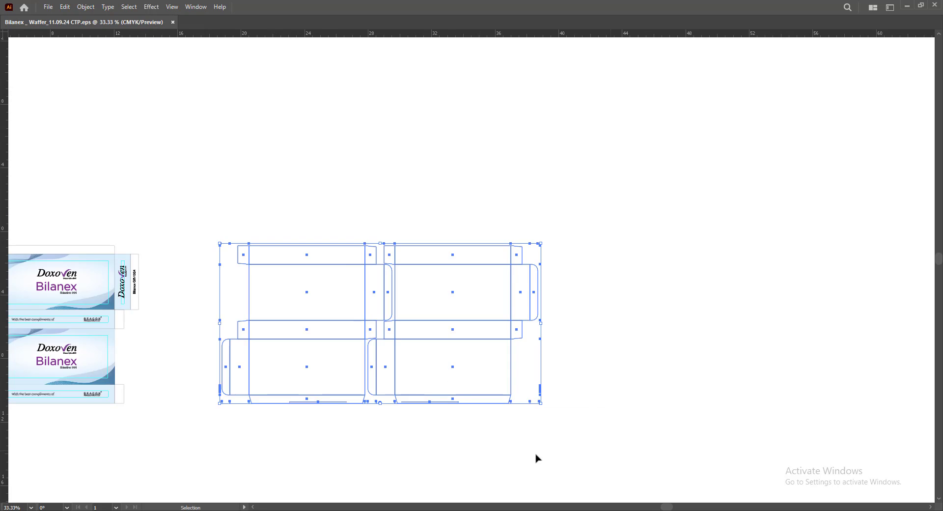
{"action": "scroll", "coordinate": [442, 432], "scroll_direction": "right", "scroll_amount": 1}
{"action": "scroll", "coordinate": [379, 409], "scroll_direction": "down", "scroll_amount": 1}
{"action": "left_click", "coordinate": [315, 387]}
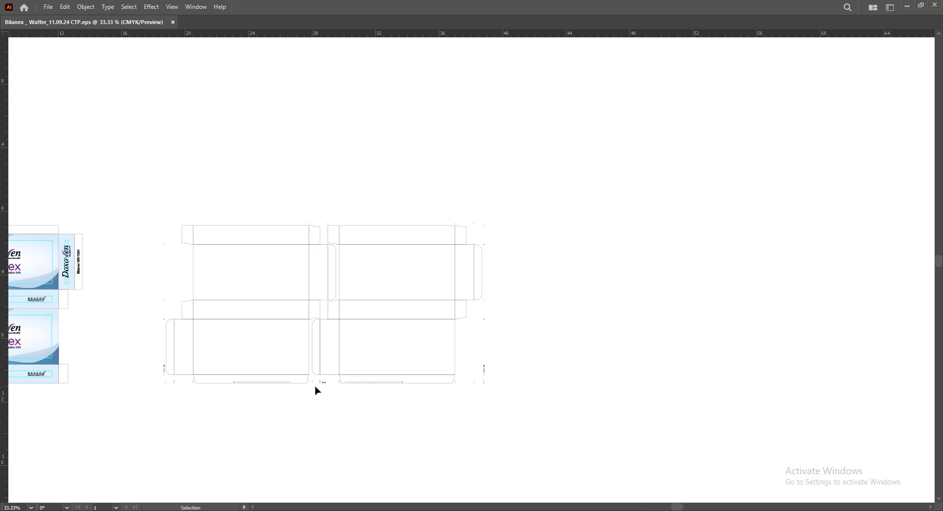
{"action": "left_click_drag", "start_coordinate": [323, 386], "coordinate": [695, 385]}
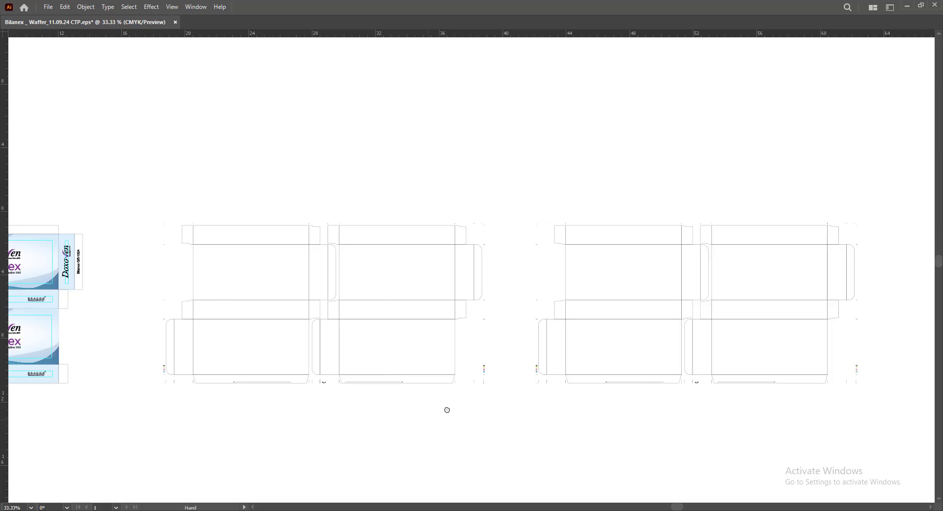
{"action": "scroll", "coordinate": [274, 404], "scroll_direction": "left", "scroll_amount": 2}
{"action": "scroll", "coordinate": [273, 404], "scroll_direction": "down", "scroll_amount": 1}
{"action": "scroll", "coordinate": [478, 256], "scroll_direction": "up", "scroll_amount": 2}
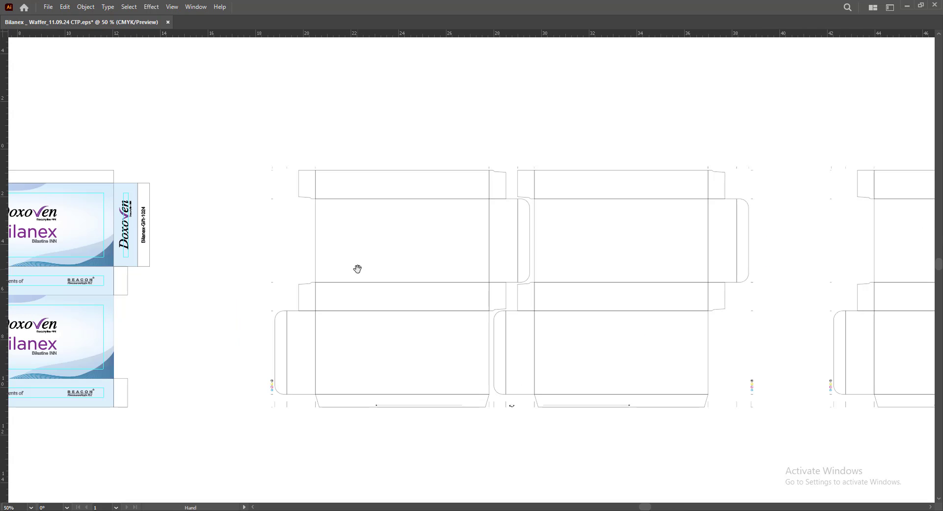
{"action": "left_click_drag", "start_coordinate": [357, 269], "coordinate": [322, 231]}
Restore the panels and give the original two-up dieline a cyan stroke, leaving the copy black.
{"action": "key", "text": "Tab"}
{"action": "key", "text": "ctrl+plus"}
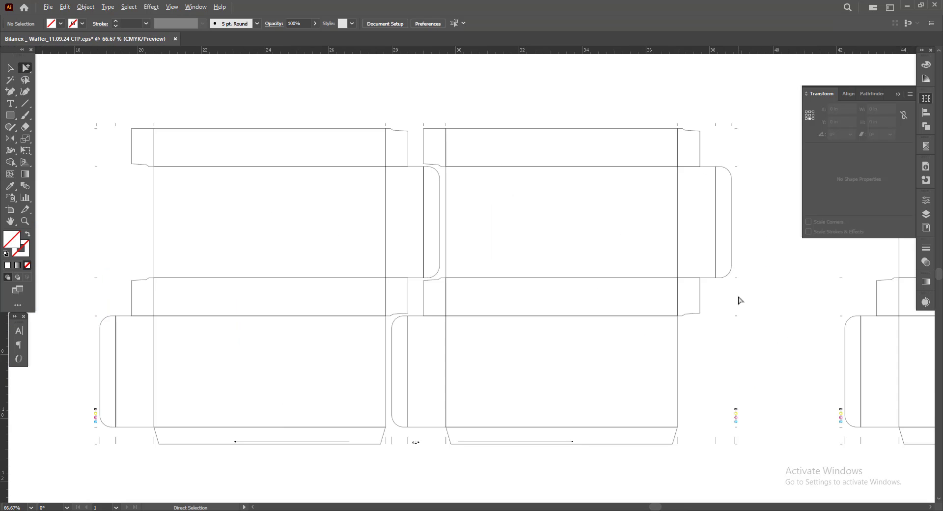
{"action": "left_click_drag", "start_coordinate": [279, 273], "coordinate": [272, 248]}
{"action": "left_click_drag", "start_coordinate": [103, 123], "coordinate": [716, 408]}
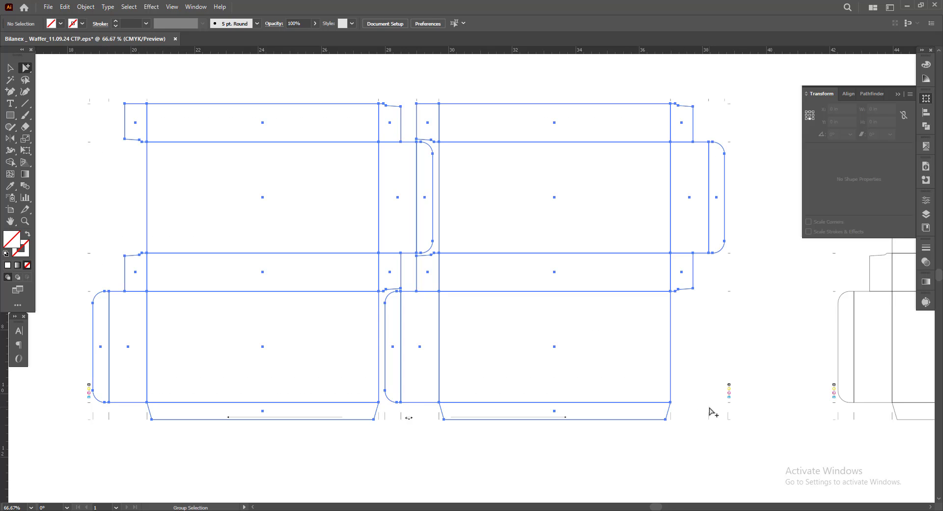
{"action": "left_click", "coordinate": [764, 372]}
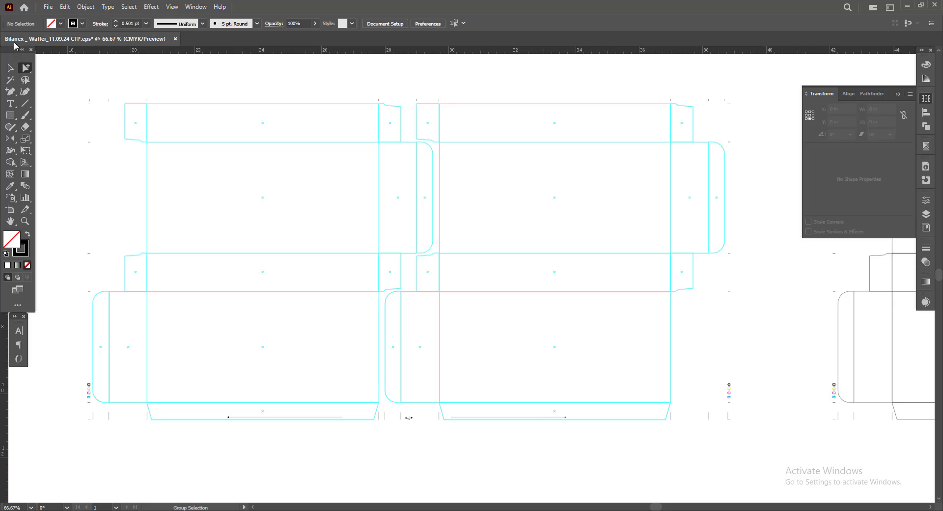
{"action": "left_click", "coordinate": [10, 69]}
{"action": "key", "text": "ctrl+minus"}
{"action": "left_click_drag", "start_coordinate": [94, 115], "coordinate": [656, 431]}
{"action": "left_click", "coordinate": [568, 464]}
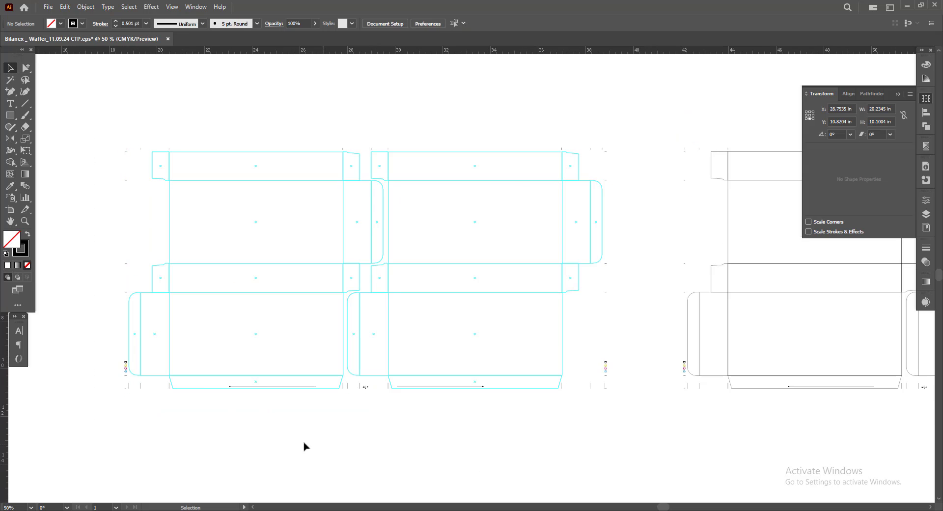
{"action": "scroll", "coordinate": [212, 366], "scroll_direction": "left", "scroll_amount": 3}
{"action": "scroll", "coordinate": [278, 404], "scroll_direction": "left", "scroll_amount": 1}
Select the whole Bilanex box artwork group beside the dielines.
{"action": "left_click_drag", "start_coordinate": [75, 114], "coordinate": [406, 425]}
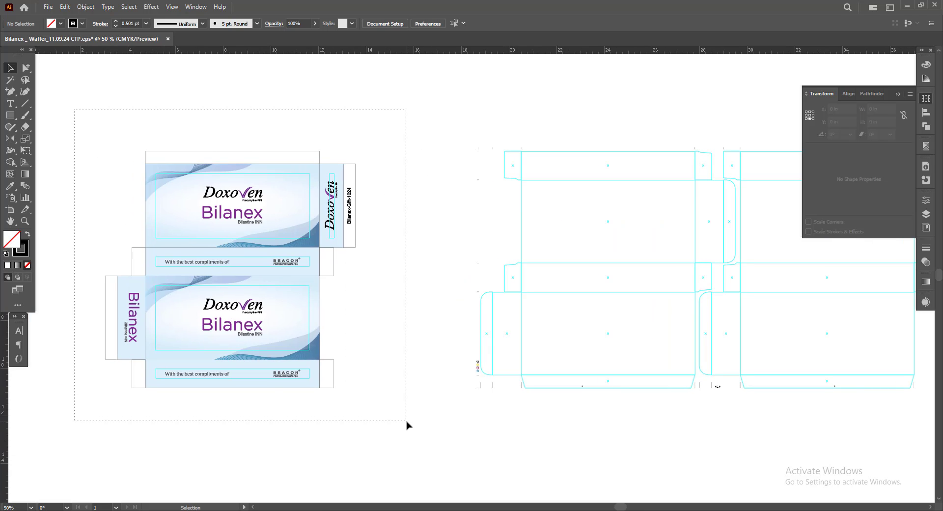
{"action": "left_click", "coordinate": [408, 428]}
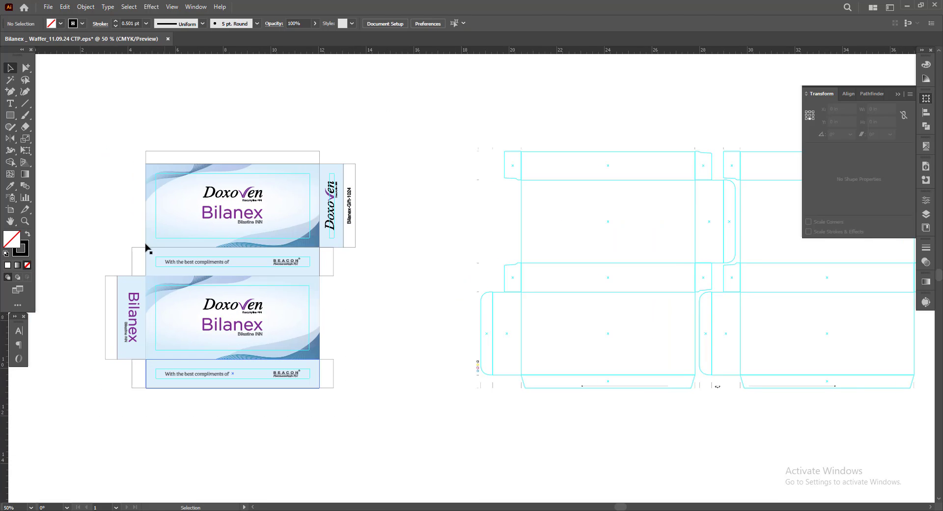
{"action": "double_click", "coordinate": [167, 156]}
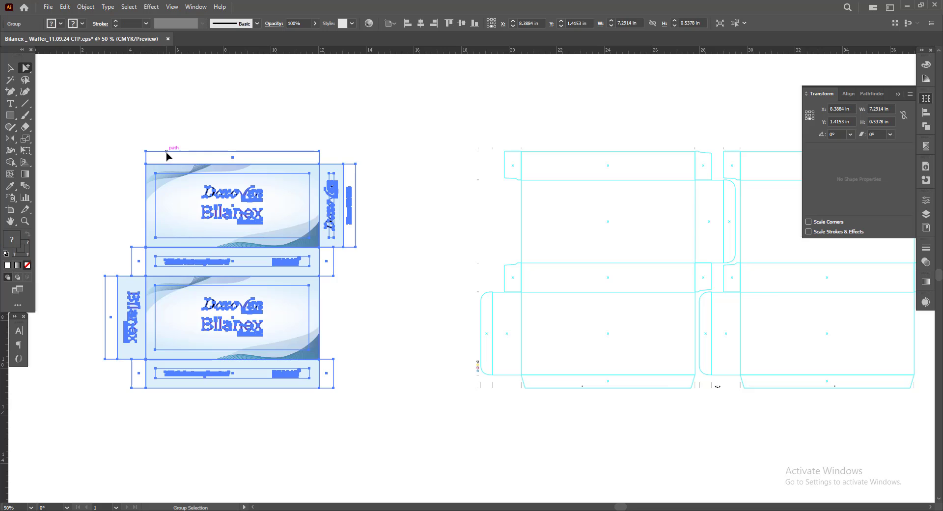
{"action": "left_click", "coordinate": [170, 128]}
{"action": "key", "text": "ctrl+minus"}
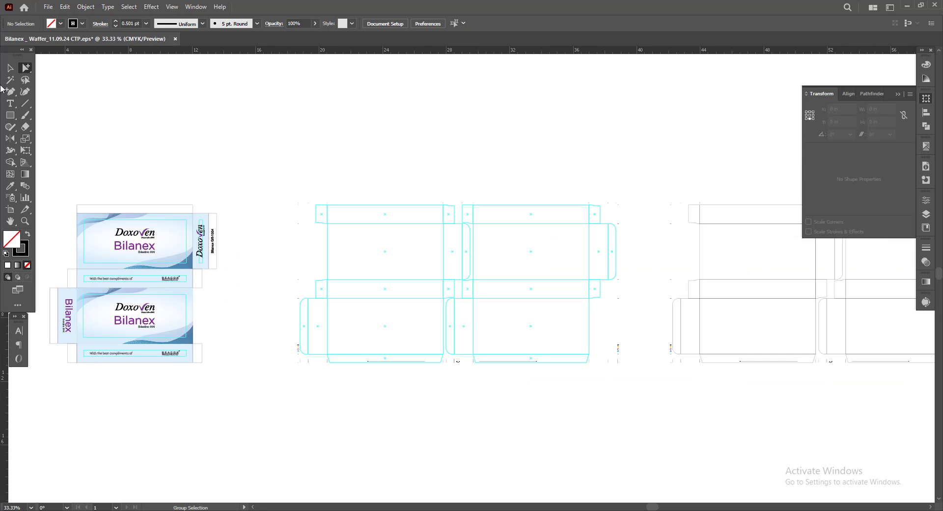
{"action": "left_click_drag", "start_coordinate": [95, 153], "coordinate": [346, 381]}
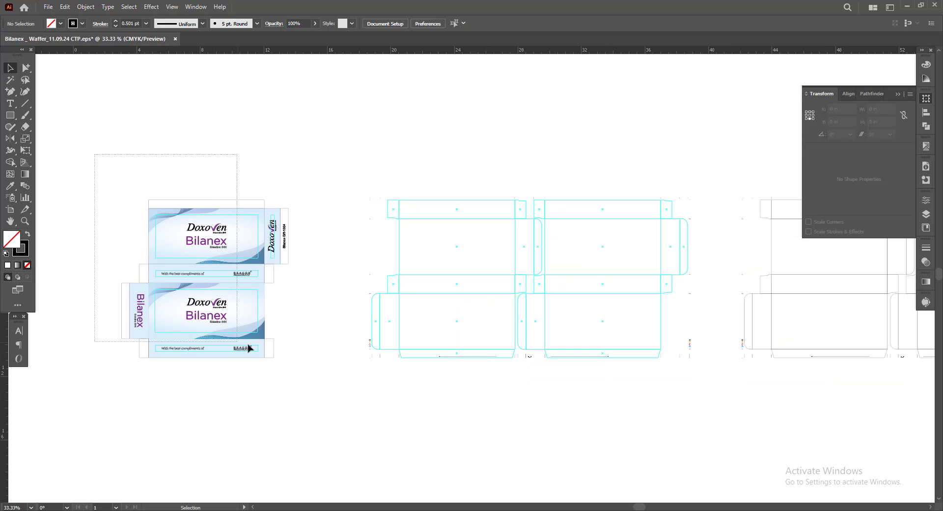
{"action": "left_click", "coordinate": [347, 381]}
Move the Bilanex artwork onto the left cyan box and snap its corner to the dieline corner.
{"action": "left_click_drag", "start_coordinate": [247, 313], "coordinate": [488, 322]}
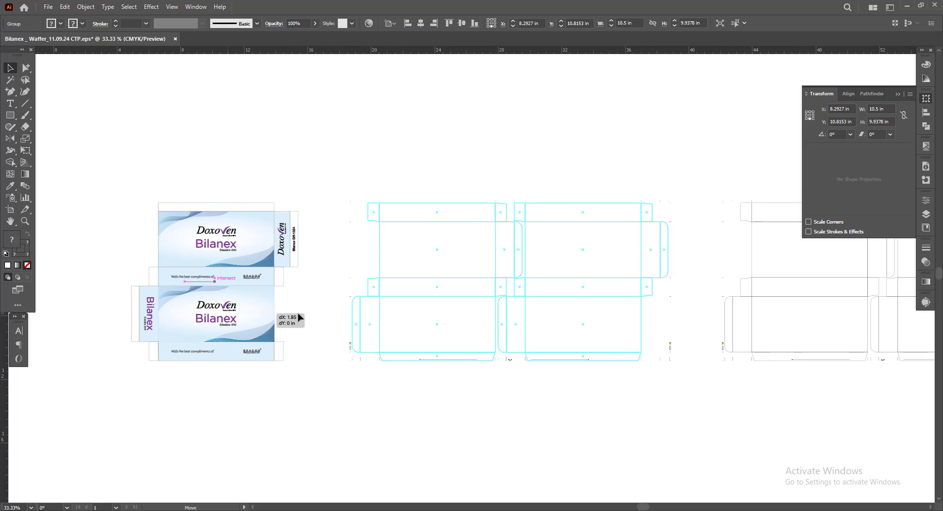
{"action": "scroll", "coordinate": [392, 256], "scroll_direction": "up", "scroll_amount": 5}
{"action": "scroll", "coordinate": [400, 294], "scroll_direction": "up", "scroll_amount": 2}
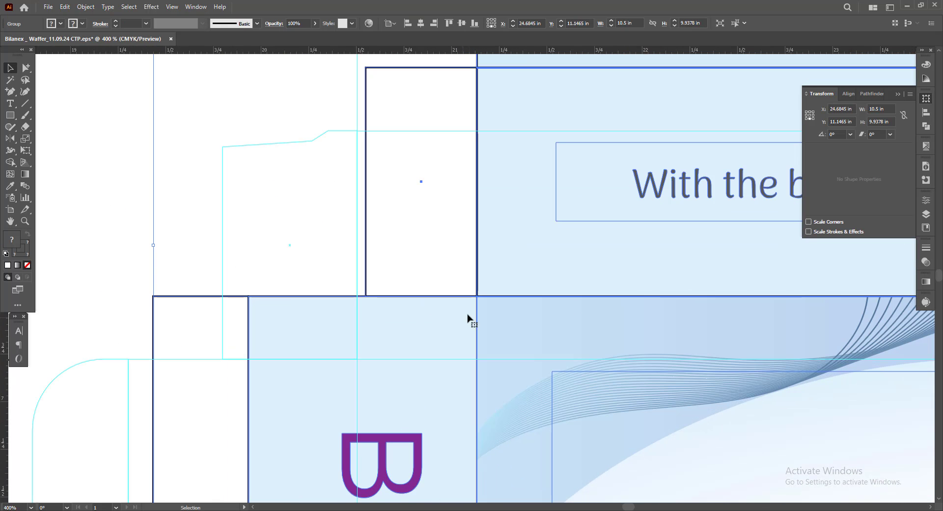
{"action": "left_click_drag", "start_coordinate": [478, 295], "coordinate": [356, 363]}
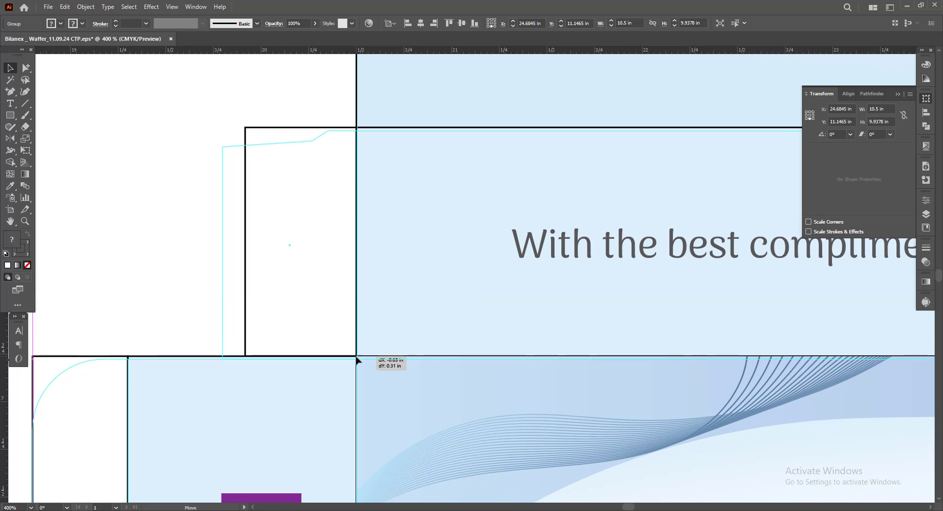
{"action": "scroll", "coordinate": [356, 363], "scroll_direction": "up", "scroll_amount": 10}
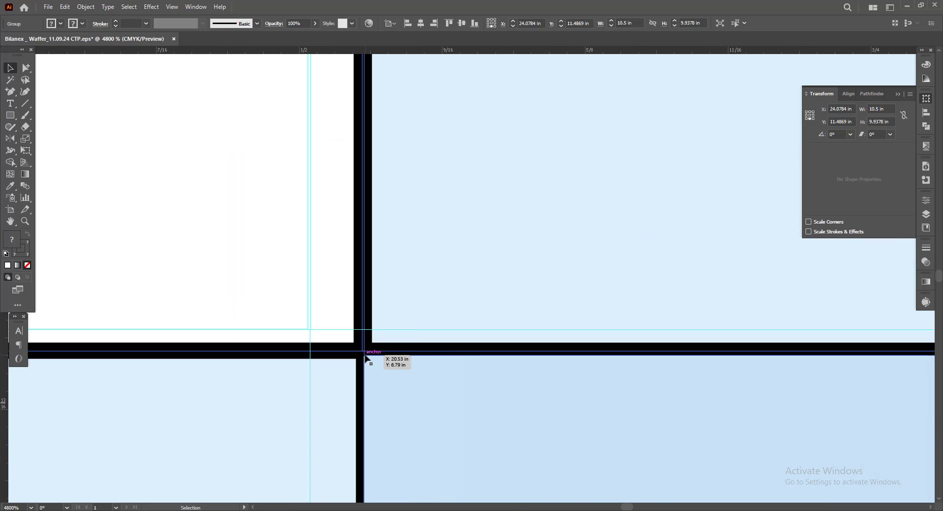
{"action": "scroll", "coordinate": [342, 342], "scroll_direction": "down", "scroll_amount": 1}
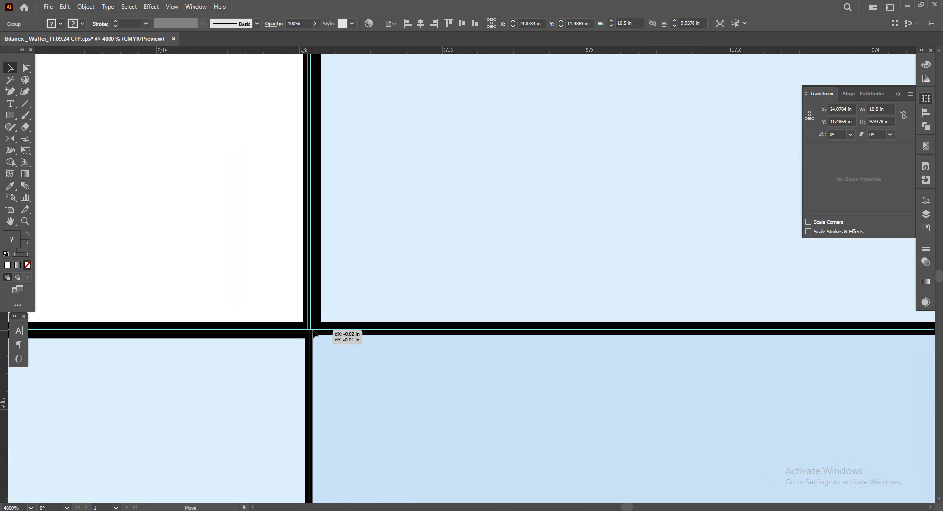
{"action": "scroll", "coordinate": [385, 389], "scroll_direction": "down", "scroll_amount": 2}
{"action": "scroll", "coordinate": [271, 397], "scroll_direction": "down", "scroll_amount": 2}
{"action": "scroll", "coordinate": [247, 388], "scroll_direction": "up", "scroll_amount": 2}
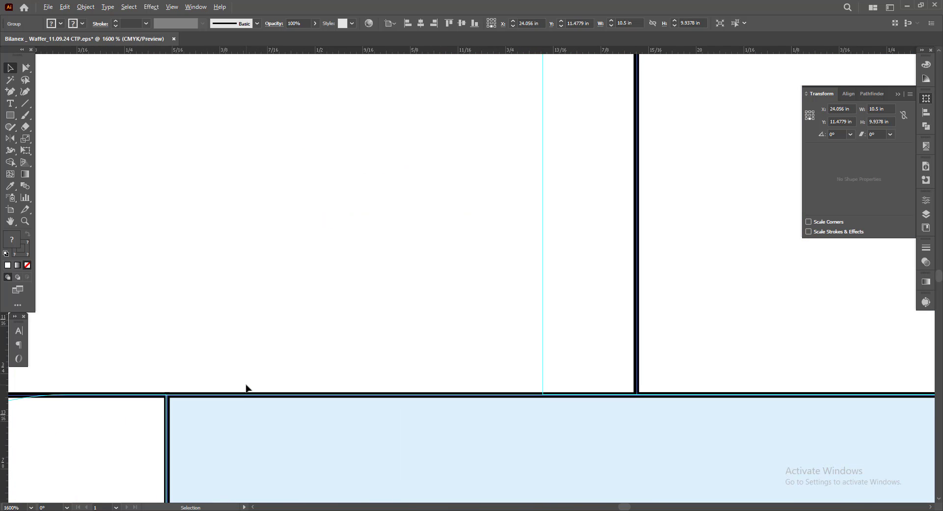
{"action": "scroll", "coordinate": [202, 323], "scroll_direction": "down", "scroll_amount": 4}
{"action": "scroll", "coordinate": [199, 318], "scroll_direction": "down", "scroll_amount": 4}
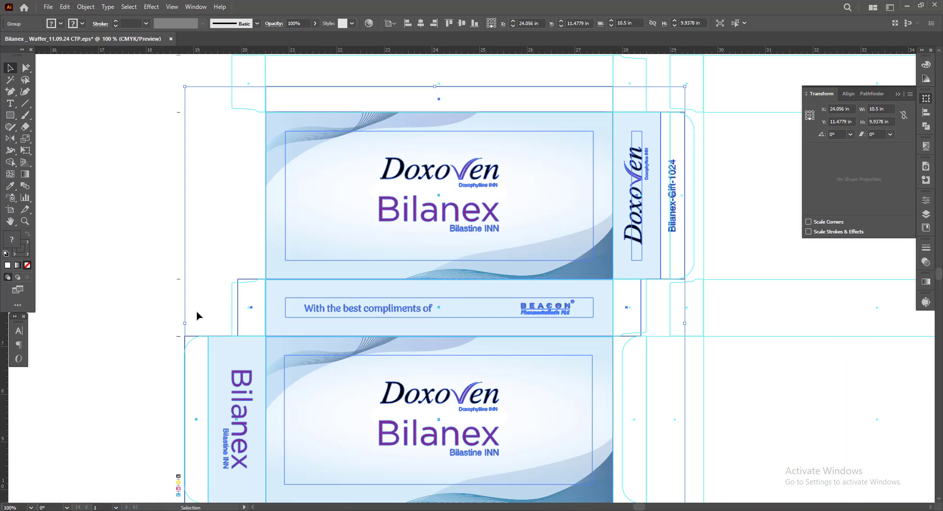
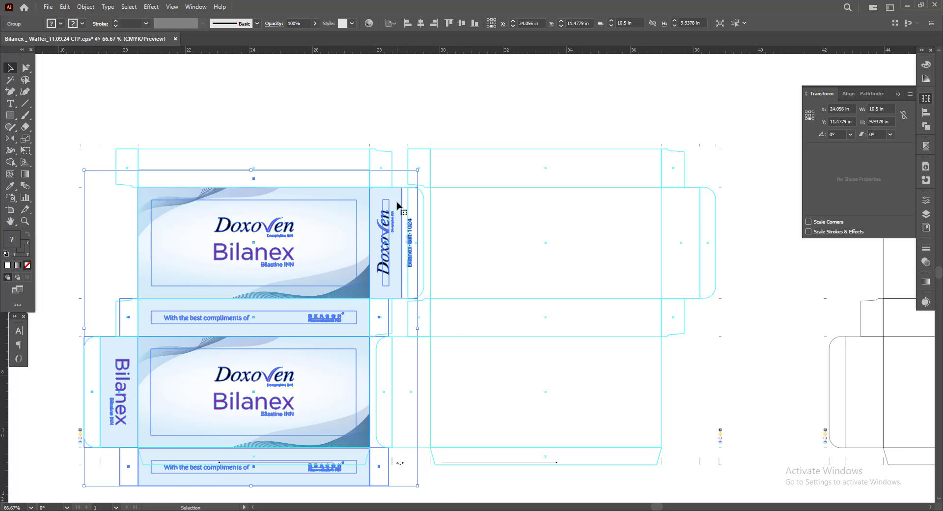
Move the Bilanex/Doxoven carton artwork left, off its dieline.
{"action": "scroll", "coordinate": [399, 205], "scroll_direction": "up", "scroll_amount": 2}
{"action": "left_click", "coordinate": [407, 141]}
{"action": "scroll", "coordinate": [474, 155], "scroll_direction": "down", "scroll_amount": 2}
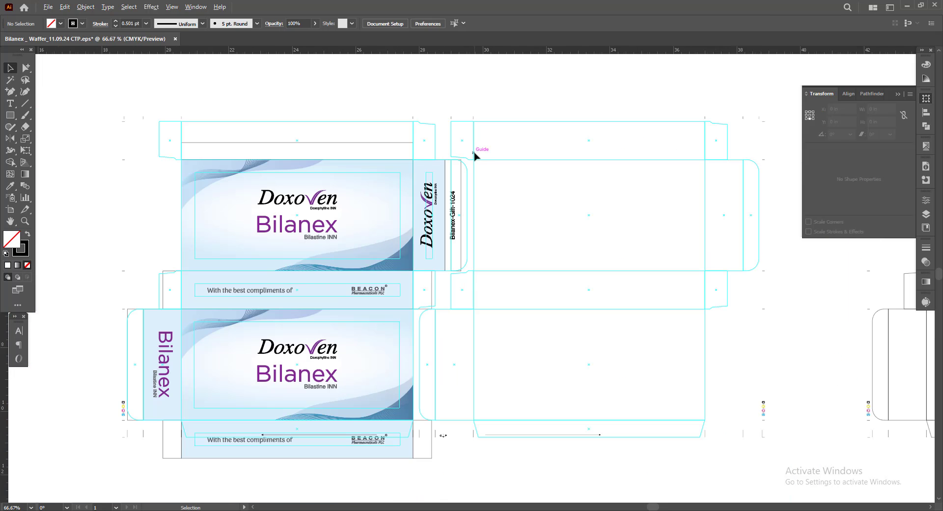
{"action": "scroll", "coordinate": [489, 158], "scroll_direction": "down", "scroll_amount": 2}
{"action": "left_click_drag", "start_coordinate": [495, 216], "coordinate": [295, 211]}
Reselect the whole carton artwork and rotate it 180° so it sits upside down.
{"action": "left_click", "coordinate": [408, 324]}
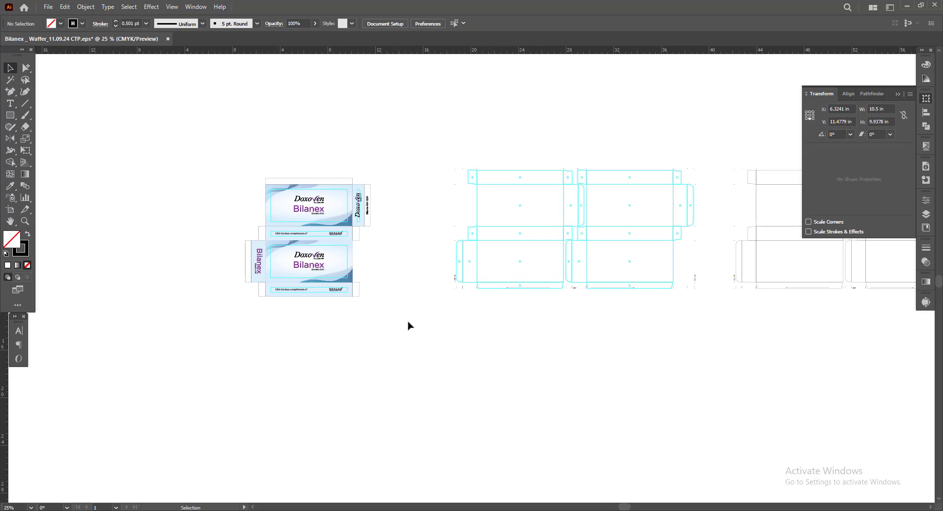
{"action": "left_click_drag", "start_coordinate": [190, 134], "coordinate": [388, 314]}
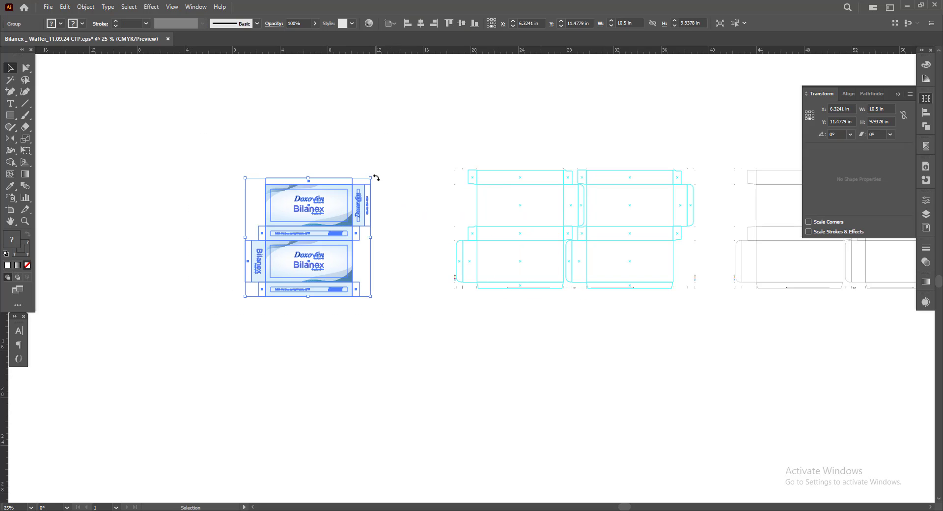
{"action": "left_click_drag", "start_coordinate": [376, 177], "coordinate": [219, 316]}
Select the light-blue side panel rectangle and check the application preferences.
{"action": "scroll", "coordinate": [238, 243], "scroll_direction": "up", "scroll_amount": 4}
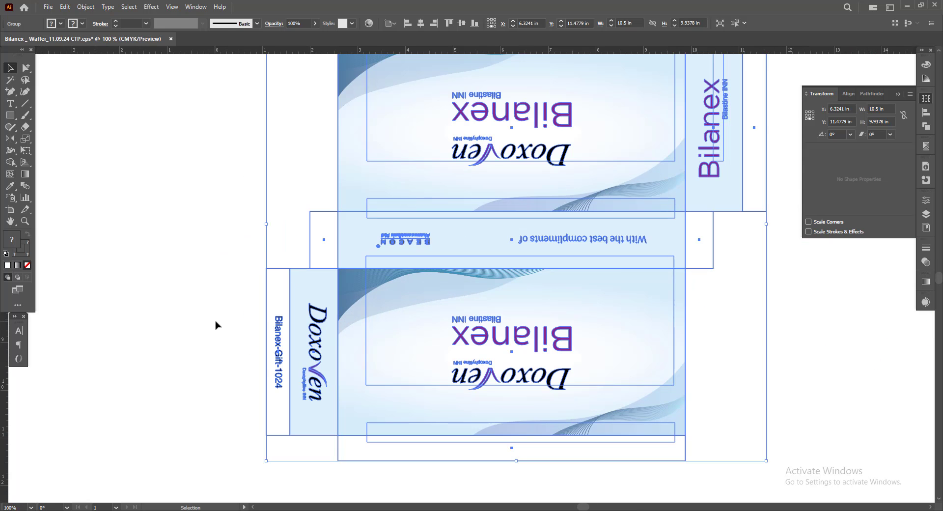
{"action": "left_click", "coordinate": [216, 326]}
{"action": "scroll", "coordinate": [137, 204], "scroll_direction": "down", "scroll_amount": 2}
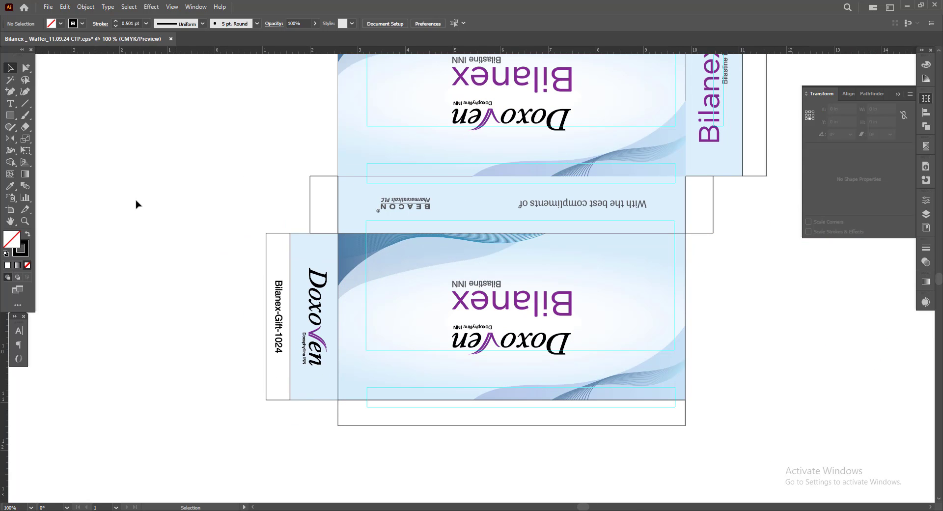
{"action": "left_click", "coordinate": [314, 252]}
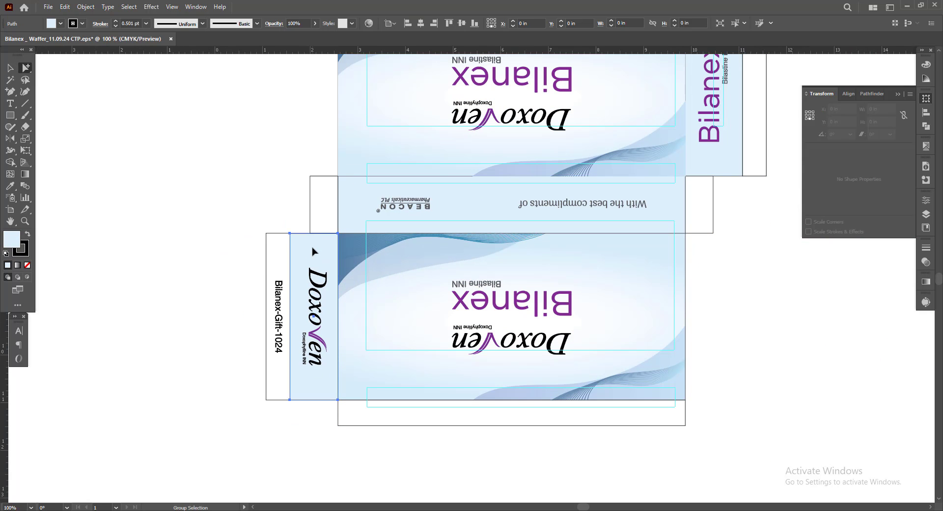
{"action": "left_click", "coordinate": [289, 209]}
{"action": "left_click", "coordinate": [427, 24]}
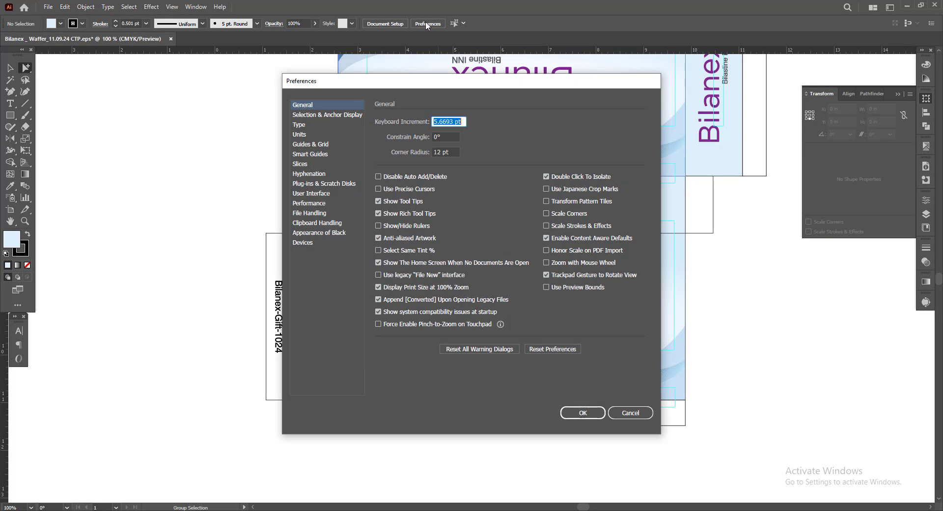
{"action": "key", "text": "Return"}
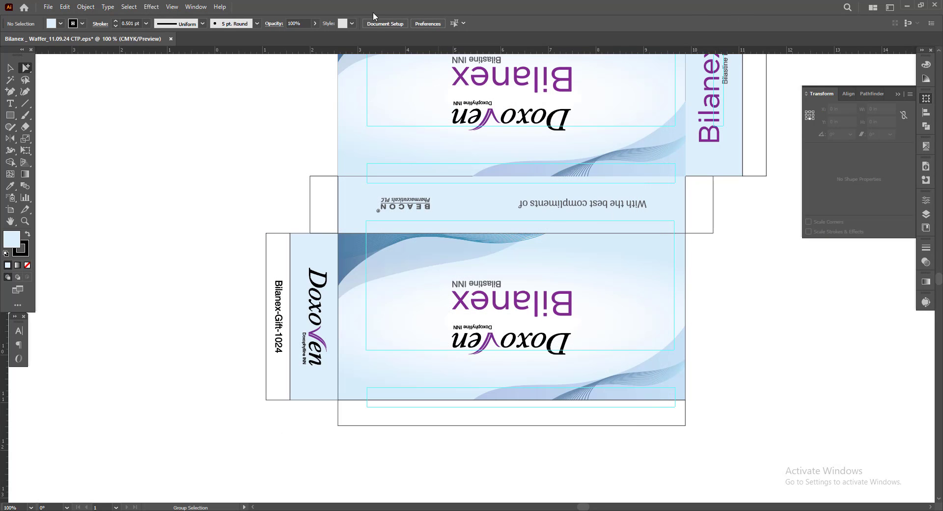
Nudge the left flap's outer edge points left to widen the flap.
{"action": "left_click_drag", "start_coordinate": [25, 68], "coordinate": [52, 68]}
{"action": "left_click_drag", "start_coordinate": [230, 207], "coordinate": [298, 436]}
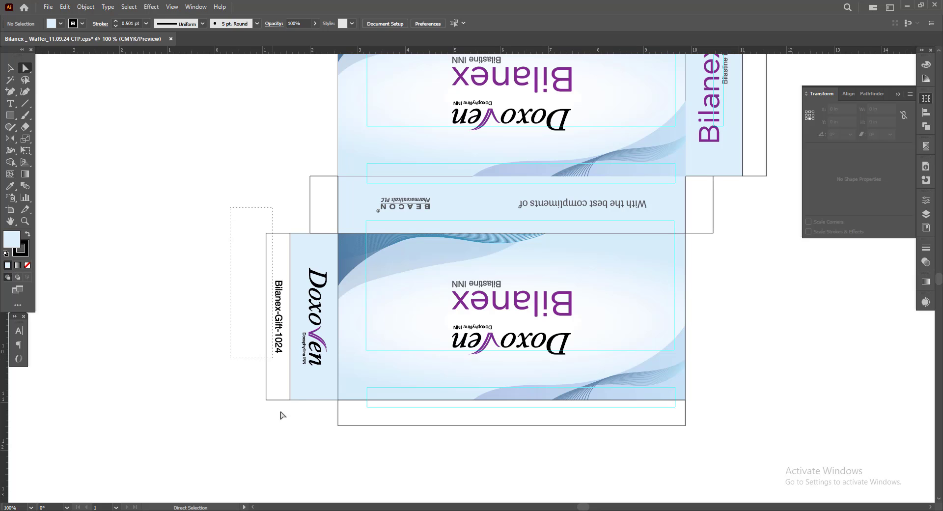
{"action": "key", "text": "Left"}
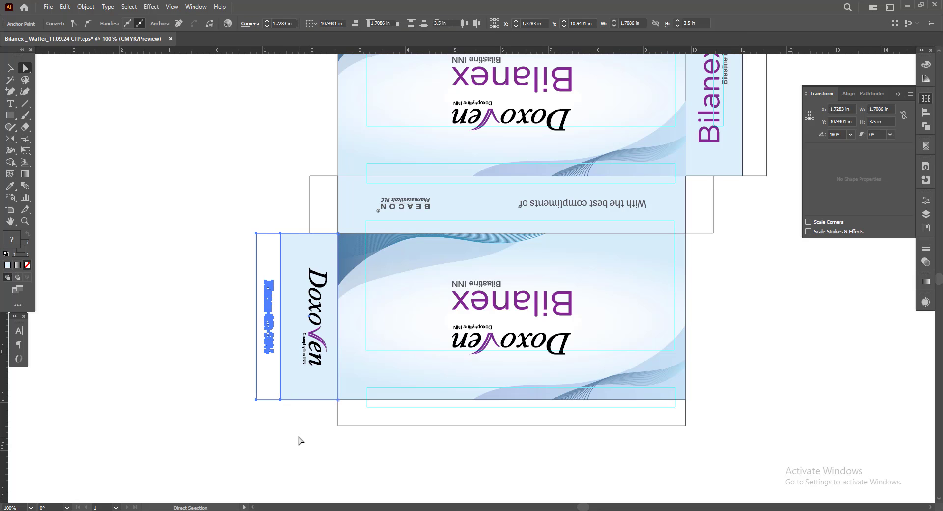
{"action": "left_click", "coordinate": [215, 347]}
Add a vertical ruler guide along the left flap's edge.
{"action": "left_click", "coordinate": [300, 257], "text": "alt"}
{"action": "scroll", "coordinate": [300, 257], "scroll_direction": "up", "scroll_amount": 1}
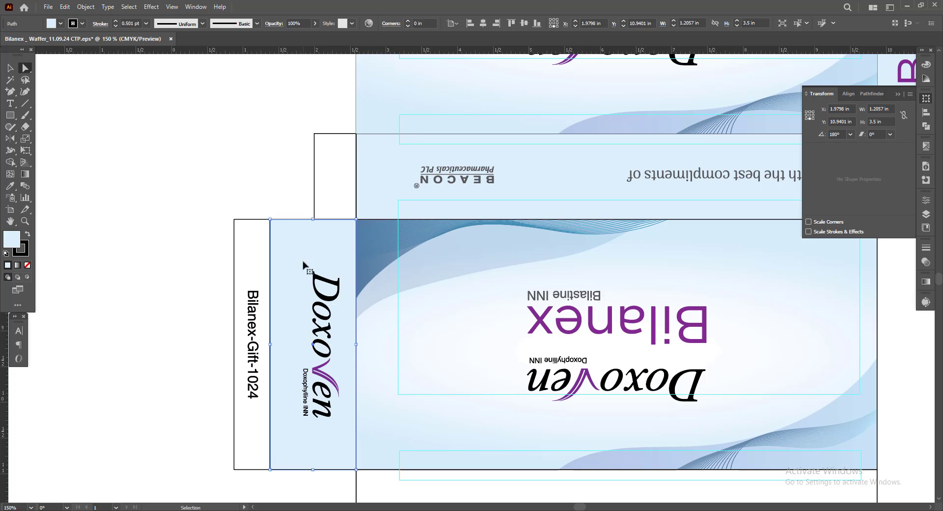
{"action": "left_click_drag", "start_coordinate": [4, 390], "coordinate": [313, 349]}
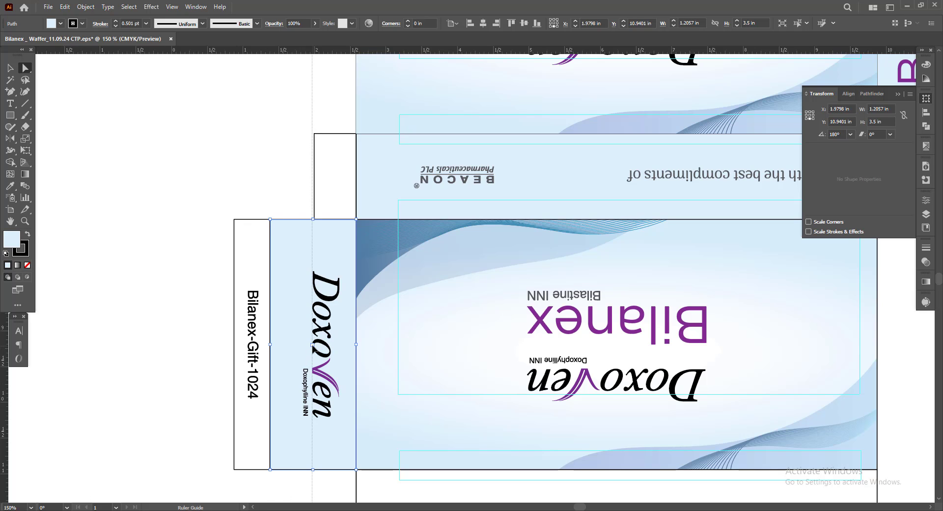
Move the vertical Doxoven name further left on its side panel.
{"action": "left_click", "coordinate": [10, 68]}
{"action": "left_click", "coordinate": [334, 297]}
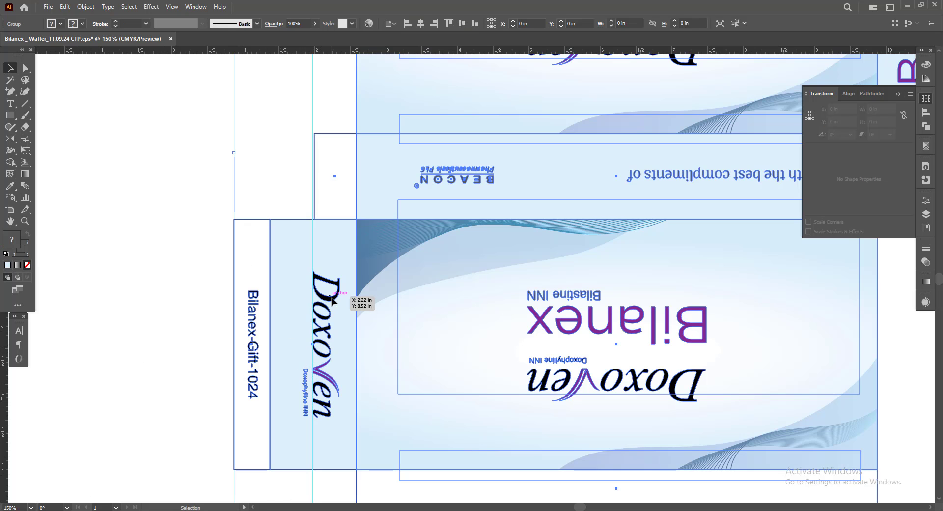
{"action": "right_click", "coordinate": [334, 297]}
{"action": "key", "text": "Escape"}
{"action": "left_click", "coordinate": [328, 300]}
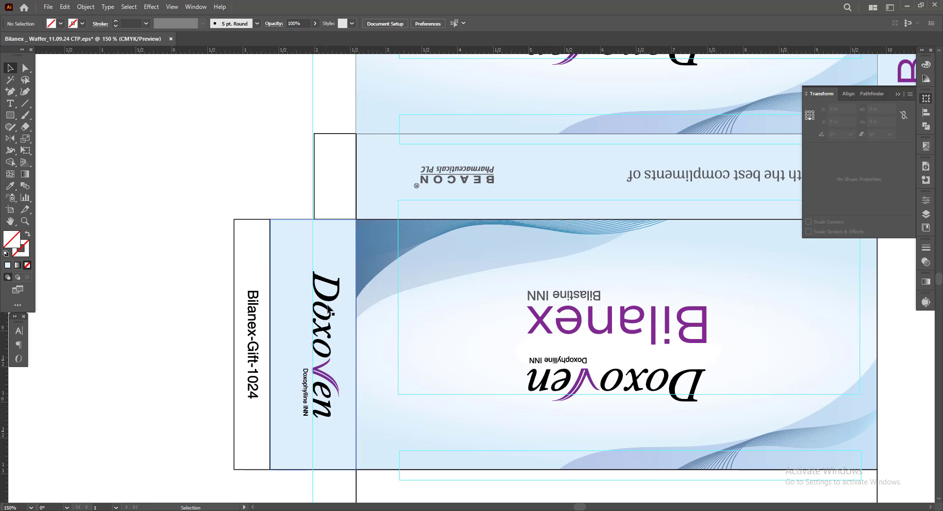
{"action": "scroll", "coordinate": [331, 302], "scroll_direction": "up", "scroll_amount": 4}
{"action": "left_click_drag", "start_coordinate": [330, 301], "coordinate": [297, 301]}
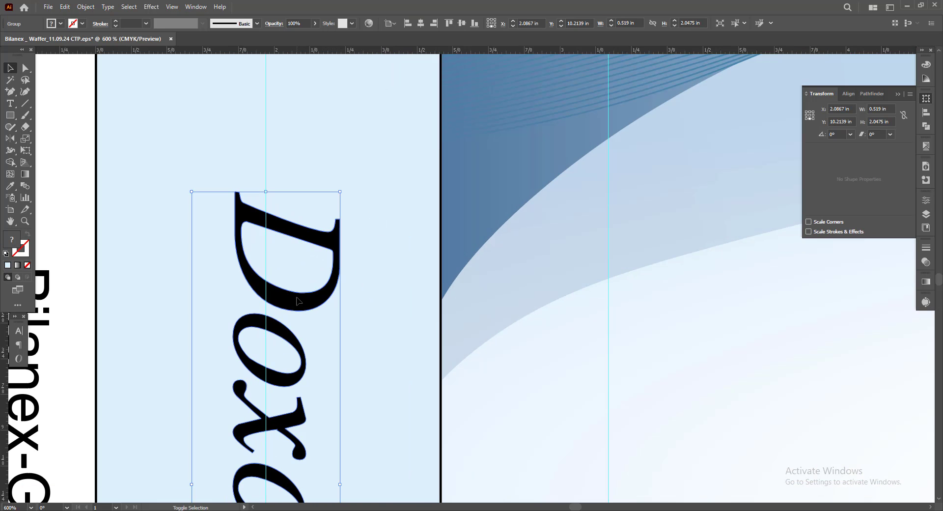
{"action": "scroll", "coordinate": [297, 301], "scroll_direction": "down", "scroll_amount": 4}
{"action": "scroll", "coordinate": [326, 299], "scroll_direction": "down", "scroll_amount": 2}
Delete the right dieline group and clear all guides from the document.
{"action": "left_click", "coordinate": [240, 393]}
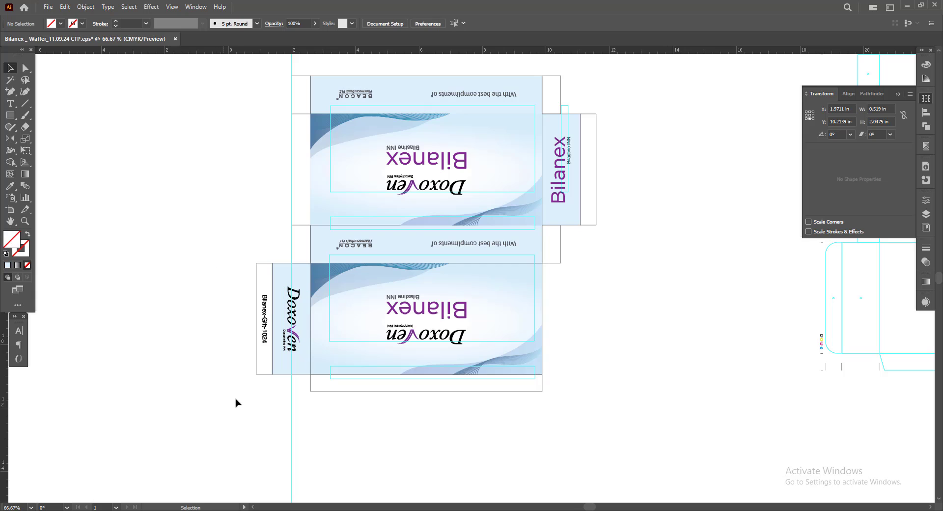
{"action": "scroll", "coordinate": [292, 441], "scroll_direction": "down", "scroll_amount": 1}
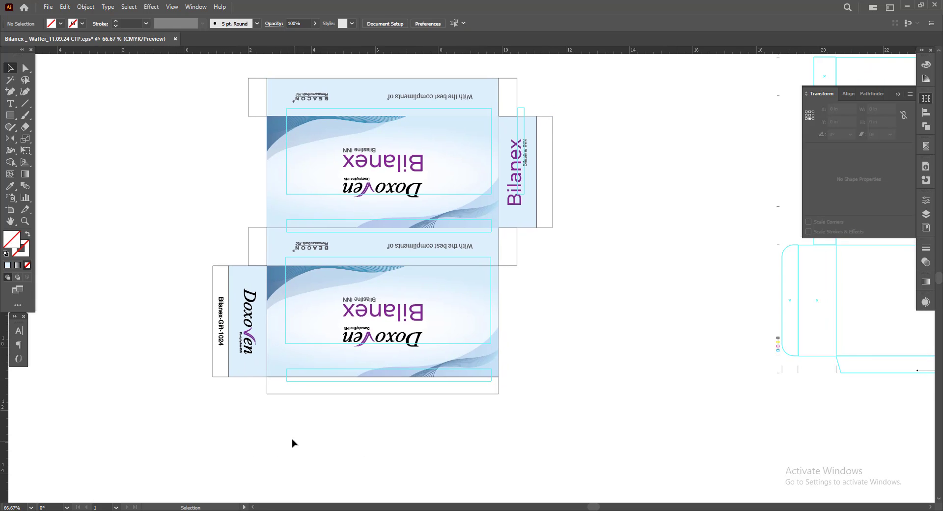
{"action": "left_click_drag", "start_coordinate": [212, 143], "coordinate": [540, 444]}
{"action": "left_click", "coordinate": [513, 418]}
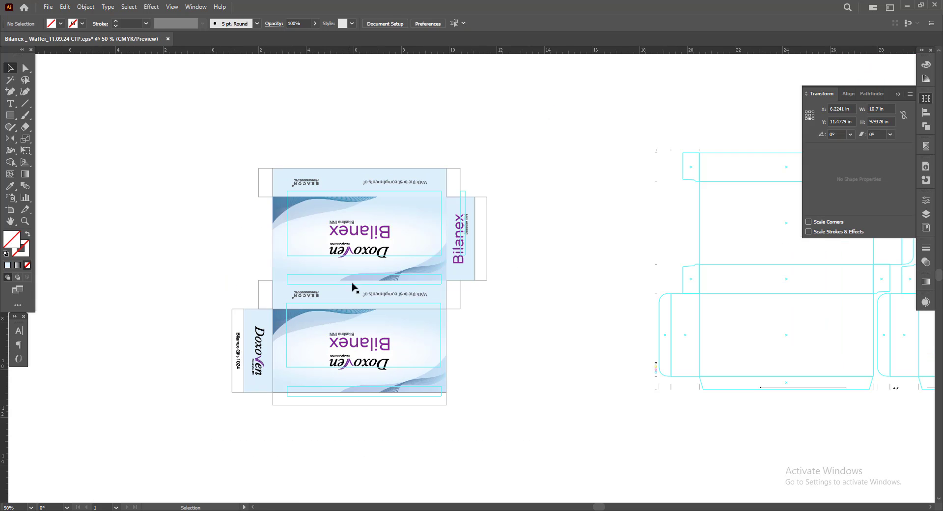
{"action": "scroll", "coordinate": [449, 432], "scroll_direction": "down", "scroll_amount": 2}
{"action": "scroll", "coordinate": [362, 347], "scroll_direction": "up", "scroll_amount": 1}
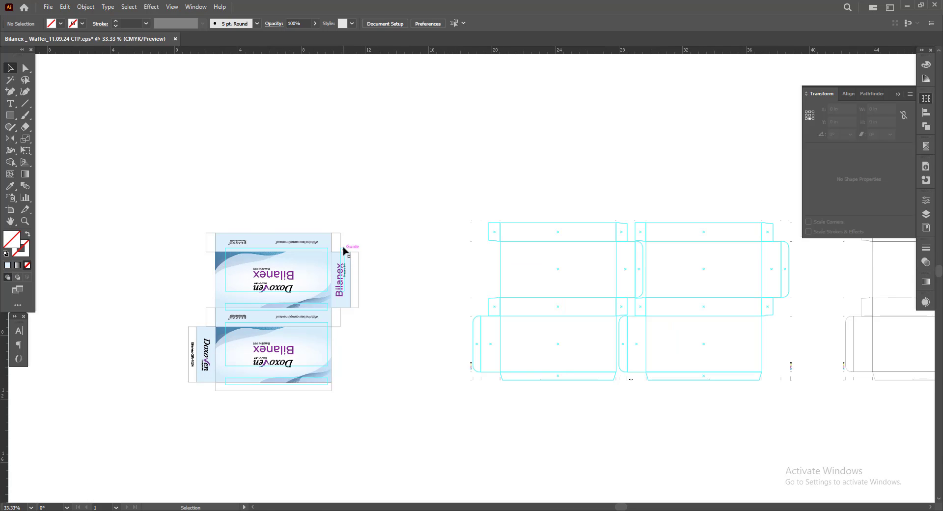
{"action": "scroll", "coordinate": [363, 221], "scroll_direction": "right", "scroll_amount": 3}
{"action": "left_click_drag", "start_coordinate": [358, 181], "coordinate": [707, 425]}
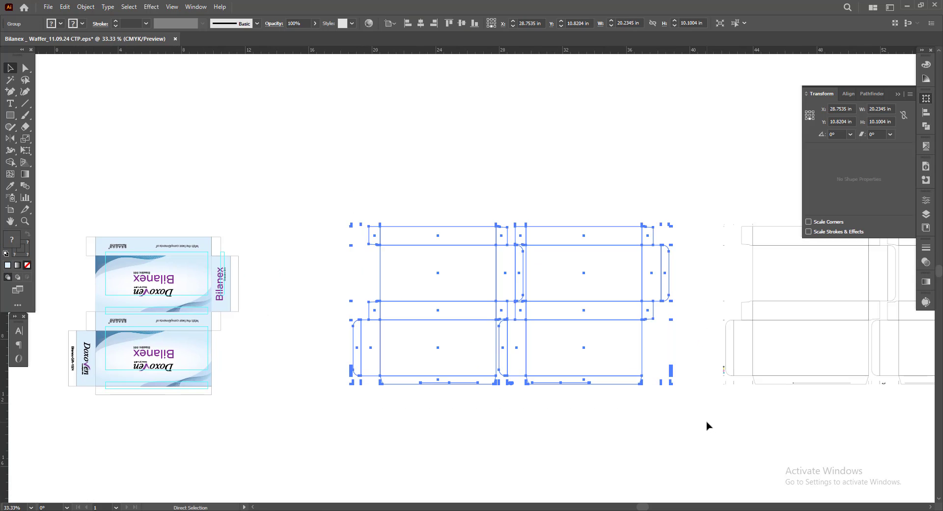
{"action": "key", "text": "Delete"}
{"action": "left_click", "coordinate": [172, 7]}
{"action": "mouse_move", "coordinate": [189, 408]}
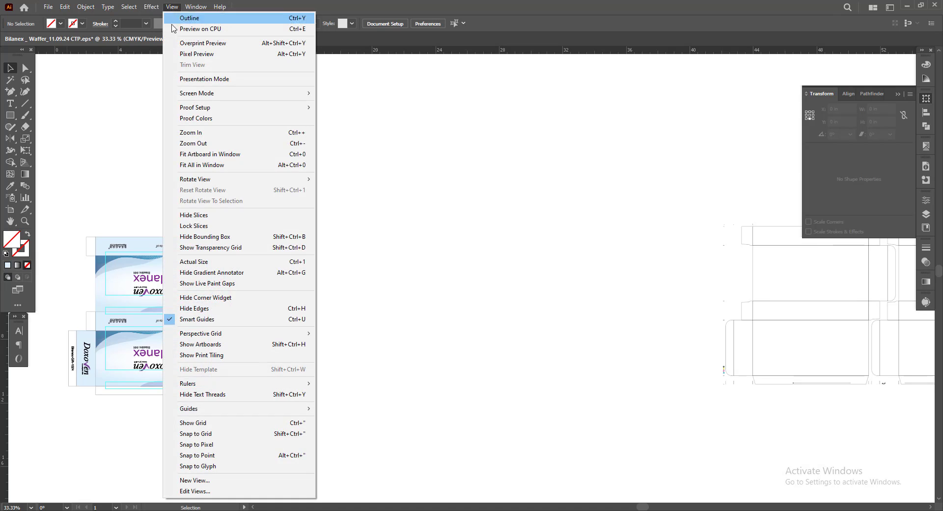
{"action": "left_click", "coordinate": [362, 451]}
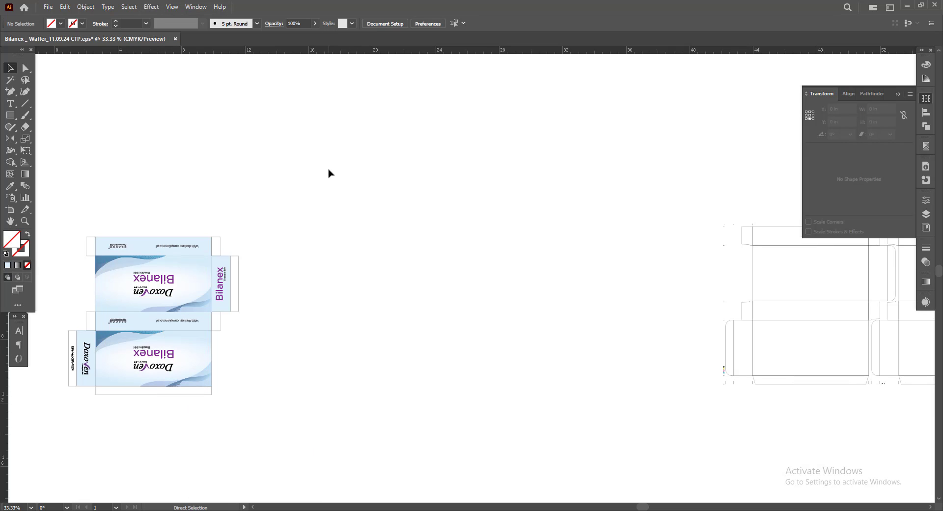
Undo to restore the dieline group, then reselect the carton artwork on the left.
{"action": "key", "text": "ctrl+z"}
{"action": "left_click_drag", "start_coordinate": [321, 184], "coordinate": [690, 419]}
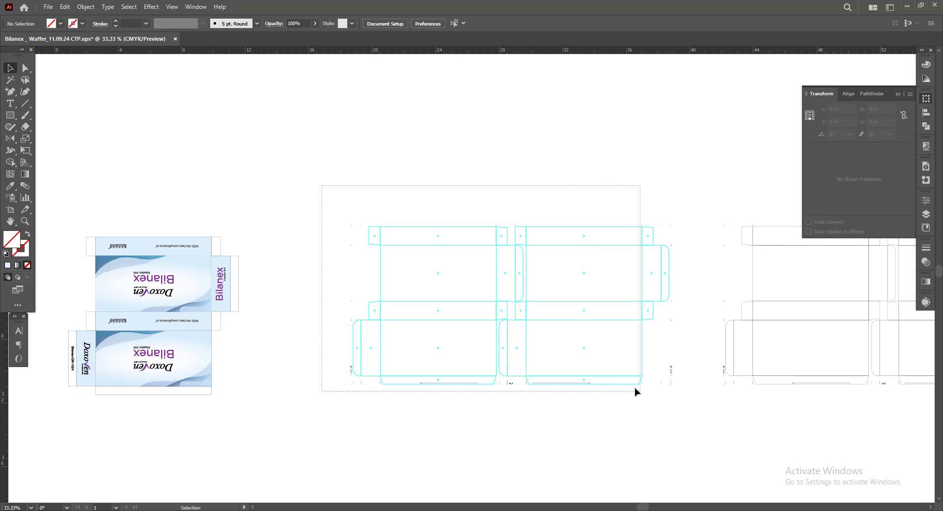
{"action": "left_click", "coordinate": [361, 458]}
{"action": "scroll", "coordinate": [313, 446], "scroll_direction": "left", "scroll_amount": 3}
{"action": "left_click_drag", "start_coordinate": [112, 176], "coordinate": [324, 418]}
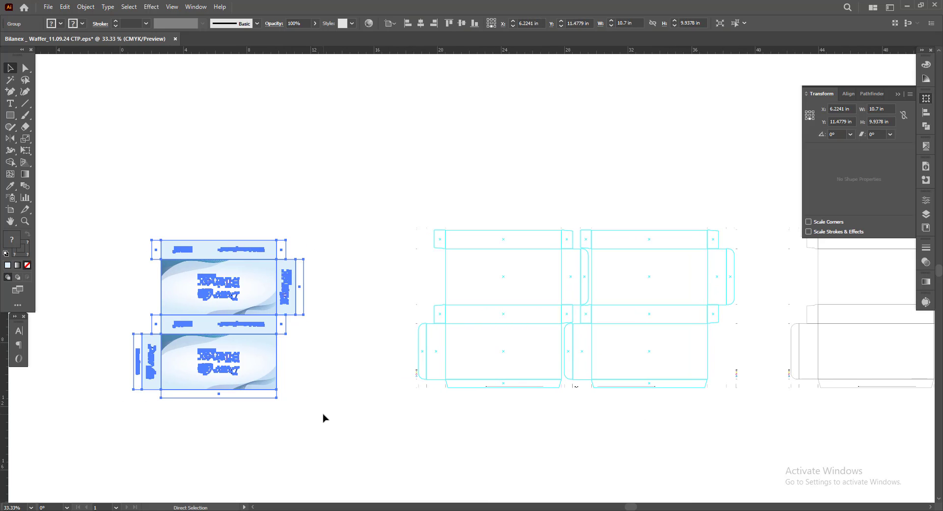
Move the carton artwork onto the cyan dieline with the Selection tool.
{"action": "key", "text": "v"}
{"action": "mouse_move", "coordinate": [189, 352]}
{"action": "left_mouse_down"}
{"action": "mouse_move", "coordinate": [487, 353]}
{"action": "mouse_move", "coordinate": [374, 342]}
{"action": "mouse_move", "coordinate": [392, 314]}
{"action": "left_mouse_up"}
{"action": "scroll", "coordinate": [486, 352], "scroll_direction": "up", "scroll_amount": 5}
{"action": "scroll", "coordinate": [411, 339], "scroll_direction": "up", "scroll_amount": 4}
{"action": "scroll", "coordinate": [343, 349], "scroll_direction": "down", "scroll_amount": 4}
{"action": "left_click", "coordinate": [133, 300]}
Zoom in and nudge the artwork so it lines up with the dieline edge.
{"action": "scroll", "coordinate": [264, 343], "scroll_direction": "up", "scroll_amount": 6}
{"action": "scroll", "coordinate": [351, 255], "scroll_direction": "up", "scroll_amount": 3}
{"action": "scroll", "coordinate": [380, 307], "scroll_direction": "down", "scroll_amount": 6}
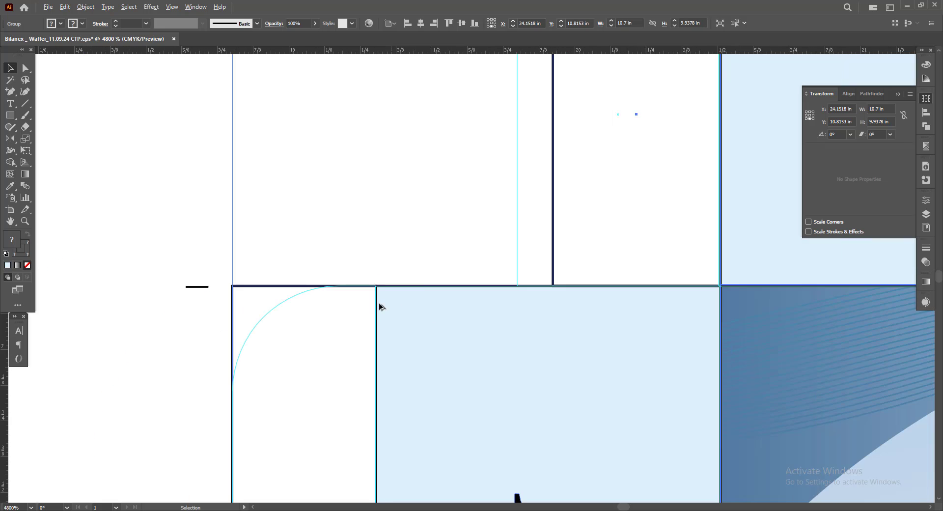
{"action": "scroll", "coordinate": [118, 296], "scroll_direction": "down", "scroll_amount": 3}
{"action": "left_click", "coordinate": [133, 298]}
{"action": "scroll", "coordinate": [135, 299], "scroll_direction": "down", "scroll_amount": 6}
{"action": "scroll", "coordinate": [196, 391], "scroll_direction": "right", "scroll_amount": 5}
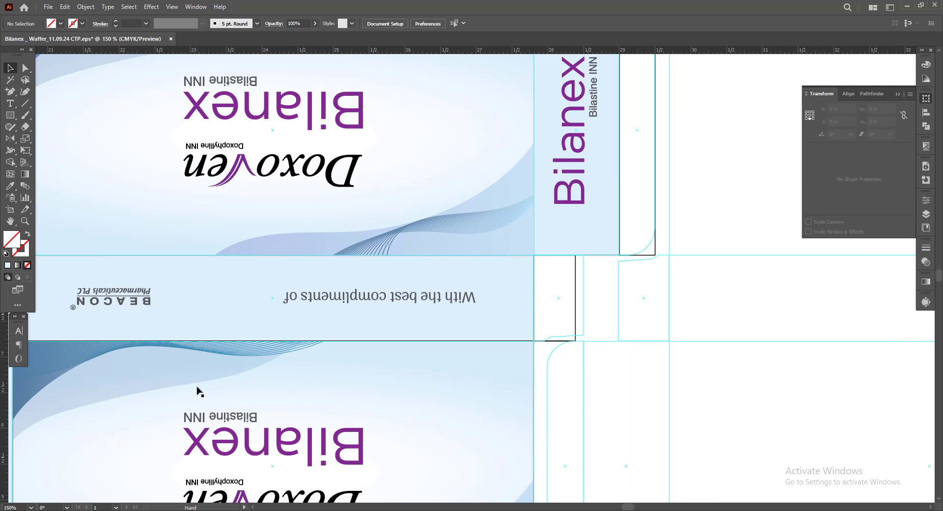
{"action": "scroll", "coordinate": [524, 345], "scroll_direction": "down", "scroll_amount": 2}
{"action": "scroll", "coordinate": [692, 212], "scroll_direction": "up", "scroll_amount": 4}
{"action": "scroll", "coordinate": [549, 279], "scroll_direction": "up", "scroll_amount": 3}
{"action": "scroll", "coordinate": [549, 279], "scroll_direction": "up", "scroll_amount": 3}
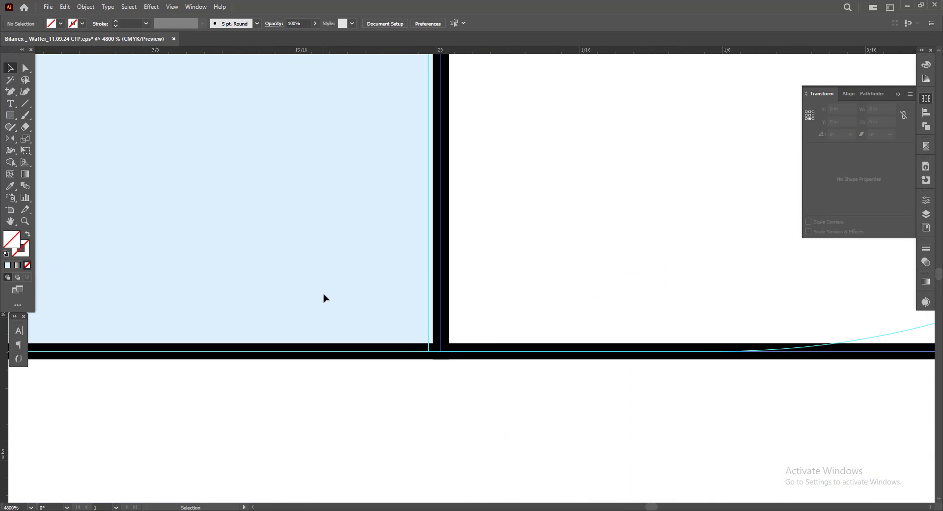
{"action": "left_click_drag", "start_coordinate": [323, 297], "coordinate": [290, 304]}
{"action": "scroll", "coordinate": [357, 334], "scroll_direction": "down", "scroll_amount": 5}
{"action": "left_click", "coordinate": [331, 383]}
Fit the Bilanex side-panel artwork onto the dieline's right end panel.
{"action": "scroll", "coordinate": [329, 373], "scroll_direction": "down", "scroll_amount": 4}
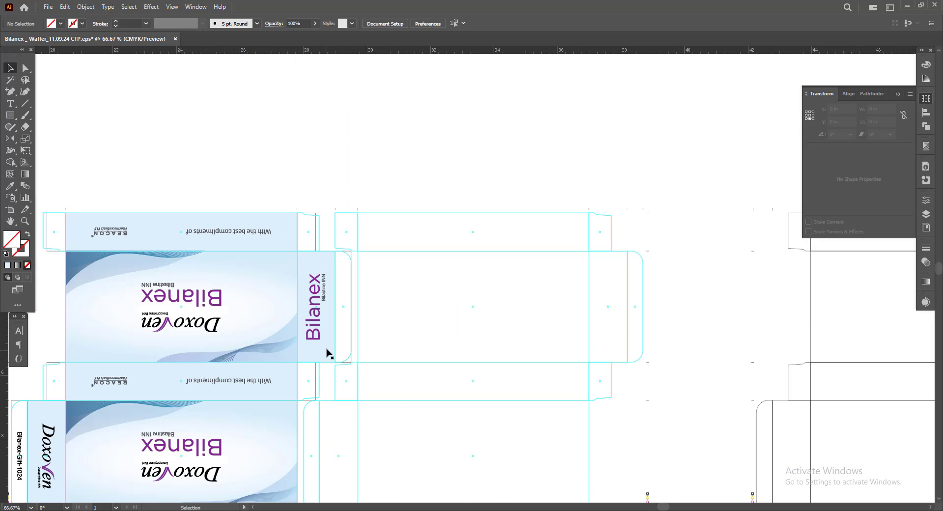
{"action": "scroll", "coordinate": [327, 352], "scroll_direction": "down", "scroll_amount": 3}
{"action": "scroll", "coordinate": [311, 259], "scroll_direction": "left", "scroll_amount": 3}
{"action": "left_click_drag", "start_coordinate": [341, 244], "coordinate": [639, 260]}
{"action": "scroll", "coordinate": [729, 261], "scroll_direction": "up", "scroll_amount": 5}
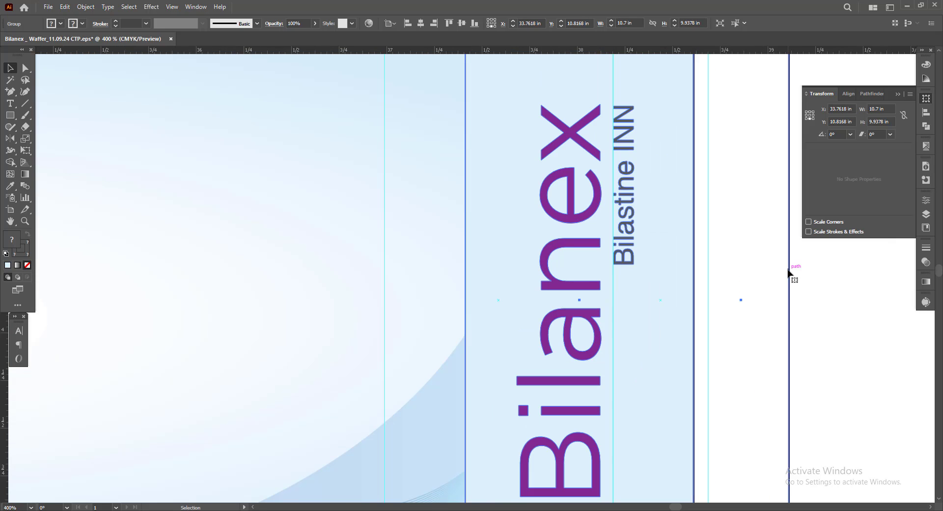
{"action": "left_click_drag", "start_coordinate": [787, 272], "coordinate": [709, 276]}
{"action": "scroll", "coordinate": [708, 276], "scroll_direction": "down", "scroll_amount": 2}
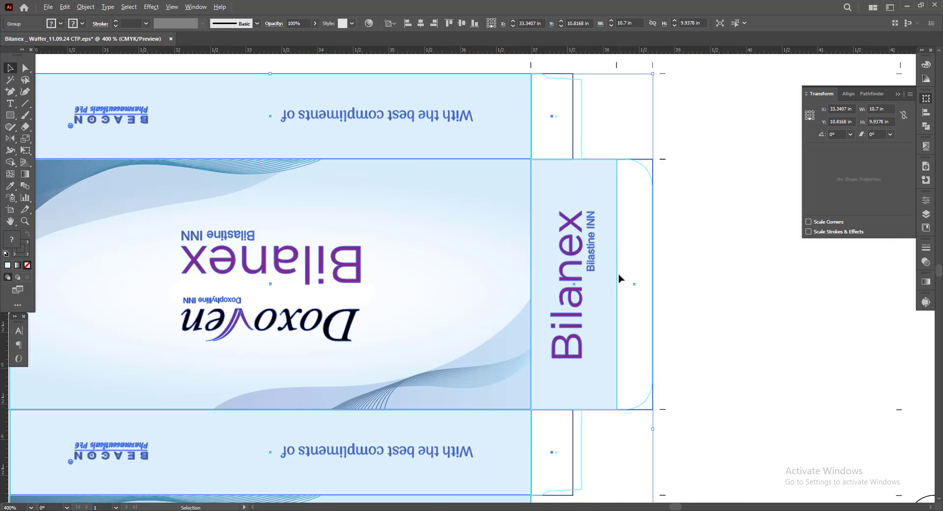
{"action": "scroll", "coordinate": [709, 272], "scroll_direction": "down", "scroll_amount": 2}
{"action": "left_click", "coordinate": [712, 274]}
Survey the carton layout and close the Transform panel.
{"action": "scroll", "coordinate": [712, 274], "scroll_direction": "down", "scroll_amount": 1}
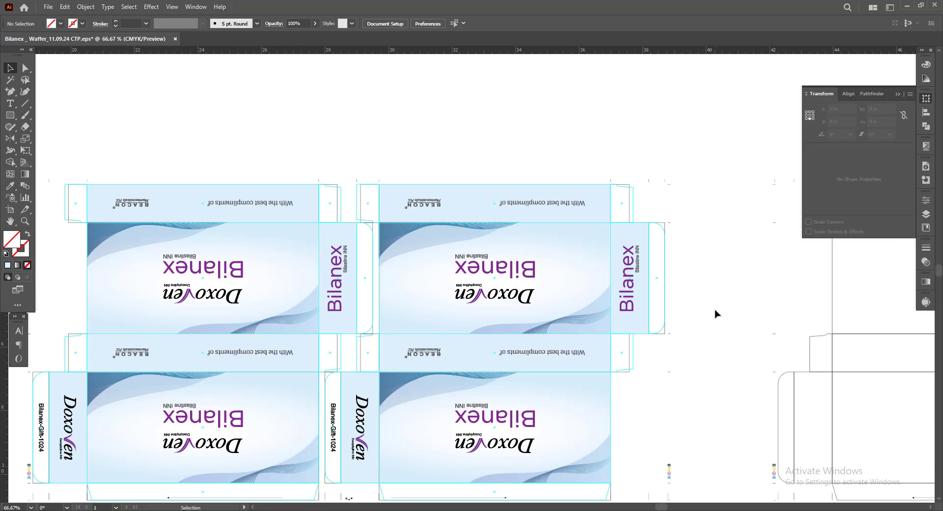
{"action": "scroll", "coordinate": [716, 313], "scroll_direction": "down", "scroll_amount": 1}
{"action": "scroll", "coordinate": [287, 322], "scroll_direction": "up", "scroll_amount": 2}
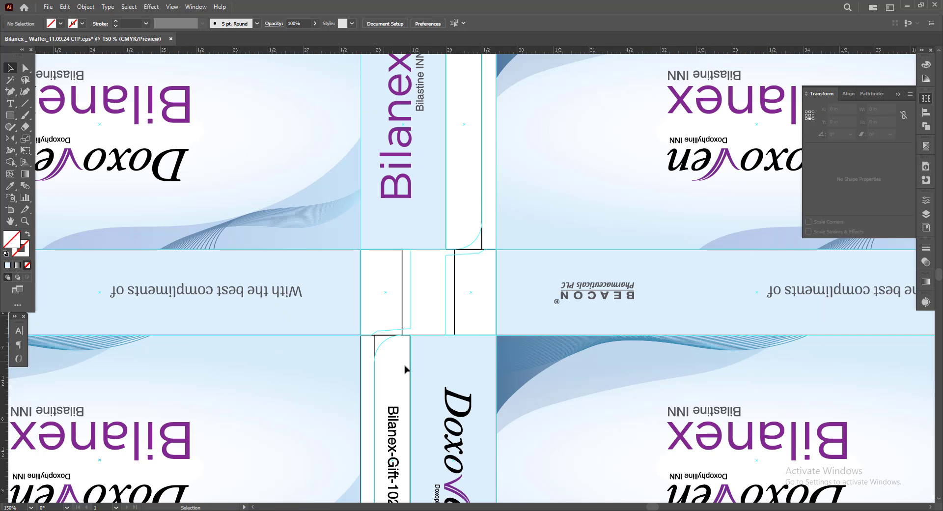
{"action": "scroll", "coordinate": [421, 368], "scroll_direction": "up", "scroll_amount": 1}
{"action": "scroll", "coordinate": [368, 319], "scroll_direction": "down", "scroll_amount": 3}
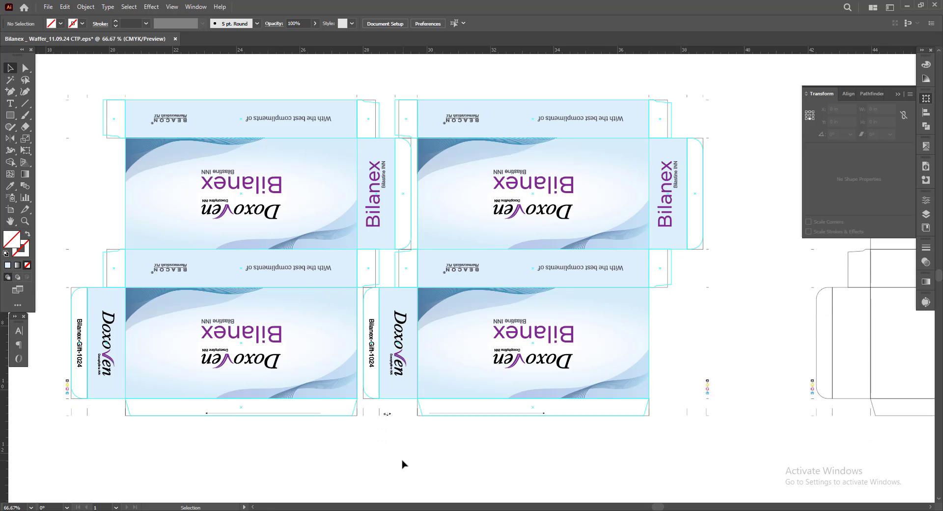
{"action": "scroll", "coordinate": [358, 435], "scroll_direction": "down", "scroll_amount": 2}
{"action": "scroll", "coordinate": [358, 436], "scroll_direction": "right", "scroll_amount": 2}
{"action": "scroll", "coordinate": [358, 436], "scroll_direction": "left", "scroll_amount": 3}
{"action": "scroll", "coordinate": [424, 438], "scroll_direction": "left", "scroll_amount": 1}
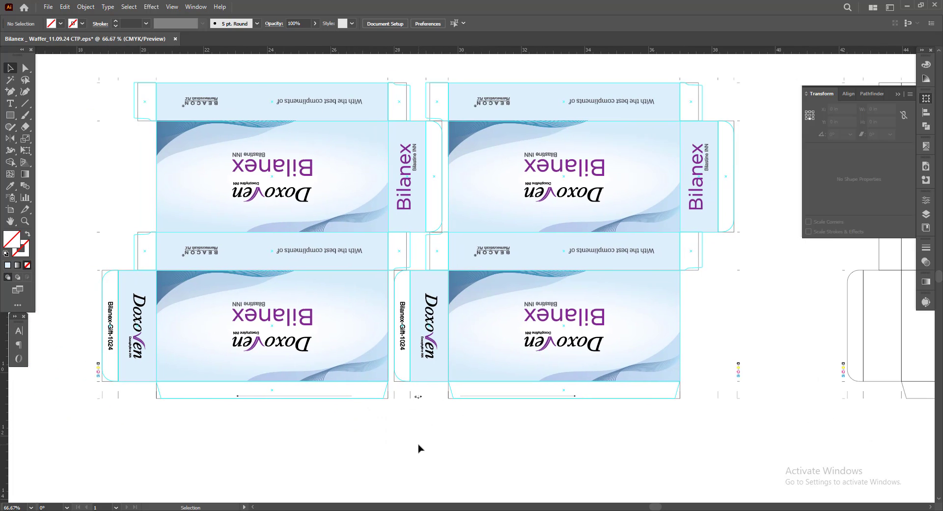
{"action": "scroll", "coordinate": [417, 447], "scroll_direction": "down", "scroll_amount": 1}
{"action": "scroll", "coordinate": [366, 448], "scroll_direction": "right", "scroll_amount": 2}
{"action": "scroll", "coordinate": [366, 448], "scroll_direction": "up", "scroll_amount": 2}
{"action": "scroll", "coordinate": [366, 448], "scroll_direction": "left", "scroll_amount": 1}
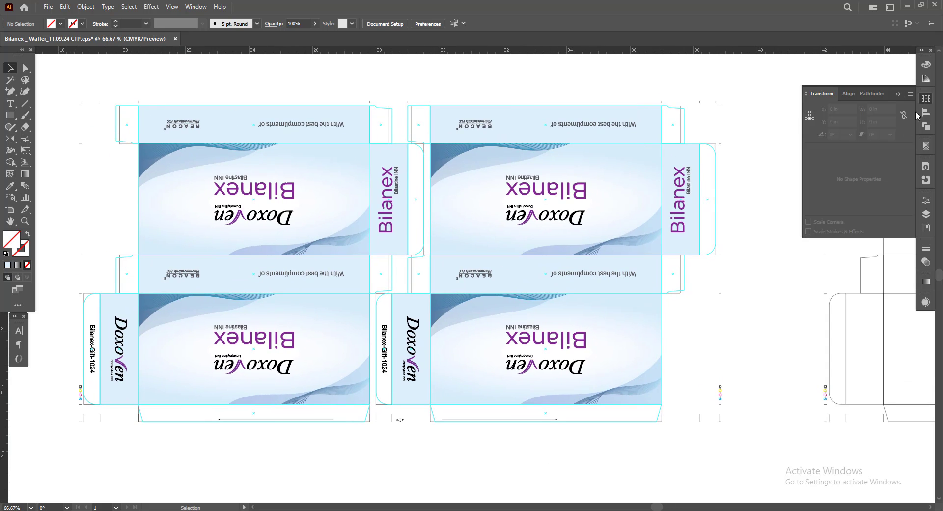
{"action": "left_click", "coordinate": [900, 95]}
Delete the separate outline dieline on the right.
{"action": "scroll", "coordinate": [349, 146], "scroll_direction": "up", "scroll_amount": 1}
{"action": "scroll", "coordinate": [137, 137], "scroll_direction": "down", "scroll_amount": 2}
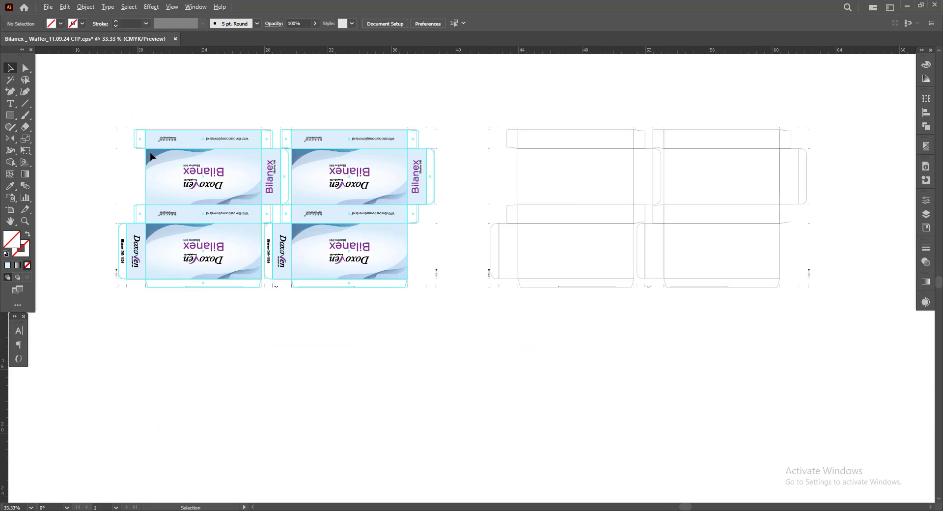
{"action": "scroll", "coordinate": [444, 432], "scroll_direction": "right", "scroll_amount": 3}
{"action": "scroll", "coordinate": [445, 432], "scroll_direction": "up", "scroll_amount": 2}
{"action": "left_click_drag", "start_coordinate": [386, 157], "coordinate": [791, 383]}
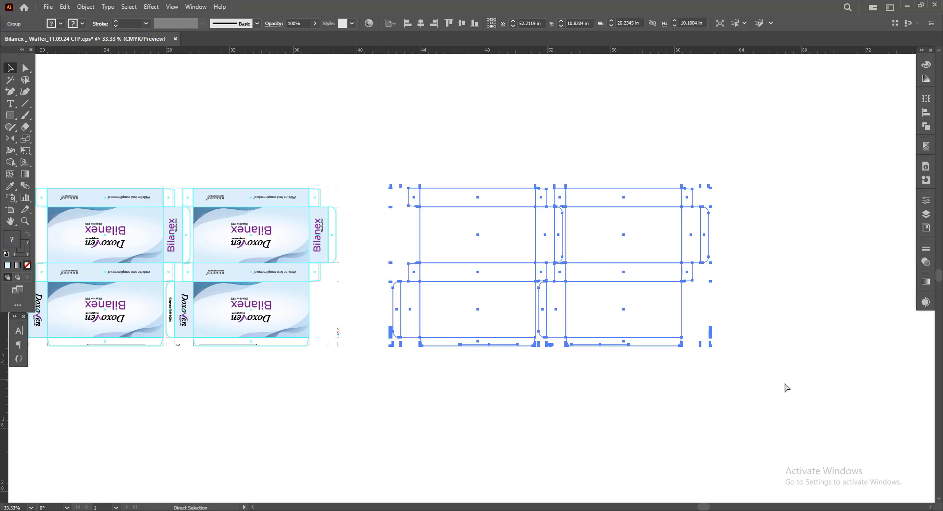
{"action": "key", "text": "Delete"}
{"action": "scroll", "coordinate": [526, 387], "scroll_direction": "left", "scroll_amount": 4}
{"action": "scroll", "coordinate": [526, 387], "scroll_direction": "up", "scroll_amount": 1}
{"action": "scroll", "coordinate": [138, 245], "scroll_direction": "up", "scroll_amount": 3}
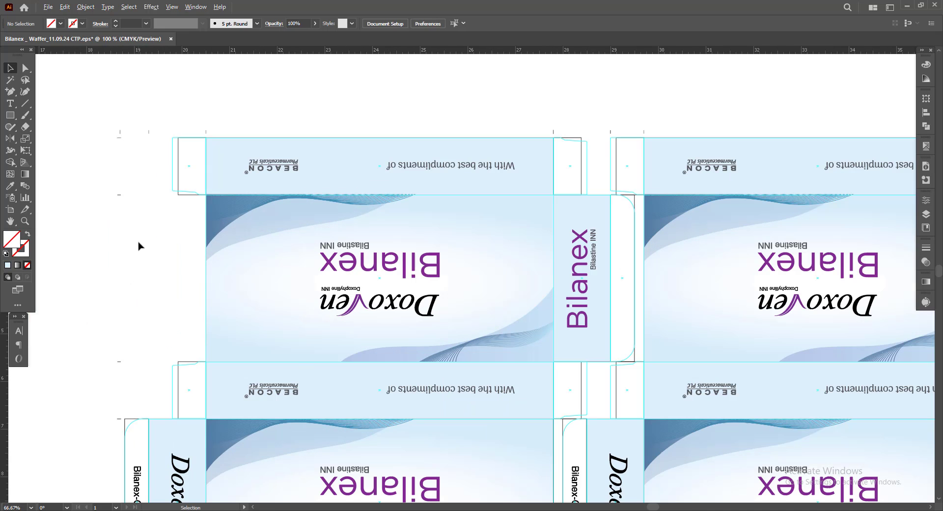
With Group Selection, select all paths sharing the flap's opacity and set their stroke to None.
{"action": "left_click", "coordinate": [27, 73]}
{"action": "left_click", "coordinate": [64, 80]}
{"action": "left_click", "coordinate": [179, 157]}
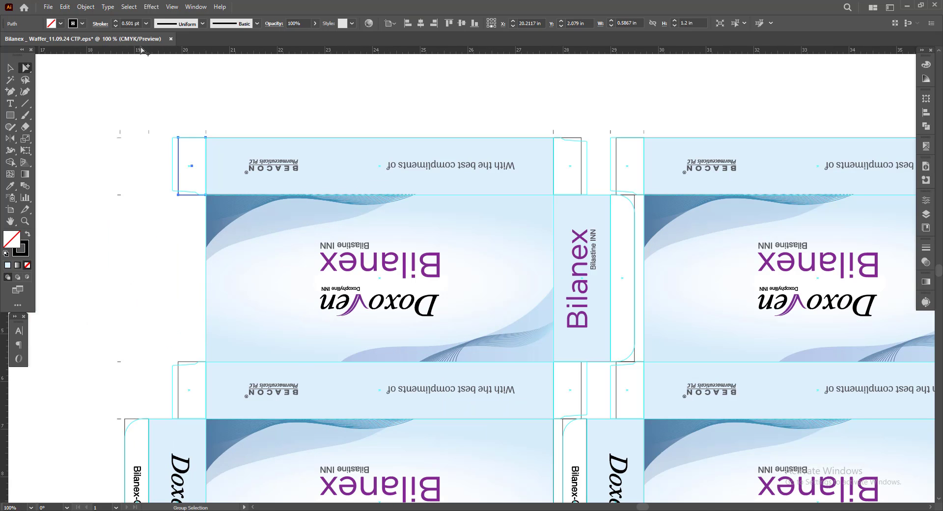
{"action": "left_click", "coordinate": [129, 6]}
{"action": "left_click", "coordinate": [285, 152]}
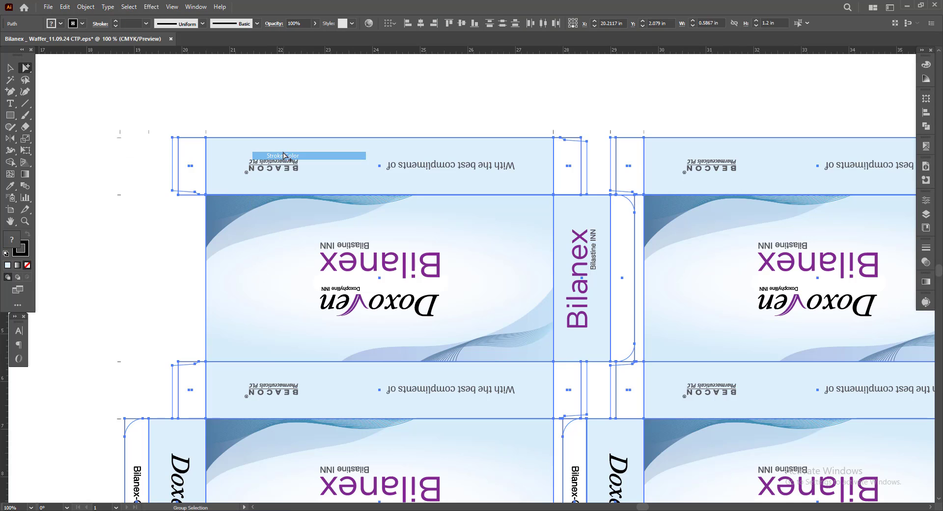
{"action": "scroll", "coordinate": [142, 116], "scroll_direction": "down", "scroll_amount": 1}
{"action": "left_click", "coordinate": [25, 253]}
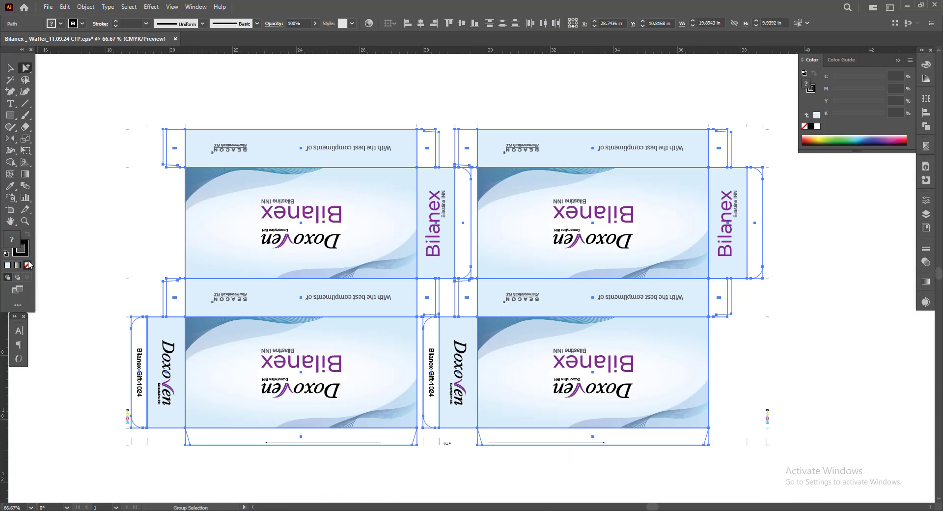
{"action": "left_click", "coordinate": [268, 99]}
Collapse the Color panel and save the EPS file.
{"action": "scroll", "coordinate": [267, 98], "scroll_direction": "up", "scroll_amount": 2}
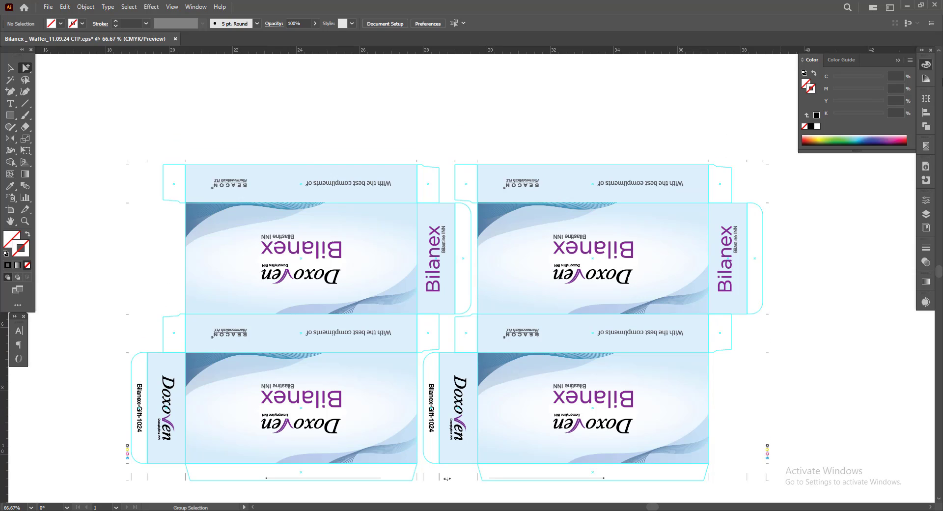
{"action": "left_click", "coordinate": [898, 61]}
{"action": "scroll", "coordinate": [335, 137], "scroll_direction": "down", "scroll_amount": 1}
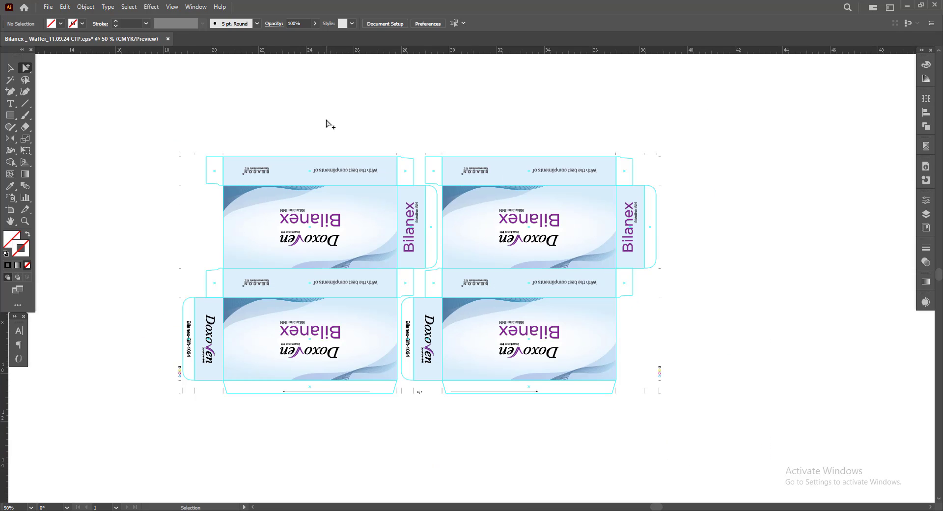
{"action": "scroll", "coordinate": [329, 160], "scroll_direction": "down", "scroll_amount": 1}
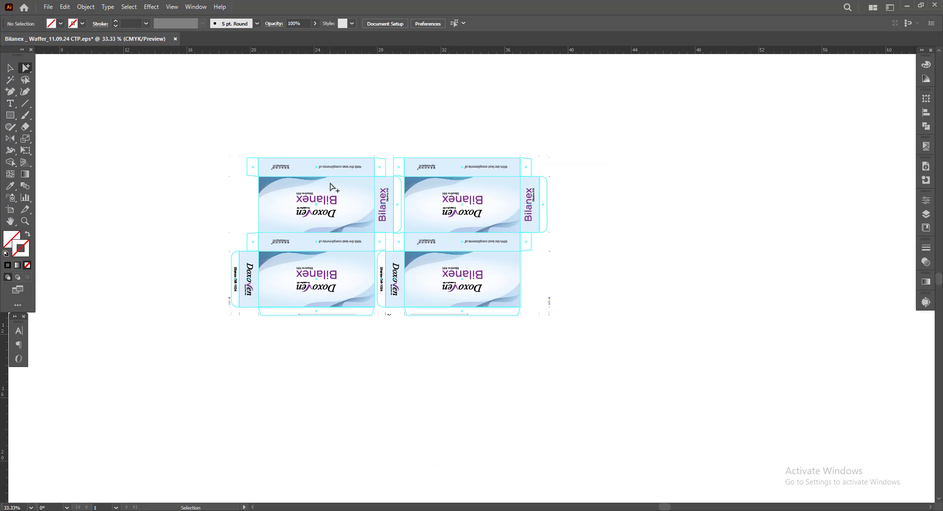
{"action": "scroll", "coordinate": [491, 452], "scroll_direction": "up", "scroll_amount": 4}
{"action": "scroll", "coordinate": [491, 452], "scroll_direction": "right", "scroll_amount": 4}
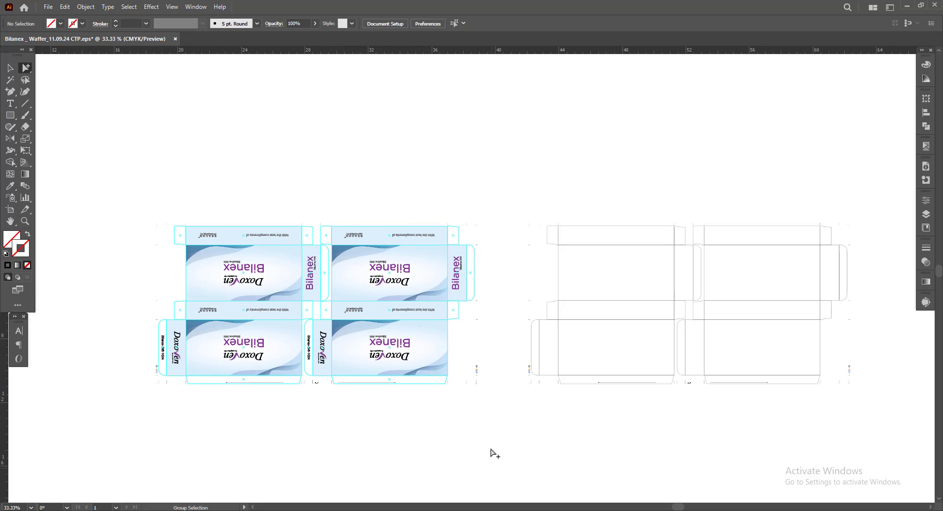
{"action": "key", "text": "ctrl+s"}
Lock the guides from the canvas context menu.
{"action": "scroll", "coordinate": [308, 393], "scroll_direction": "up", "scroll_amount": 2}
{"action": "scroll", "coordinate": [366, 423], "scroll_direction": "down", "scroll_amount": 1}
{"action": "right_click", "coordinate": [245, 84]}
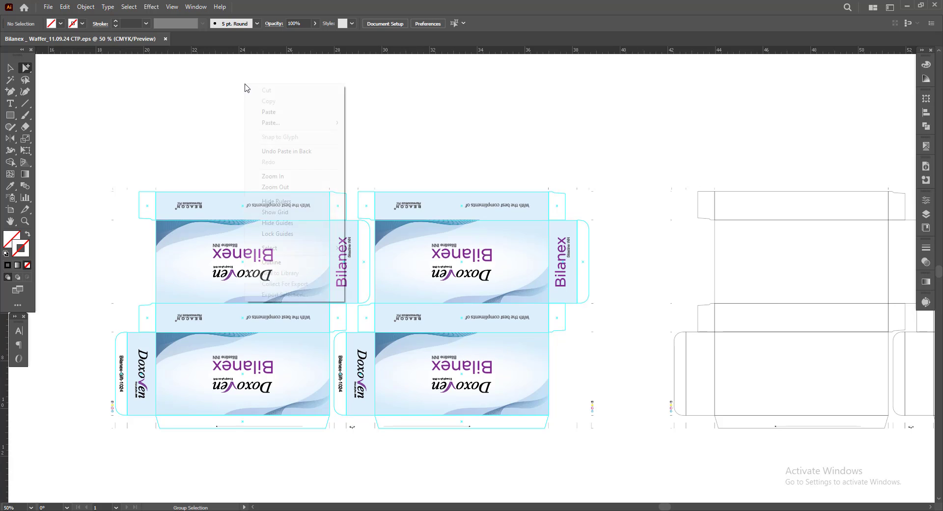
{"action": "left_click", "coordinate": [265, 235]}
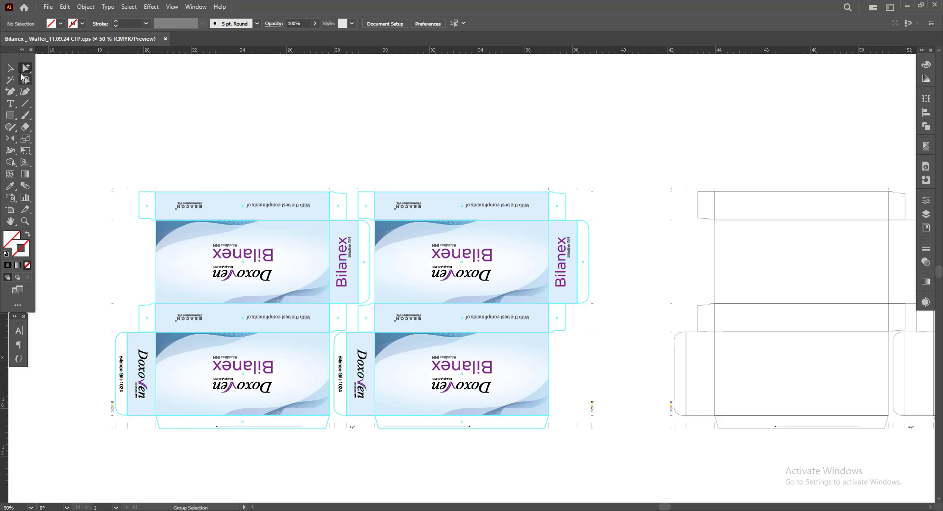
Switch to Direct Selection and zoom to the first carton's top flap.
{"action": "left_click_drag", "start_coordinate": [22, 76], "coordinate": [54, 65]}
{"action": "scroll", "coordinate": [152, 231], "scroll_direction": "up", "scroll_amount": 1}
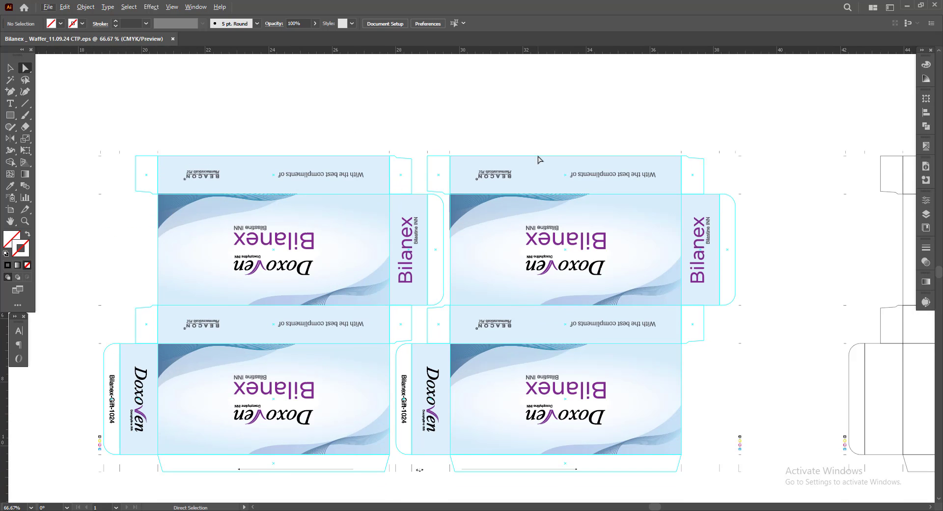
{"action": "scroll", "coordinate": [561, 423], "scroll_direction": "down", "scroll_amount": 1}
{"action": "scroll", "coordinate": [355, 371], "scroll_direction": "left", "scroll_amount": 2}
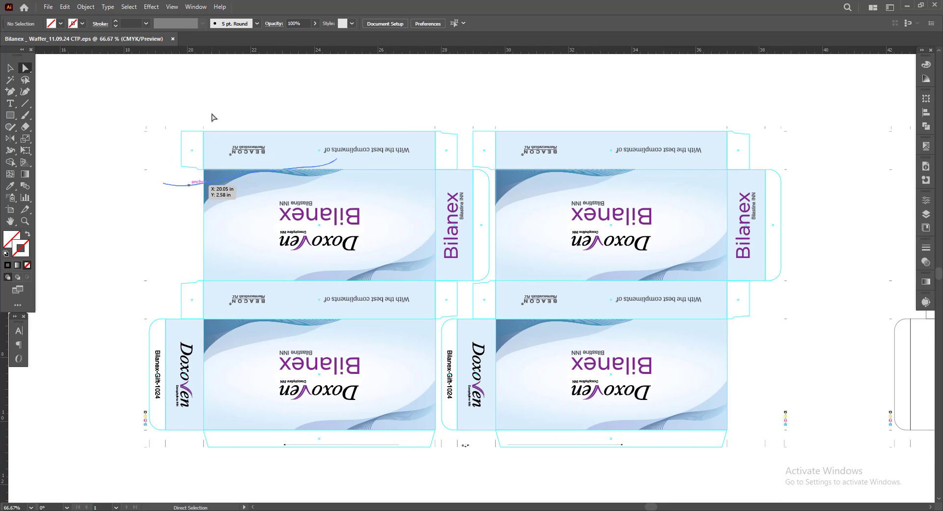
{"action": "scroll", "coordinate": [185, 158], "scroll_direction": "up", "scroll_amount": 2}
Set the keyboard increment to 2 mm and nudge the top-left flap's top edge upward.
{"action": "scroll", "coordinate": [243, 153], "scroll_direction": "up", "scroll_amount": 1}
{"action": "left_click", "coordinate": [252, 197]}
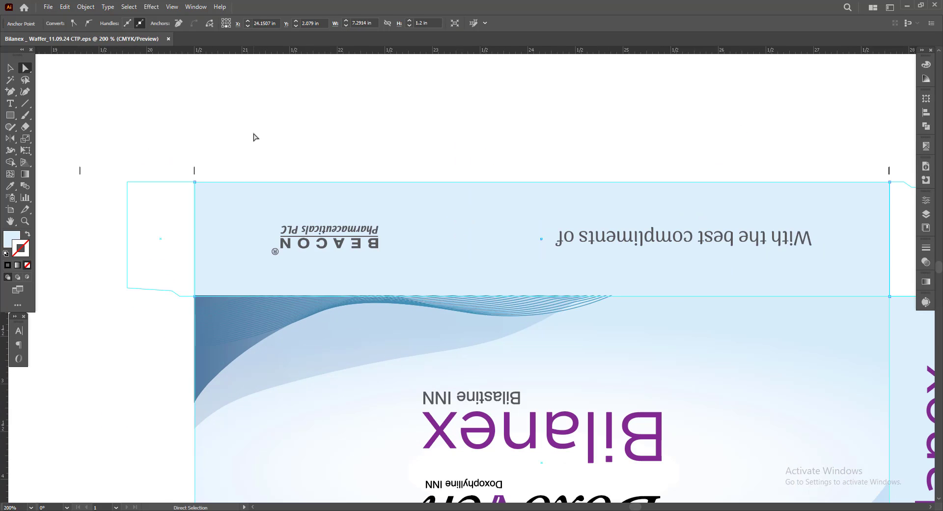
{"action": "left_click", "coordinate": [255, 137]}
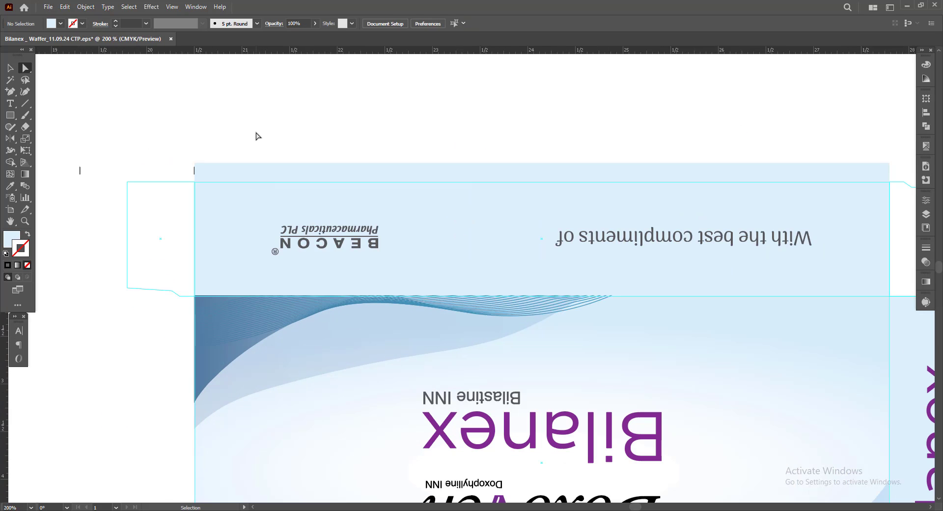
{"action": "left_click", "coordinate": [426, 25]}
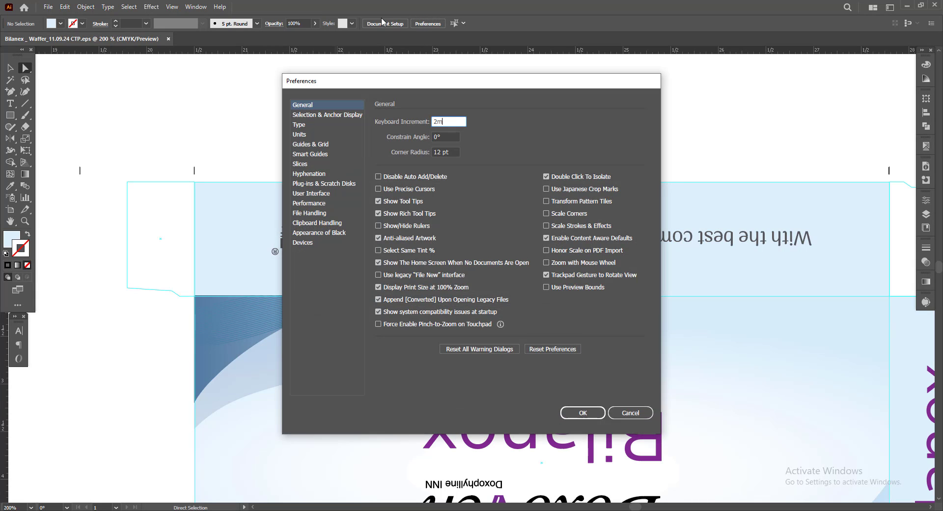
{"action": "key", "text": "Return"}
{"action": "left_click_drag", "start_coordinate": [240, 153], "coordinate": [247, 207]}
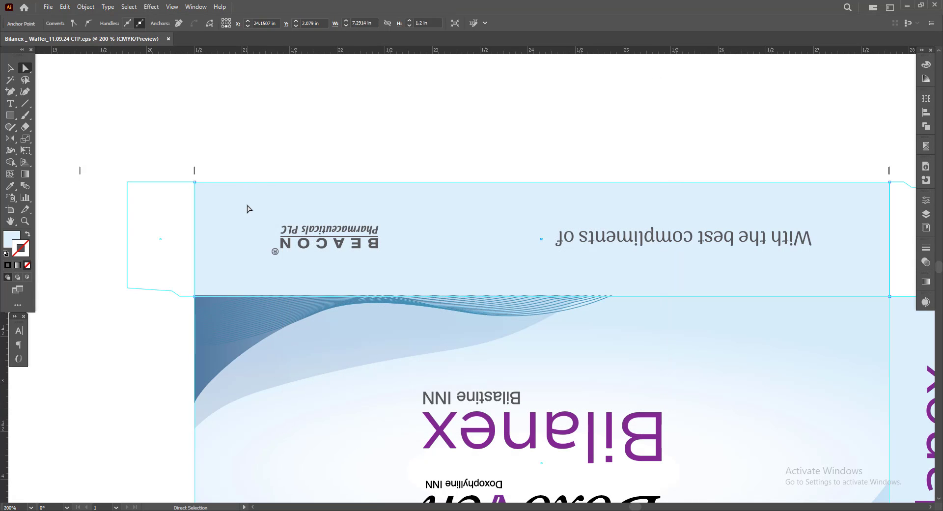
{"action": "key", "text": "Up"}
Nudge the blue spine panel's right edge slightly to the right.
{"action": "left_click", "coordinate": [259, 143]}
{"action": "scroll", "coordinate": [631, 154], "scroll_direction": "down", "scroll_amount": 2}
{"action": "scroll", "coordinate": [600, 193], "scroll_direction": "up", "scroll_amount": 2}
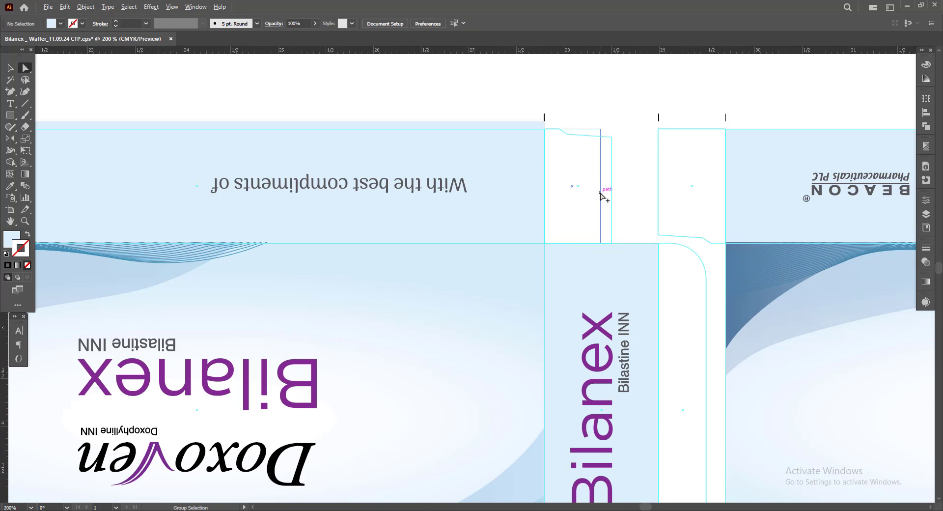
{"action": "left_click", "coordinate": [529, 179]}
{"action": "key", "text": "Right"}
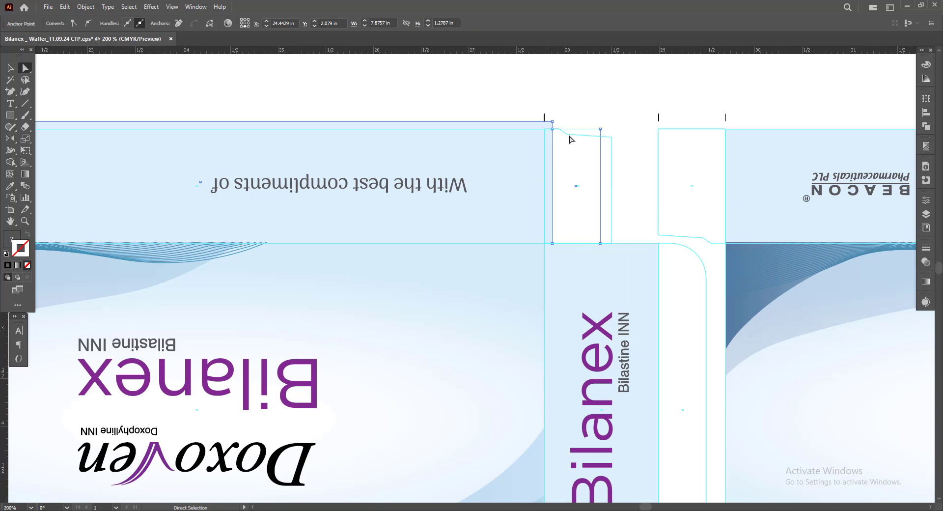
{"action": "left_click", "coordinate": [609, 90]}
Inspect the white flap, spine/flap junction and panel corner paths by selecting each in turn.
{"action": "left_click_drag", "start_coordinate": [579, 225], "coordinate": [582, 257]}
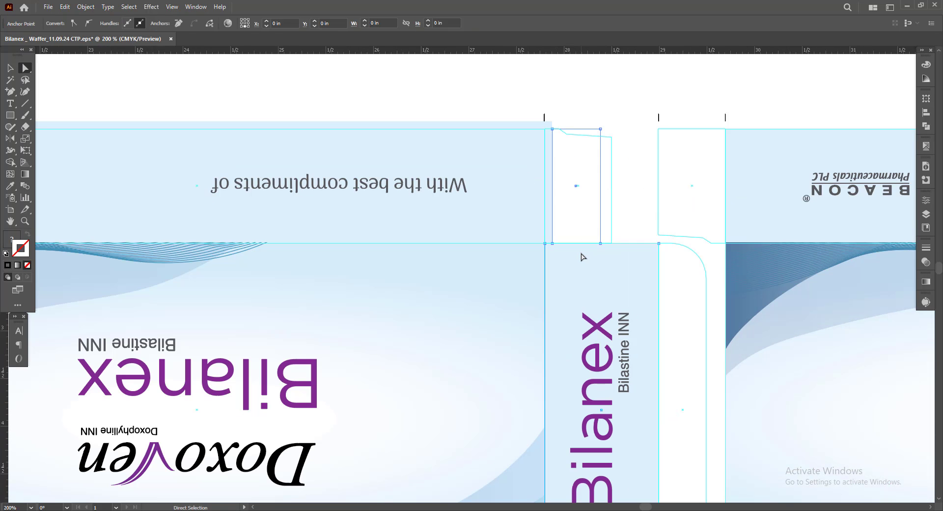
{"action": "left_click", "coordinate": [606, 100]}
{"action": "left_click", "coordinate": [669, 269]}
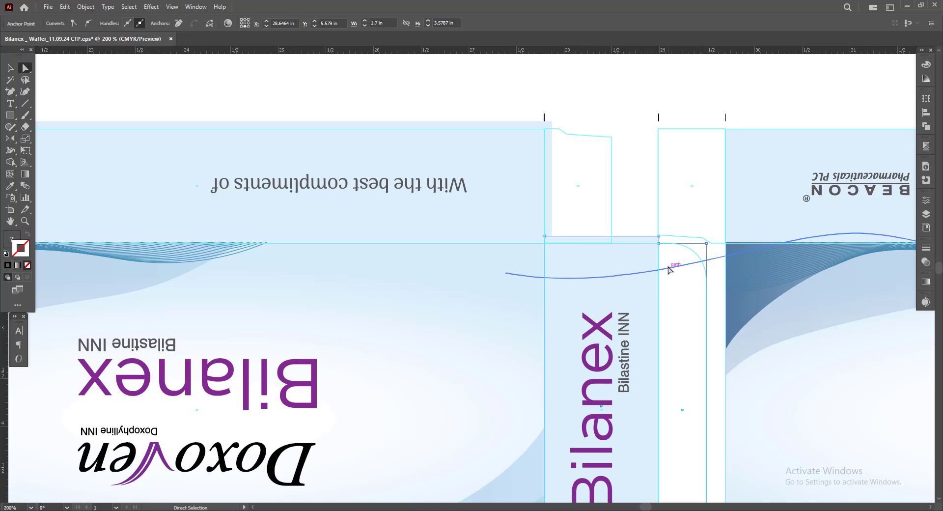
{"action": "left_click", "coordinate": [614, 93]}
{"action": "scroll", "coordinate": [628, 105], "scroll_direction": "down", "scroll_amount": 1, "text": "alt"}
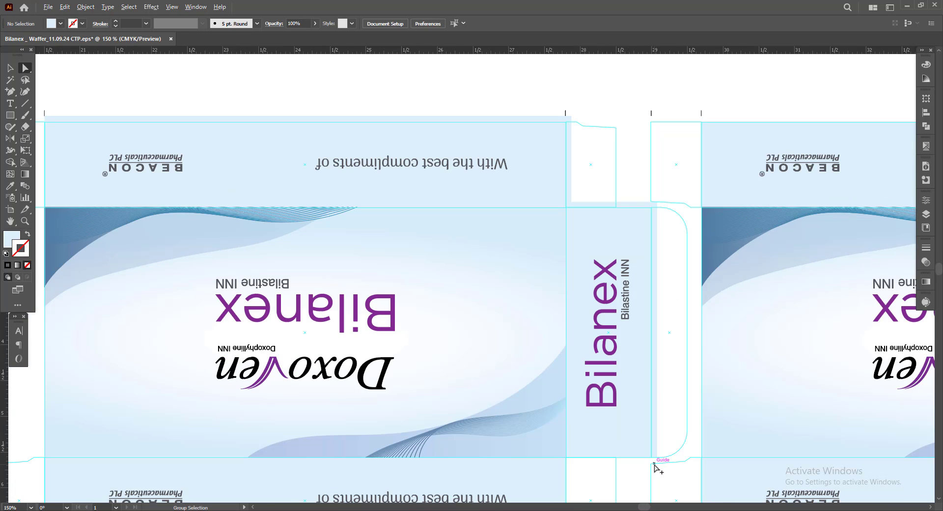
{"action": "scroll", "coordinate": [655, 466], "scroll_direction": "up", "scroll_amount": 4, "text": "alt"}
{"action": "left_click", "coordinate": [577, 435]}
{"action": "scroll", "coordinate": [603, 363], "scroll_direction": "down", "scroll_amount": 2}
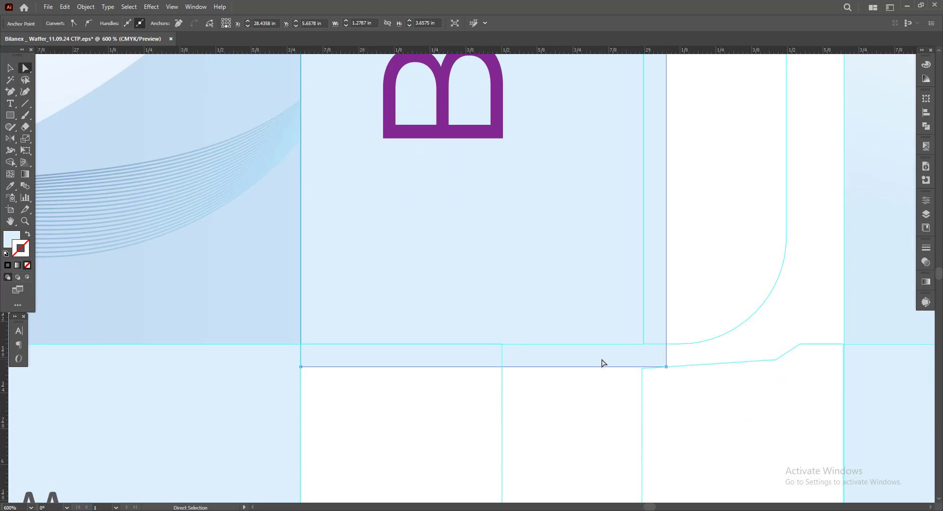
{"action": "left_click", "coordinate": [587, 403]}
Inspect the wave artwork in the lower-left panel and the rounded glue flap outline.
{"action": "scroll", "coordinate": [494, 428], "scroll_direction": "down", "scroll_amount": 2, "text": "alt"}
{"action": "scroll", "coordinate": [496, 427], "scroll_direction": "down", "scroll_amount": 1, "text": "alt"}
{"action": "scroll", "coordinate": [493, 426], "scroll_direction": "down", "scroll_amount": 1, "text": "alt"}
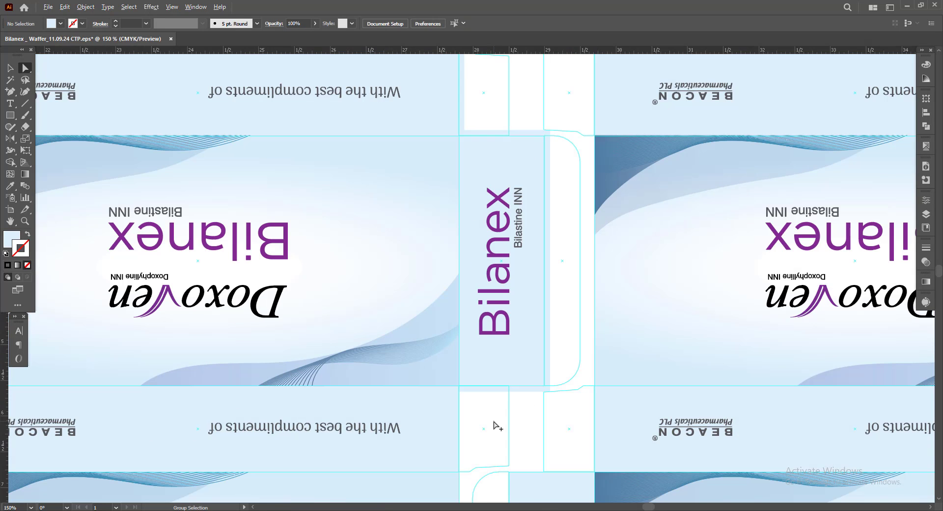
{"action": "scroll", "coordinate": [494, 426], "scroll_direction": "down", "scroll_amount": 2}
{"action": "left_click_drag", "start_coordinate": [451, 380], "coordinate": [450, 382]}
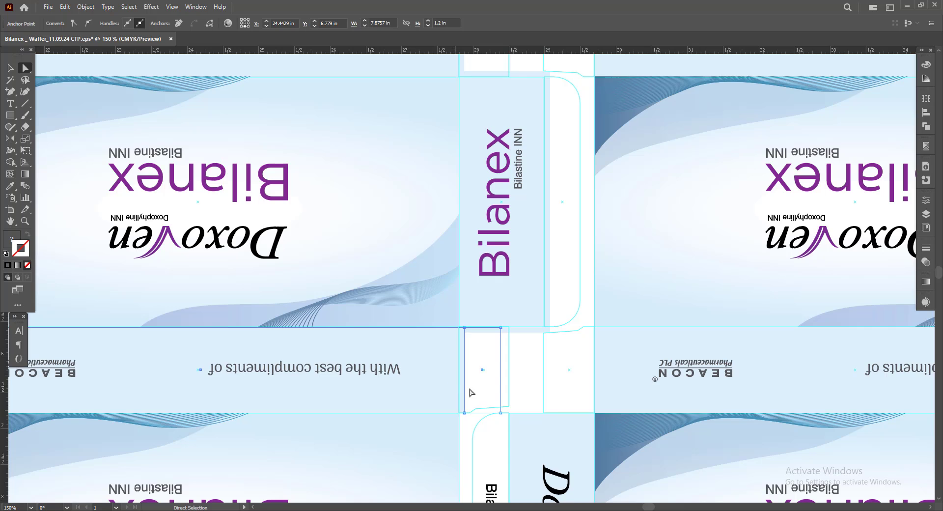
{"action": "scroll", "coordinate": [450, 383], "scroll_direction": "down", "scroll_amount": 3}
{"action": "scroll", "coordinate": [450, 381], "scroll_direction": "down", "scroll_amount": 4}
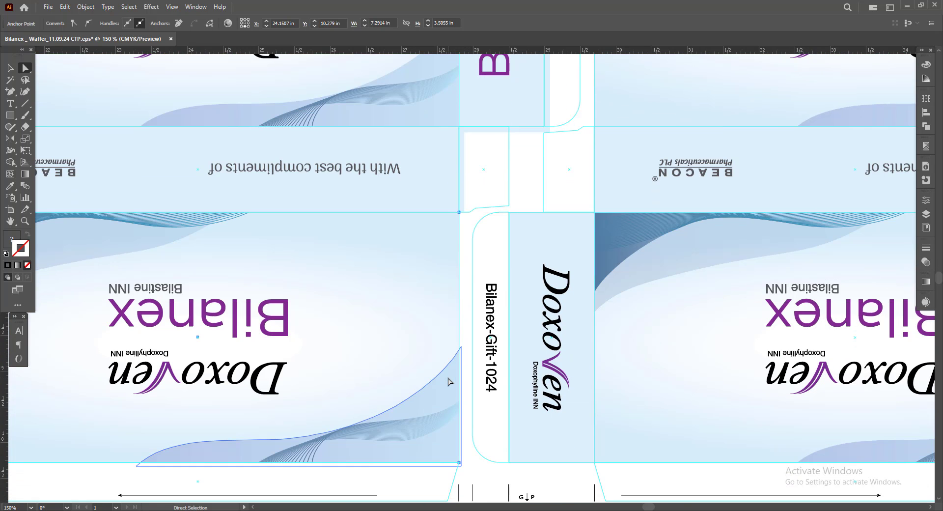
{"action": "left_click", "coordinate": [450, 382]}
{"action": "scroll", "coordinate": [476, 468], "scroll_direction": "up", "scroll_amount": 2, "text": "alt"}
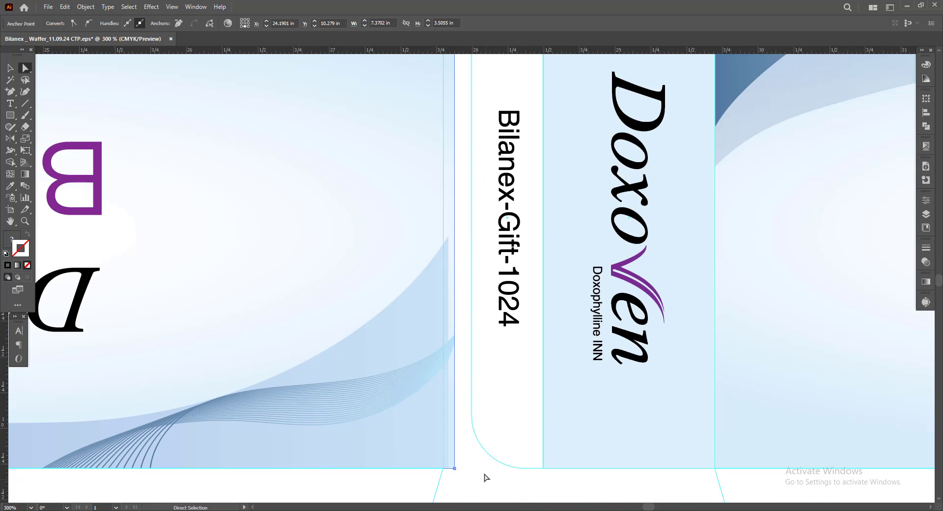
{"action": "left_click", "coordinate": [449, 270], "text": "alt"}
{"action": "scroll", "coordinate": [466, 281], "scroll_direction": "down", "scroll_amount": 2, "text": "alt"}
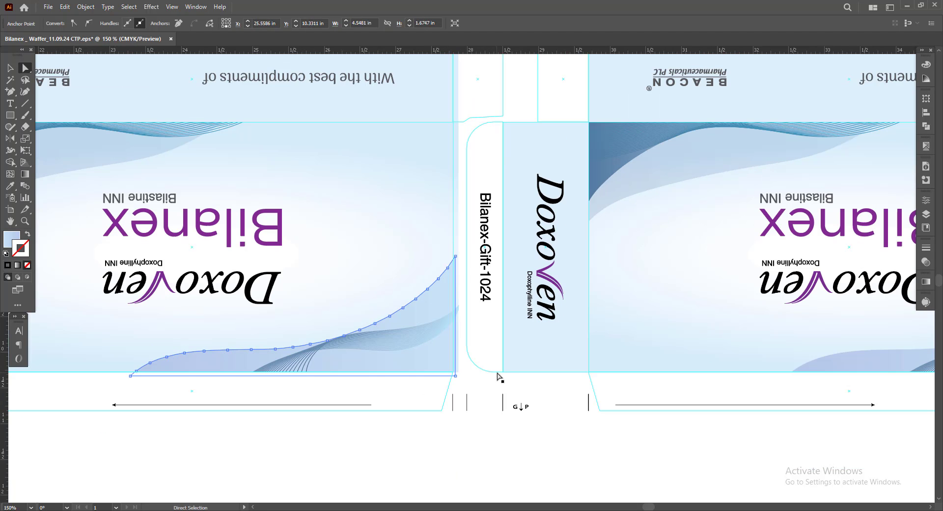
{"action": "left_click", "coordinate": [505, 331]}
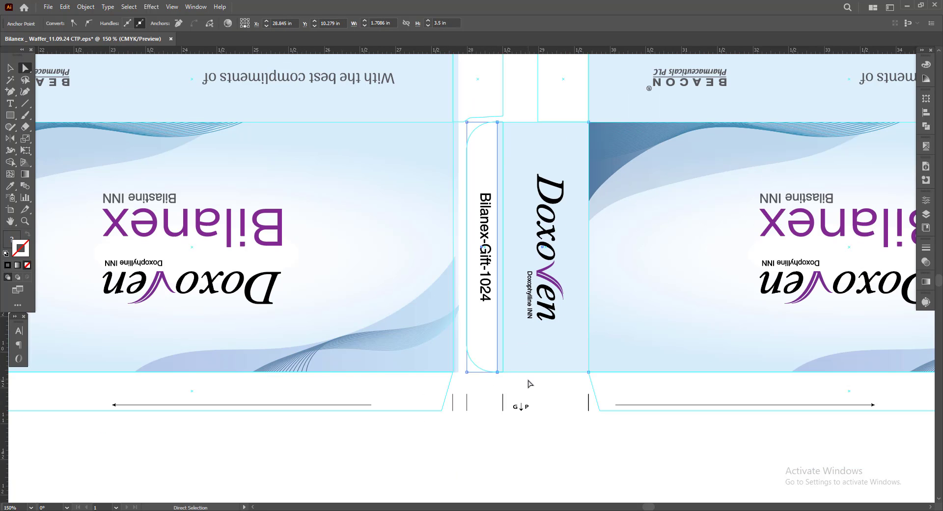
Nudge the Doxoven light-blue panel's top edge up, then select the front panel's background.
{"action": "left_click", "coordinate": [545, 371]}
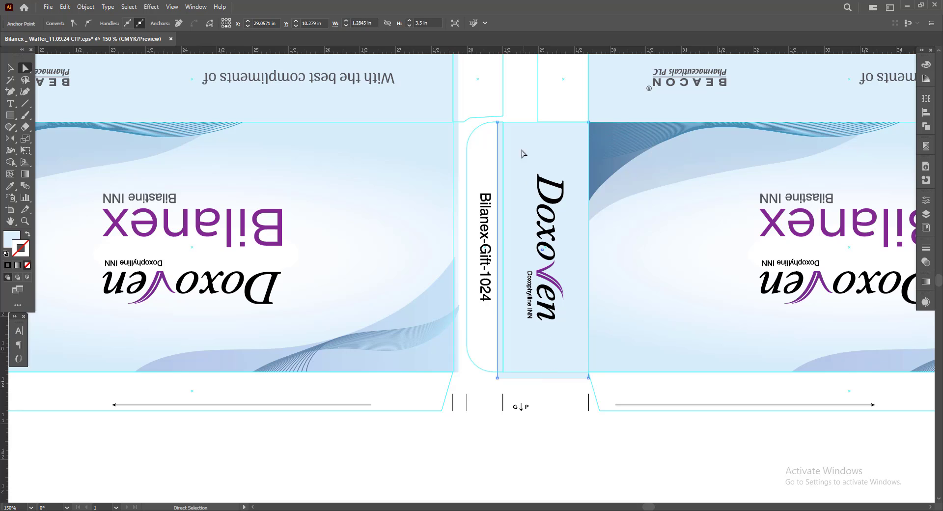
{"action": "key", "text": "Up"}
{"action": "key", "text": "Up"}
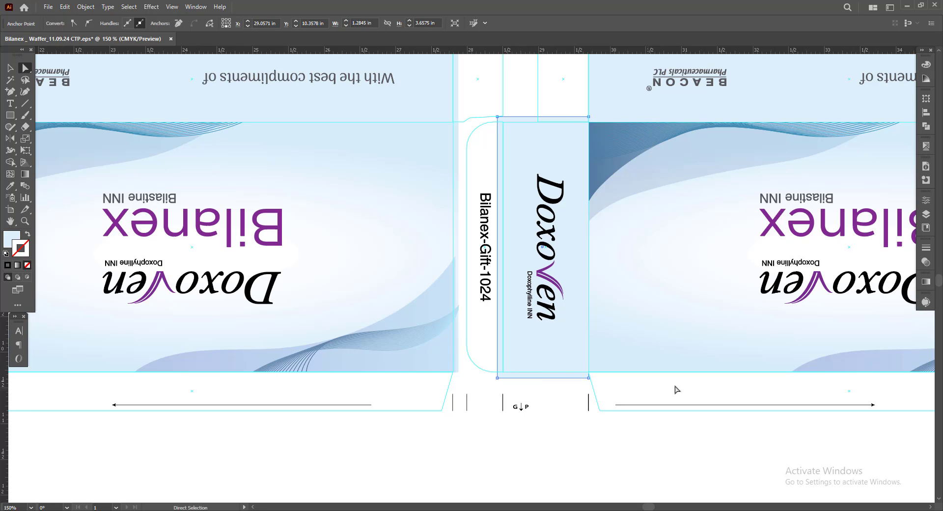
{"action": "left_click", "coordinate": [763, 373]}
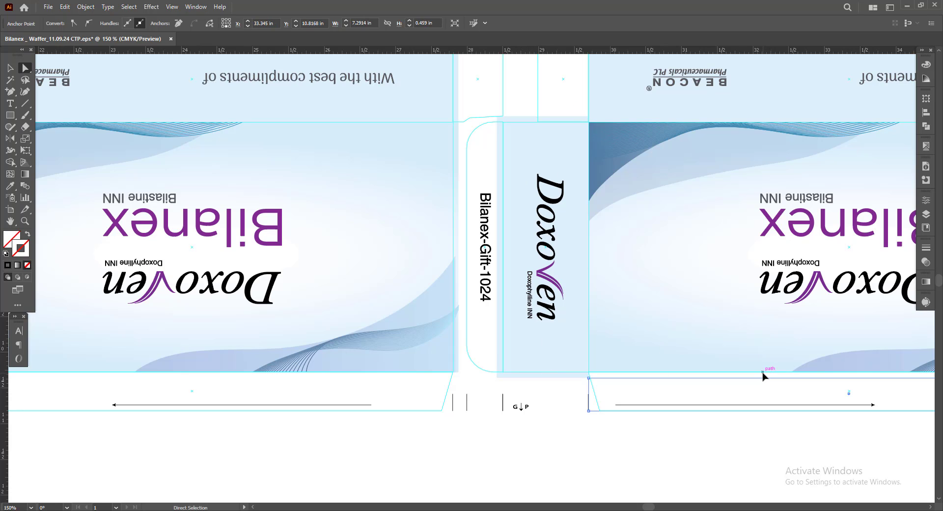
{"action": "left_click", "coordinate": [754, 375]}
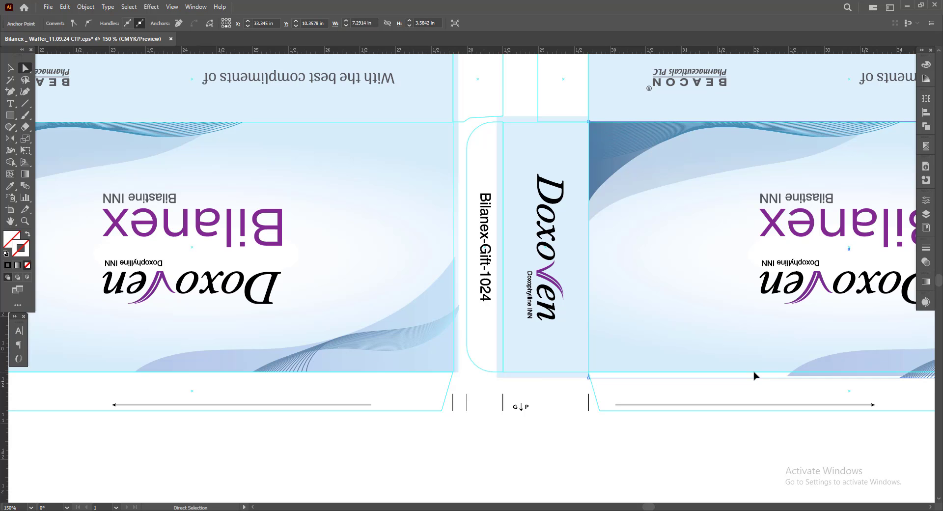
{"action": "left_click", "coordinate": [755, 376]}
{"action": "left_click", "coordinate": [704, 469]}
{"action": "scroll", "coordinate": [552, 442], "scroll_direction": "down", "scroll_amount": 3}
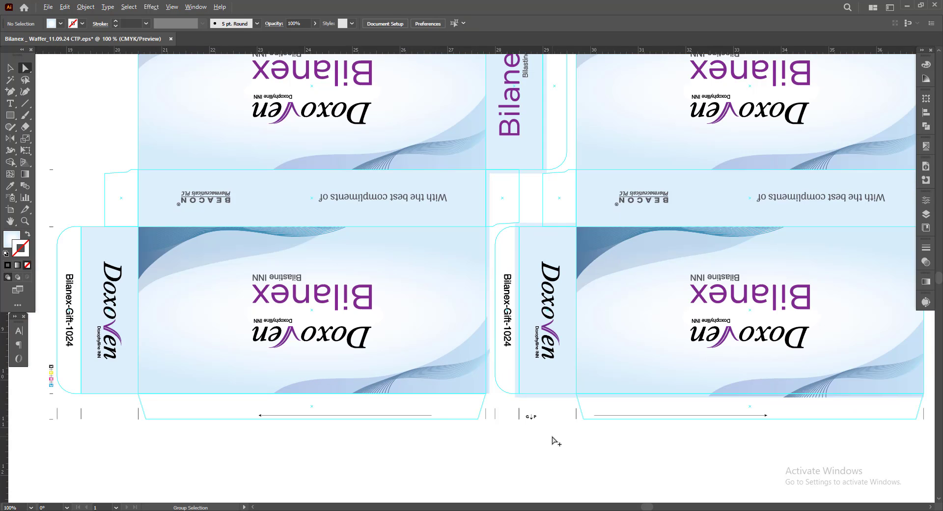
{"action": "scroll", "coordinate": [577, 459], "scroll_direction": "down", "scroll_amount": 3}
{"action": "left_click_drag", "start_coordinate": [432, 454], "coordinate": [491, 450]}
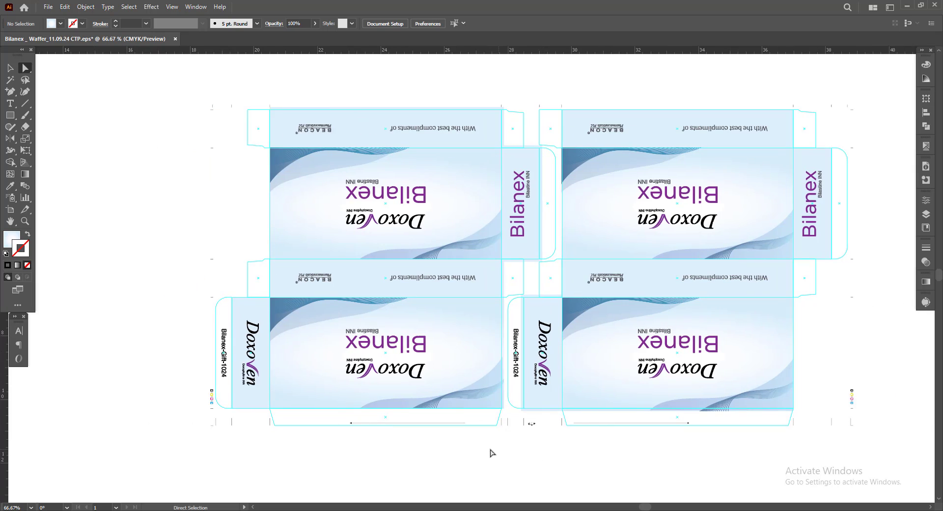
{"action": "scroll", "coordinate": [486, 442], "scroll_direction": "up", "scroll_amount": 2}
{"action": "left_click_drag", "start_coordinate": [484, 400], "coordinate": [602, 424]}
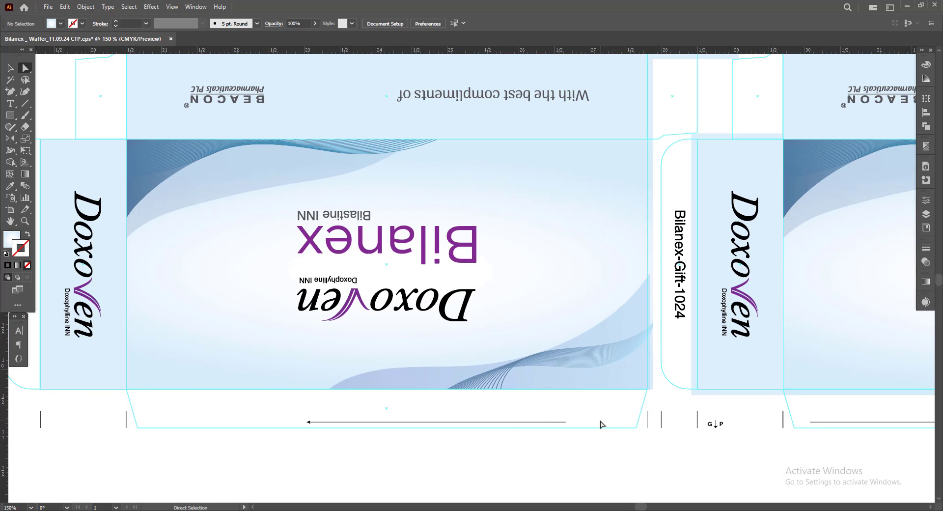
{"action": "left_click", "coordinate": [614, 389]}
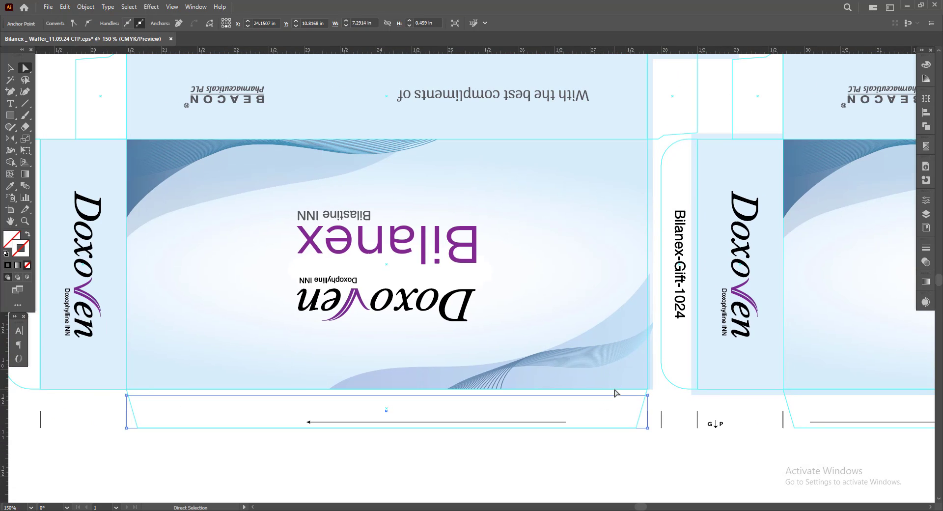
{"action": "left_click", "coordinate": [614, 392]}
{"action": "left_click_drag", "start_coordinate": [296, 389], "coordinate": [297, 395]}
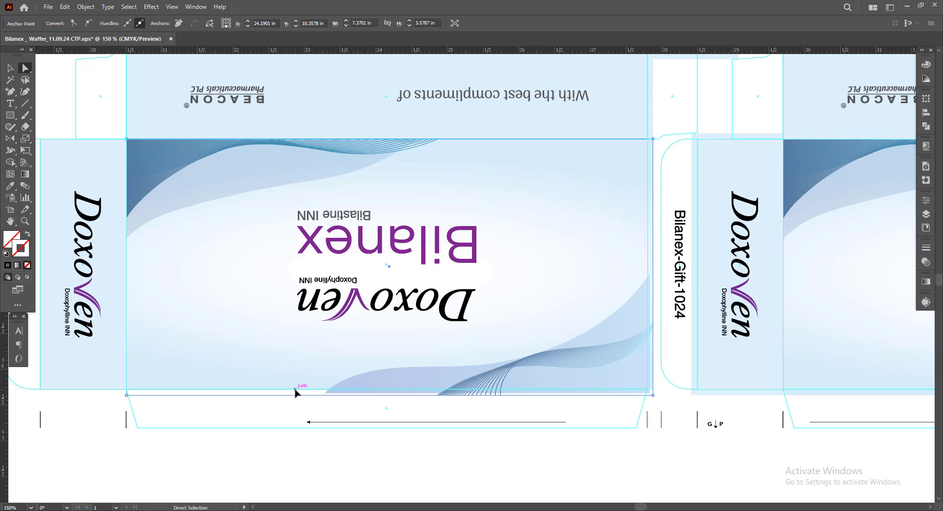
{"action": "left_click", "coordinate": [656, 470]}
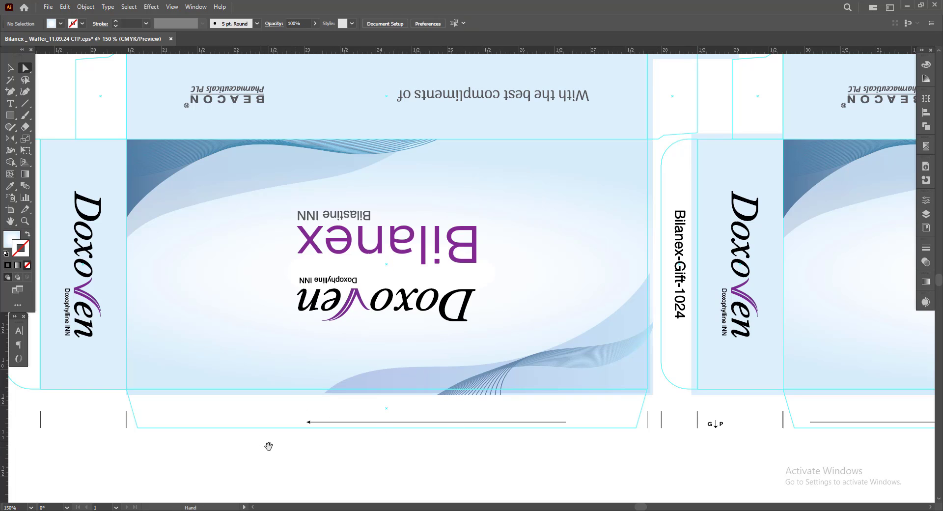
{"action": "scroll", "coordinate": [392, 436], "scroll_direction": "left", "scroll_amount": 6}
{"action": "left_click_drag", "start_coordinate": [379, 401], "coordinate": [381, 401]}
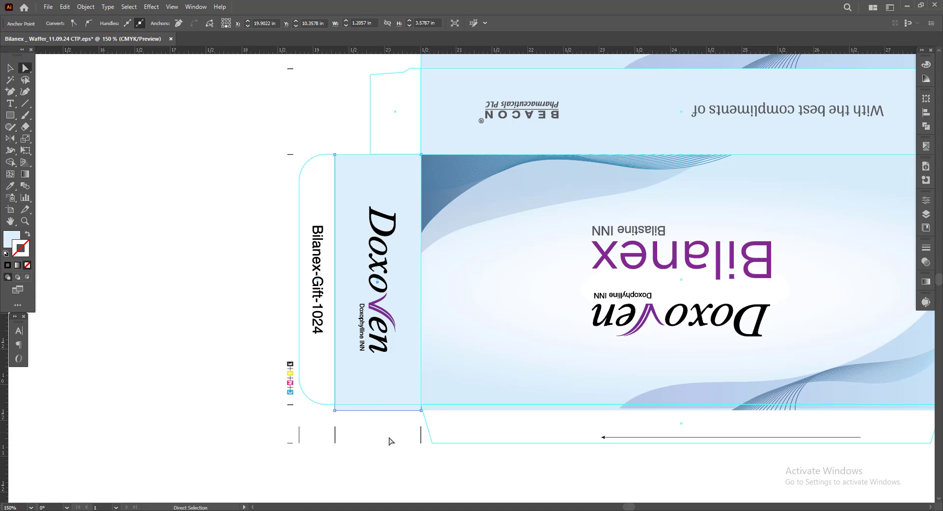
{"action": "scroll", "coordinate": [393, 435], "scroll_direction": "up", "scroll_amount": 3}
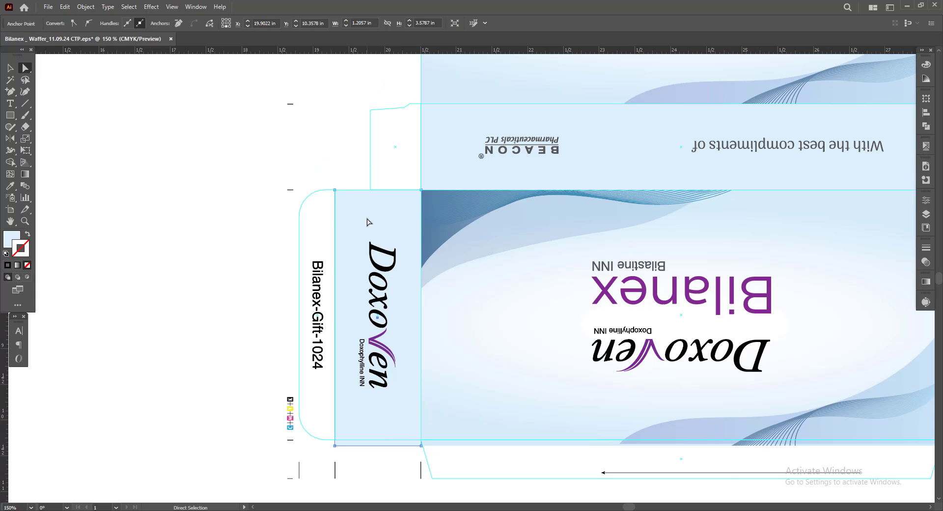
{"action": "left_click", "coordinate": [337, 179]}
{"action": "key", "text": "ctrl+minus"}
{"action": "left_click_drag", "start_coordinate": [348, 129], "coordinate": [274, 169]}
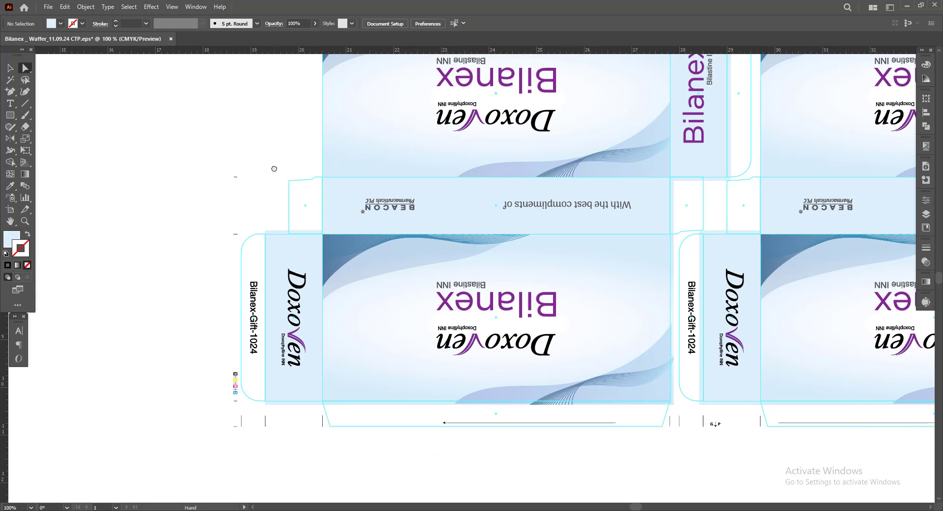
{"action": "scroll", "coordinate": [255, 253], "scroll_direction": "up", "scroll_amount": 2}
{"action": "scroll", "coordinate": [260, 254], "scroll_direction": "down", "scroll_amount": 1, "text": "alt"}
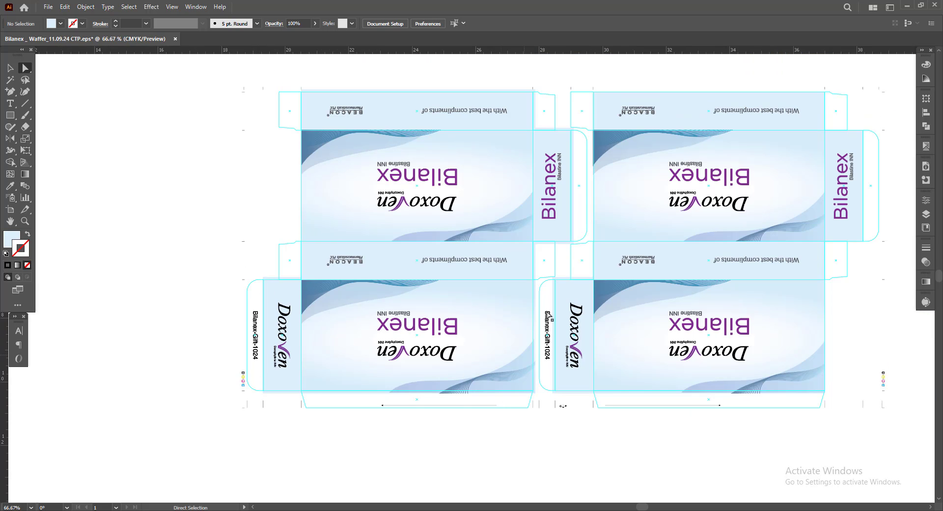
{"action": "scroll", "coordinate": [613, 297], "scroll_direction": "up", "scroll_amount": 2}
{"action": "scroll", "coordinate": [250, 265], "scroll_direction": "down", "scroll_amount": 1, "text": "alt"}
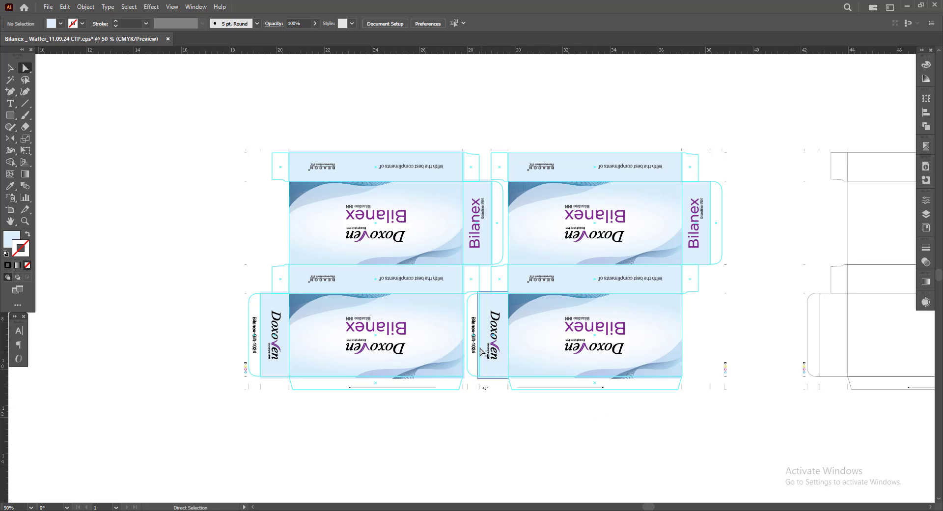
{"action": "scroll", "coordinate": [481, 351], "scroll_direction": "up", "scroll_amount": 2, "text": "alt"}
{"action": "scroll", "coordinate": [533, 491], "scroll_direction": "down", "scroll_amount": 1, "text": "alt"}
{"action": "scroll", "coordinate": [583, 427], "scroll_direction": "up", "scroll_amount": 2}
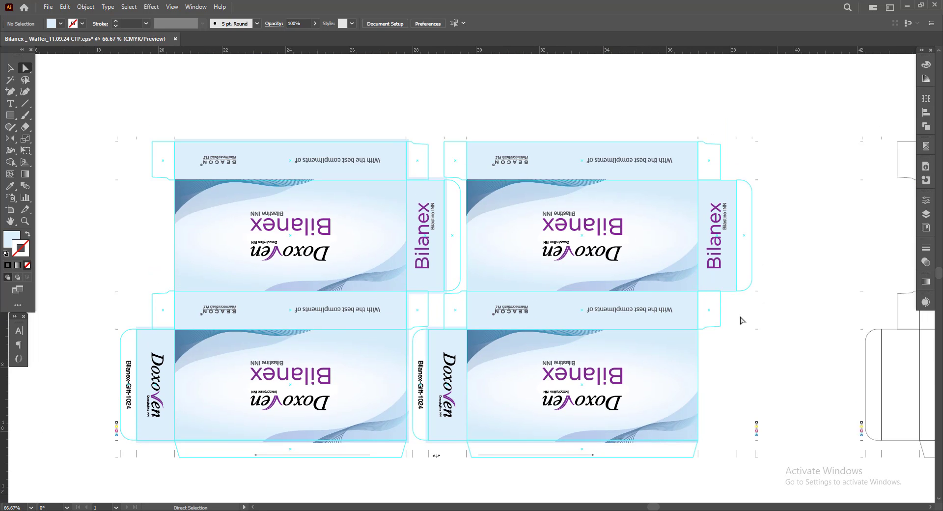
{"action": "scroll", "coordinate": [766, 322], "scroll_direction": "up", "scroll_amount": 3}
{"action": "scroll", "coordinate": [424, 462], "scroll_direction": "up", "scroll_amount": 3, "text": "alt"}
{"action": "scroll", "coordinate": [451, 466], "scroll_direction": "up", "scroll_amount": 3, "text": "alt"}
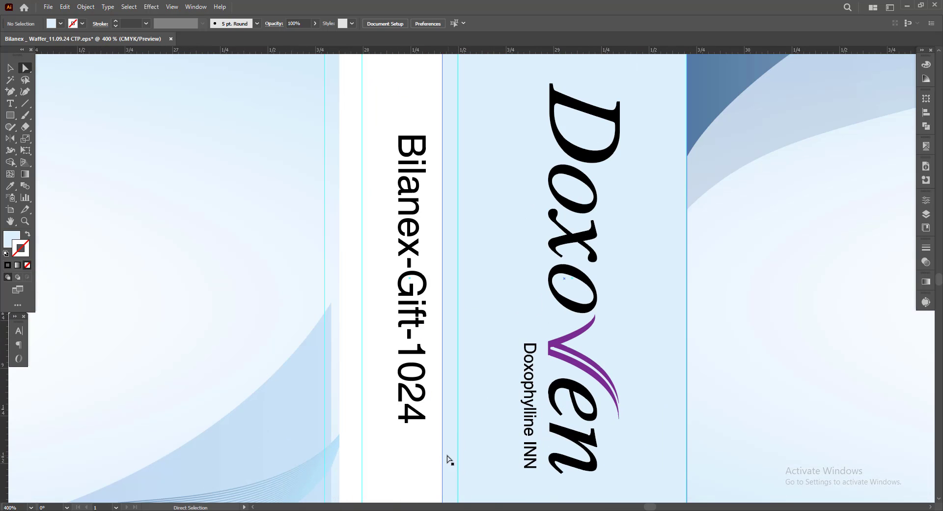
{"action": "left_click", "coordinate": [442, 447]}
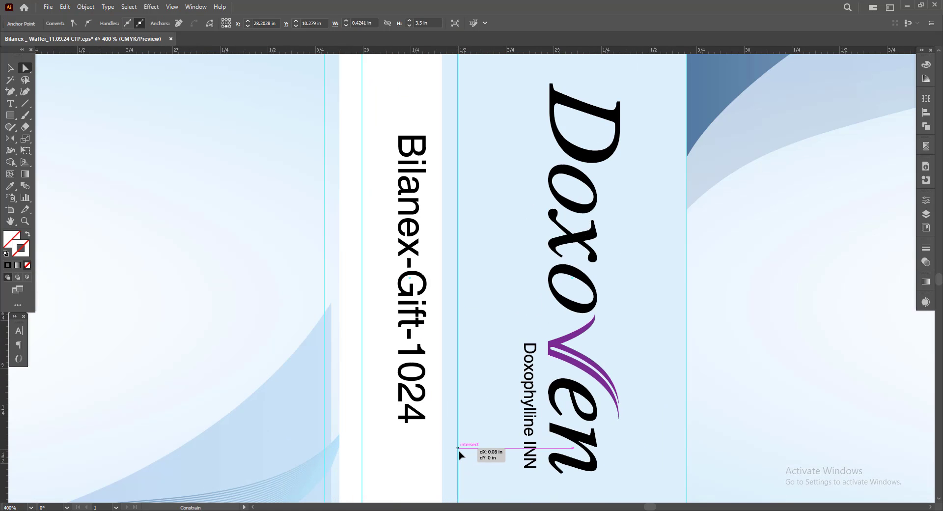
{"action": "left_click_drag", "start_coordinate": [442, 447], "coordinate": [424, 452]}
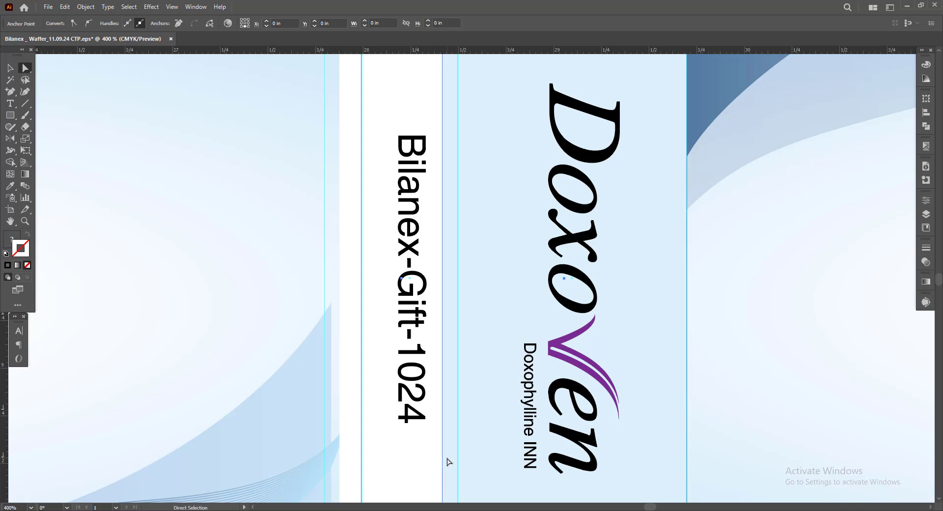
{"action": "scroll", "coordinate": [441, 401], "scroll_direction": "down", "scroll_amount": 2}
{"action": "scroll", "coordinate": [440, 401], "scroll_direction": "down", "scroll_amount": 1}
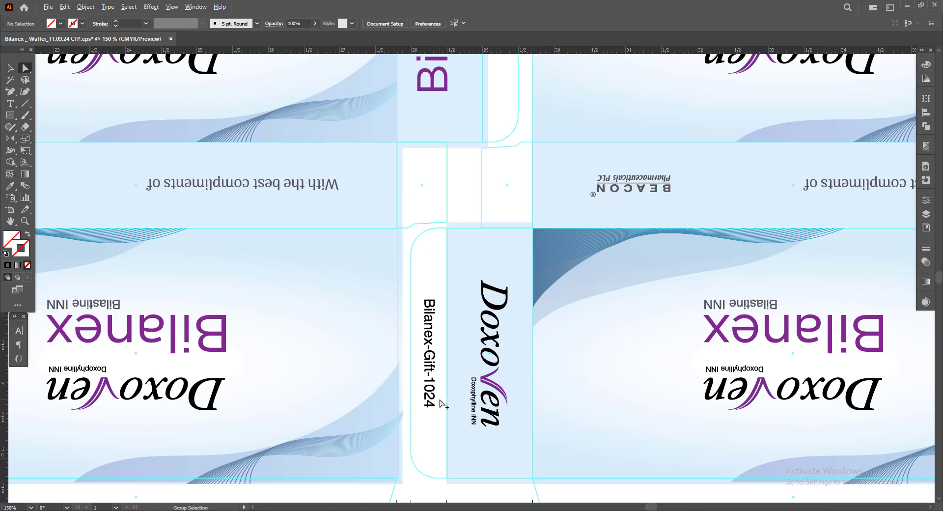
{"action": "scroll", "coordinate": [442, 379], "scroll_direction": "down", "scroll_amount": 2}
{"action": "scroll", "coordinate": [435, 373], "scroll_direction": "up", "scroll_amount": 3}
{"action": "scroll", "coordinate": [446, 362], "scroll_direction": "up", "scroll_amount": 1}
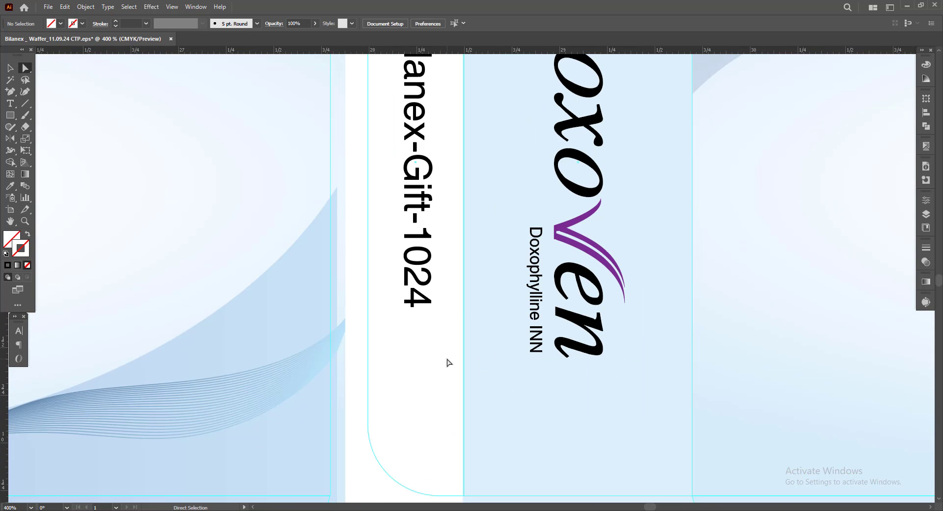
{"action": "scroll", "coordinate": [433, 354], "scroll_direction": "down", "scroll_amount": 2}
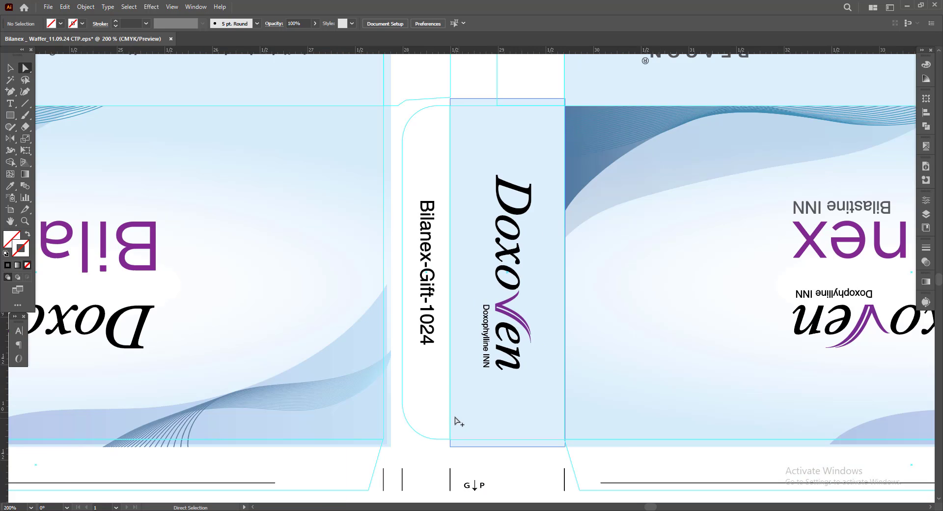
{"action": "scroll", "coordinate": [445, 442], "scroll_direction": "down", "scroll_amount": 1}
{"action": "scroll", "coordinate": [432, 460], "scroll_direction": "down", "scroll_amount": 1}
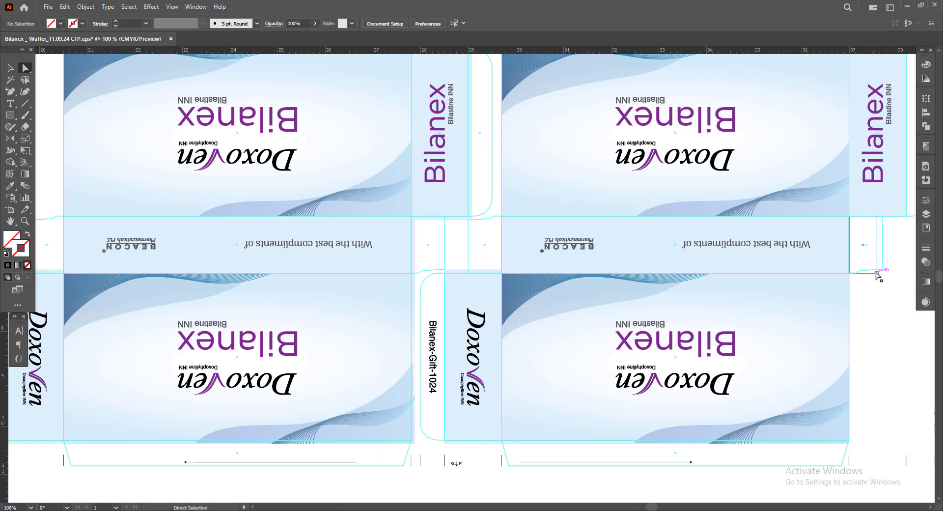
{"action": "scroll", "coordinate": [773, 374], "scroll_direction": "up", "scroll_amount": 1}
{"action": "scroll", "coordinate": [700, 393], "scroll_direction": "up", "scroll_amount": 2}
{"action": "scroll", "coordinate": [745, 191], "scroll_direction": "up", "scroll_amount": 2}
{"action": "scroll", "coordinate": [711, 177], "scroll_direction": "up", "scroll_amount": 1}
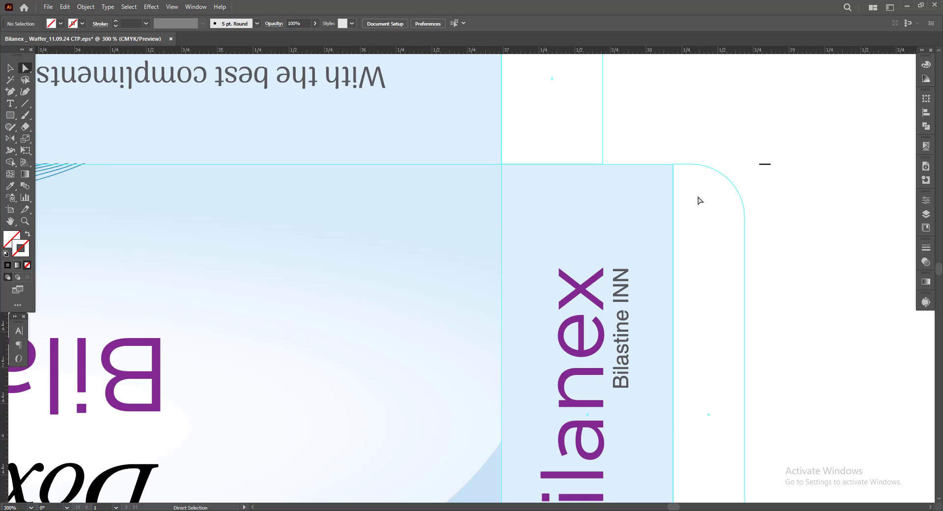
{"action": "left_click", "coordinate": [654, 205]}
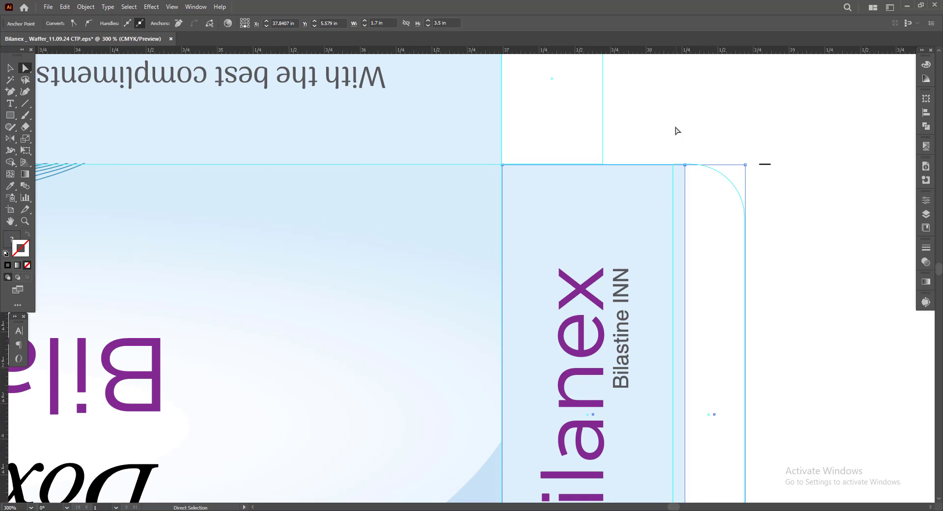
{"action": "left_click_drag", "start_coordinate": [649, 137], "coordinate": [639, 212]}
{"action": "left_click", "coordinate": [657, 126]}
{"action": "scroll", "coordinate": [657, 126], "scroll_direction": "down", "scroll_amount": 2}
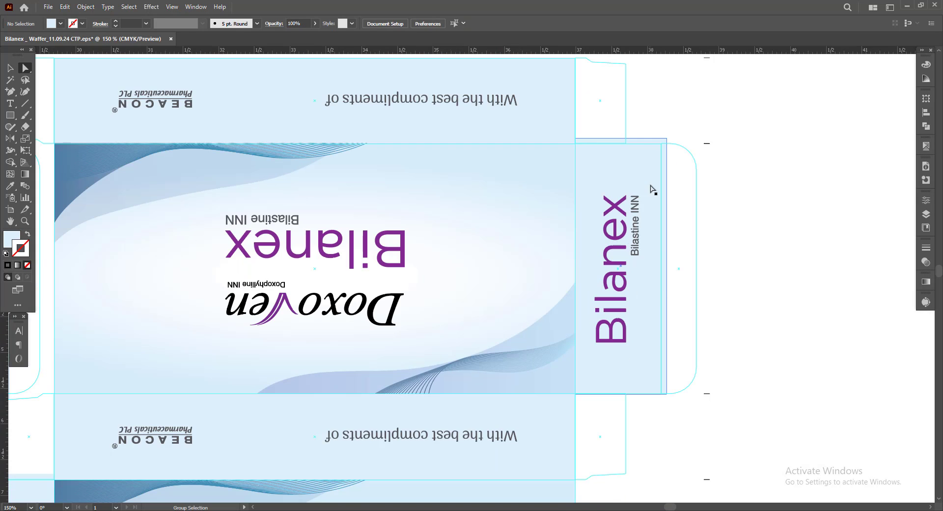
{"action": "scroll", "coordinate": [642, 382], "scroll_direction": "up", "scroll_amount": 2}
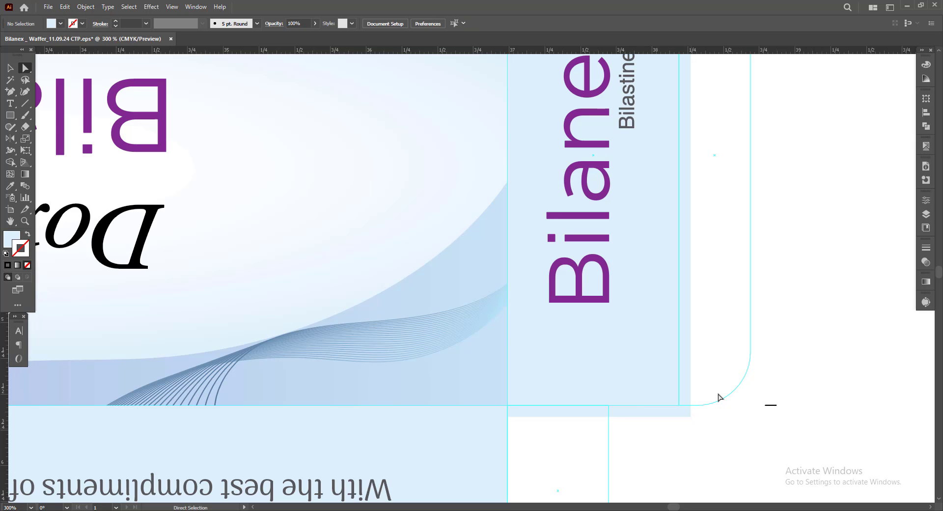
{"action": "scroll", "coordinate": [767, 344], "scroll_direction": "down", "scroll_amount": 3}
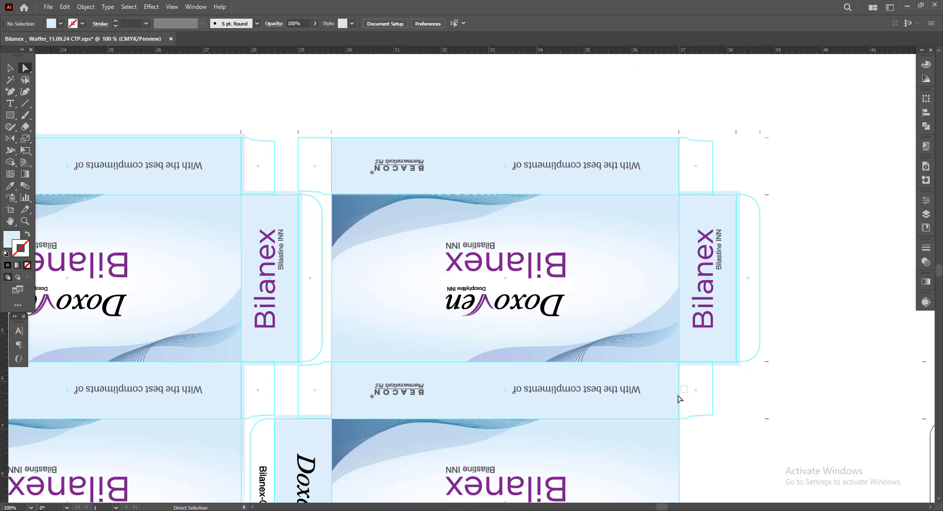
{"action": "left_click", "coordinate": [678, 398]}
{"action": "scroll", "coordinate": [708, 442], "scroll_direction": "down", "scroll_amount": 3}
{"action": "left_click", "coordinate": [683, 435]}
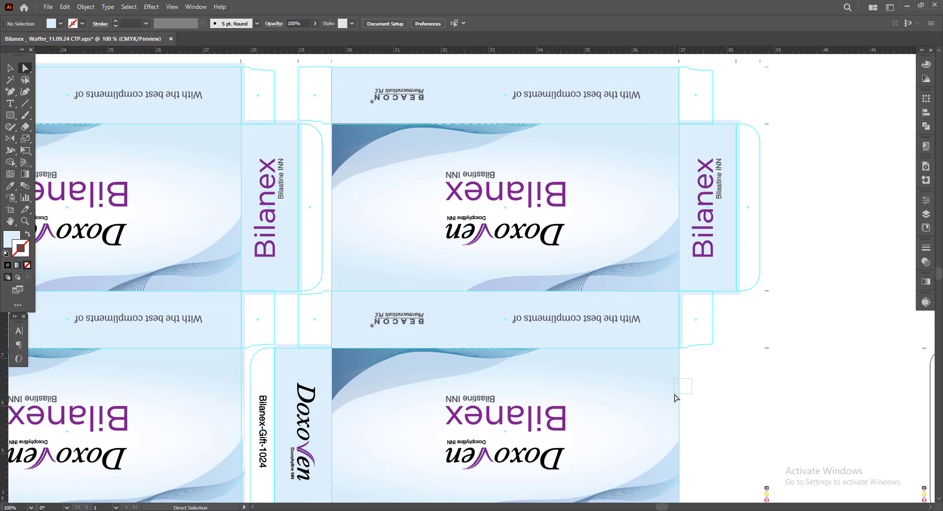
{"action": "left_click", "coordinate": [772, 433]}
{"action": "scroll", "coordinate": [722, 415], "scroll_direction": "down", "scroll_amount": 4}
{"action": "scroll", "coordinate": [689, 432], "scroll_direction": "down", "scroll_amount": 2}
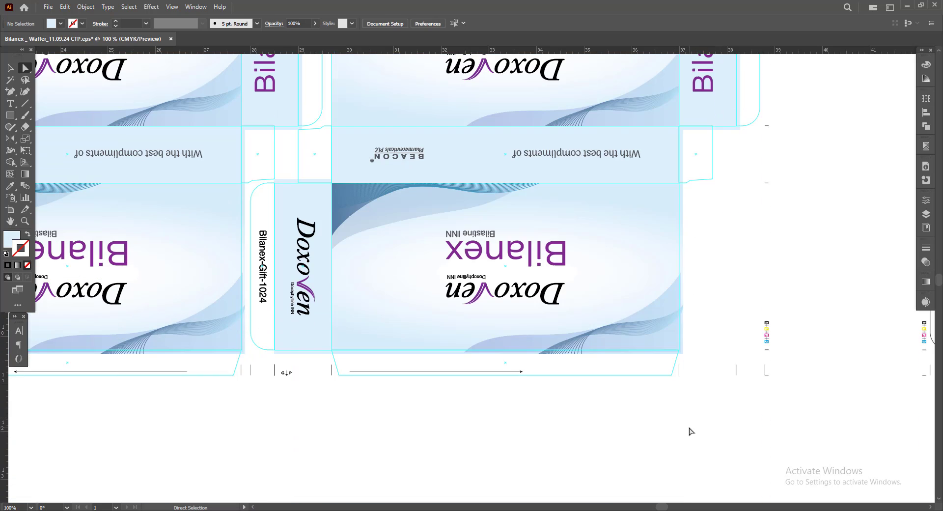
{"action": "scroll", "coordinate": [609, 442], "scroll_direction": "up", "scroll_amount": 6}
{"action": "left_click", "coordinate": [346, 312]}
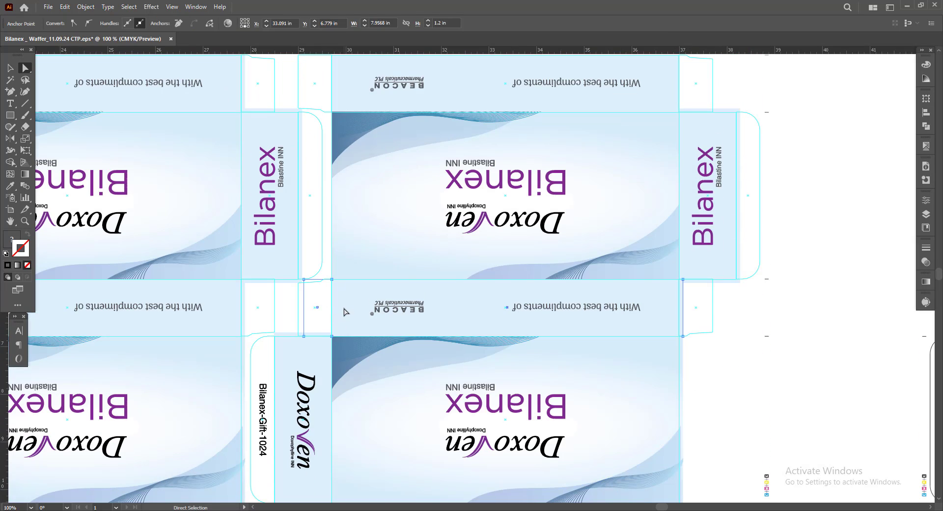
{"action": "left_click", "coordinate": [341, 261]}
{"action": "scroll", "coordinate": [340, 261], "scroll_direction": "up", "scroll_amount": 3}
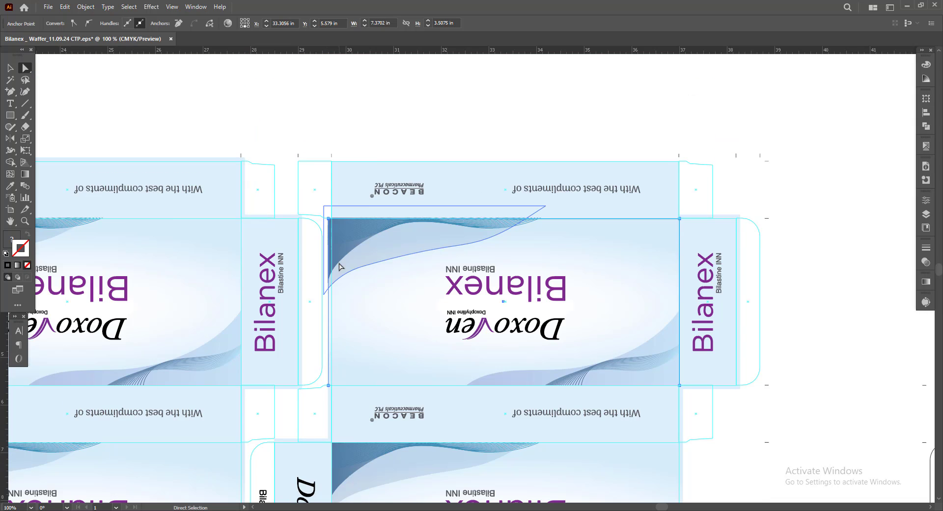
{"action": "left_click", "coordinate": [344, 189]}
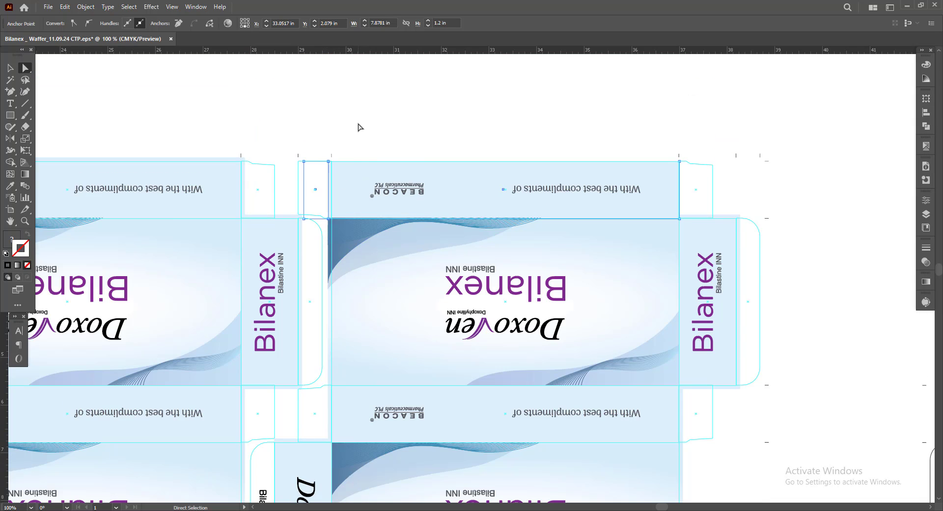
{"action": "left_click", "coordinate": [358, 127]}
{"action": "left_click", "coordinate": [360, 175]}
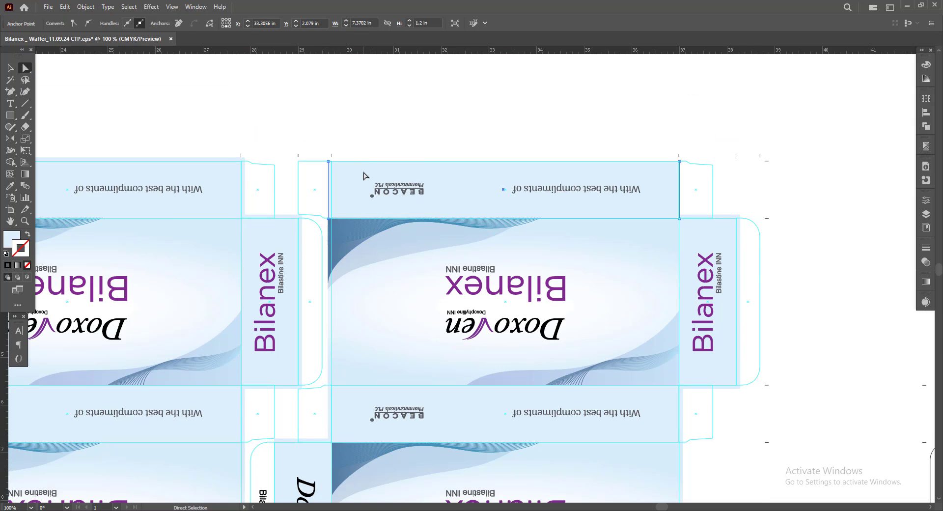
{"action": "left_click", "coordinate": [687, 179], "text": "shift"}
Locate the Doxoven side panel by selecting the left flap and panel background paths.
{"action": "left_click", "coordinate": [637, 131]}
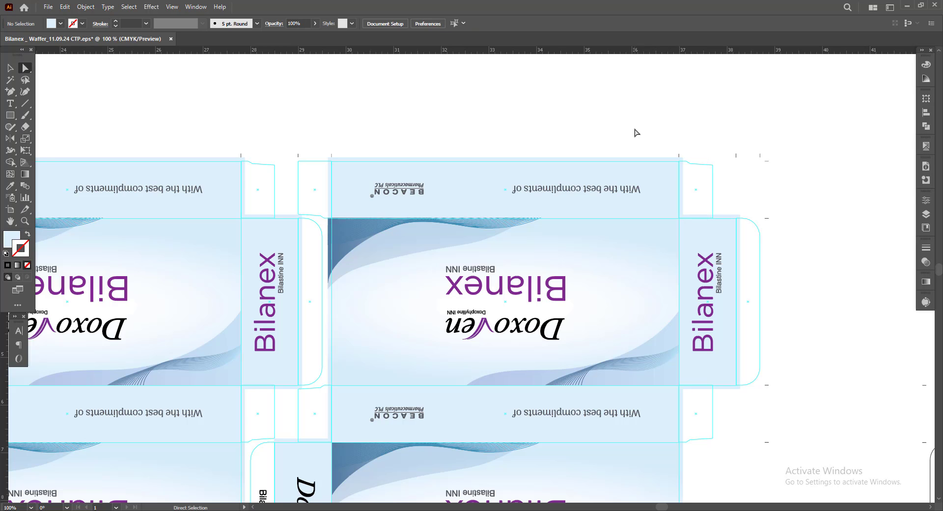
{"action": "scroll", "coordinate": [711, 120], "scroll_direction": "left", "scroll_amount": 5}
{"action": "scroll", "coordinate": [511, 123], "scroll_direction": "left", "scroll_amount": 2}
{"action": "scroll", "coordinate": [343, 187], "scroll_direction": "left", "scroll_amount": 2}
{"action": "scroll", "coordinate": [319, 200], "scroll_direction": "up", "scroll_amount": 2}
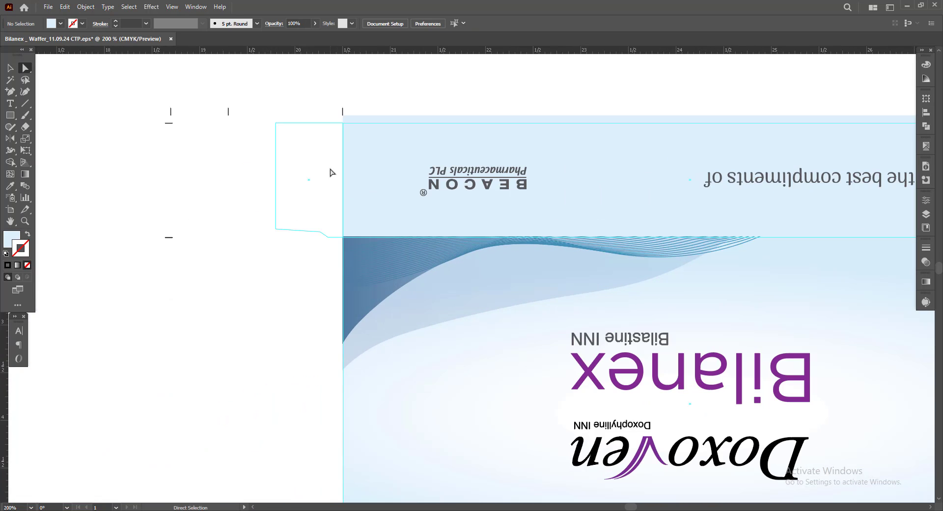
{"action": "left_click", "coordinate": [368, 199]}
{"action": "scroll", "coordinate": [351, 223], "scroll_direction": "down", "scroll_amount": 3}
{"action": "left_click", "coordinate": [385, 385]}
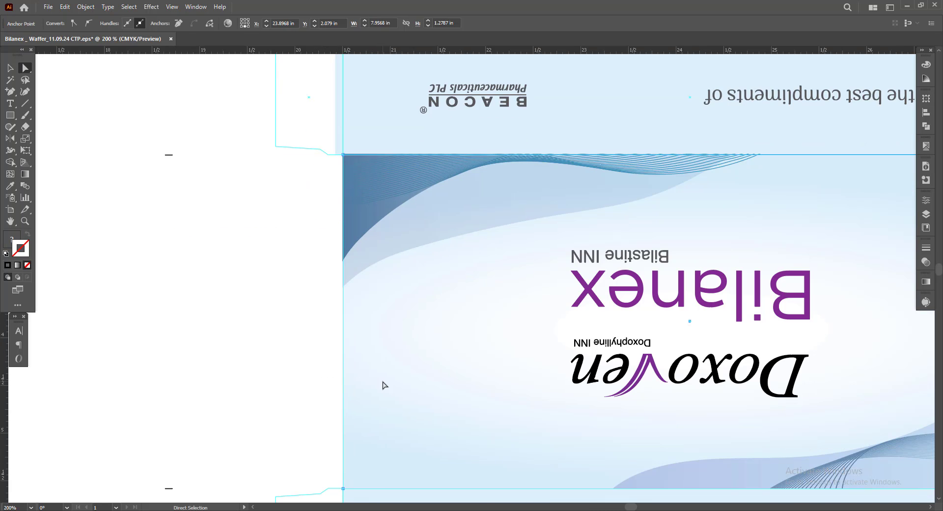
{"action": "left_click", "coordinate": [273, 319]}
Drag the Doxoven side panel background's left edge further left, past the fold.
{"action": "scroll", "coordinate": [273, 320], "scroll_direction": "down", "scroll_amount": 3}
{"action": "scroll", "coordinate": [330, 289], "scroll_direction": "down", "scroll_amount": 2}
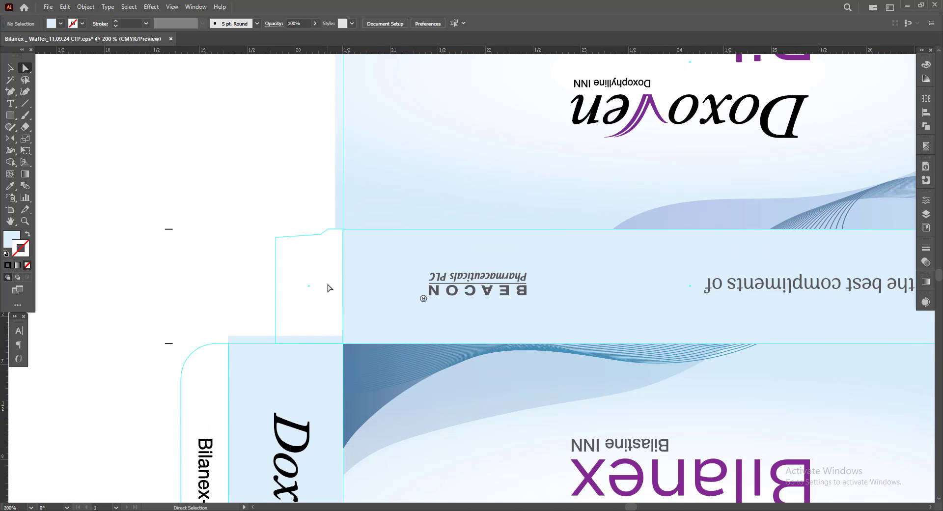
{"action": "left_click", "coordinate": [331, 289]}
{"action": "scroll", "coordinate": [365, 317], "scroll_direction": "down", "scroll_amount": 3}
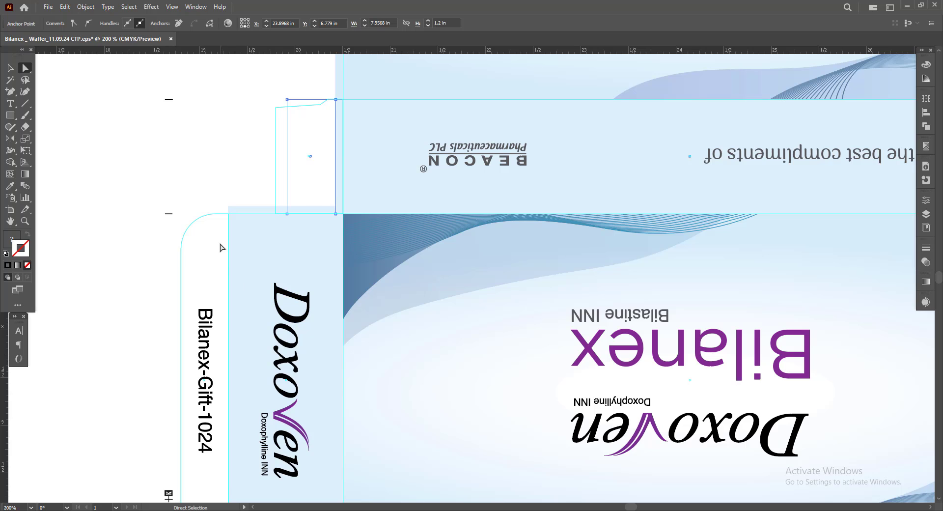
{"action": "scroll", "coordinate": [243, 293], "scroll_direction": "down", "scroll_amount": 2}
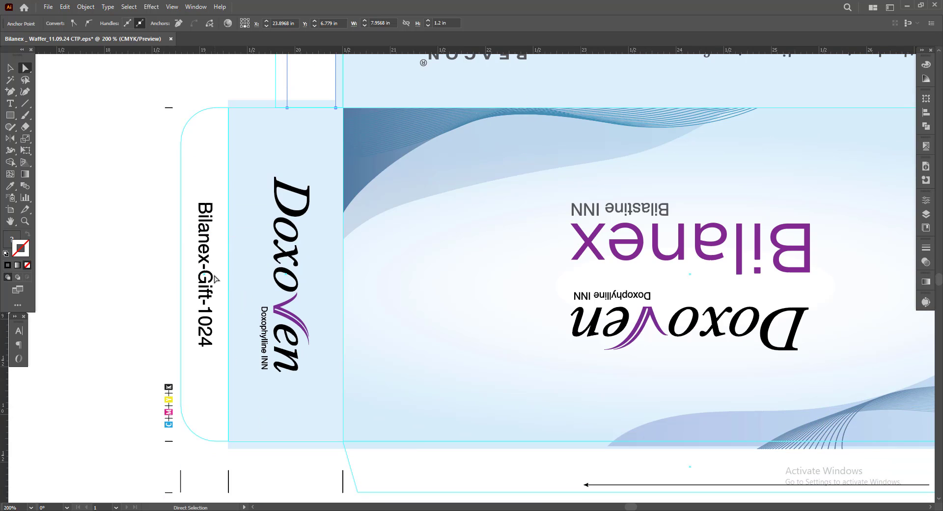
{"action": "left_click_drag", "start_coordinate": [219, 167], "coordinate": [189, 171]}
{"action": "left_click", "coordinate": [98, 169]}
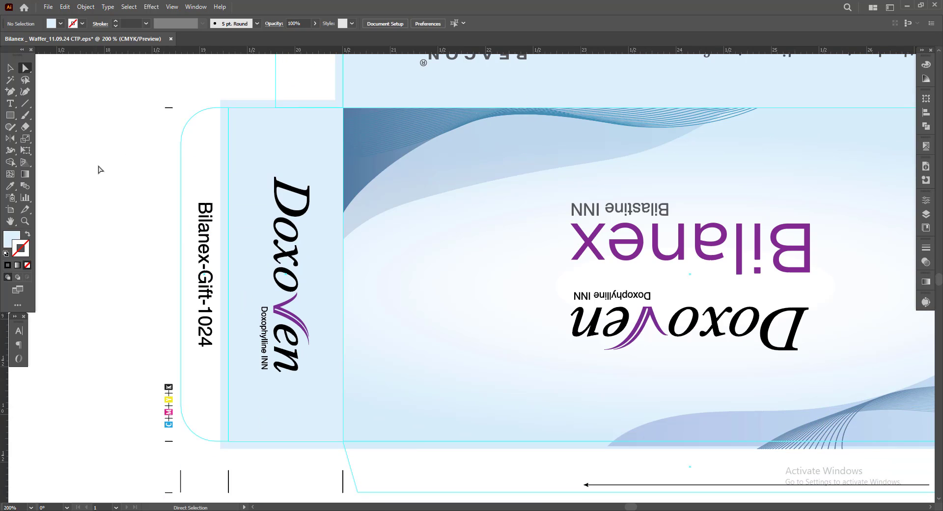
Pan down and across to bring the left-hand box into view.
{"action": "scroll", "coordinate": [102, 224], "scroll_direction": "down", "scroll_amount": 1}
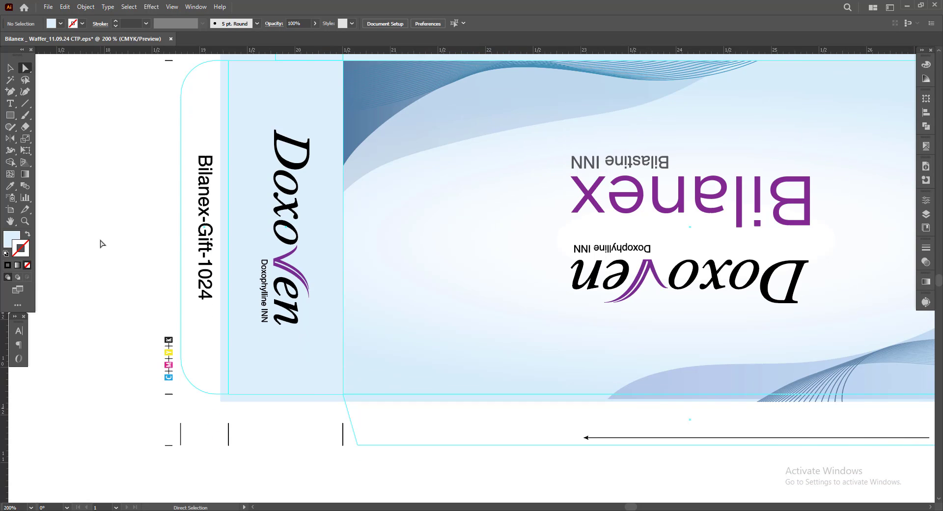
{"action": "scroll", "coordinate": [150, 313], "scroll_direction": "down", "scroll_amount": 1}
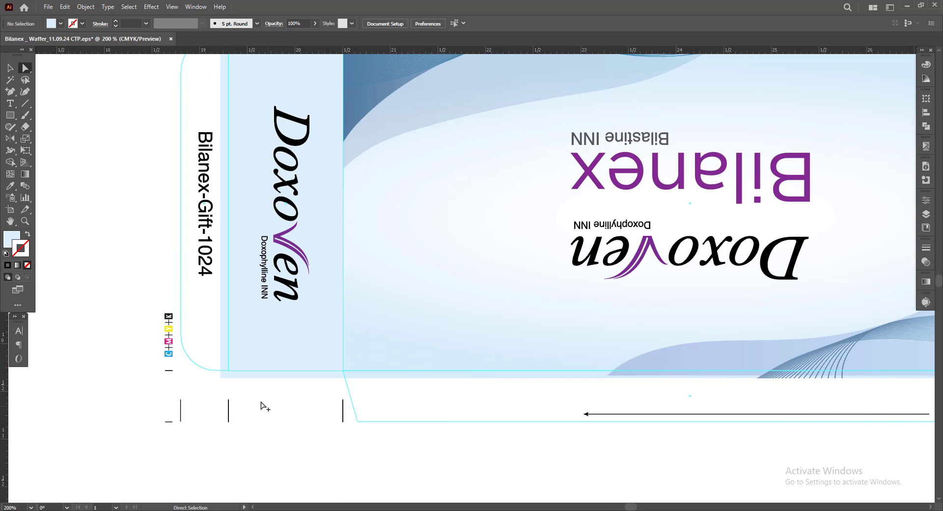
{"action": "scroll", "coordinate": [265, 413], "scroll_direction": "down", "scroll_amount": 1}
{"action": "scroll", "coordinate": [246, 444], "scroll_direction": "right", "scroll_amount": 1}
{"action": "scroll", "coordinate": [206, 444], "scroll_direction": "down", "scroll_amount": 1}
{"action": "scroll", "coordinate": [334, 481], "scroll_direction": "right", "scroll_amount": 1}
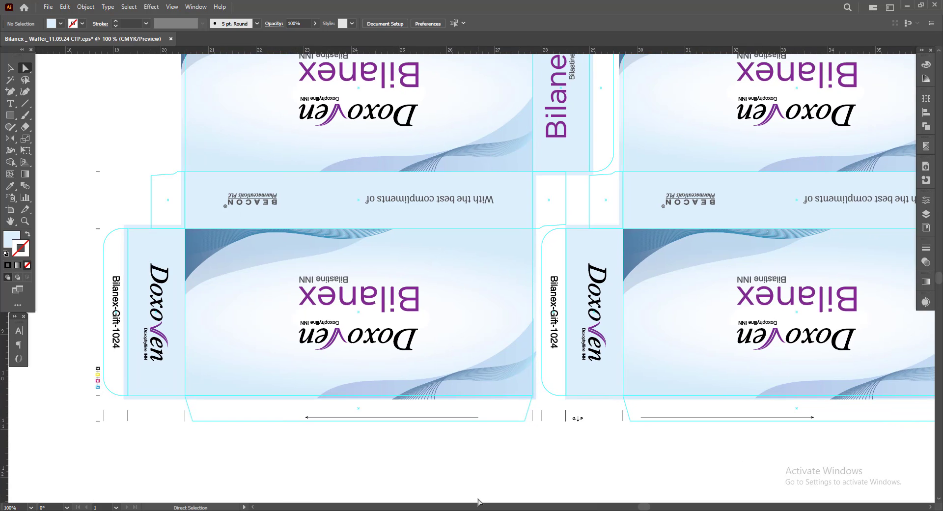
{"action": "left_click_drag", "start_coordinate": [271, 464], "coordinate": [378, 478]}
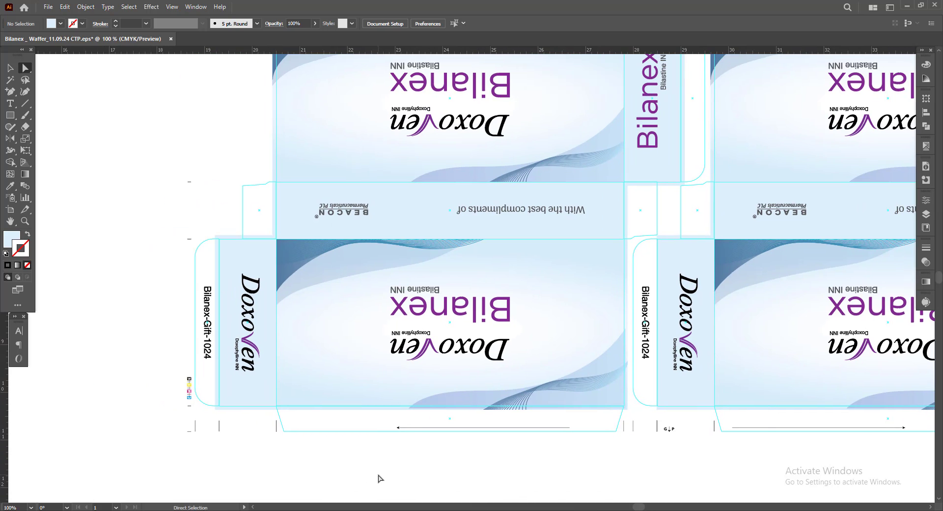
Pan and zoom to review both ganged Bilanex boxes together.
{"action": "scroll", "coordinate": [187, 307], "scroll_direction": "up", "scroll_amount": 1}
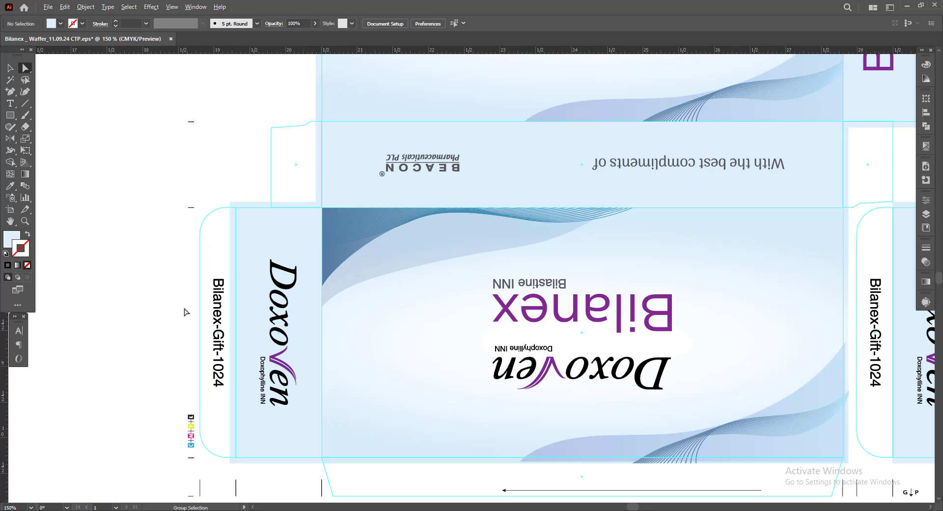
{"action": "scroll", "coordinate": [179, 359], "scroll_direction": "down", "scroll_amount": 1}
{"action": "scroll", "coordinate": [431, 456], "scroll_direction": "down", "scroll_amount": 1}
{"action": "scroll", "coordinate": [457, 461], "scroll_direction": "right", "scroll_amount": 1}
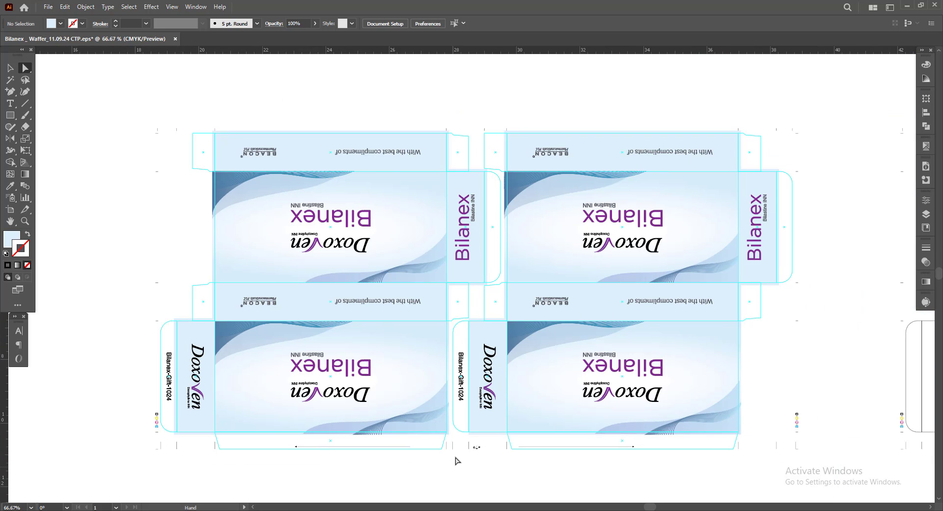
{"action": "scroll", "coordinate": [418, 350], "scroll_direction": "up", "scroll_amount": 3}
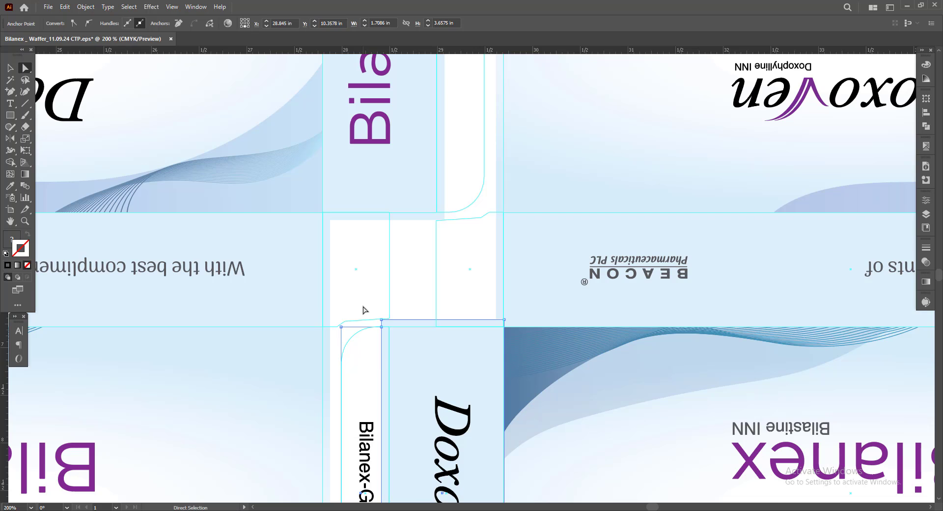
{"action": "scroll", "coordinate": [363, 294], "scroll_direction": "down", "scroll_amount": 1}
{"action": "scroll", "coordinate": [401, 344], "scroll_direction": "down", "scroll_amount": 2}
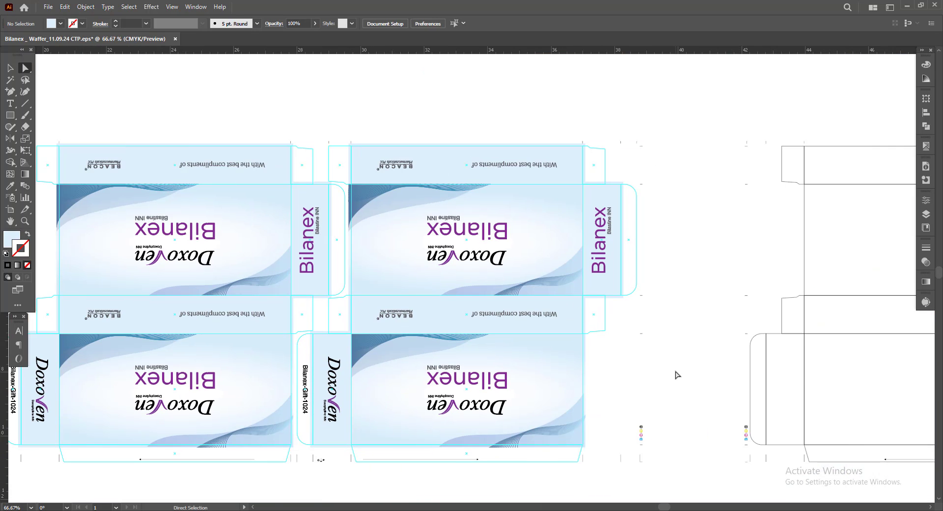
{"action": "scroll", "coordinate": [677, 376], "scroll_direction": "up", "scroll_amount": 1}
{"action": "left_click_drag", "start_coordinate": [364, 122], "coordinate": [487, 118]}
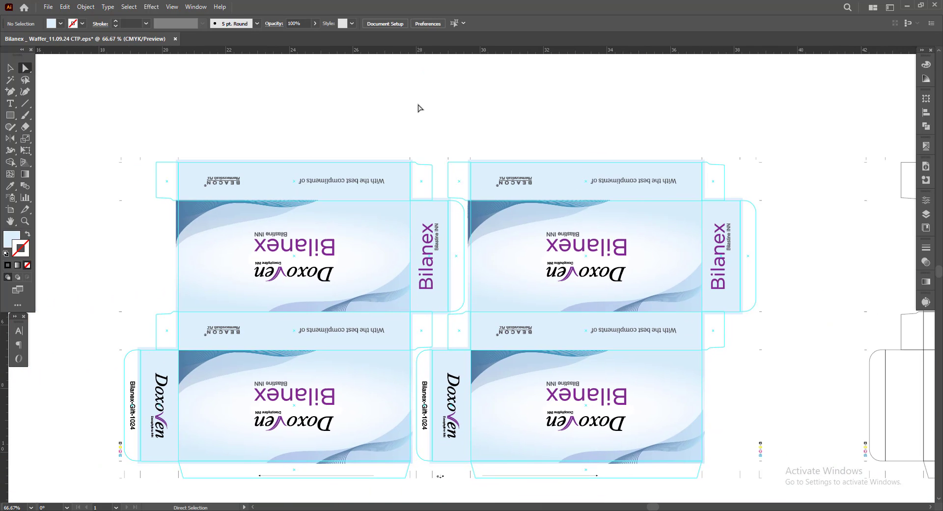
{"action": "scroll", "coordinate": [421, 99], "scroll_direction": "down", "scroll_amount": 1}
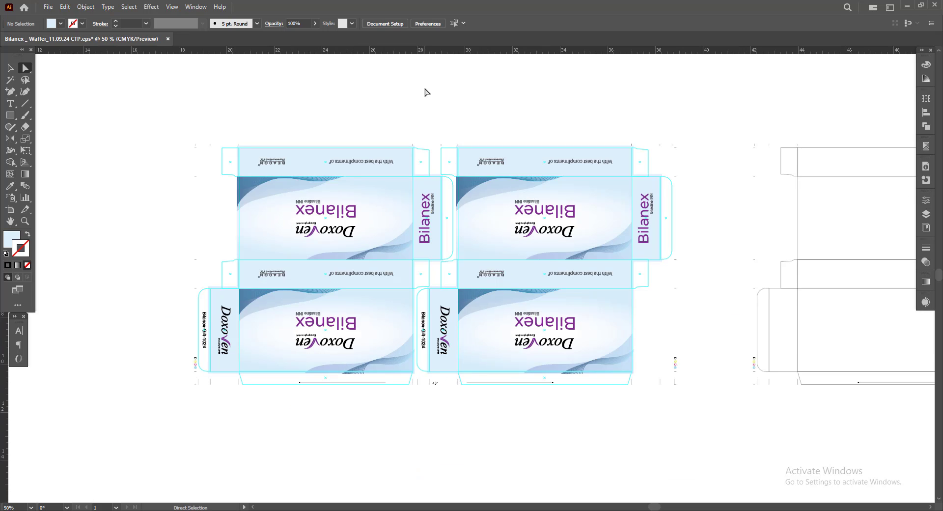
Select all objects with a BEACON logo path's fill colour and check their colour and overprint.
{"action": "scroll", "coordinate": [246, 163], "scroll_direction": "up", "scroll_amount": 2}
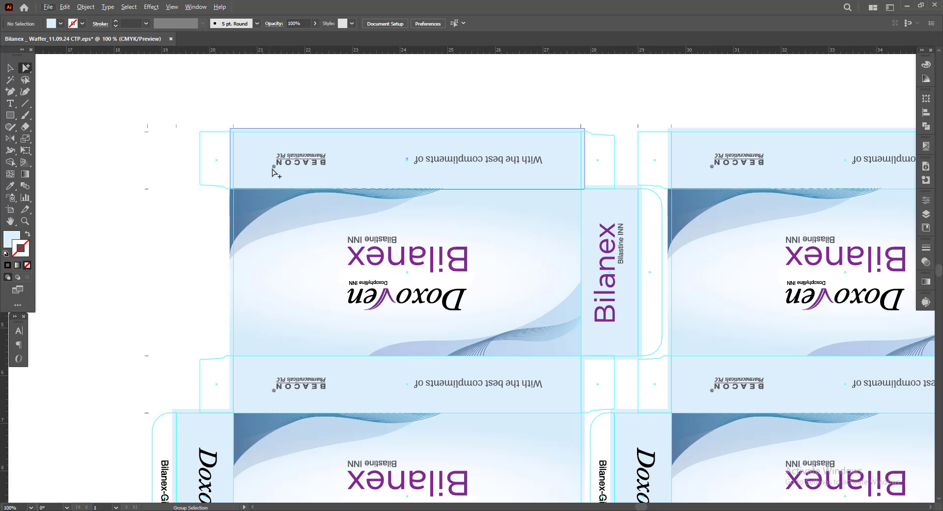
{"action": "left_click", "coordinate": [297, 164]}
{"action": "scroll", "coordinate": [297, 164], "scroll_direction": "up", "scroll_amount": 3}
{"action": "left_click", "coordinate": [129, 7]}
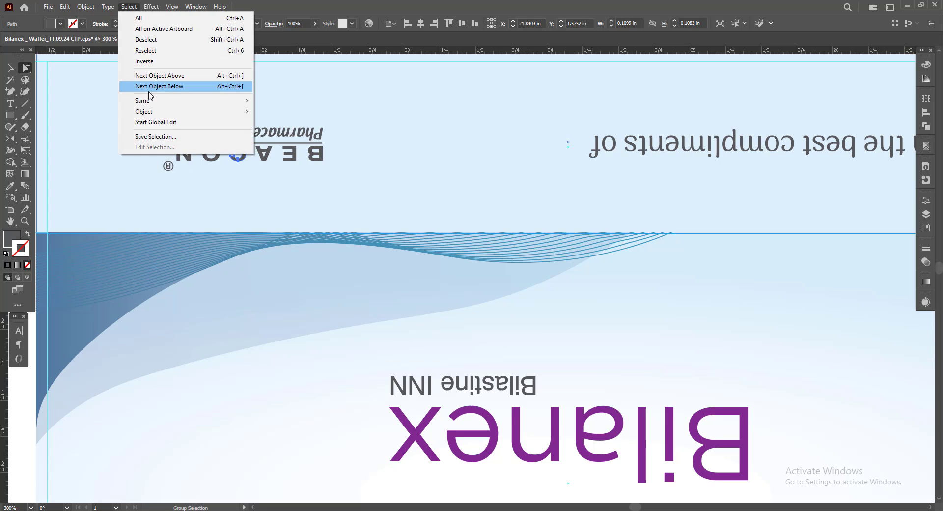
{"action": "left_click", "coordinate": [303, 146]}
{"action": "scroll", "coordinate": [346, 256], "scroll_direction": "down", "scroll_amount": 2}
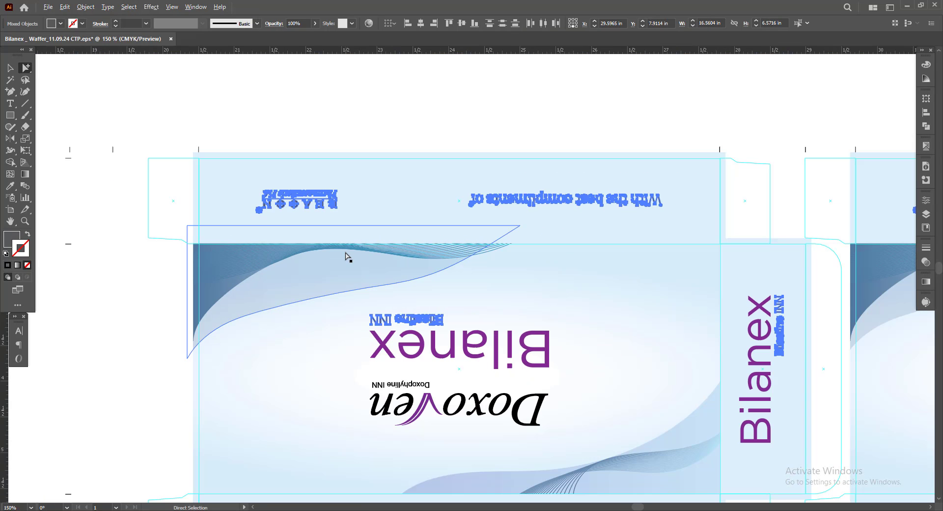
{"action": "left_click", "coordinate": [926, 65]}
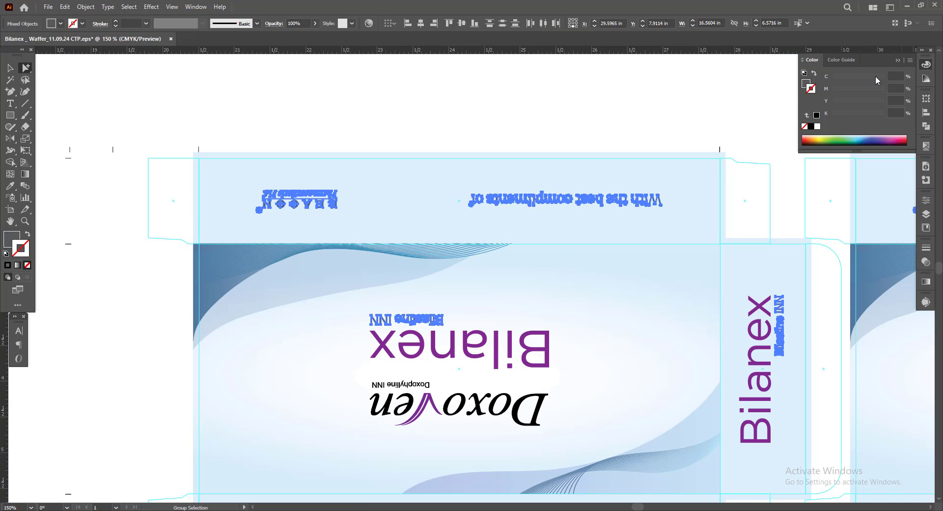
{"action": "left_click", "coordinate": [806, 83]}
{"action": "left_click", "coordinate": [926, 65]}
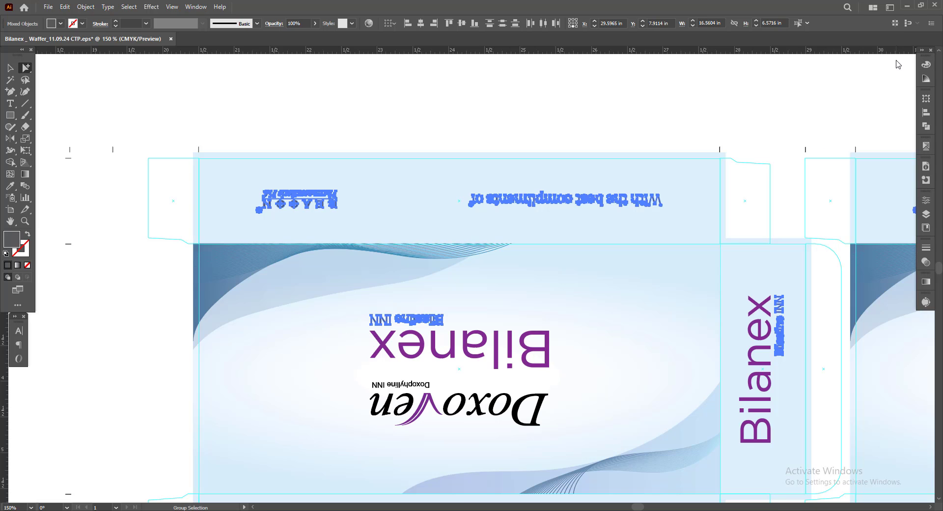
{"action": "left_click", "coordinate": [926, 179]}
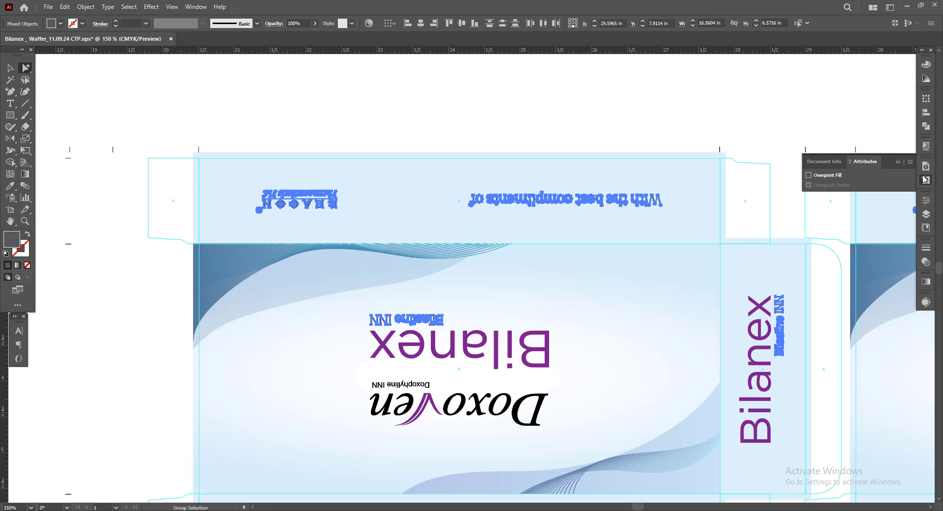
{"action": "left_click", "coordinate": [898, 163]}
{"action": "left_click", "coordinate": [795, 117]}
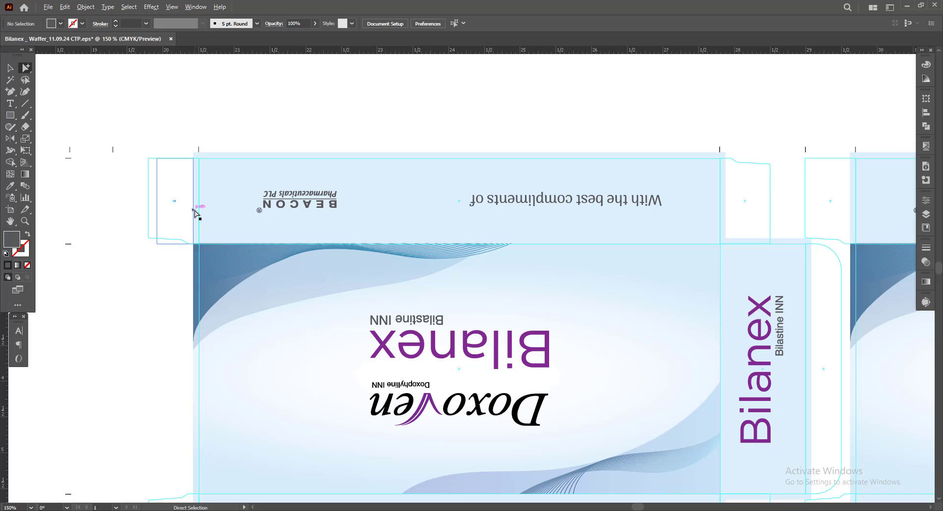
Select everything sharing the Doxoven 'D' fill colour and review its colour and overprint settings.
{"action": "scroll", "coordinate": [196, 207], "scroll_direction": "down", "scroll_amount": 3}
{"action": "scroll", "coordinate": [334, 258], "scroll_direction": "up", "scroll_amount": 4}
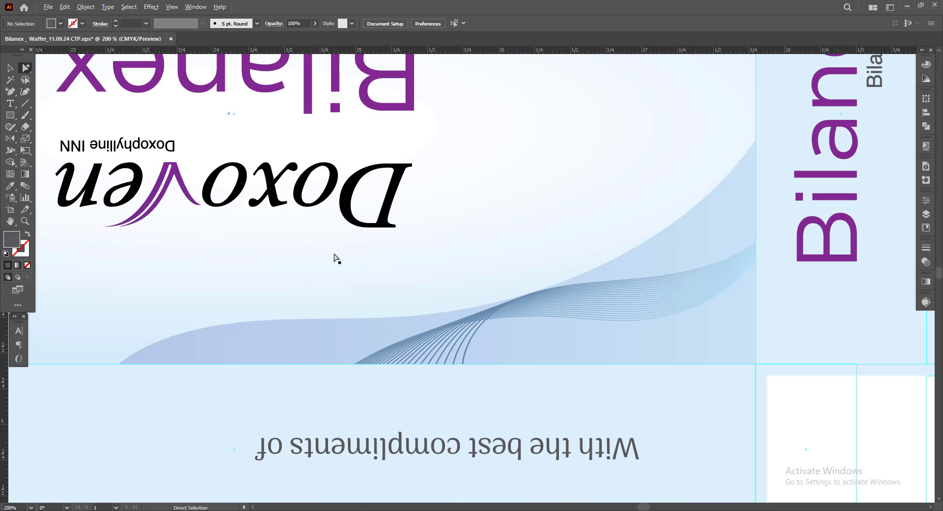
{"action": "left_click", "coordinate": [369, 226]}
{"action": "scroll", "coordinate": [372, 209], "scroll_direction": "up", "scroll_amount": 5}
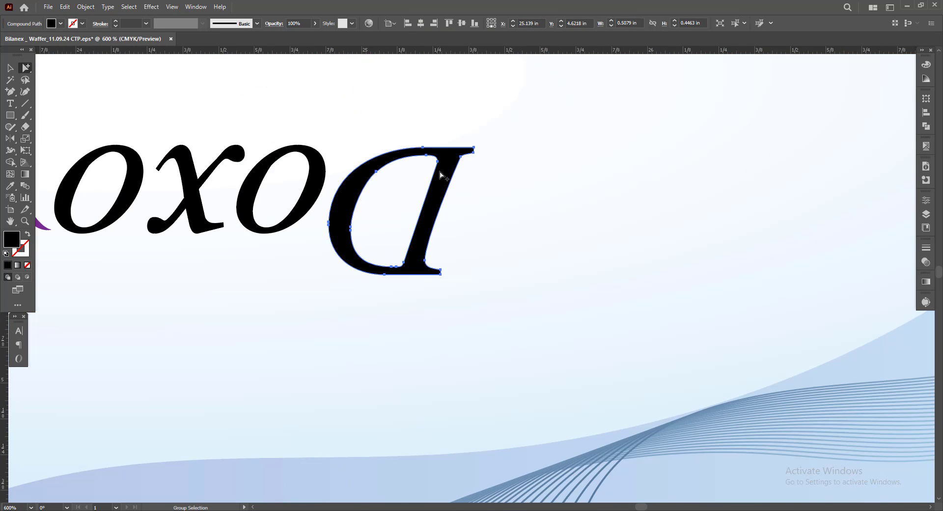
{"action": "left_click", "coordinate": [128, 6]}
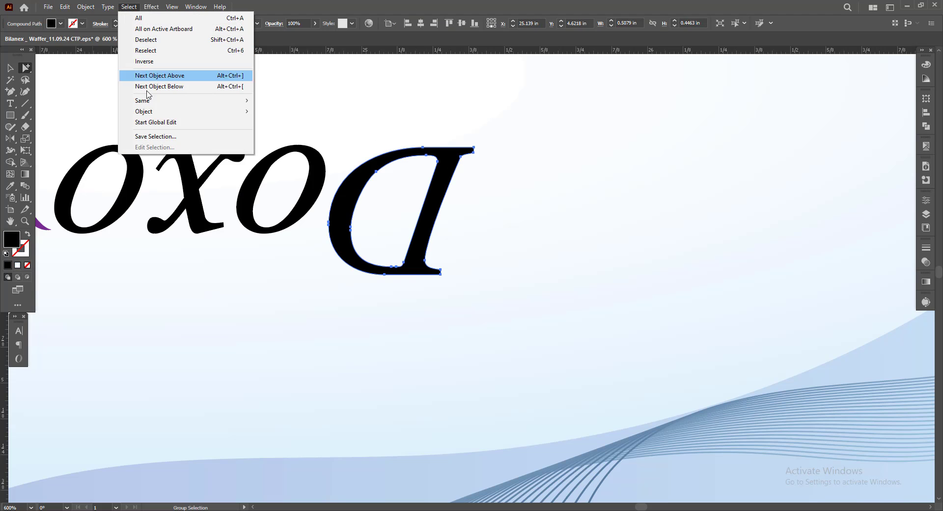
{"action": "mouse_move", "coordinate": [143, 100]}
{"action": "left_click", "coordinate": [331, 141]}
{"action": "scroll", "coordinate": [448, 290], "scroll_direction": "down", "scroll_amount": 6}
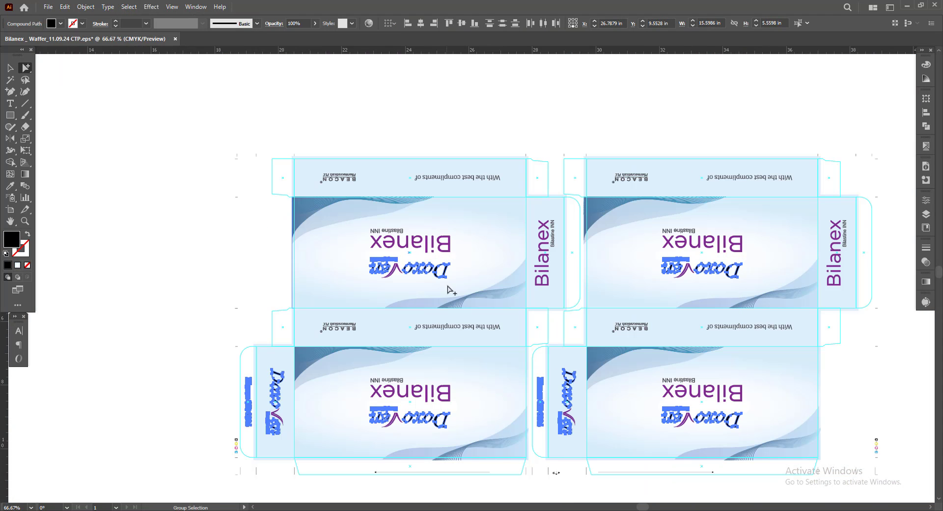
{"action": "left_click", "coordinate": [923, 67]}
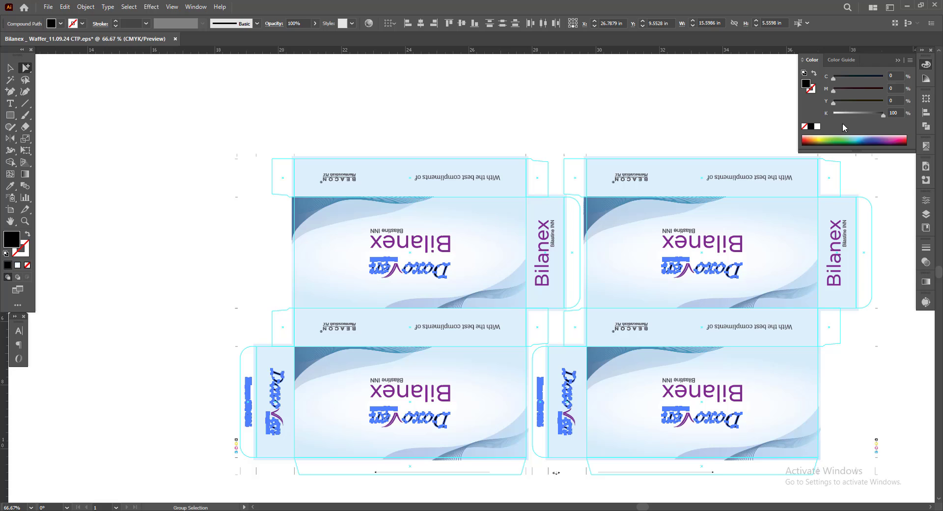
{"action": "left_click", "coordinate": [898, 60]}
{"action": "left_click", "coordinate": [925, 181]}
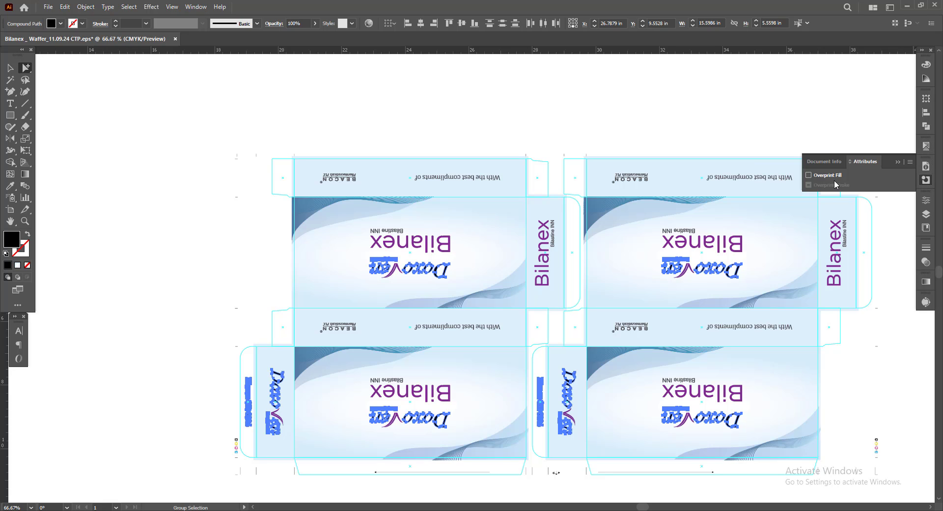
{"action": "left_click", "coordinate": [832, 152]}
Open Separations Preview with Overprint Preview on and toggle the Black plate to inspect it.
{"action": "left_click", "coordinate": [926, 146]}
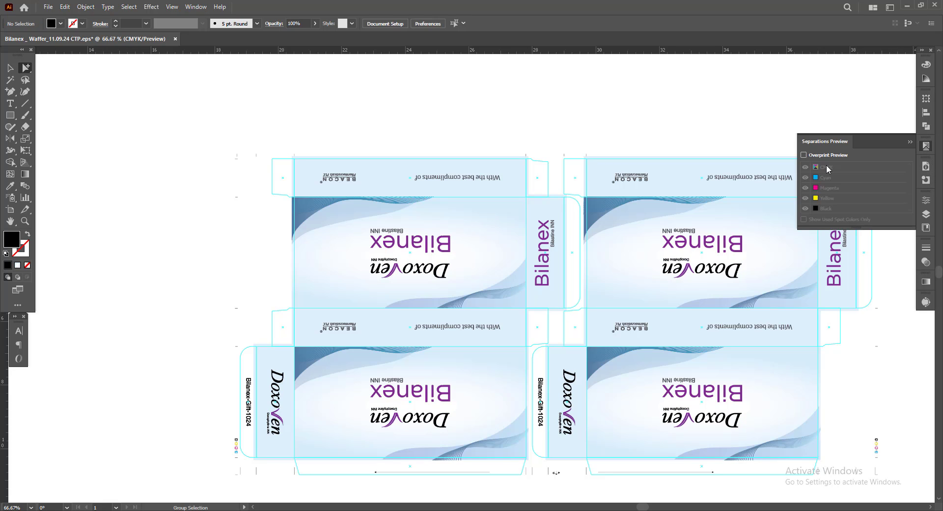
{"action": "left_click", "coordinate": [824, 155]}
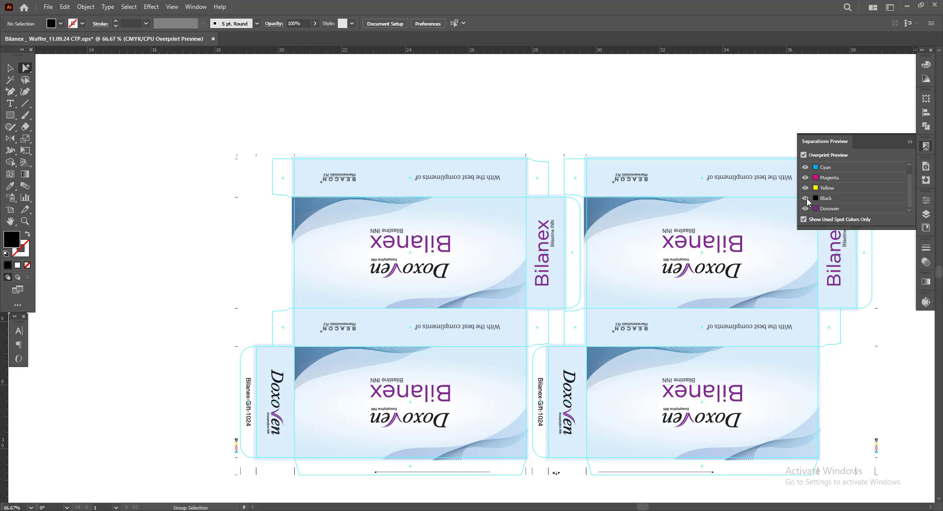
{"action": "left_click", "coordinate": [805, 199]}
{"action": "left_click", "coordinate": [805, 198]}
{"action": "left_click", "coordinate": [805, 198]}
{"action": "left_click", "coordinate": [806, 199]}
{"action": "left_click", "coordinate": [805, 199]}
{"action": "left_click", "coordinate": [806, 198]}
{"action": "left_click", "coordinate": [805, 198]}
{"action": "scroll", "coordinate": [462, 263], "scroll_direction": "up", "scroll_amount": 4}
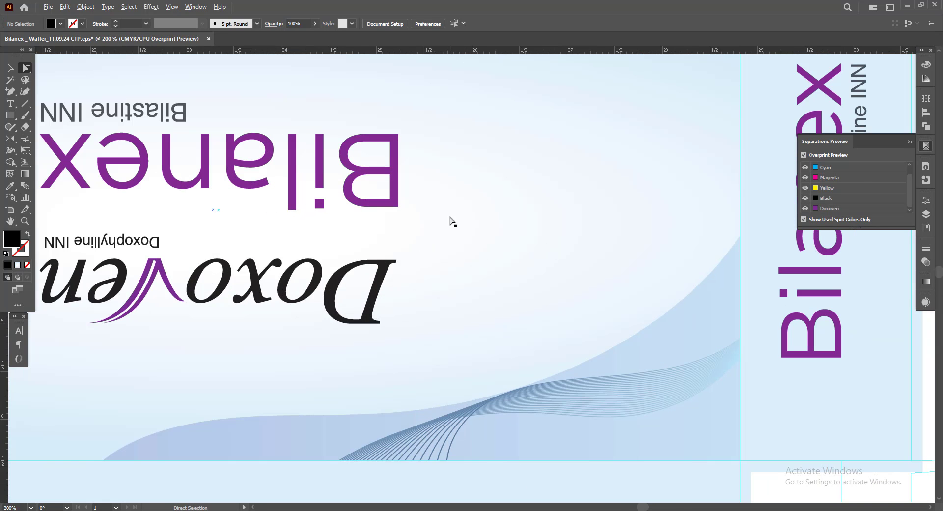
Toggle the Doxoven spot plate to check which artwork prints on it.
{"action": "scroll", "coordinate": [450, 222], "scroll_direction": "down", "scroll_amount": 2}
{"action": "scroll", "coordinate": [701, 259], "scroll_direction": "down", "scroll_amount": 1}
{"action": "scroll", "coordinate": [438, 275], "scroll_direction": "down", "scroll_amount": 2}
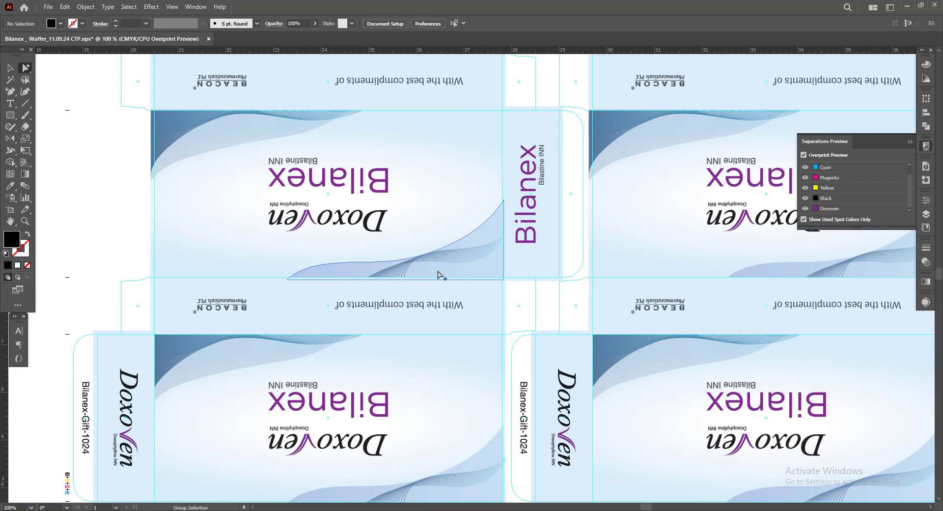
{"action": "left_click", "coordinate": [806, 208]}
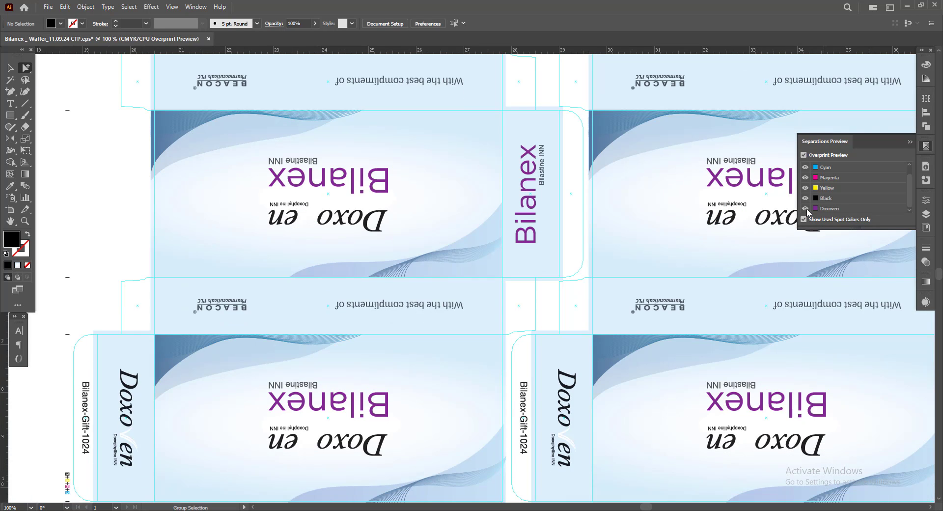
{"action": "left_click", "coordinate": [806, 208]}
{"action": "left_click", "coordinate": [806, 209]}
{"action": "left_click", "coordinate": [806, 209]}
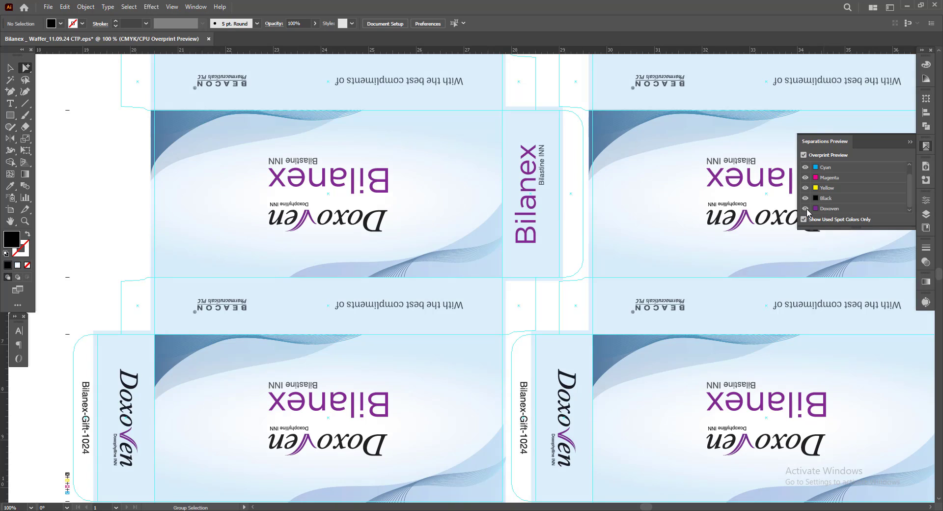
{"action": "left_click", "coordinate": [805, 208]}
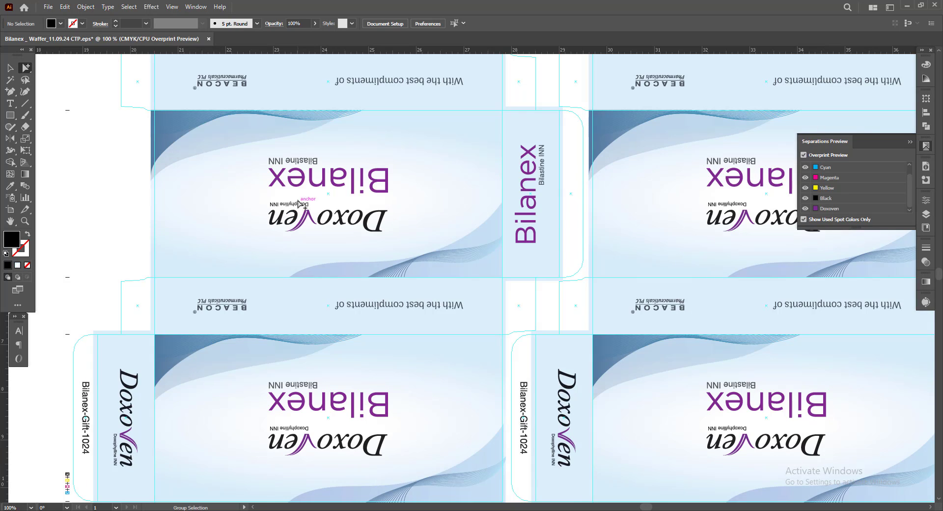
Delete the purple Doxoven spot swatch and zoom out to see both cartons.
{"action": "left_click", "coordinate": [60, 24]}
{"action": "left_click", "coordinate": [12, 68]}
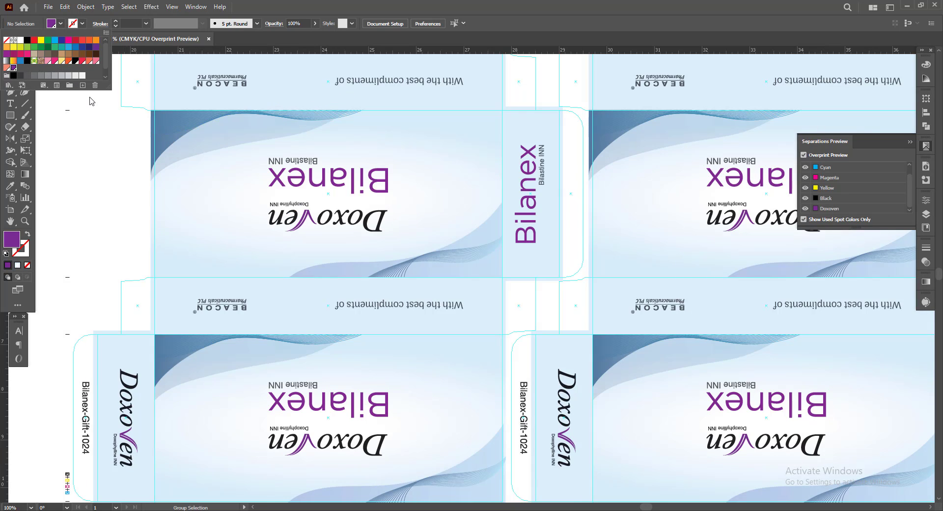
{"action": "left_click", "coordinate": [95, 84]}
{"action": "left_click", "coordinate": [459, 273]}
{"action": "left_click", "coordinate": [122, 225]}
{"action": "key", "text": "ctrl+minus"}
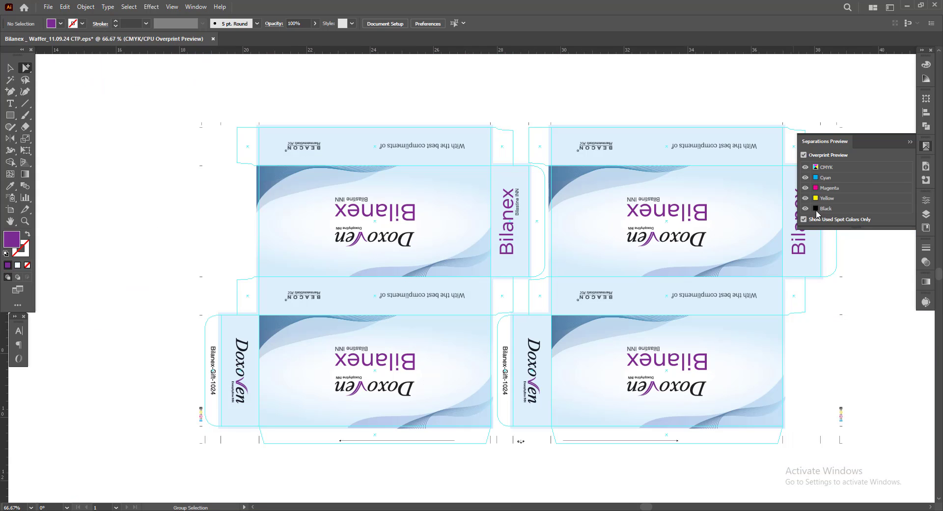
Toggle the Black plate repeatedly, then turn all CMYK plates back on.
{"action": "left_click", "coordinate": [805, 208]}
{"action": "left_click", "coordinate": [805, 208]}
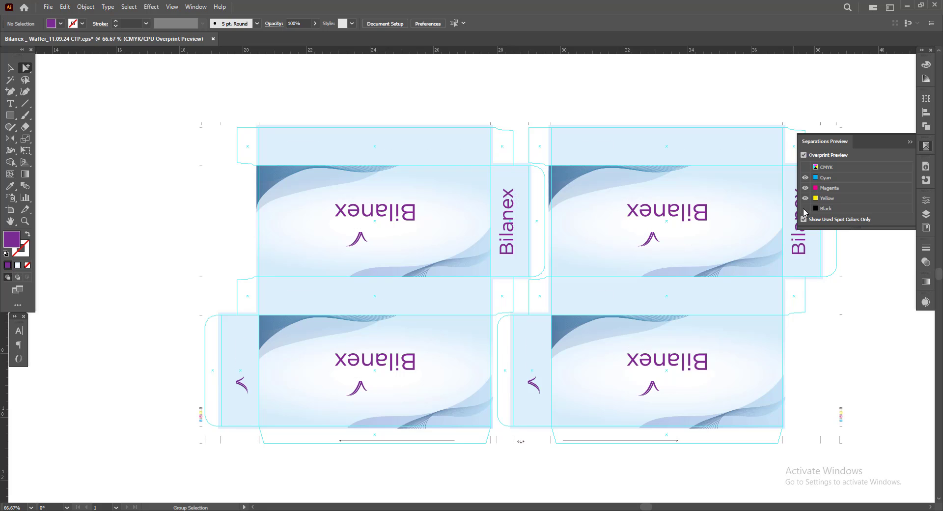
{"action": "left_click", "coordinate": [805, 209]}
{"action": "left_click", "coordinate": [805, 208]}
{"action": "left_click", "coordinate": [805, 209]}
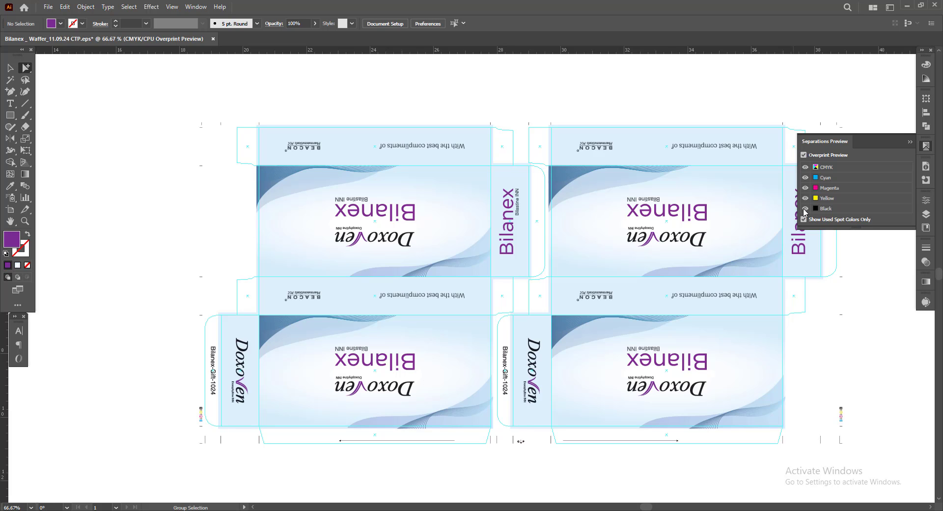
{"action": "left_click", "coordinate": [805, 208]}
{"action": "left_click", "coordinate": [805, 209]}
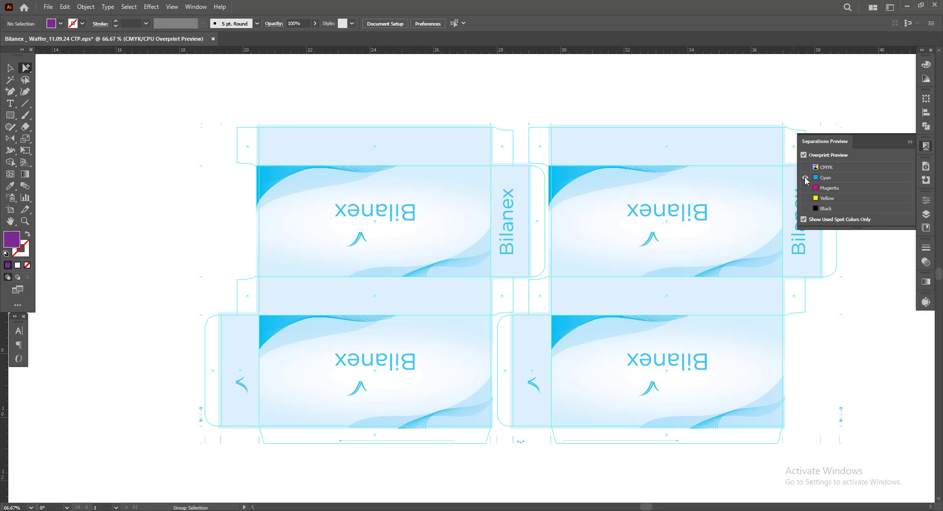
{"action": "left_click", "coordinate": [805, 168]}
Check the cyan, yellow and black plates individually, restore all CMYK, and close Separations Preview.
{"action": "left_click", "coordinate": [806, 177]}
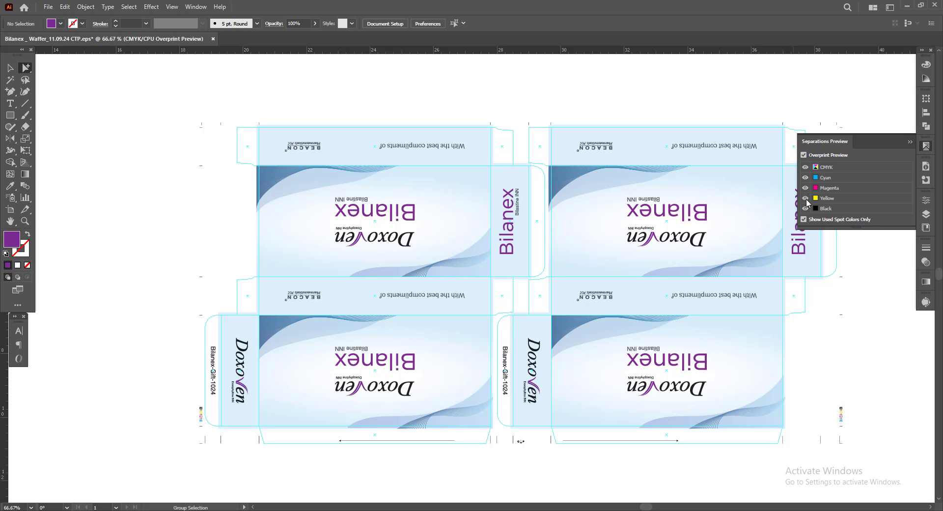
{"action": "left_click", "coordinate": [806, 198]}
{"action": "left_click", "coordinate": [806, 178]}
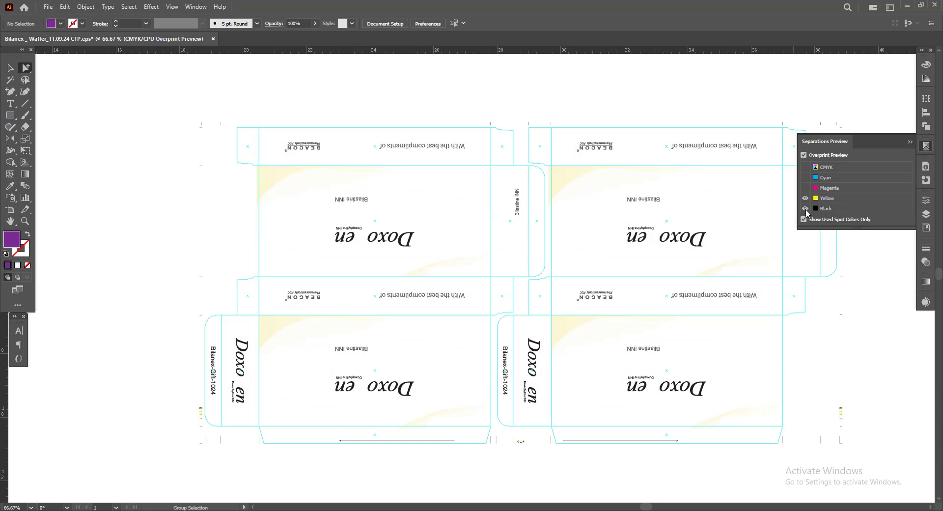
{"action": "left_click", "coordinate": [805, 209]}
{"action": "left_click", "coordinate": [805, 168]}
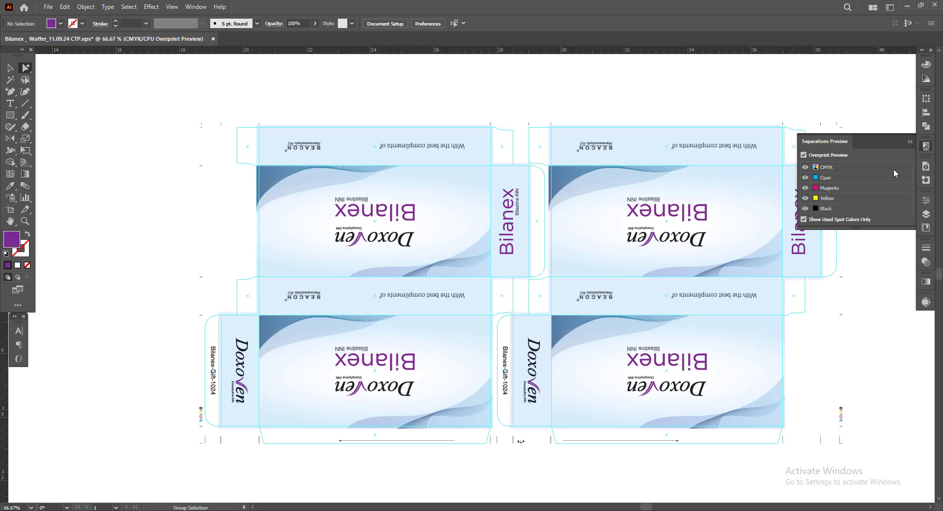
{"action": "left_click", "coordinate": [910, 142]}
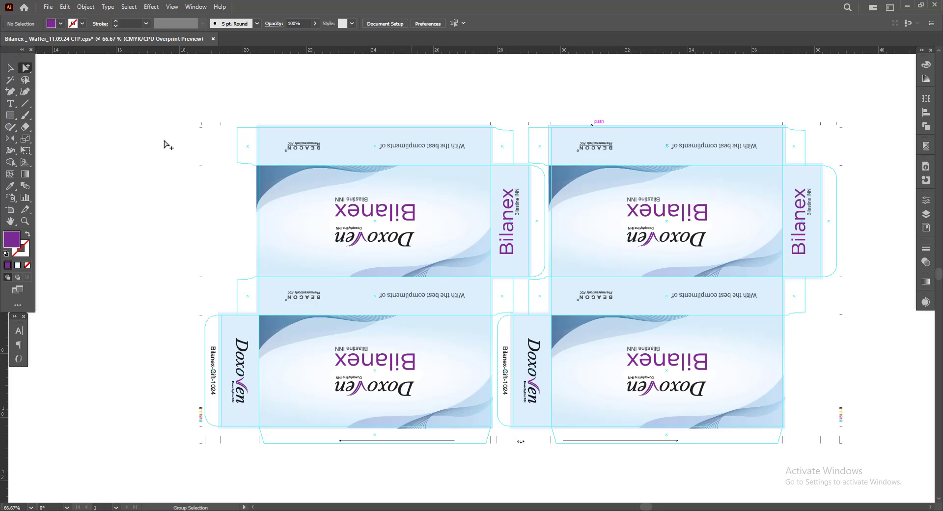
{"action": "scroll", "coordinate": [147, 132], "scroll_direction": "up", "scroll_amount": 1}
{"action": "scroll", "coordinate": [73, 128], "scroll_direction": "down", "scroll_amount": 2, "text": "alt"}
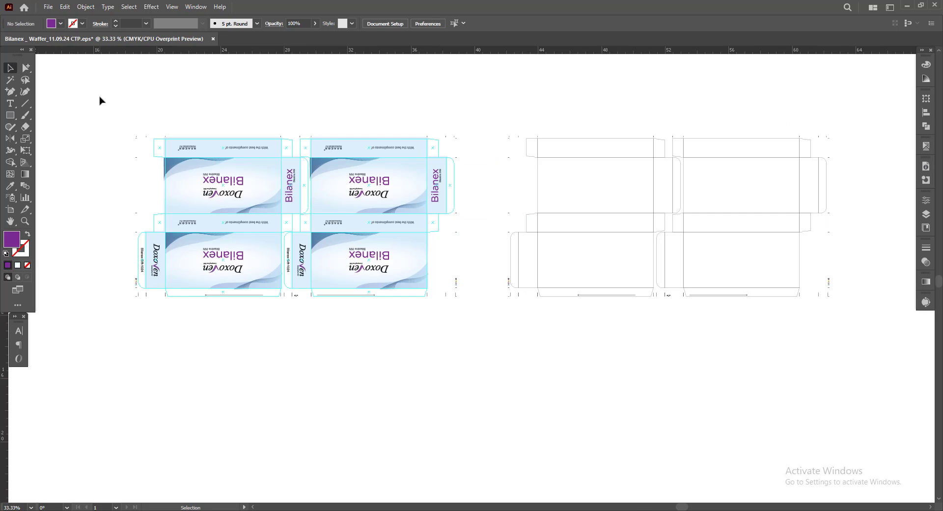
Save the ganged carton file as EPS with Ctrl+S.
{"action": "left_click_drag", "start_coordinate": [101, 97], "coordinate": [484, 319]}
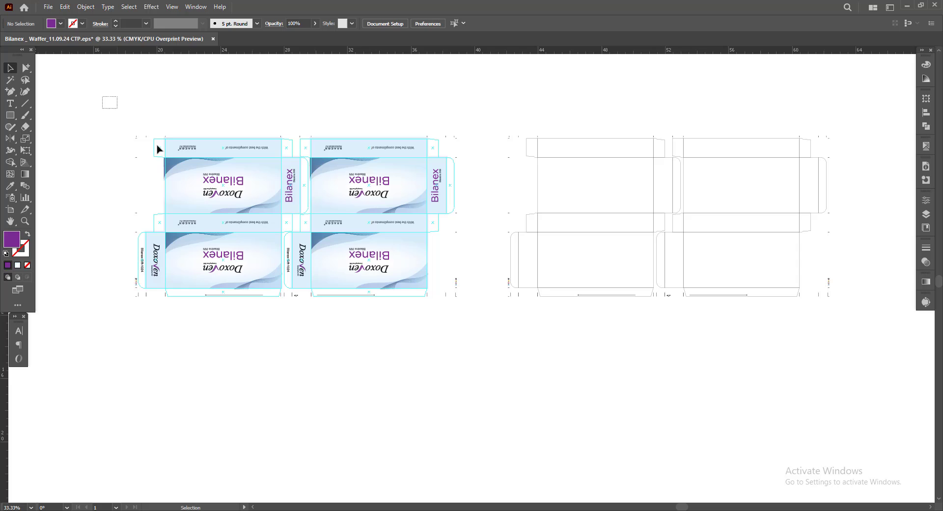
{"action": "left_click", "coordinate": [481, 331]}
{"action": "key", "text": "ctrl+s"}
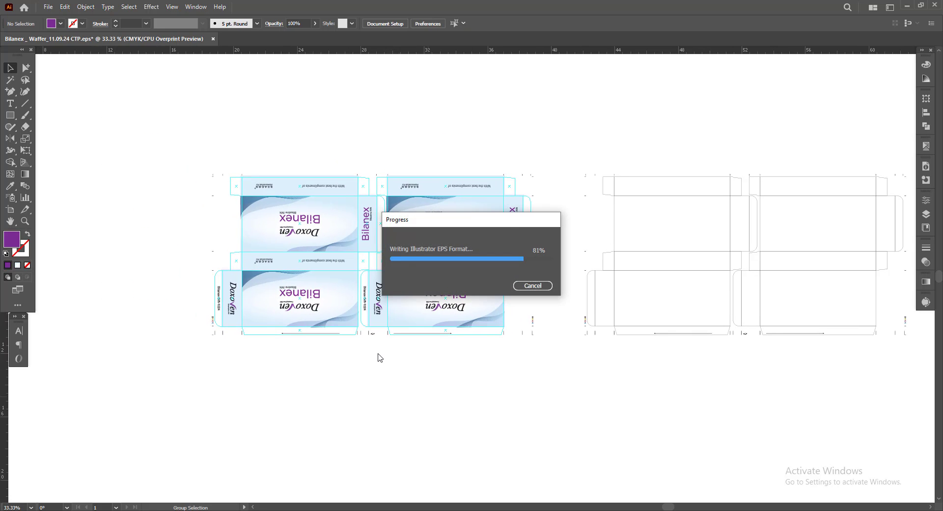
{"action": "scroll", "coordinate": [509, 427], "scroll_direction": "up", "scroll_amount": 4, "text": "alt"}
{"action": "scroll", "coordinate": [590, 389], "scroll_direction": "up", "scroll_amount": 2, "text": "alt"}
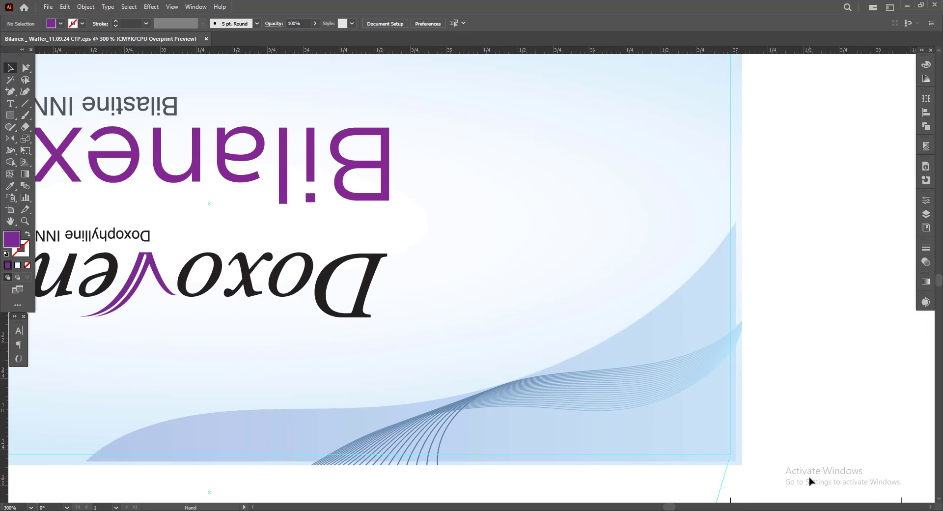
Reopen Separations Preview and toggle the Black plate off and on.
{"action": "left_click", "coordinate": [926, 146]}
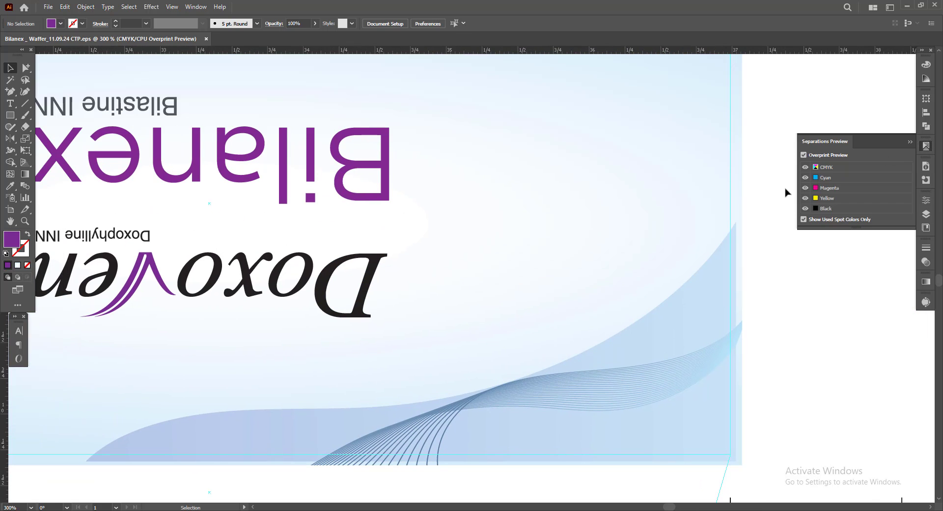
{"action": "left_click", "coordinate": [803, 206]}
{"action": "left_click", "coordinate": [803, 206]}
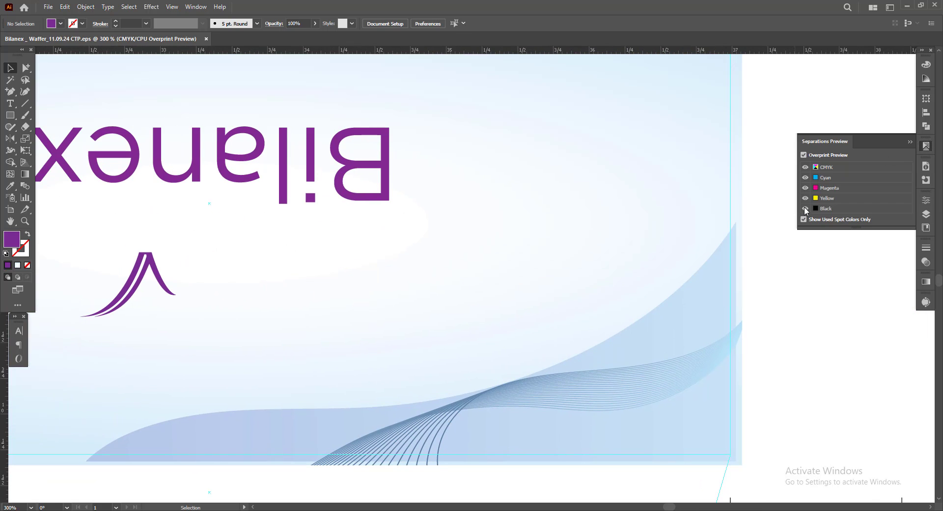
{"action": "left_click", "coordinate": [805, 208]}
{"action": "left_click", "coordinate": [804, 208]}
{"action": "left_click", "coordinate": [804, 208]}
Marquee-select the left carton artwork group, then deselect it.
{"action": "scroll", "coordinate": [425, 225], "scroll_direction": "down", "scroll_amount": 4}
{"action": "scroll", "coordinate": [474, 349], "scroll_direction": "down", "scroll_amount": 2}
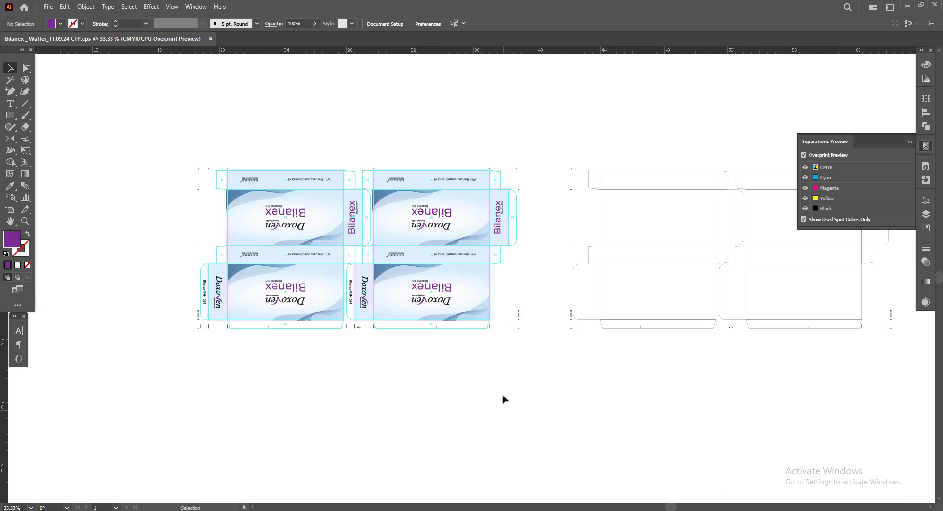
{"action": "left_click_drag", "start_coordinate": [172, 109], "coordinate": [553, 392]}
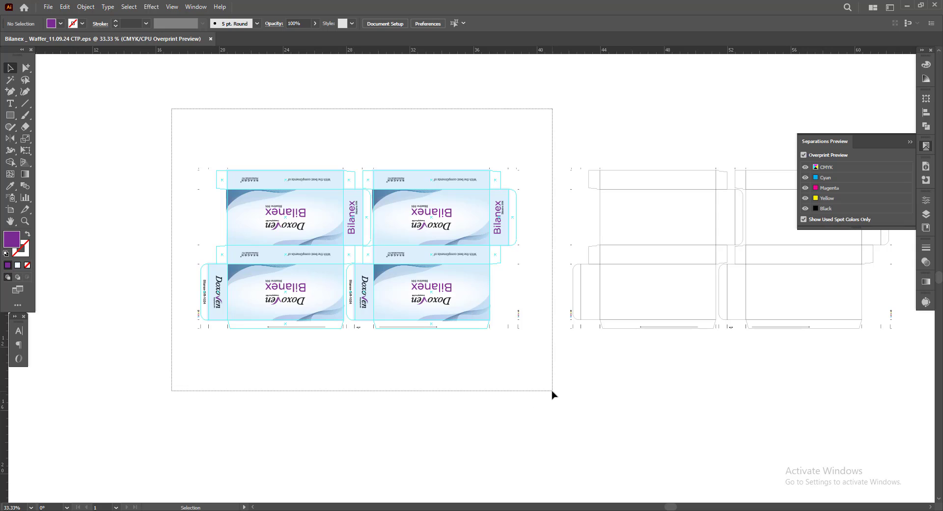
{"action": "key", "text": "ctrl+shift+a"}
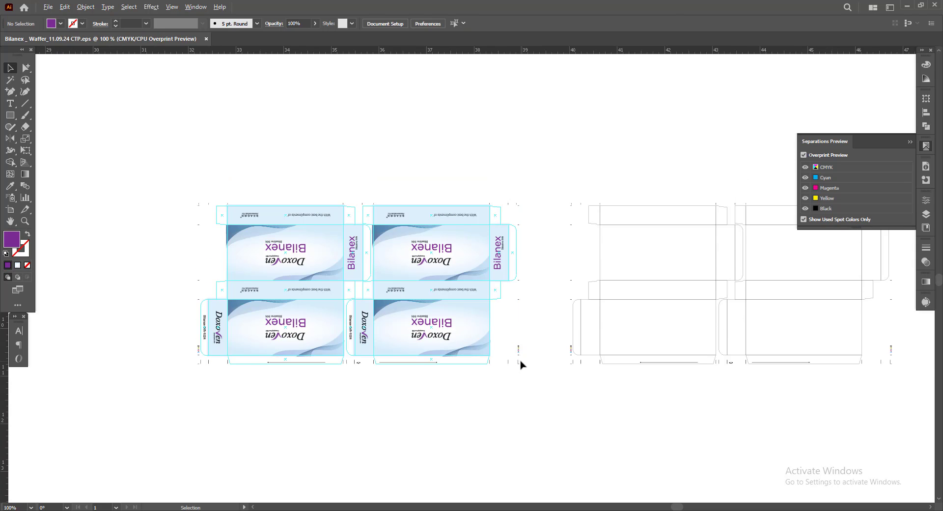
{"action": "scroll", "coordinate": [522, 349], "scroll_direction": "up", "scroll_amount": 6}
Check the black plate, then select every object sharing the black K patch fill.
{"action": "left_click", "coordinate": [805, 209]}
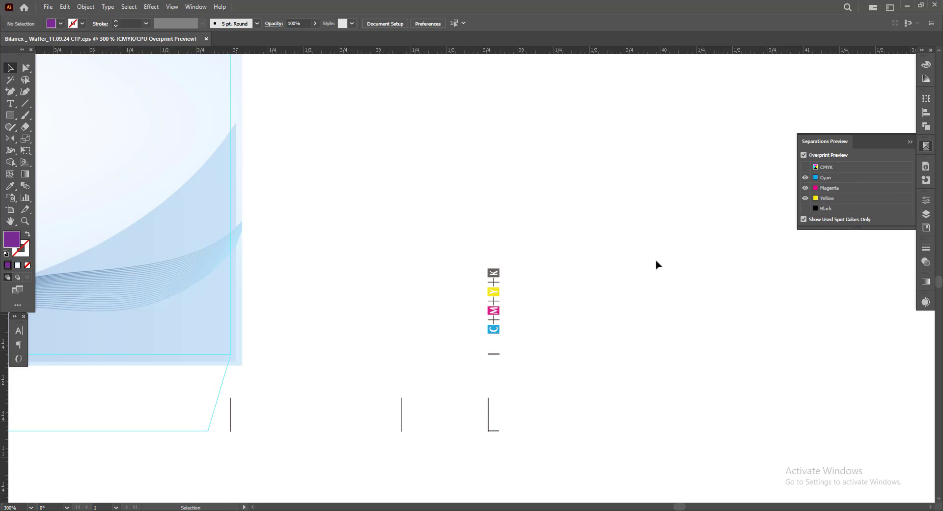
{"action": "scroll", "coordinate": [546, 312], "scroll_direction": "up", "scroll_amount": 2}
{"action": "left_click", "coordinate": [805, 208]}
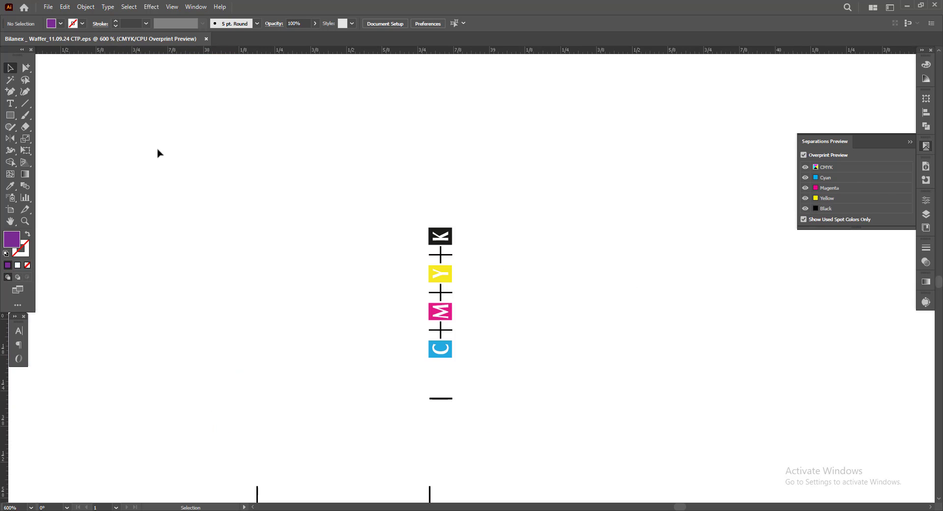
{"action": "left_click", "coordinate": [26, 68]}
{"action": "left_click", "coordinate": [445, 231]}
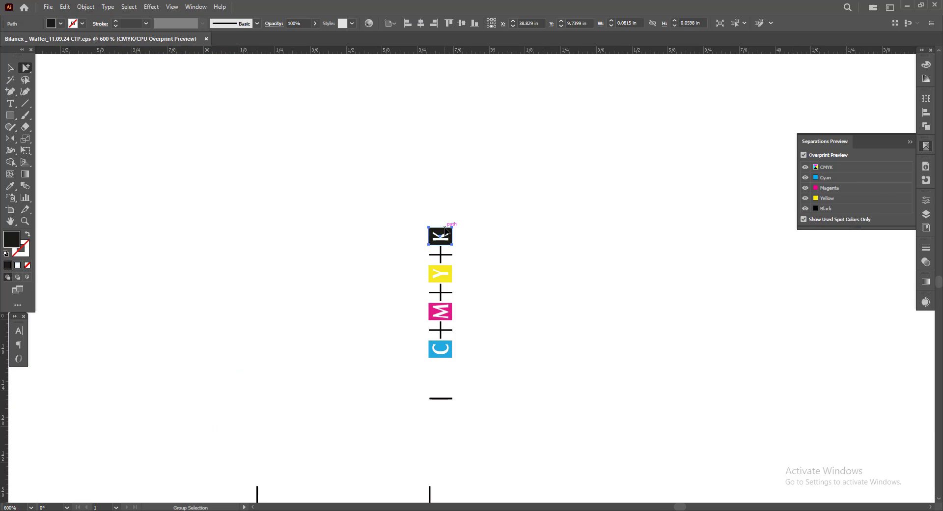
{"action": "left_click", "coordinate": [129, 7]}
{"action": "left_click", "coordinate": [292, 141]}
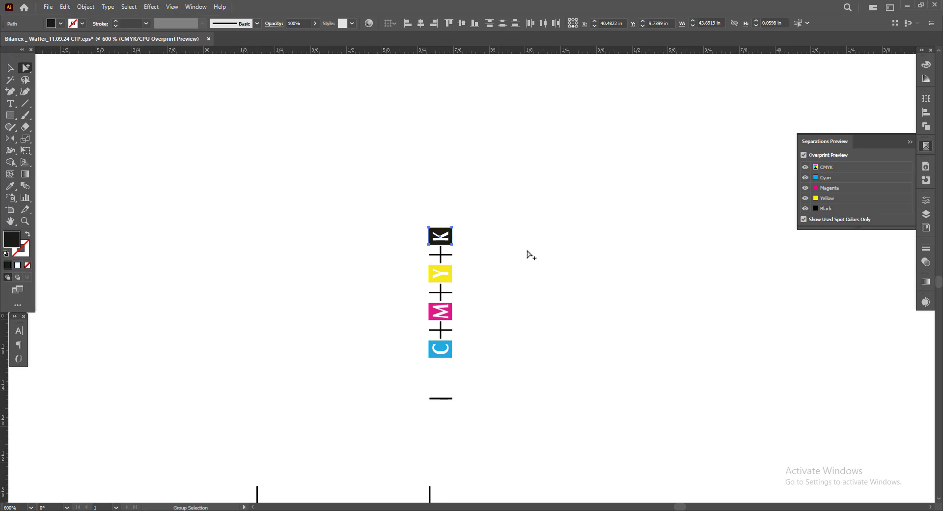
{"action": "left_click", "coordinate": [926, 66]}
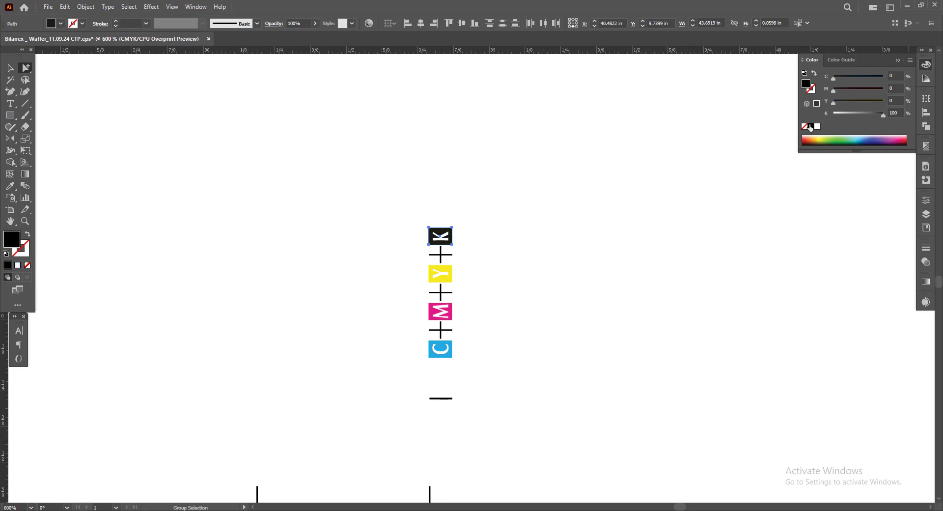
Select all objects sharing the yellow Y patch fill to make them pure 100% yellow.
{"action": "left_click", "coordinate": [444, 273]}
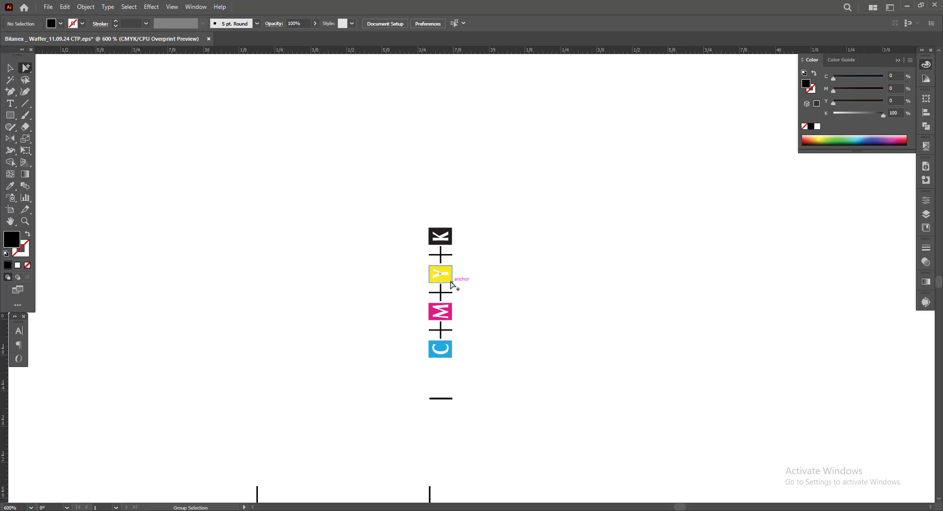
{"action": "left_click", "coordinate": [129, 7]}
{"action": "left_click", "coordinate": [293, 140]}
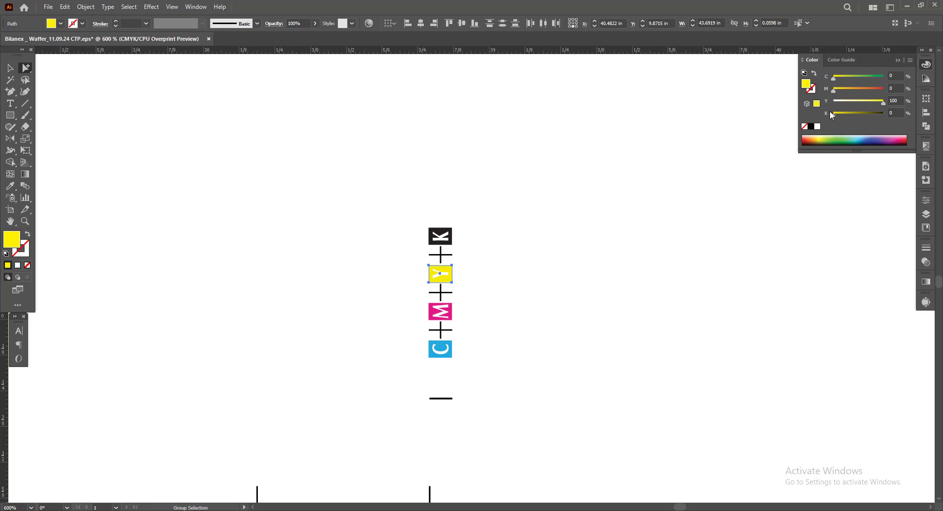
Remove the cyan from all objects matching the magenta M patch.
{"action": "left_click", "coordinate": [898, 59]}
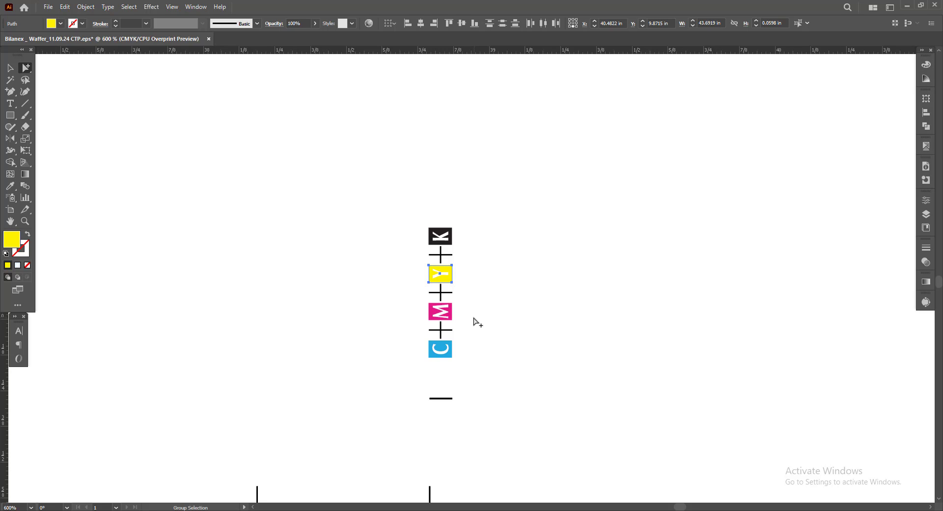
{"action": "left_click", "coordinate": [448, 312]}
{"action": "left_click", "coordinate": [108, 7]}
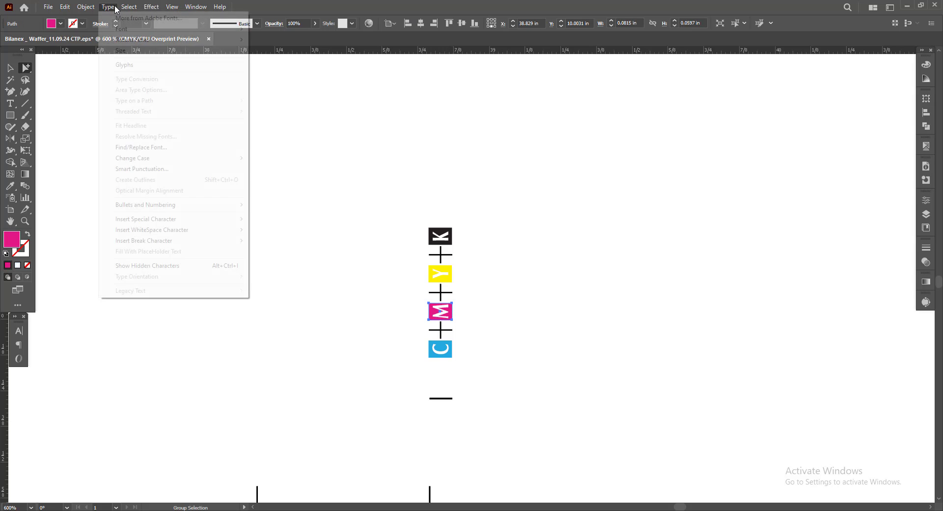
{"action": "left_click", "coordinate": [287, 132]}
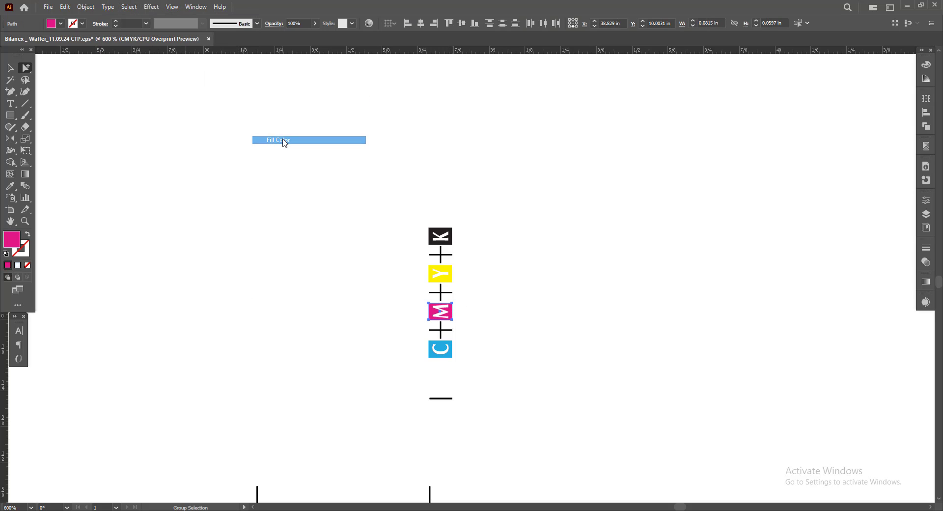
{"action": "left_click", "coordinate": [925, 67]}
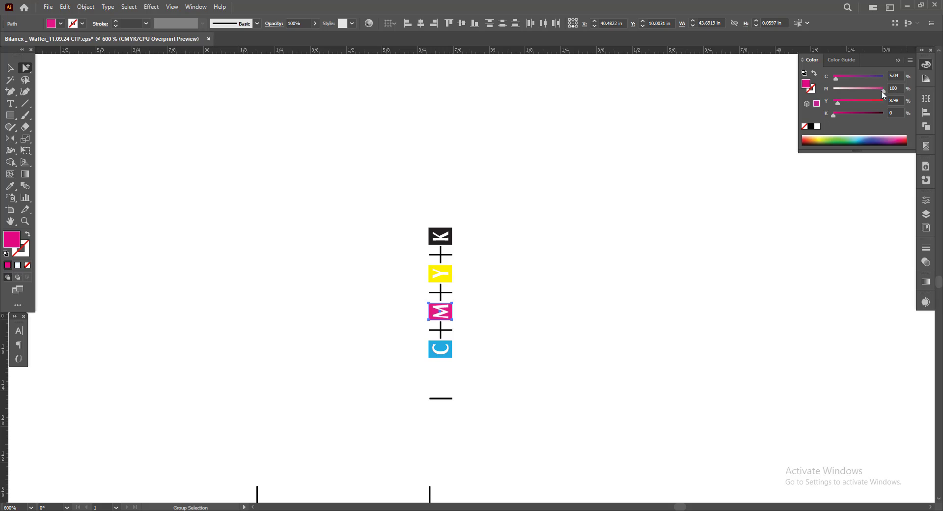
{"action": "left_click_drag", "start_coordinate": [835, 77], "coordinate": [832, 77]}
Make all objects sharing the cyan C patch fill 100% cyan with 0% magenta.
{"action": "left_click", "coordinate": [641, 270]}
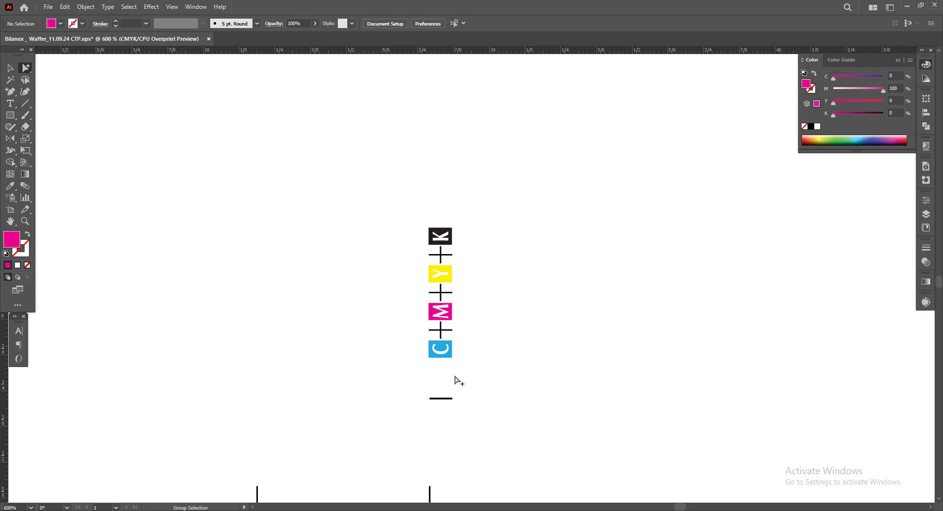
{"action": "left_click", "coordinate": [451, 353]}
{"action": "left_click", "coordinate": [129, 7]}
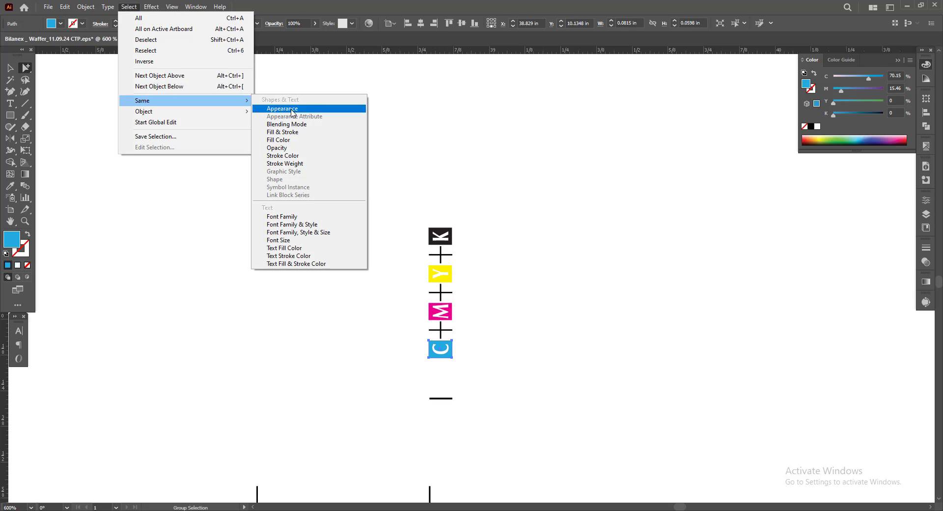
{"action": "left_click", "coordinate": [295, 142]}
{"action": "mouse_move", "coordinate": [873, 79]}
{"action": "left_mouse_down"}
{"action": "mouse_move", "coordinate": [884, 79]}
{"action": "mouse_move", "coordinate": [792, 97]}
{"action": "left_mouse_up"}
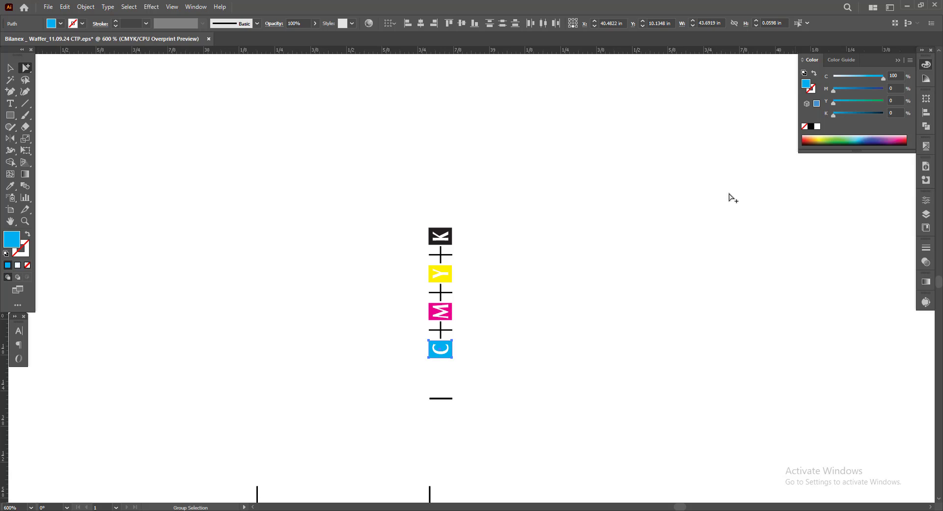
Deselect, put the colour mixer away and save the document.
{"action": "left_click", "coordinate": [639, 257]}
{"action": "left_click", "coordinate": [897, 61]}
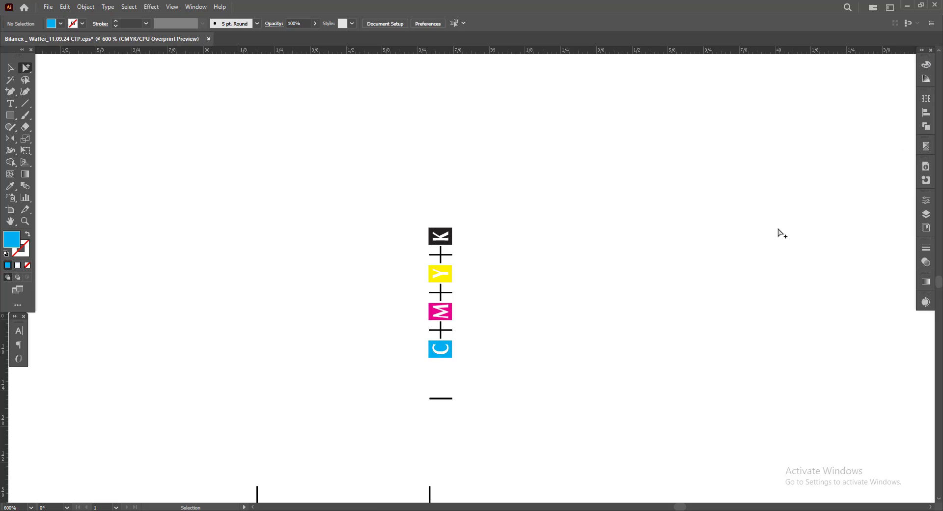
{"action": "key", "text": "ctrl+s"}
{"action": "left_click", "coordinate": [926, 146]}
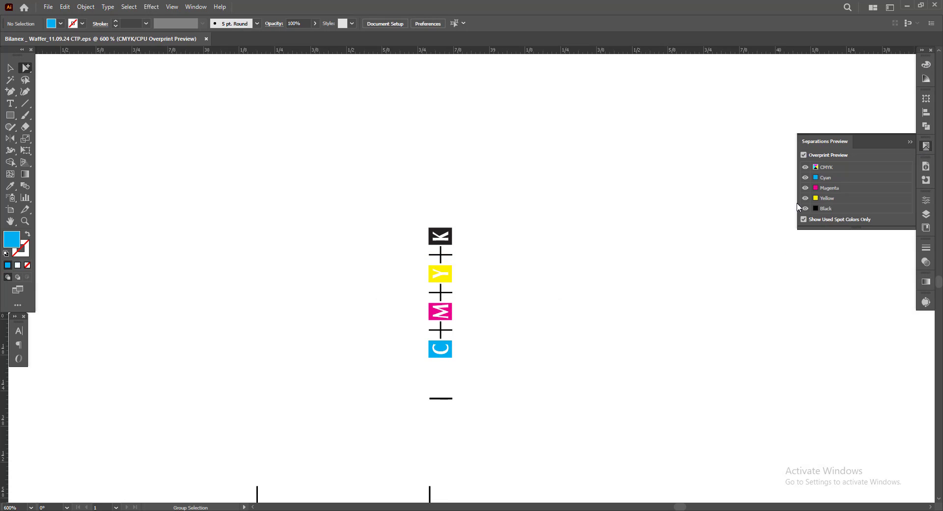
{"action": "left_click", "coordinate": [805, 209]}
{"action": "left_click", "coordinate": [805, 198]}
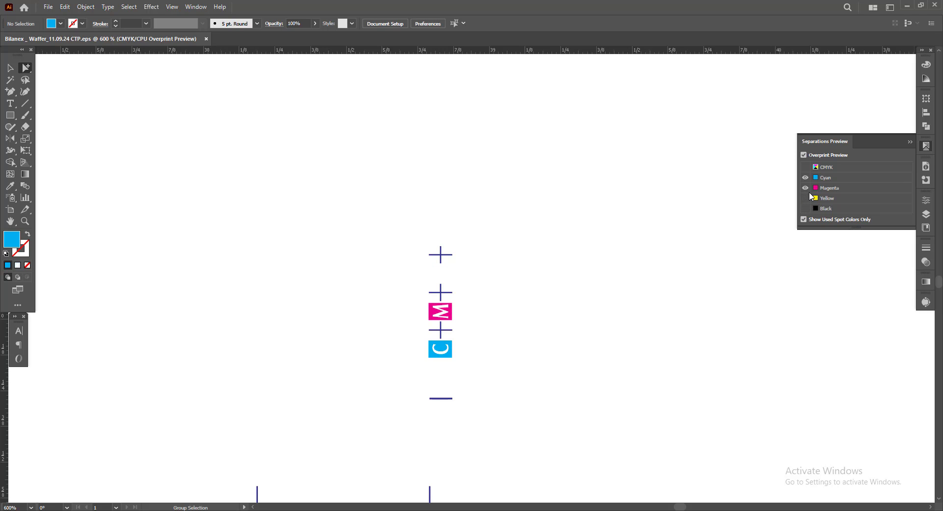
{"action": "left_click", "coordinate": [806, 188]}
{"action": "scroll", "coordinate": [744, 307], "scroll_direction": "down", "scroll_amount": 7}
{"action": "scroll", "coordinate": [745, 327], "scroll_direction": "up", "scroll_amount": 2}
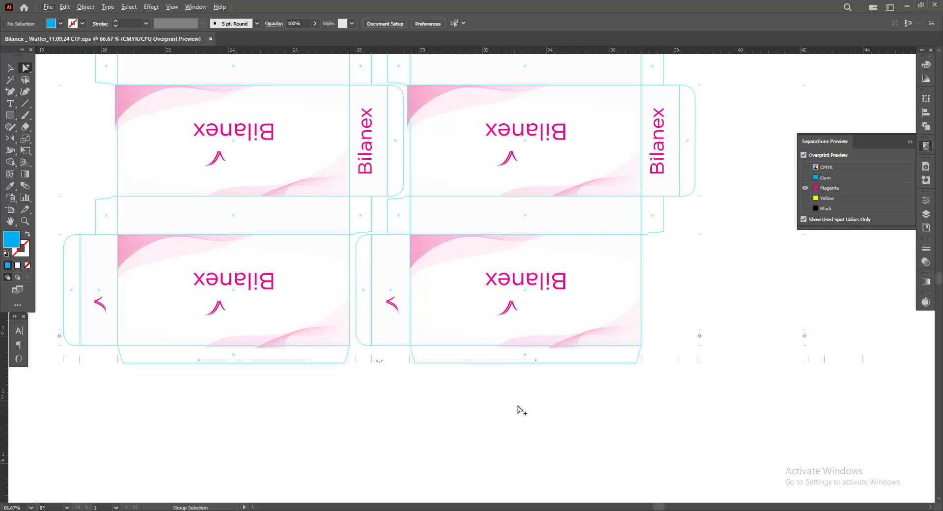
{"action": "scroll", "coordinate": [709, 351], "scroll_direction": "up", "scroll_amount": 2}
{"action": "scroll", "coordinate": [710, 351], "scroll_direction": "up", "scroll_amount": 1}
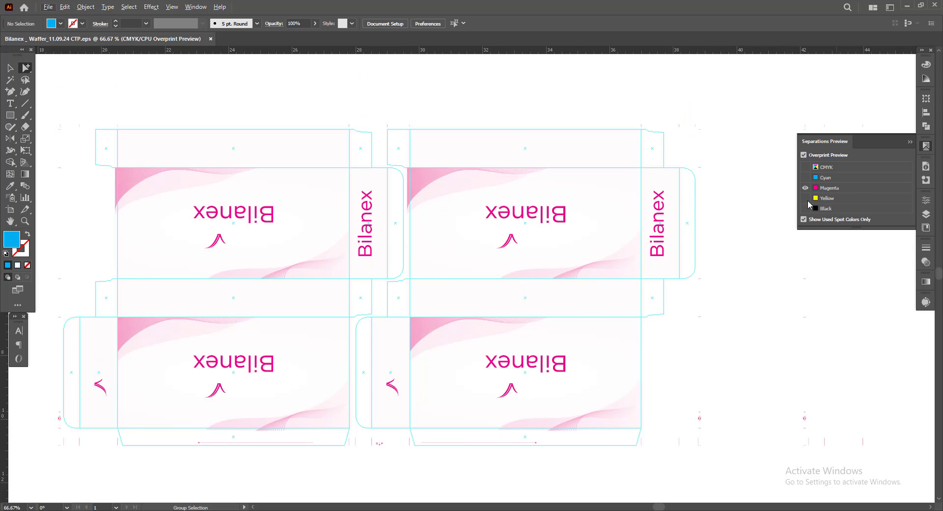
{"action": "left_click", "coordinate": [805, 188]}
{"action": "left_click", "coordinate": [806, 198]}
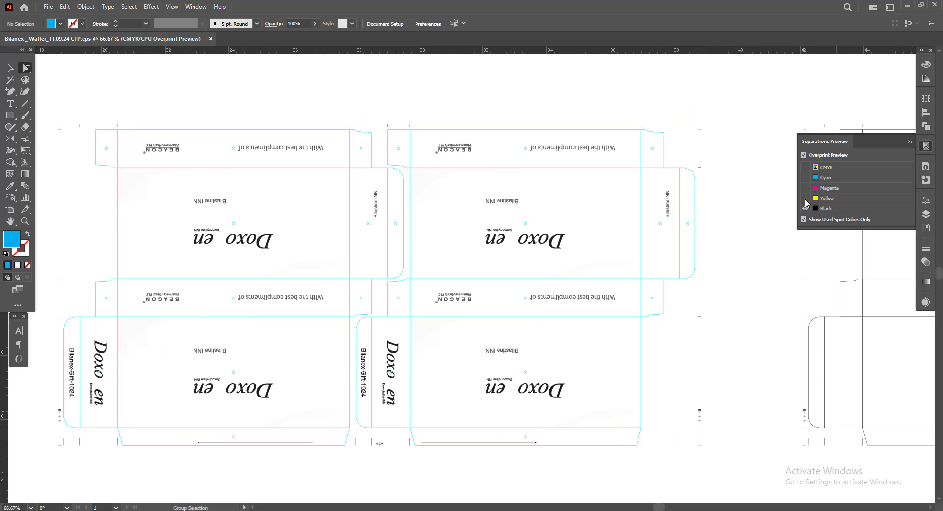
{"action": "left_click", "coordinate": [805, 208]}
{"action": "left_click", "coordinate": [805, 188]}
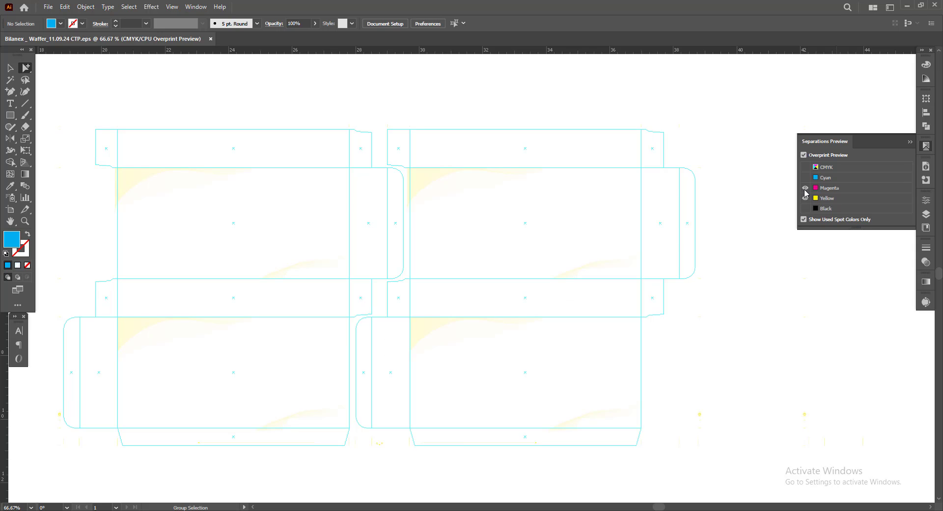
{"action": "left_click", "coordinate": [805, 177]}
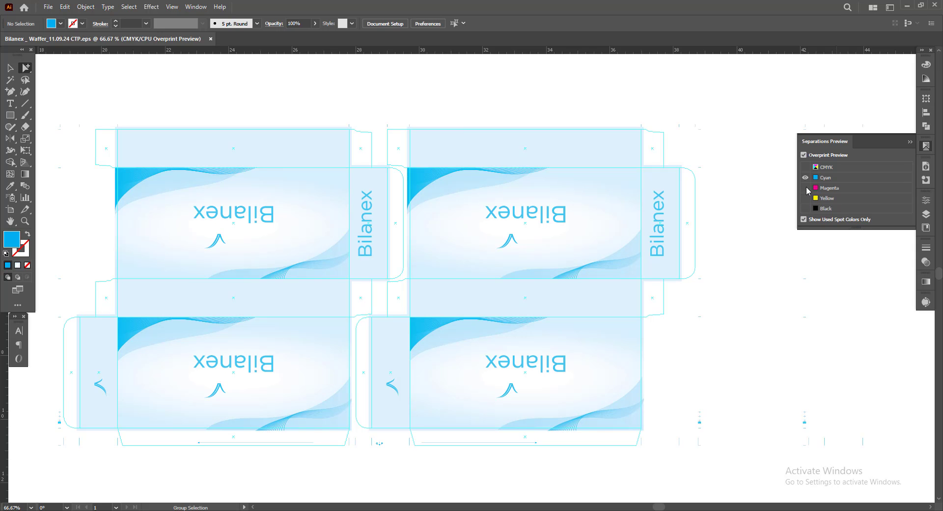
{"action": "left_click", "coordinate": [805, 167]}
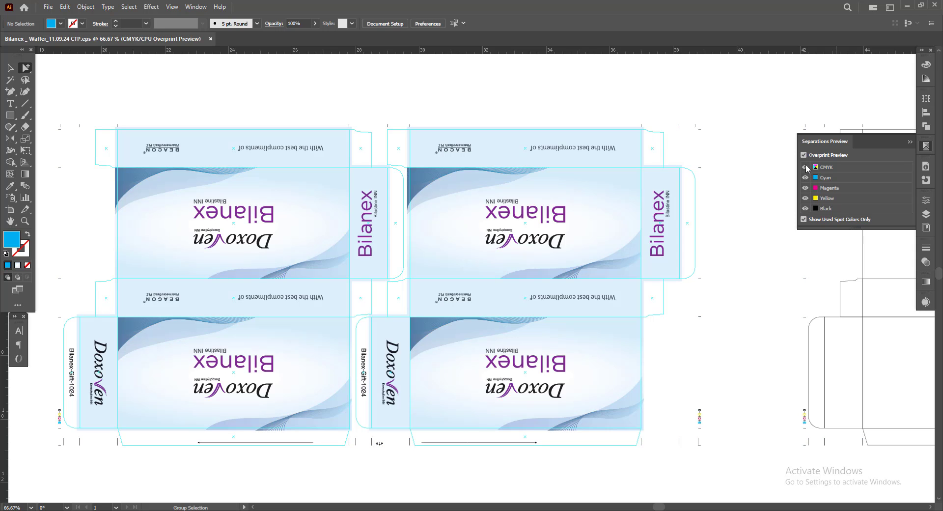
{"action": "left_click", "coordinate": [909, 144]}
Zoom in to 100% on the carton and hide the guides.
{"action": "key", "text": "ctrl+minus"}
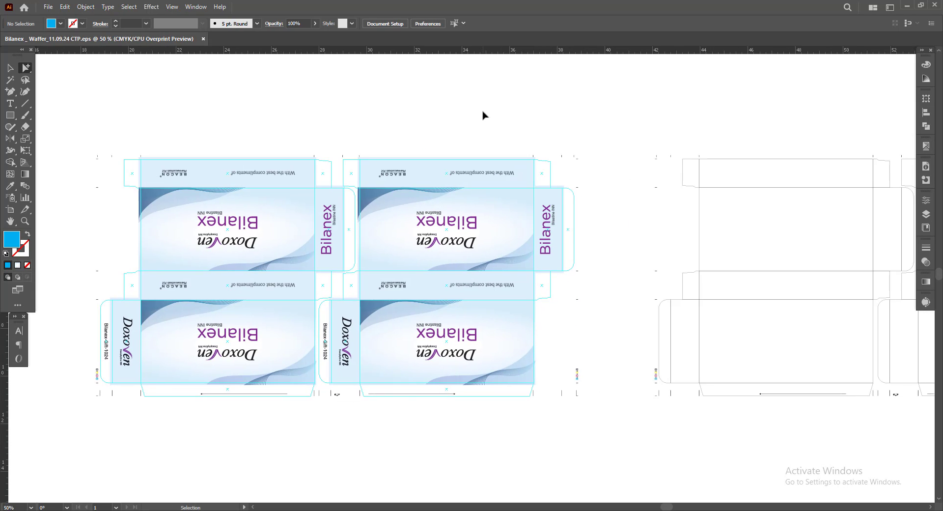
{"action": "key", "text": "ctrl+minus"}
{"action": "left_click_drag", "start_coordinate": [494, 99], "coordinate": [400, 135]}
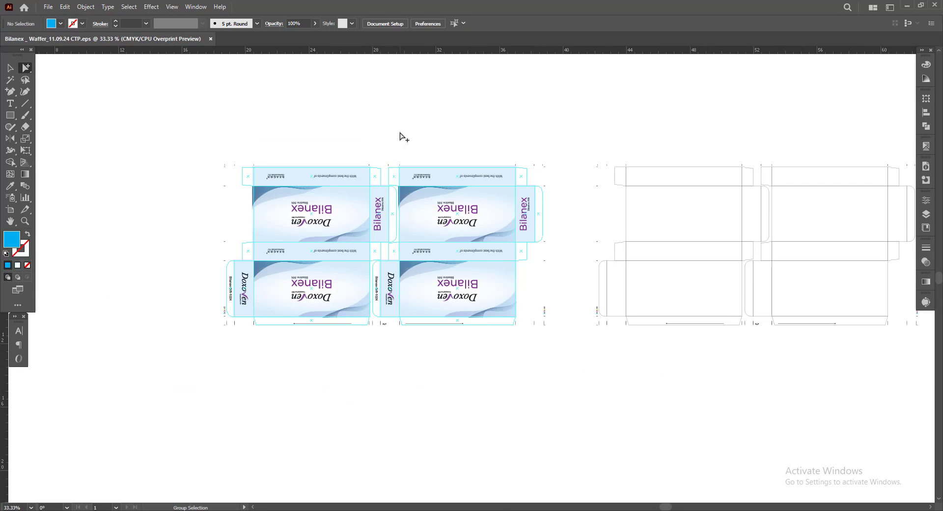
{"action": "left_click", "coordinate": [10, 67]}
{"action": "key", "text": "ctrl+plus"}
{"action": "key", "text": "ctrl+plus"}
{"action": "key", "text": "ctrl+plus"}
{"action": "right_click", "coordinate": [344, 109]}
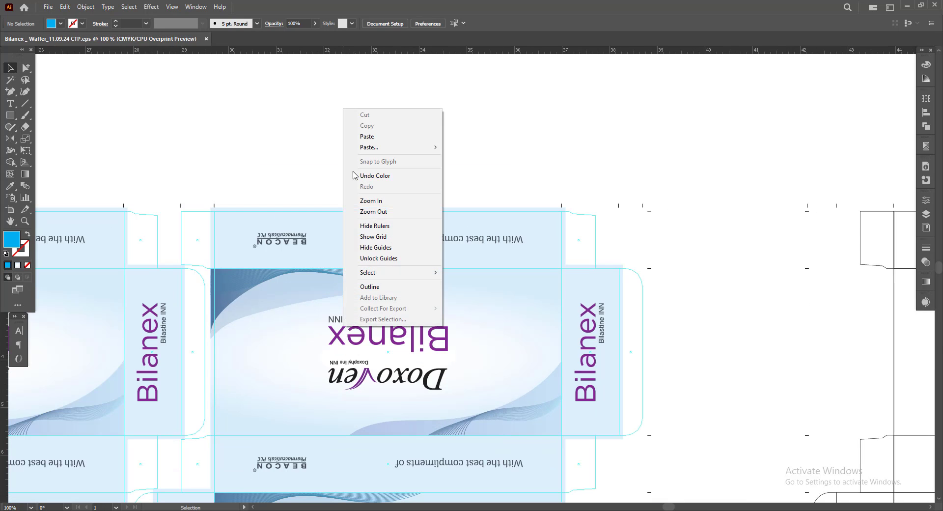
{"action": "left_click", "coordinate": [373, 247]}
Zoom out to 50% and scroll over the layout to inspect the blue panels.
{"action": "key", "text": "ctrl+minus"}
{"action": "key", "text": "ctrl+minus"}
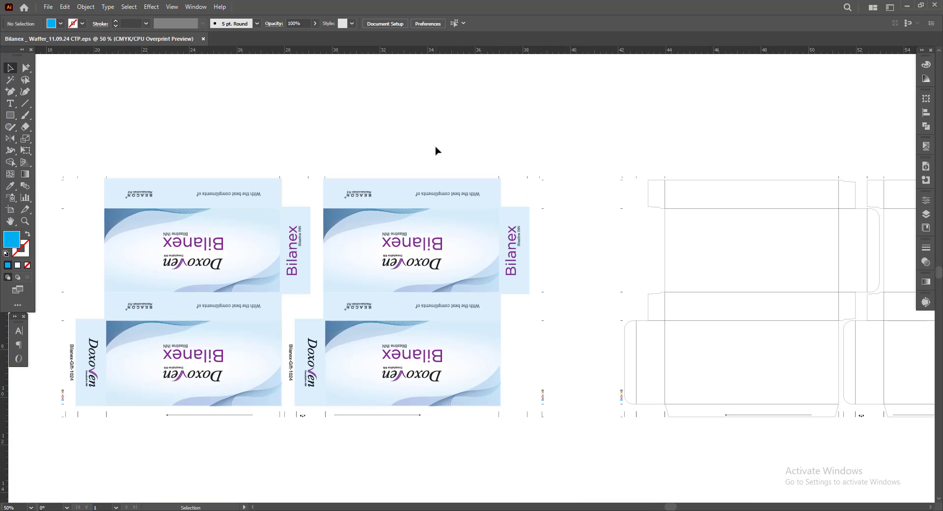
{"action": "scroll", "coordinate": [106, 248], "scroll_direction": "up", "scroll_amount": 3}
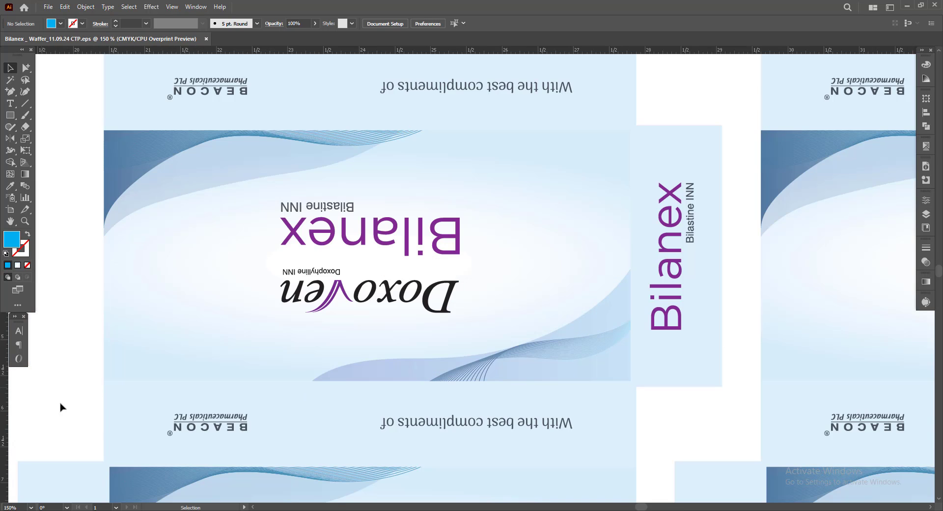
{"action": "scroll", "coordinate": [105, 393], "scroll_direction": "up", "scroll_amount": 2}
{"action": "scroll", "coordinate": [140, 377], "scroll_direction": "up", "scroll_amount": 5}
{"action": "scroll", "coordinate": [301, 214], "scroll_direction": "up", "scroll_amount": 2}
{"action": "scroll", "coordinate": [293, 293], "scroll_direction": "up", "scroll_amount": 2}
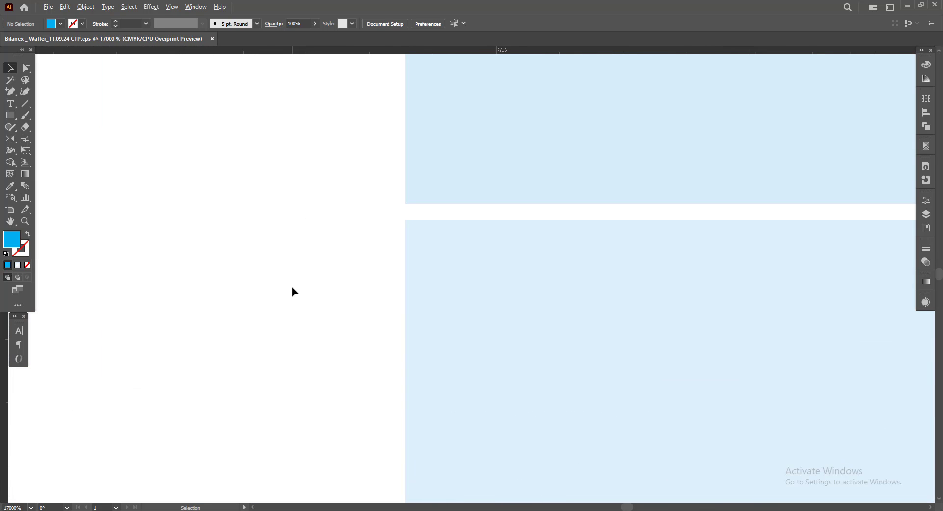
{"action": "scroll", "coordinate": [406, 255], "scroll_direction": "up", "scroll_amount": 2}
{"action": "scroll", "coordinate": [297, 208], "scroll_direction": "down", "scroll_amount": 1}
{"action": "scroll", "coordinate": [286, 244], "scroll_direction": "down", "scroll_amount": 1}
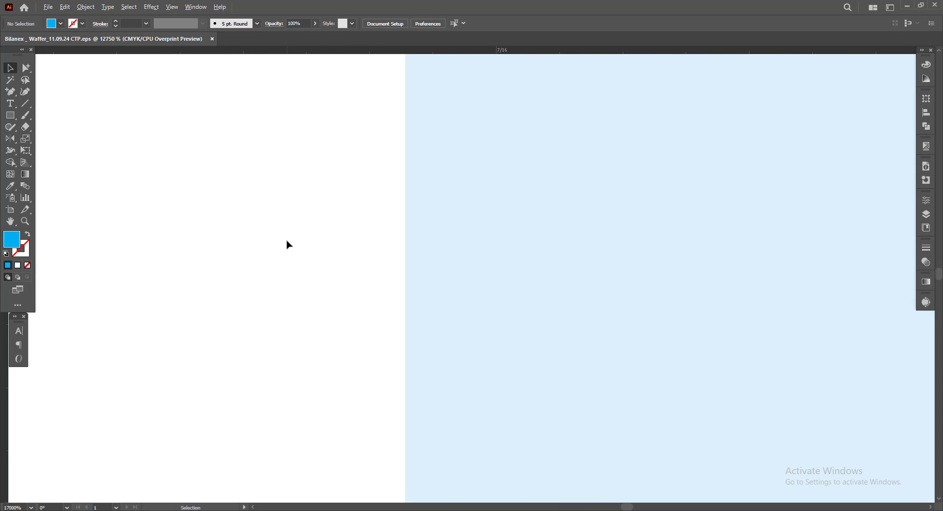
{"action": "scroll", "coordinate": [286, 244], "scroll_direction": "down", "scroll_amount": 1}
{"action": "scroll", "coordinate": [287, 259], "scroll_direction": "down", "scroll_amount": 2}
{"action": "scroll", "coordinate": [289, 115], "scroll_direction": "up", "scroll_amount": 1}
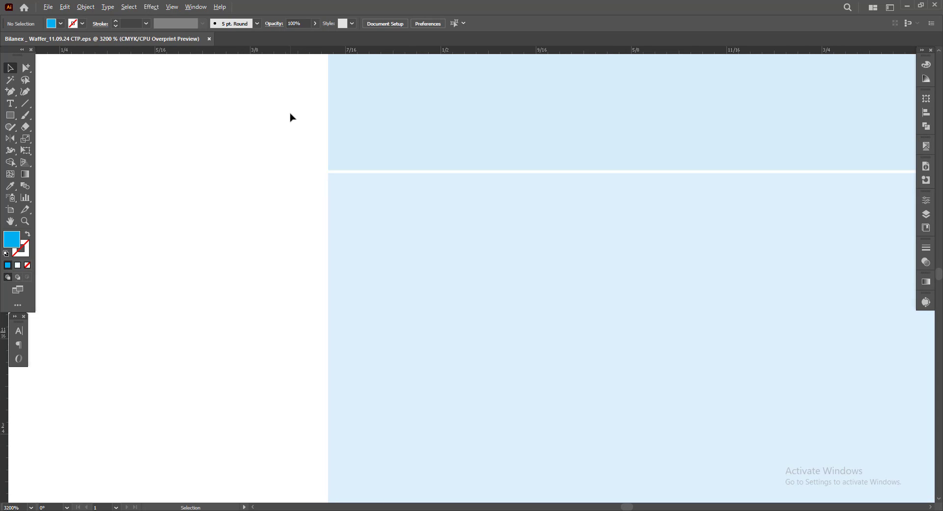
{"action": "scroll", "coordinate": [287, 122], "scroll_direction": "up", "scroll_amount": 1}
{"action": "right_click", "coordinate": [283, 127]}
{"action": "left_click", "coordinate": [199, 235]}
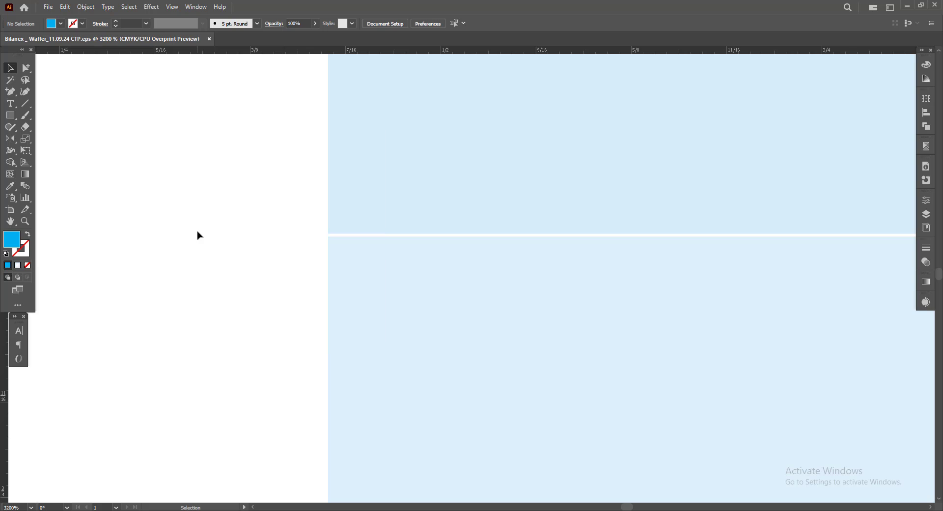
Try nudging the blue panel's edge with Direct Selection, then undo the accidental move.
{"action": "left_click", "coordinate": [27, 69]}
{"action": "scroll", "coordinate": [327, 237], "scroll_direction": "up", "scroll_amount": 1}
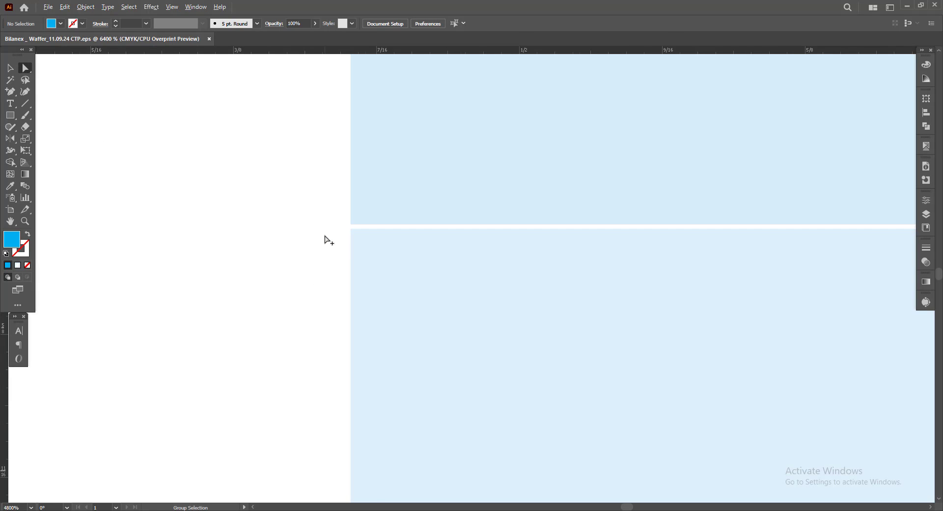
{"action": "scroll", "coordinate": [330, 241], "scroll_direction": "up", "scroll_amount": 1}
{"action": "left_click_drag", "start_coordinate": [392, 259], "coordinate": [387, 266]}
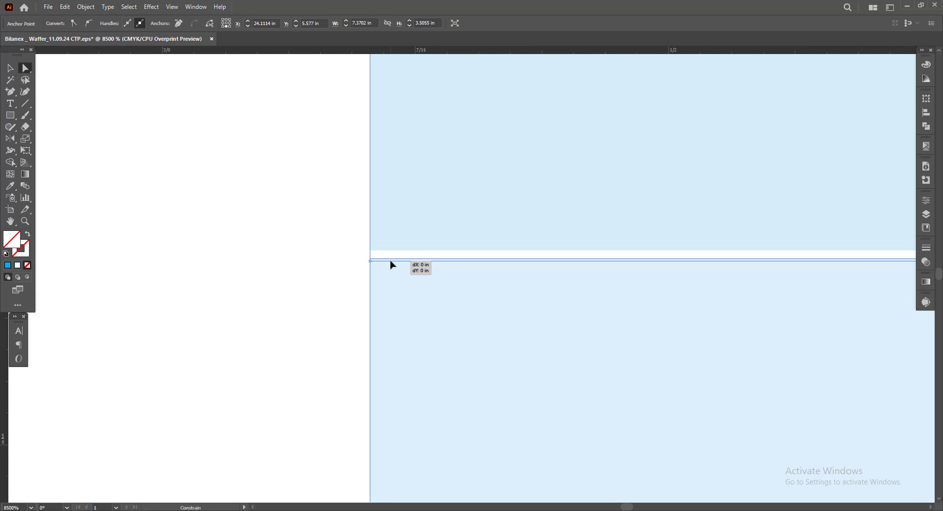
{"action": "left_click", "coordinate": [322, 261]}
{"action": "key", "text": "ctrl+z"}
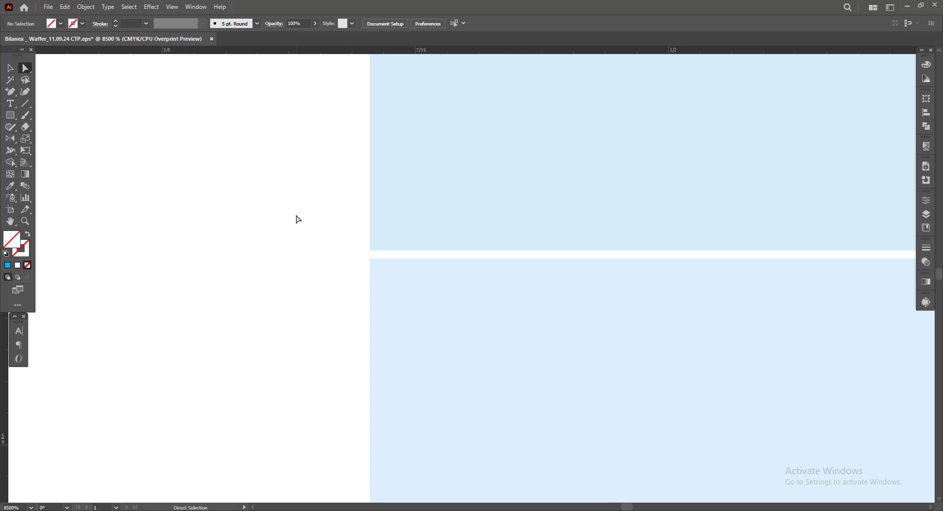
Show the guides and raise the lower panel's top edge onto the guide.
{"action": "right_click", "coordinate": [297, 216]}
{"action": "left_click", "coordinate": [324, 353]}
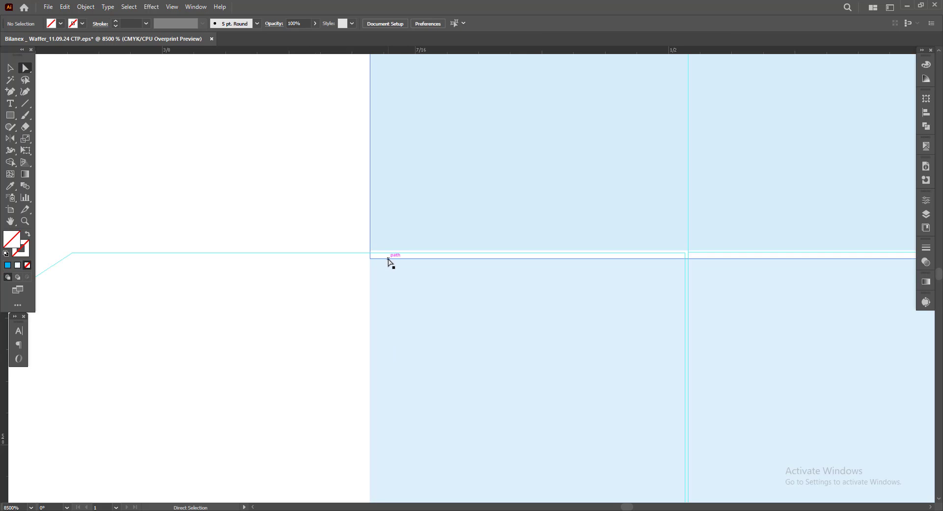
{"action": "left_click", "coordinate": [388, 260]}
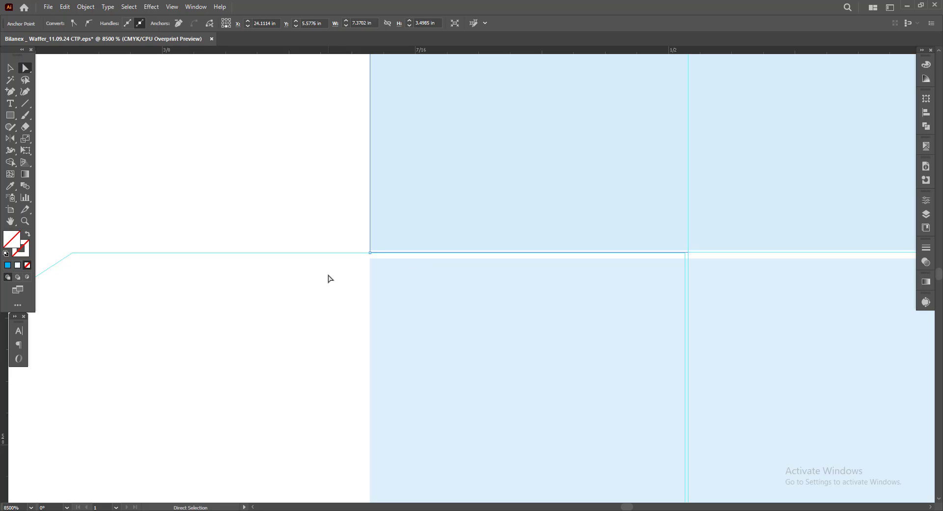
{"action": "left_click", "coordinate": [342, 275]}
{"action": "left_click_drag", "start_coordinate": [380, 260], "coordinate": [380, 254]}
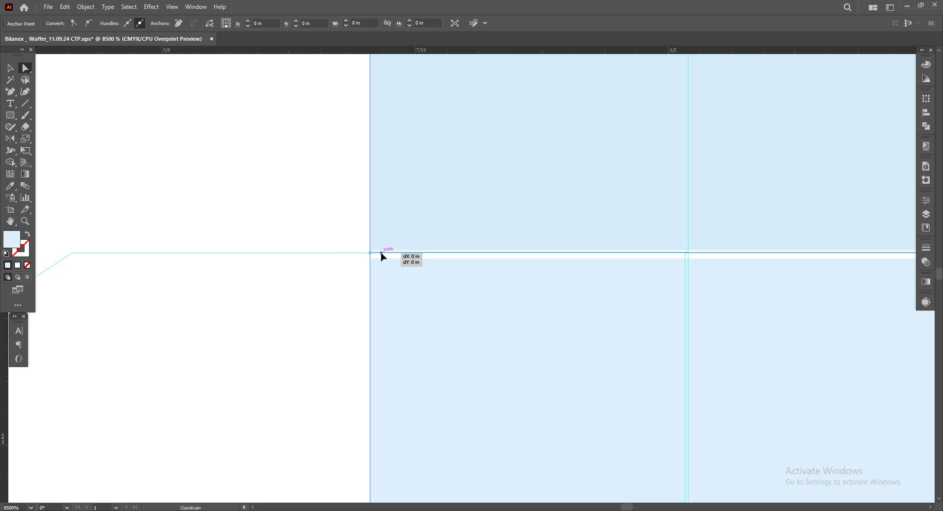
{"action": "left_click", "coordinate": [360, 241]}
Snap the lower panel's corner anchor point onto the guide.
{"action": "scroll", "coordinate": [377, 268], "scroll_direction": "up", "scroll_amount": 2}
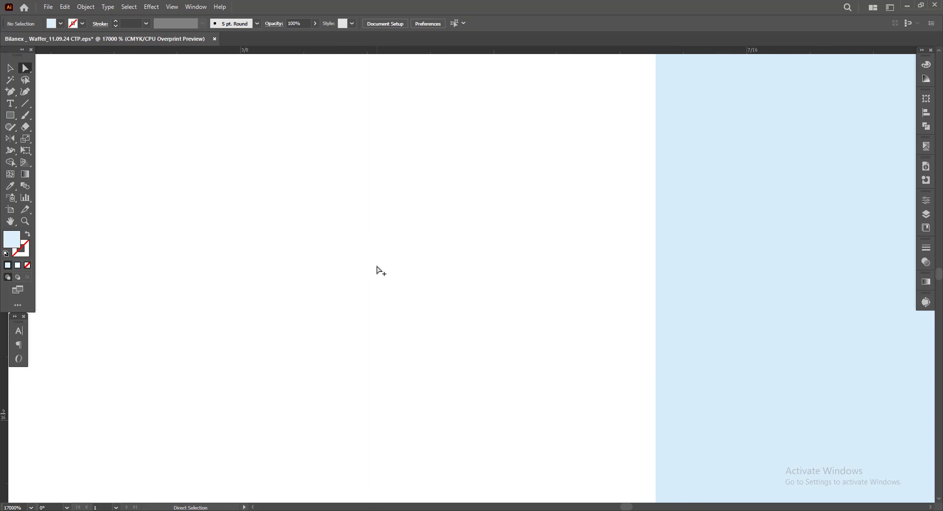
{"action": "scroll", "coordinate": [388, 285], "scroll_direction": "down", "scroll_amount": 3}
{"action": "left_click_drag", "start_coordinate": [512, 385], "coordinate": [513, 387]}
{"action": "left_click", "coordinate": [290, 313]}
{"action": "scroll", "coordinate": [288, 312], "scroll_direction": "down", "scroll_amount": 3}
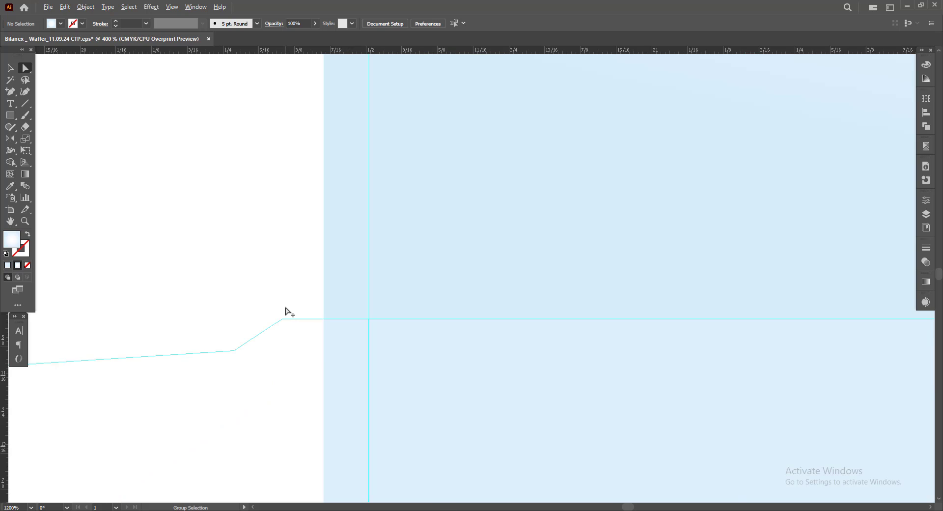
{"action": "scroll", "coordinate": [286, 311], "scroll_direction": "down", "scroll_amount": 3}
{"action": "scroll", "coordinate": [283, 312], "scroll_direction": "down", "scroll_amount": 3}
{"action": "right_click", "coordinate": [117, 207]}
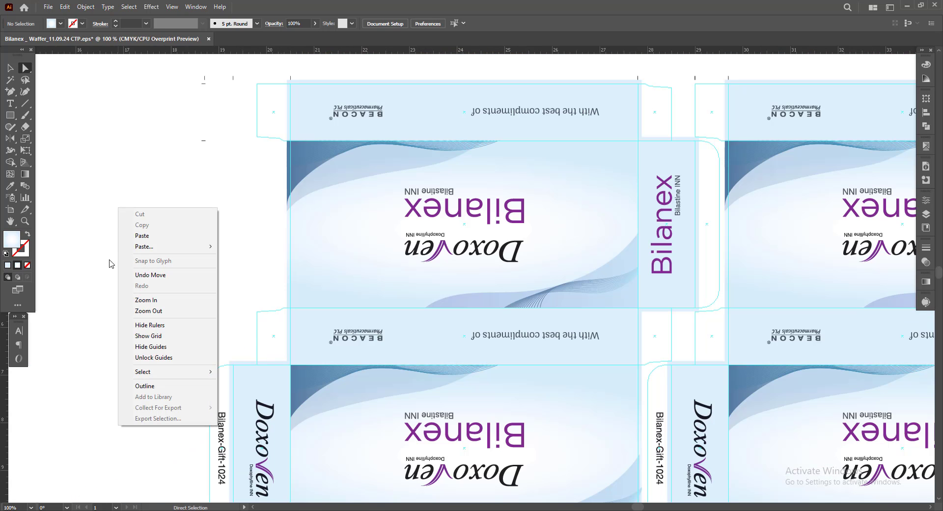
Hide the guides and navigate in on the white gap between the blue panels.
{"action": "left_click", "coordinate": [149, 346]}
{"action": "scroll", "coordinate": [781, 385], "scroll_direction": "up", "scroll_amount": 2}
{"action": "scroll", "coordinate": [607, 276], "scroll_direction": "down", "scroll_amount": 2}
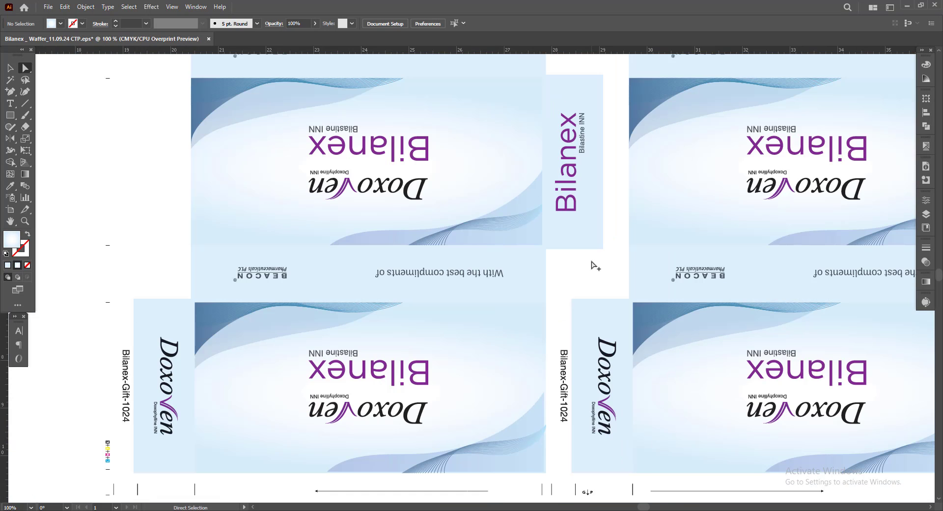
{"action": "scroll", "coordinate": [569, 328], "scroll_direction": "down", "scroll_amount": 4}
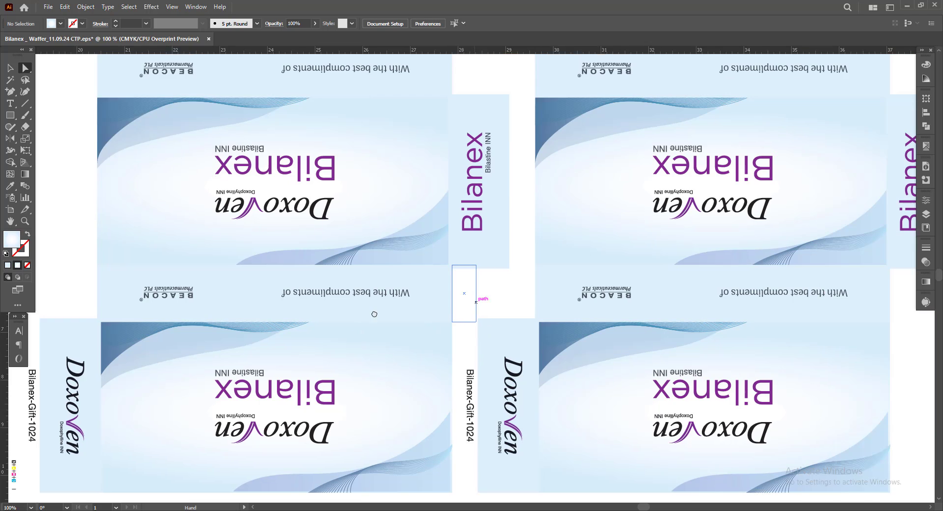
{"action": "scroll", "coordinate": [375, 314], "scroll_direction": "right", "scroll_amount": 4}
{"action": "scroll", "coordinate": [722, 304], "scroll_direction": "up", "scroll_amount": 4}
{"action": "scroll", "coordinate": [722, 304], "scroll_direction": "up", "scroll_amount": 4}
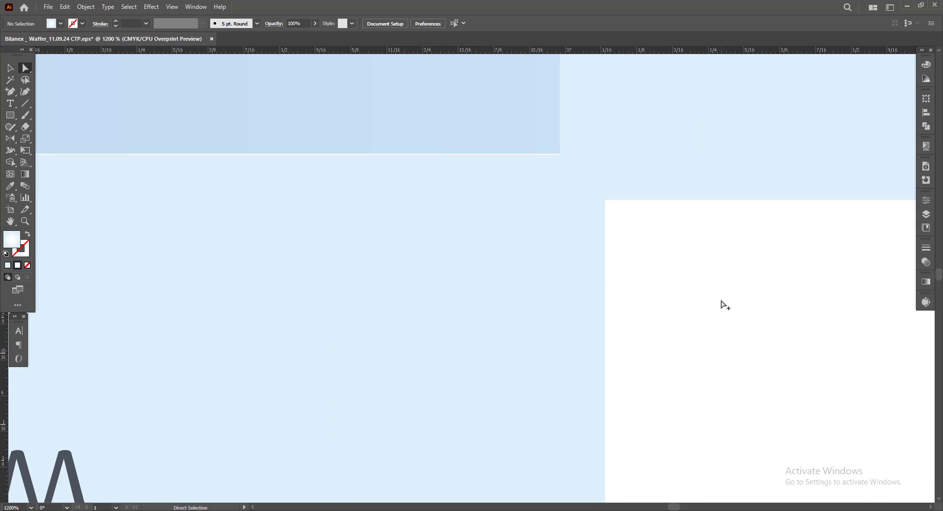
{"action": "scroll", "coordinate": [579, 227], "scroll_direction": "up", "scroll_amount": 3}
{"action": "scroll", "coordinate": [561, 210], "scroll_direction": "up", "scroll_amount": 3}
{"action": "scroll", "coordinate": [557, 274], "scroll_direction": "up", "scroll_amount": 3}
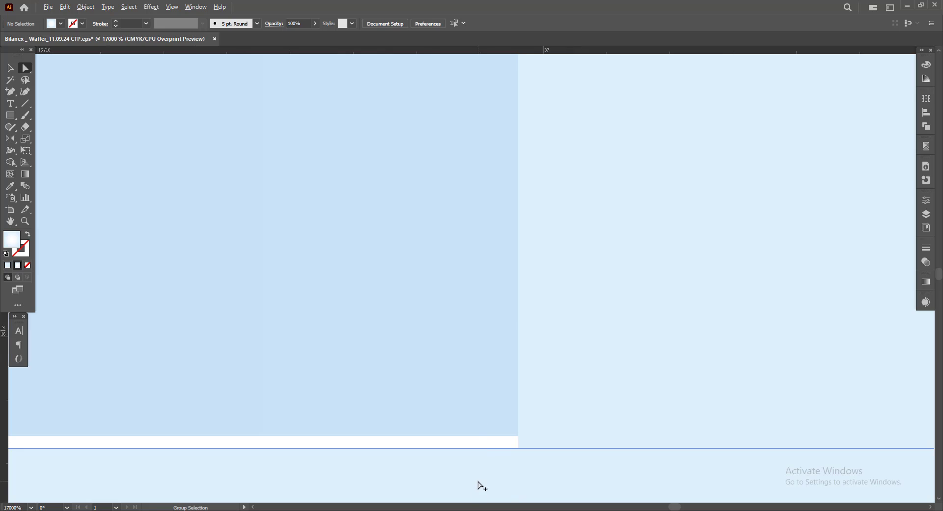
{"action": "scroll", "coordinate": [479, 486], "scroll_direction": "up", "scroll_amount": 1}
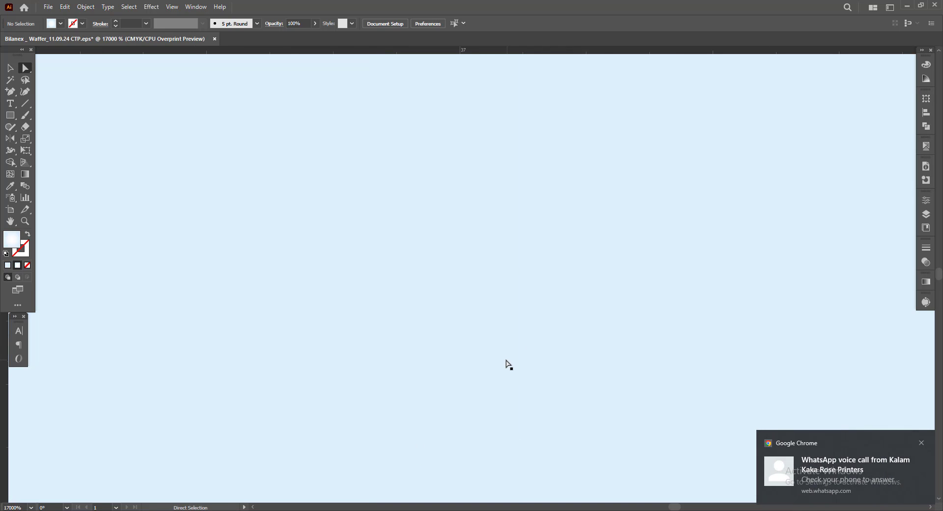
{"action": "scroll", "coordinate": [486, 378], "scroll_direction": "down", "scroll_amount": 5}
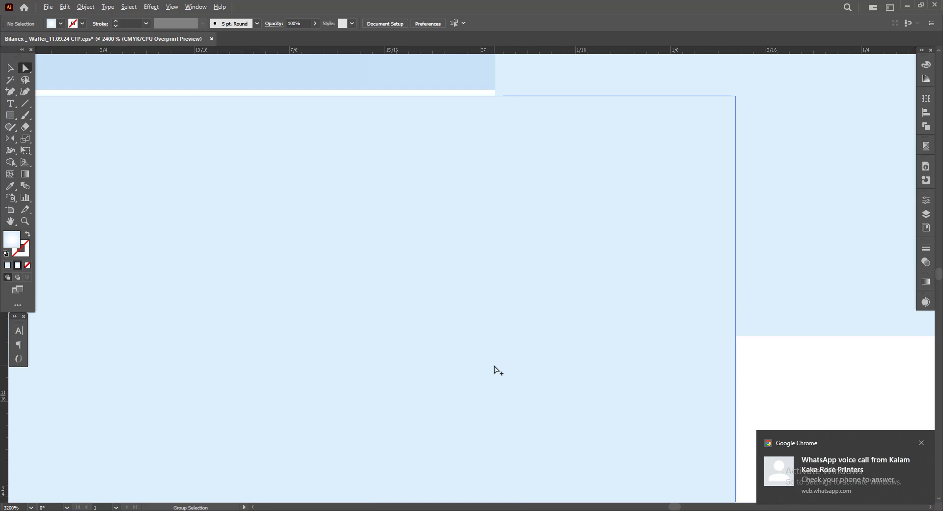
{"action": "left_click", "coordinate": [923, 443]}
{"action": "scroll", "coordinate": [344, 272], "scroll_direction": "up", "scroll_amount": 2}
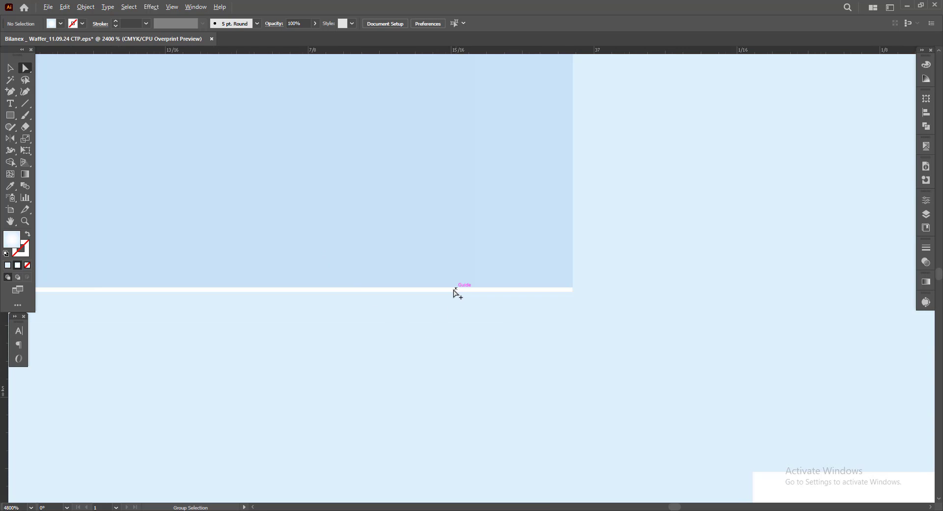
{"action": "scroll", "coordinate": [454, 291], "scroll_direction": "down", "scroll_amount": 3}
Drag the lower blue rectangle's top edge up to meet the upper panel.
{"action": "left_click", "coordinate": [430, 298]}
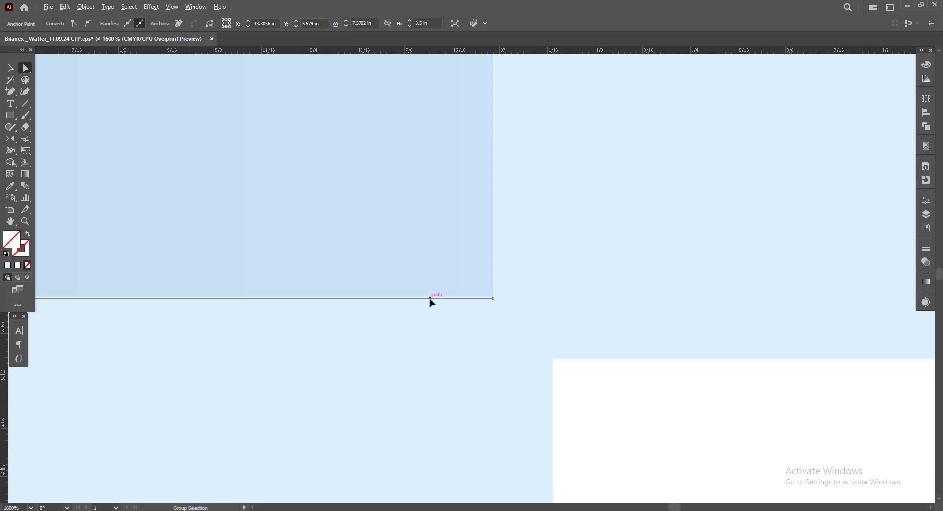
{"action": "scroll", "coordinate": [431, 300], "scroll_direction": "up", "scroll_amount": 3}
{"action": "left_click", "coordinate": [434, 289]}
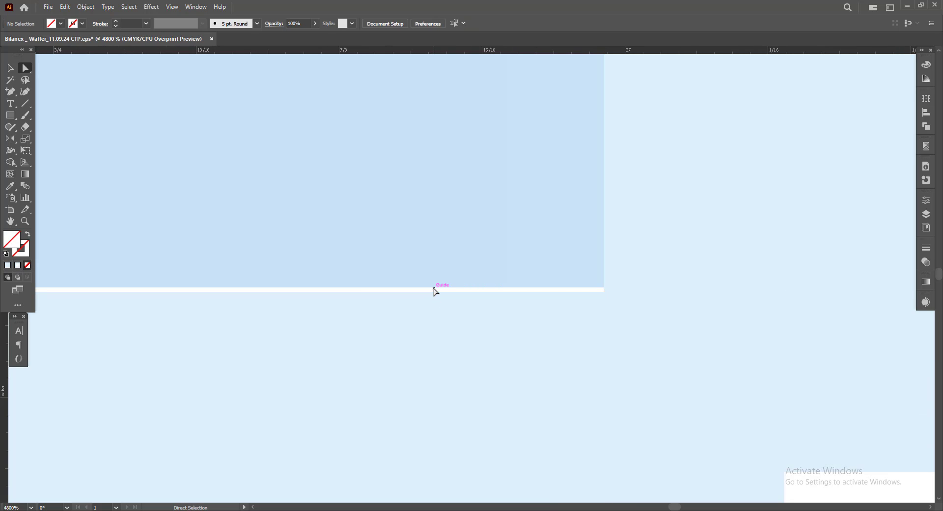
{"action": "left_click", "coordinate": [435, 293]}
{"action": "left_click", "coordinate": [436, 290]}
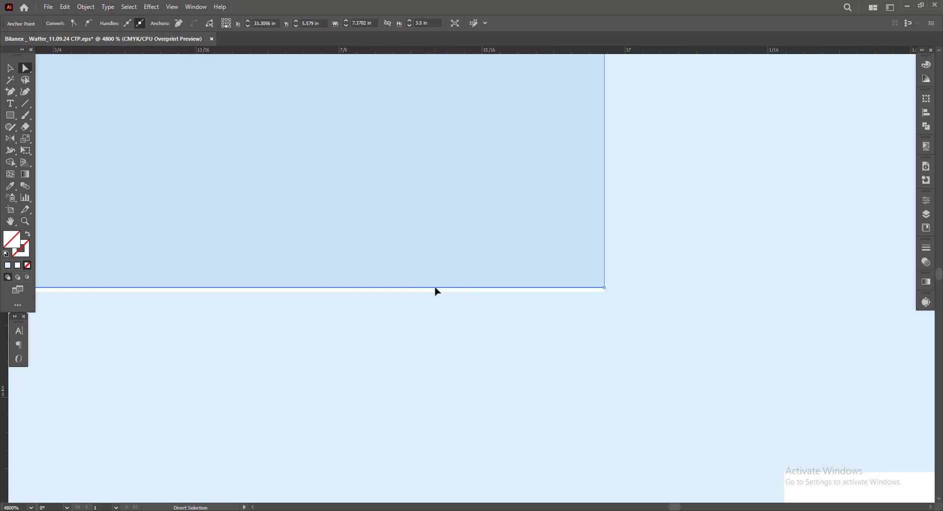
{"action": "left_click", "coordinate": [440, 297]}
{"action": "left_click_drag", "start_coordinate": [439, 293], "coordinate": [440, 285]}
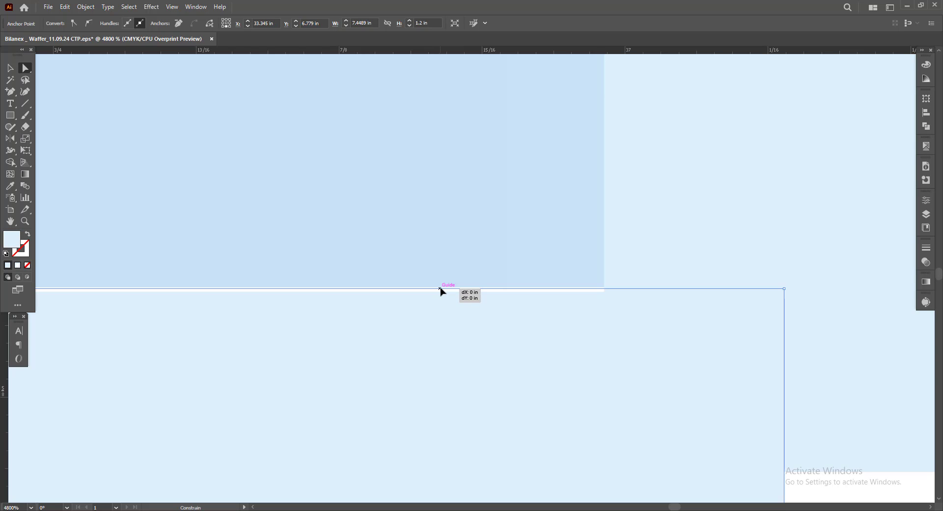
{"action": "key", "text": "ctrl+minus"}
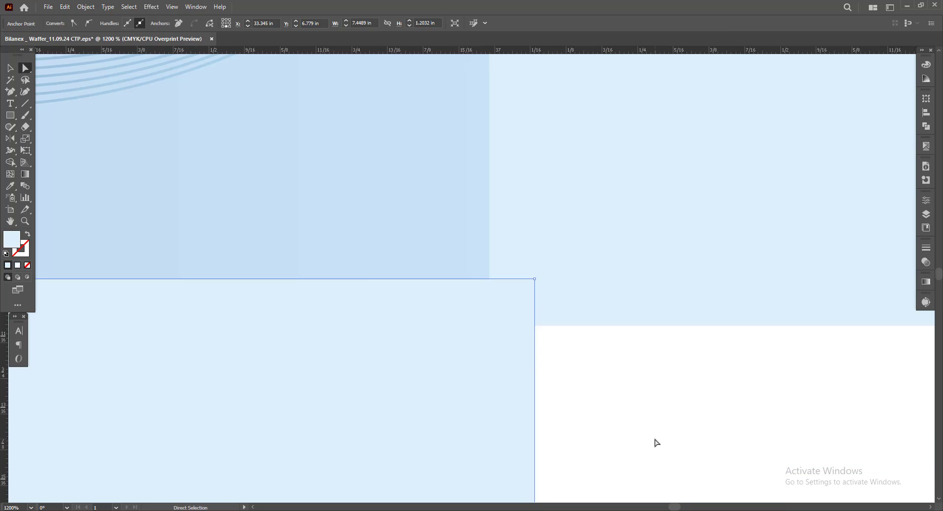
{"action": "left_click", "coordinate": [599, 375]}
{"action": "key", "text": "ctrl+minus"}
Scroll around the layout to inspect both dressed Bilanex cartons.
{"action": "scroll", "coordinate": [599, 383], "scroll_direction": "down", "scroll_amount": 3}
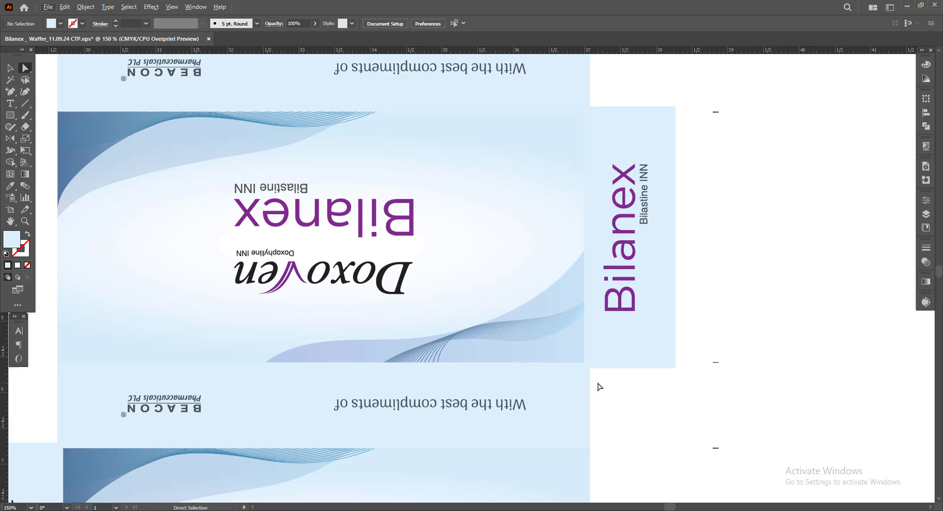
{"action": "scroll", "coordinate": [633, 385], "scroll_direction": "down", "scroll_amount": 1}
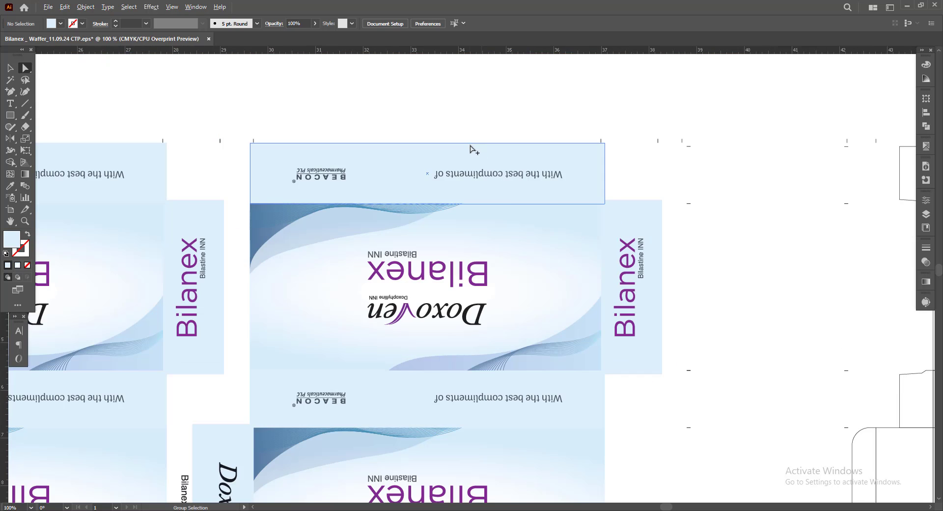
{"action": "scroll", "coordinate": [735, 206], "scroll_direction": "up", "scroll_amount": 2}
{"action": "scroll", "coordinate": [782, 211], "scroll_direction": "up", "scroll_amount": 1}
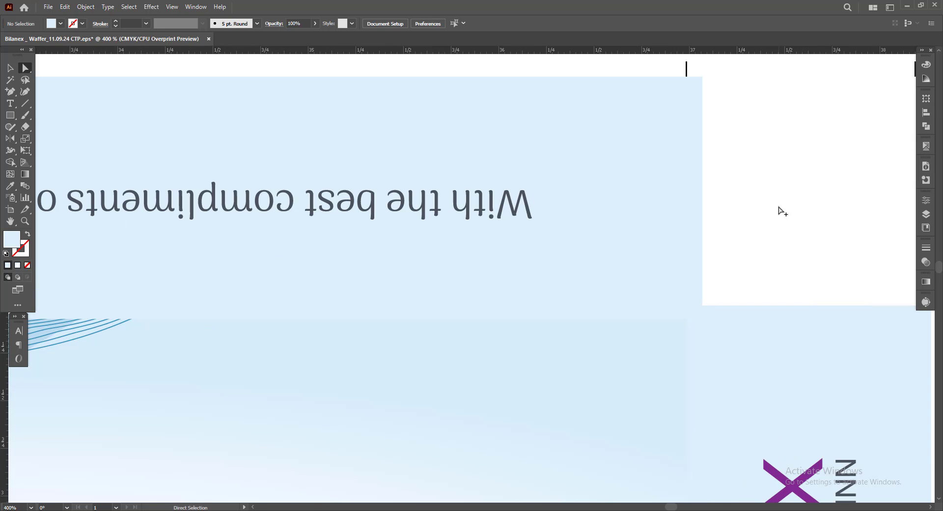
{"action": "scroll", "coordinate": [782, 211], "scroll_direction": "down", "scroll_amount": 2}
{"action": "scroll", "coordinate": [783, 210], "scroll_direction": "down", "scroll_amount": 1}
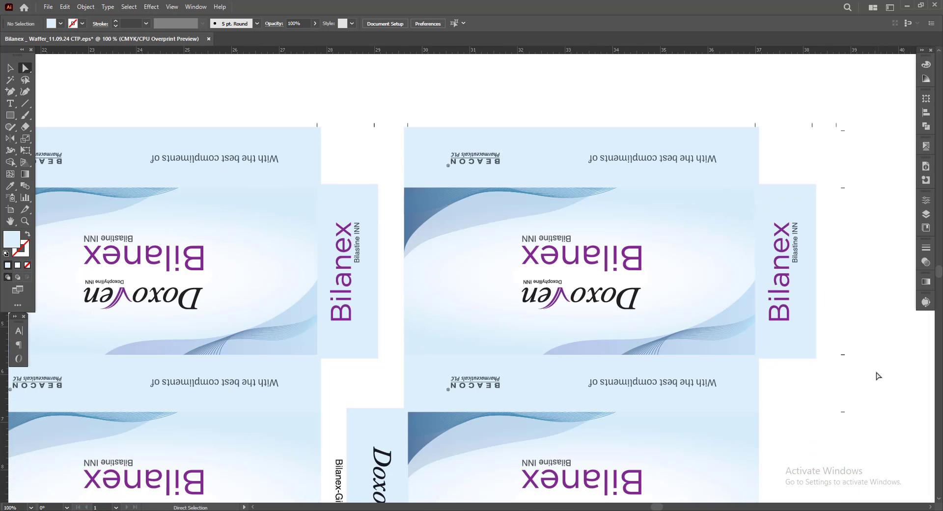
{"action": "scroll", "coordinate": [876, 375], "scroll_direction": "down", "scroll_amount": 4}
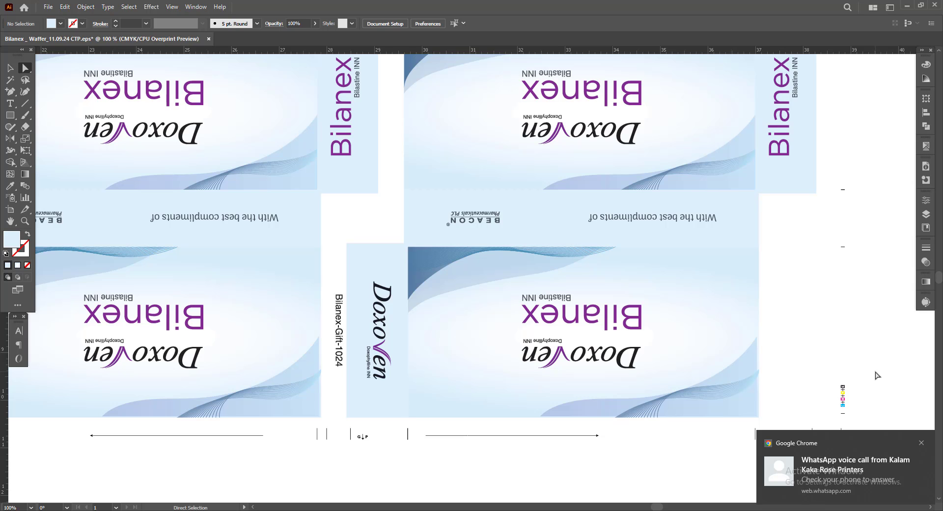
{"action": "scroll", "coordinate": [351, 244], "scroll_direction": "up", "scroll_amount": 1}
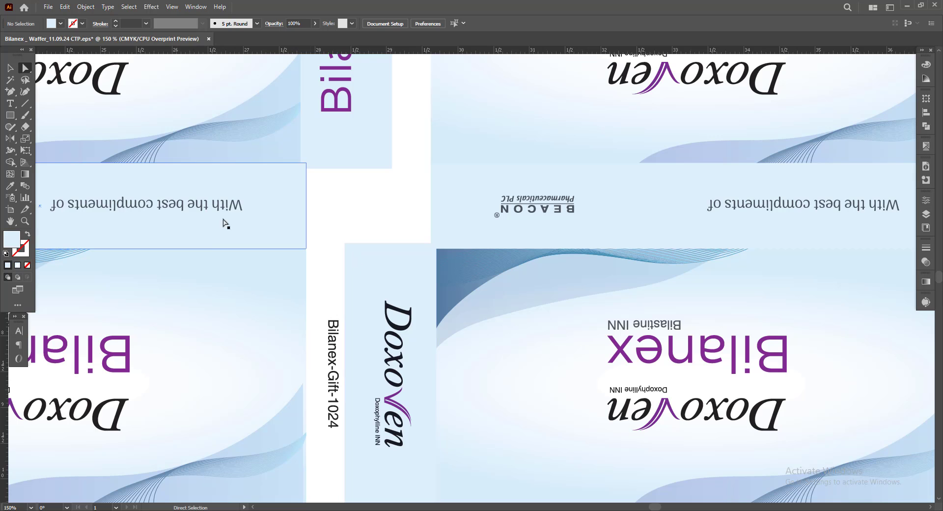
{"action": "scroll", "coordinate": [323, 231], "scroll_direction": "down", "scroll_amount": 2}
{"action": "scroll", "coordinate": [339, 427], "scroll_direction": "up", "scroll_amount": 1}
{"action": "scroll", "coordinate": [294, 418], "scroll_direction": "up", "scroll_amount": 3}
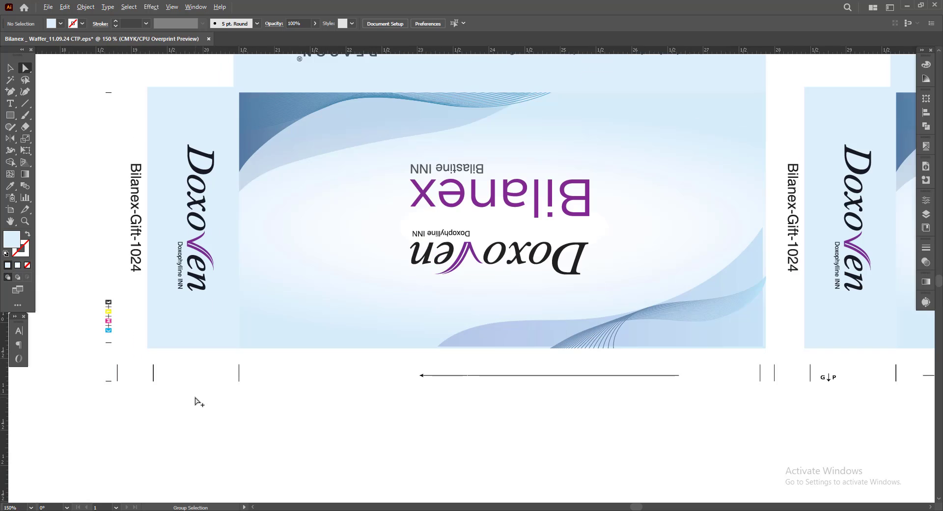
{"action": "scroll", "coordinate": [211, 388], "scroll_direction": "up", "scroll_amount": 2}
{"action": "scroll", "coordinate": [252, 330], "scroll_direction": "up", "scroll_amount": 1}
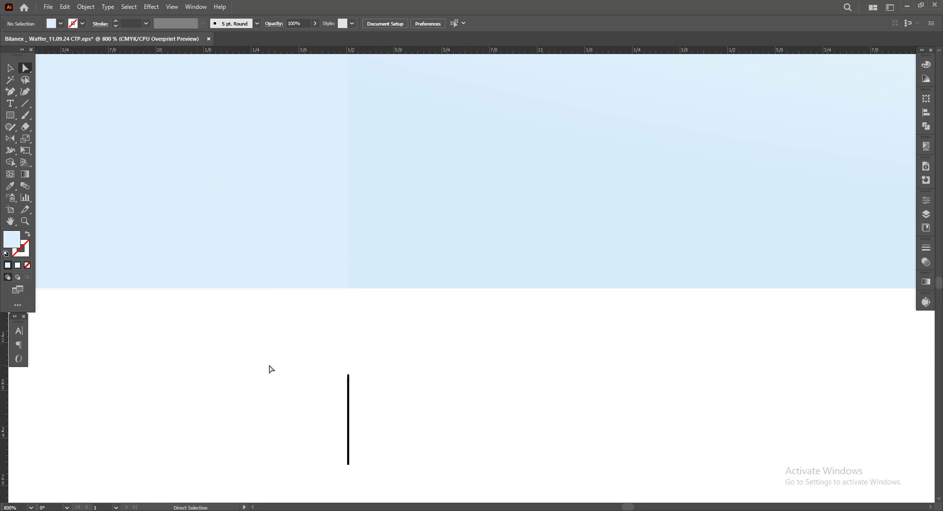
{"action": "scroll", "coordinate": [269, 368], "scroll_direction": "down", "scroll_amount": 1}
{"action": "scroll", "coordinate": [269, 368], "scroll_direction": "down", "scroll_amount": 3}
{"action": "scroll", "coordinate": [269, 368], "scroll_direction": "down", "scroll_amount": 1}
{"action": "scroll", "coordinate": [297, 440], "scroll_direction": "down", "scroll_amount": 1}
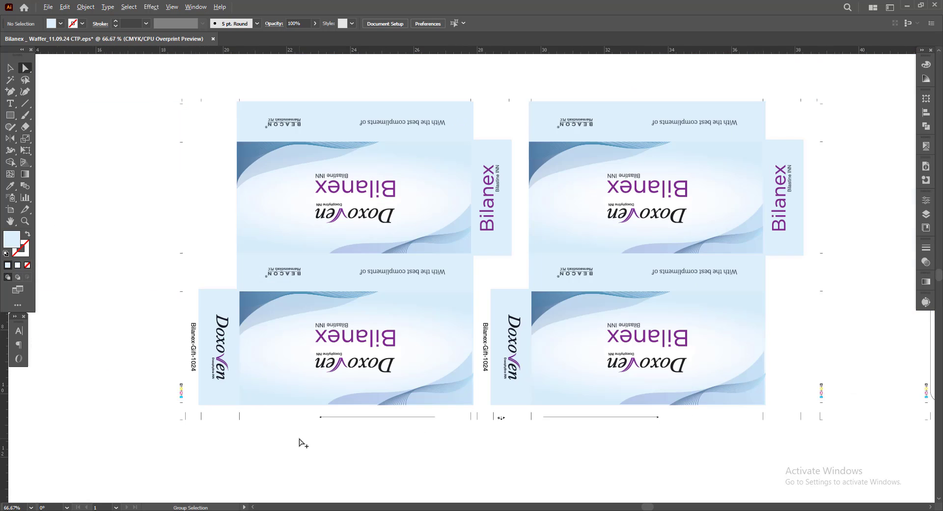
Toggle the guides off and on, leaving the cyan die-line guides shown.
{"action": "right_click", "coordinate": [845, 317]}
{"action": "left_click", "coordinate": [877, 235]}
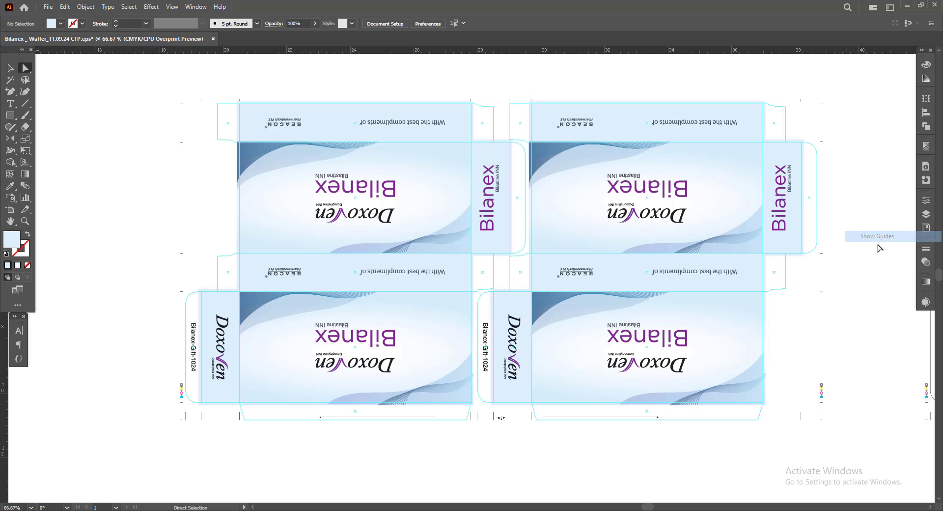
{"action": "scroll", "coordinate": [664, 119], "scroll_direction": "up", "scroll_amount": 1}
{"action": "right_click", "coordinate": [620, 76]}
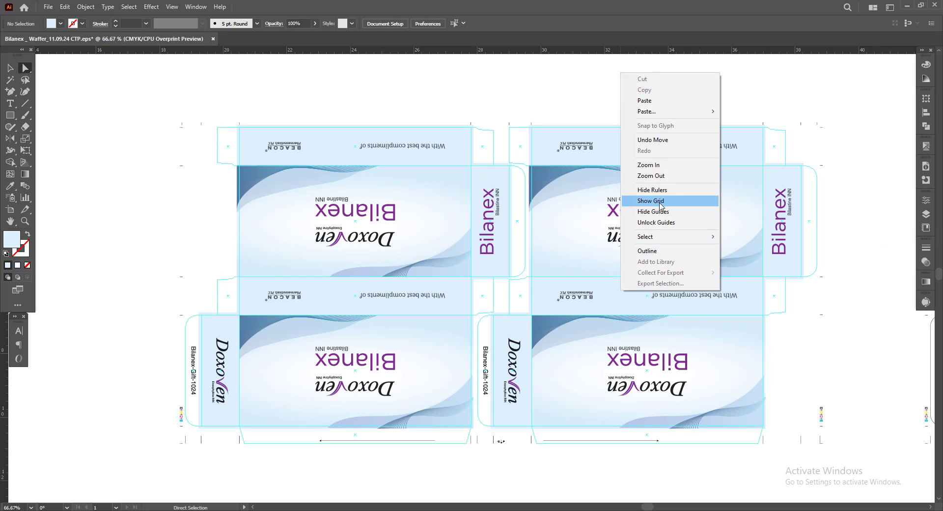
{"action": "left_click", "coordinate": [638, 211]}
{"action": "scroll", "coordinate": [692, 240], "scroll_direction": "up", "scroll_amount": 2}
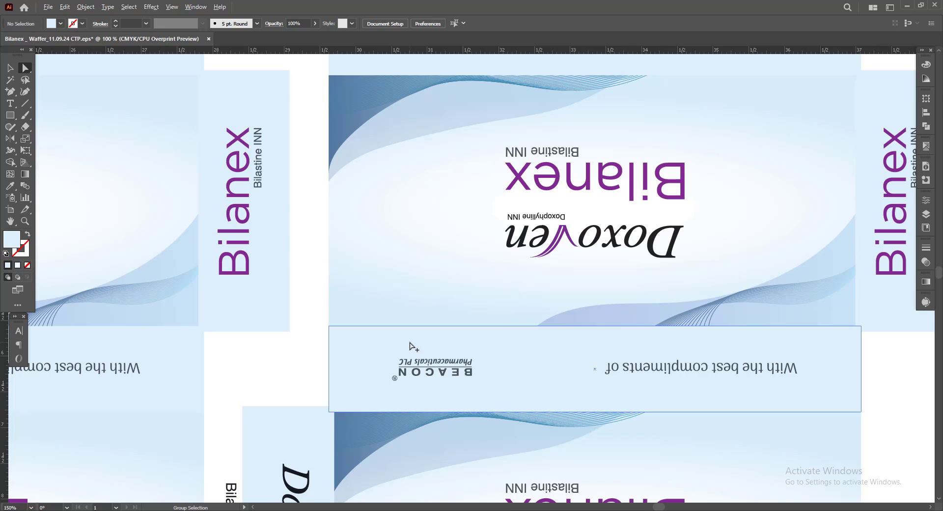
{"action": "scroll", "coordinate": [385, 274], "scroll_direction": "down", "scroll_amount": 2}
{"action": "scroll", "coordinate": [452, 196], "scroll_direction": "up", "scroll_amount": 1}
{"action": "scroll", "coordinate": [523, 120], "scroll_direction": "up", "scroll_amount": 2}
{"action": "scroll", "coordinate": [525, 120], "scroll_direction": "down", "scroll_amount": 2}
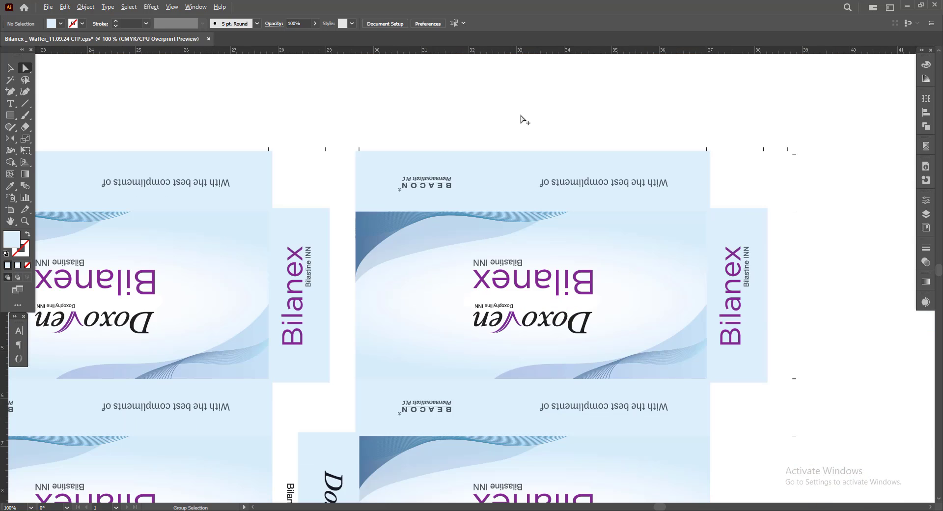
{"action": "scroll", "coordinate": [435, 86], "scroll_direction": "left", "scroll_amount": 1}
{"action": "scroll", "coordinate": [454, 86], "scroll_direction": "left", "scroll_amount": 2}
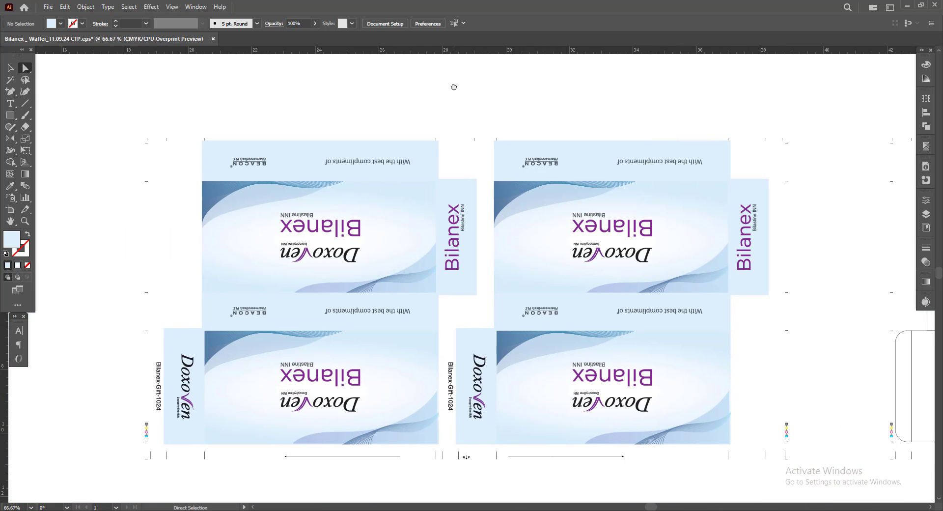
{"action": "right_click", "coordinate": [440, 73]}
{"action": "left_click", "coordinate": [474, 210]}
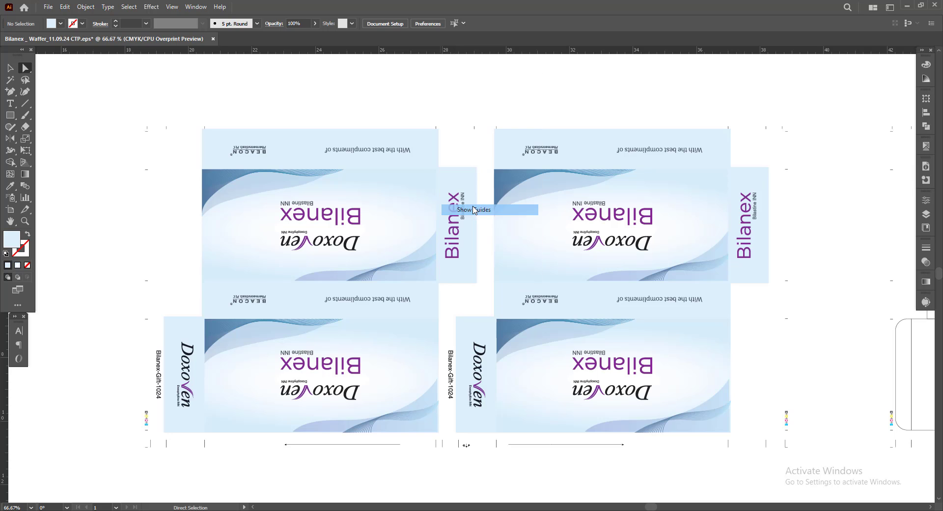
Switch back to the Selection tool and save the file via File > Save.
{"action": "key", "text": "v"}
{"action": "scroll", "coordinate": [106, 98], "scroll_direction": "up", "scroll_amount": 1}
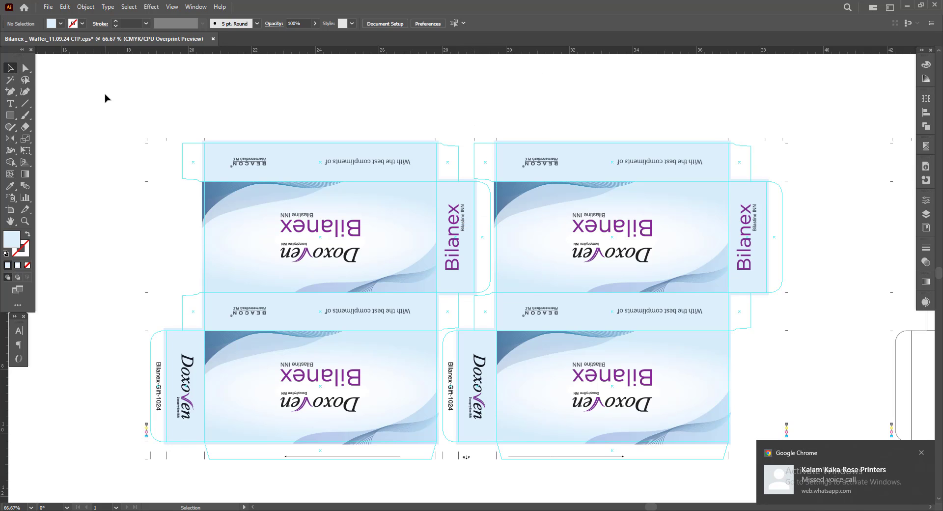
{"action": "left_click", "coordinate": [48, 7]}
{"action": "left_click", "coordinate": [69, 99]}
Pan to frame the ganged carton artwork and the separate right-hand dieline together.
{"action": "scroll", "coordinate": [70, 120], "scroll_direction": "down", "scroll_amount": 1}
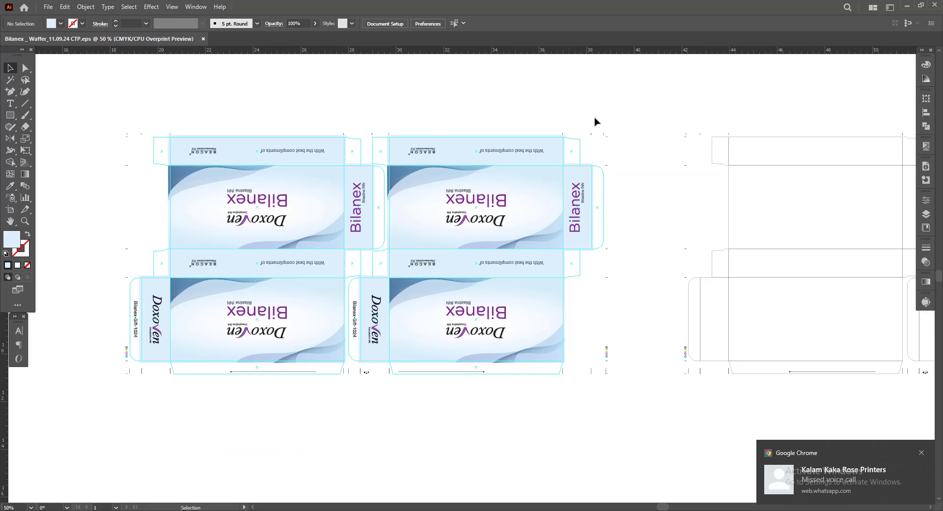
{"action": "scroll", "coordinate": [594, 119], "scroll_direction": "right", "scroll_amount": 2}
{"action": "scroll", "coordinate": [521, 108], "scroll_direction": "down", "scroll_amount": 1}
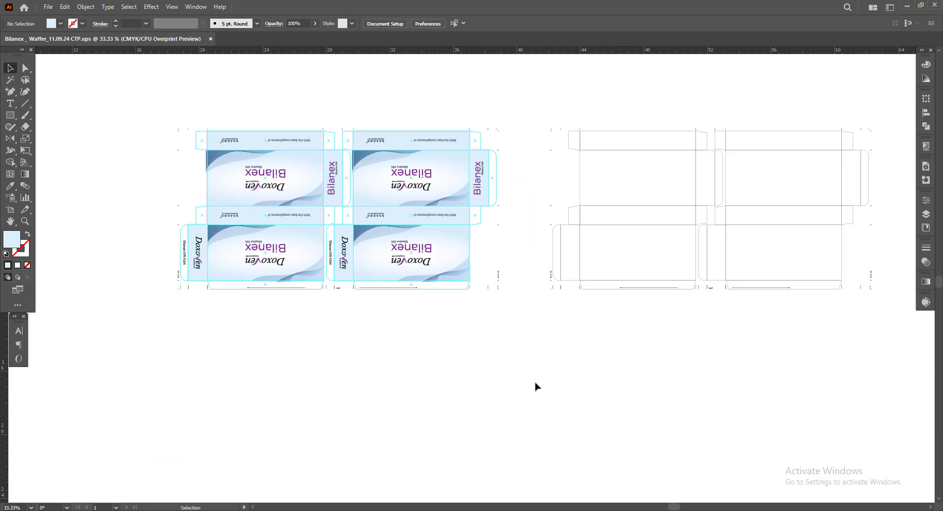
{"action": "scroll", "coordinate": [504, 256], "scroll_direction": "right", "scroll_amount": 2}
{"action": "scroll", "coordinate": [503, 256], "scroll_direction": "up", "scroll_amount": 1}
{"action": "left_click", "coordinate": [592, 327]}
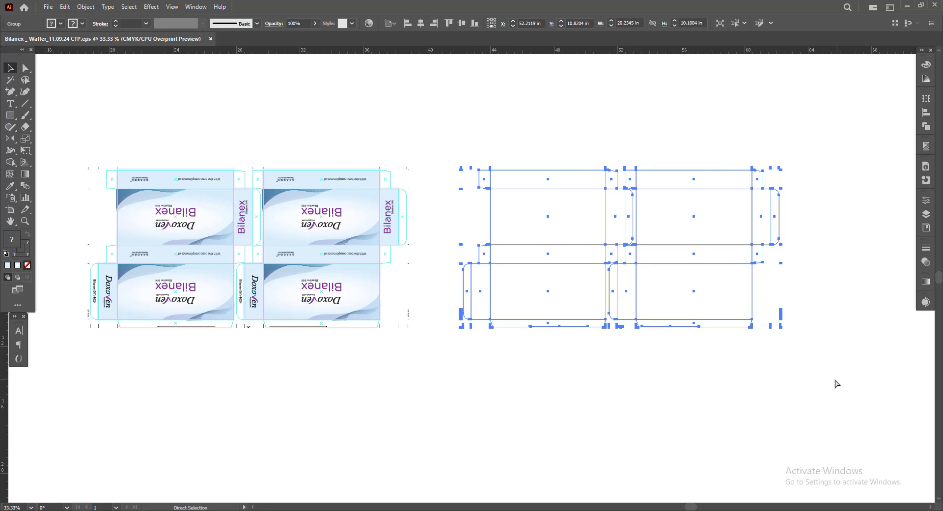
{"action": "left_click", "coordinate": [825, 391]}
{"action": "left_click_drag", "start_coordinate": [468, 410], "coordinate": [566, 425]}
{"action": "mouse_move", "coordinate": [143, 131]}
{"action": "left_mouse_down"}
{"action": "mouse_move", "coordinate": [527, 386]}
{"action": "mouse_move", "coordinate": [434, 431]}
{"action": "left_mouse_up"}
{"action": "left_click", "coordinate": [526, 392]}
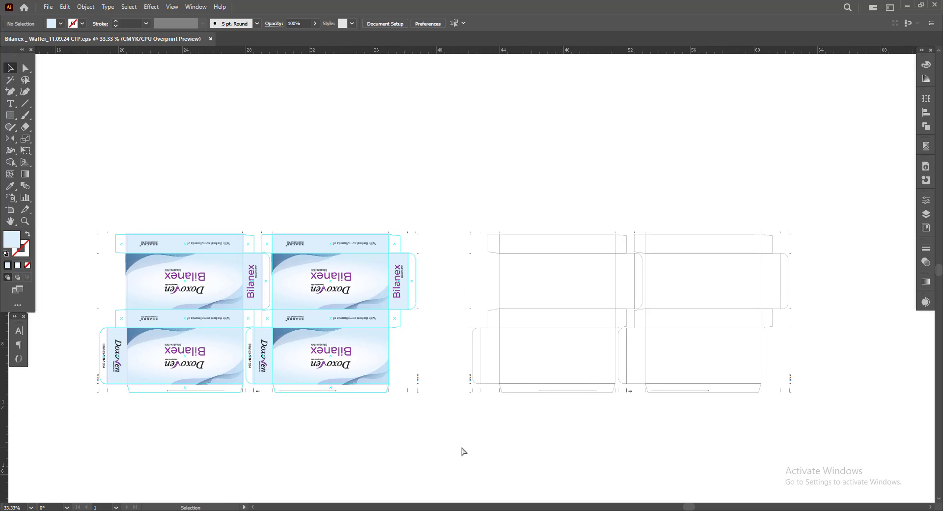
{"action": "scroll", "coordinate": [456, 447], "scroll_direction": "down", "scroll_amount": 1}
{"action": "scroll", "coordinate": [442, 437], "scroll_direction": "left", "scroll_amount": 1}
Resize Artboard 5 to 47.8441 × 15.0859 in to enclose the carton artwork and dieline.
{"action": "left_click", "coordinate": [11, 209]}
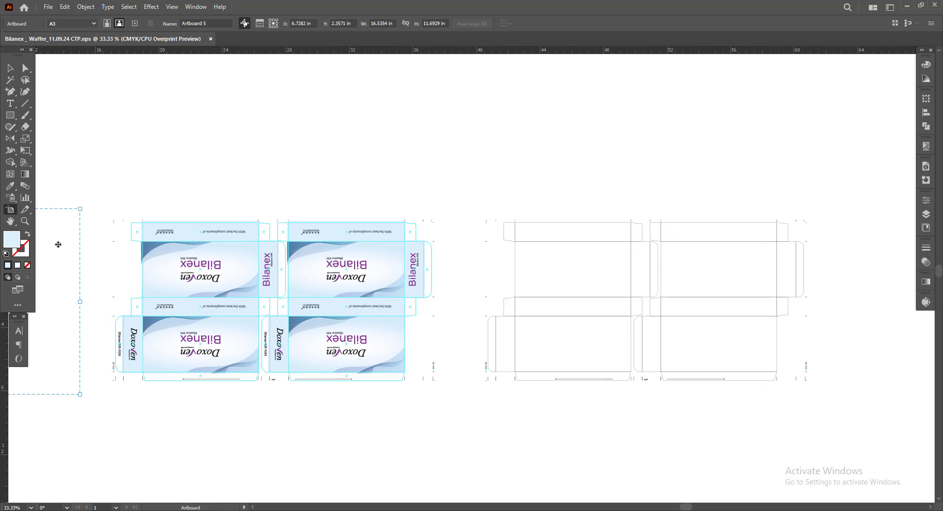
{"action": "left_click", "coordinate": [72, 23]}
{"action": "left_click", "coordinate": [78, 42]}
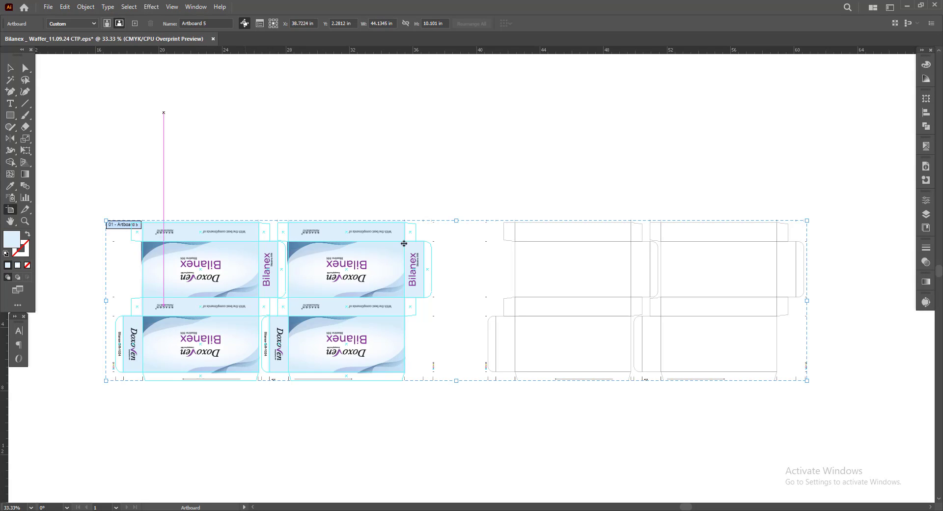
{"action": "left_click_drag", "start_coordinate": [456, 221], "coordinate": [456, 180]}
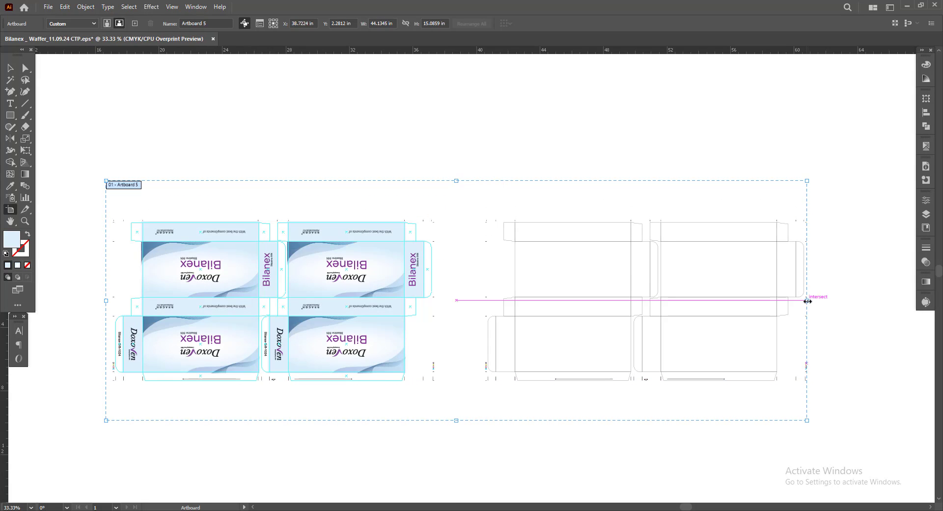
{"action": "left_click_drag", "start_coordinate": [807, 300], "coordinate": [836, 300]}
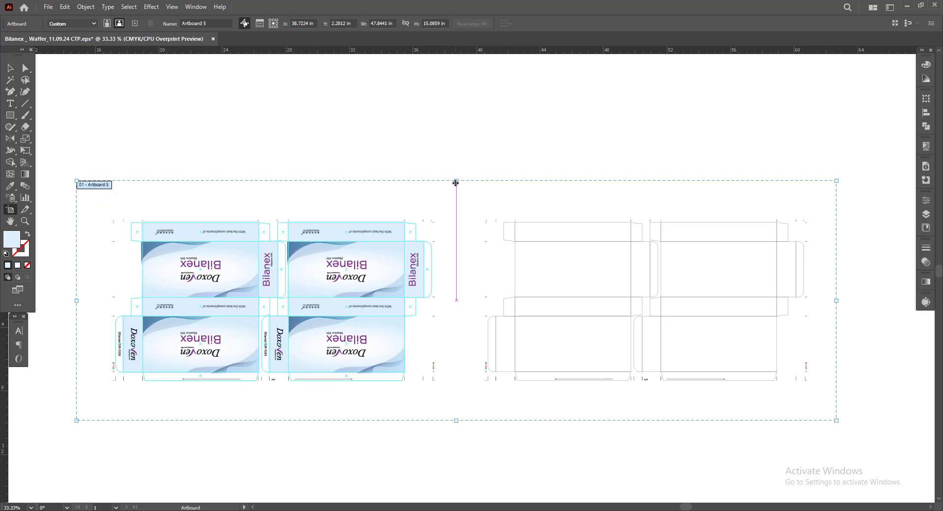
{"action": "left_click", "coordinate": [10, 68]}
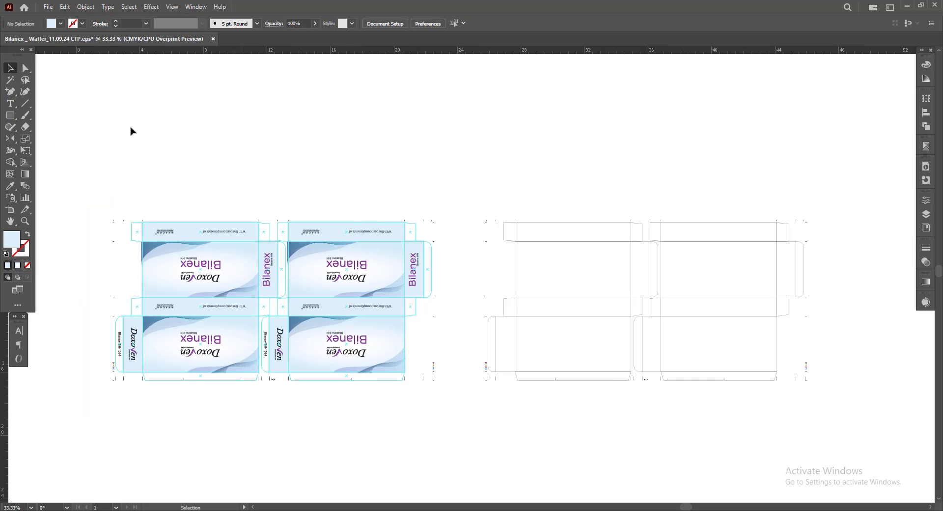
Save the ganged Bilanex carton file, then check the file menu options without choosing any.
{"action": "key", "text": "ctrl+s"}
{"action": "scroll", "coordinate": [342, 164], "scroll_direction": "down", "scroll_amount": 1}
{"action": "scroll", "coordinate": [342, 164], "scroll_direction": "up", "scroll_amount": 1}
{"action": "left_click", "coordinate": [48, 8]}
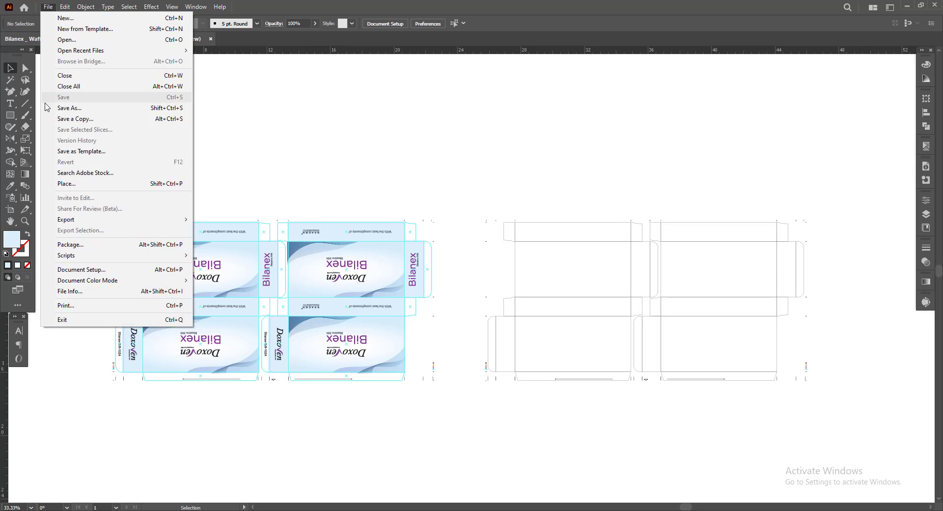
{"action": "key", "text": "Escape"}
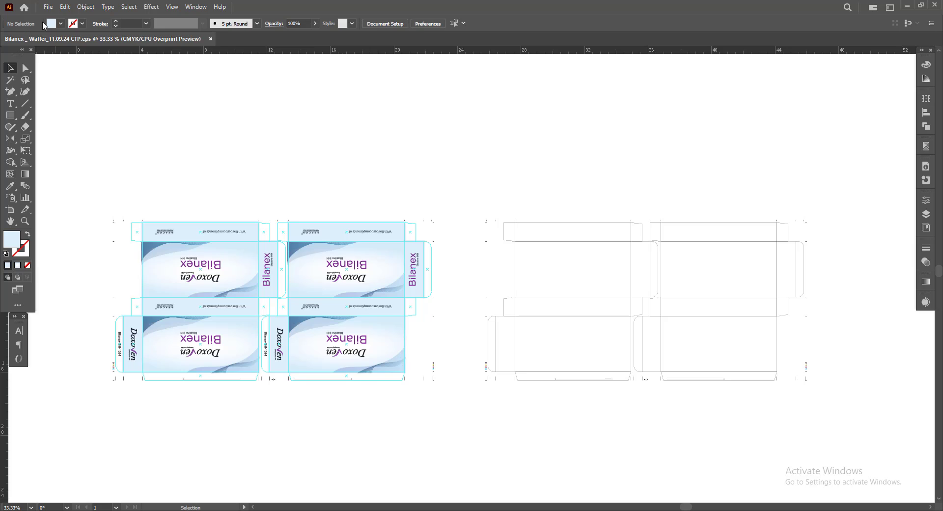
{"action": "left_click", "coordinate": [47, 7]}
{"action": "left_click", "coordinate": [69, 107]}
{"action": "scroll", "coordinate": [95, 336], "scroll_direction": "up", "scroll_amount": 1}
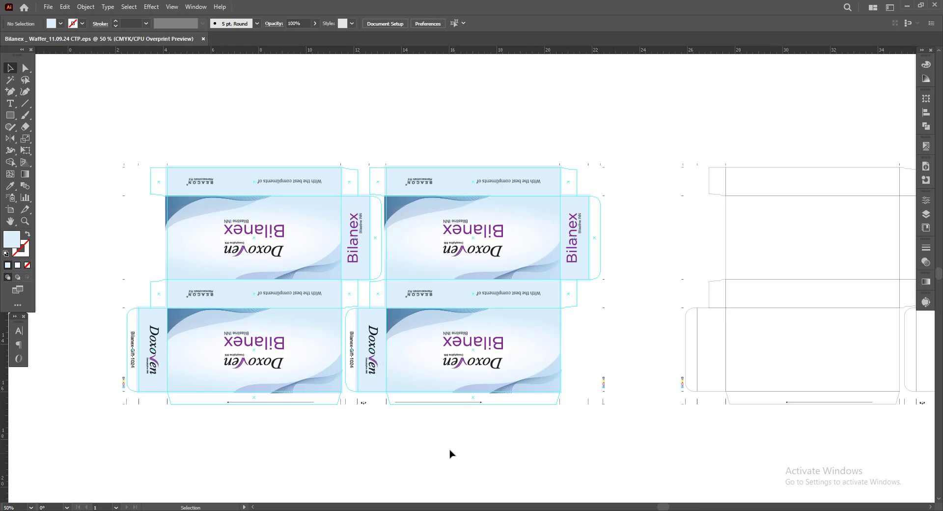
{"action": "scroll", "coordinate": [413, 403], "scroll_direction": "up", "scroll_amount": 1}
{"action": "scroll", "coordinate": [469, 449], "scroll_direction": "down", "scroll_amount": 1}
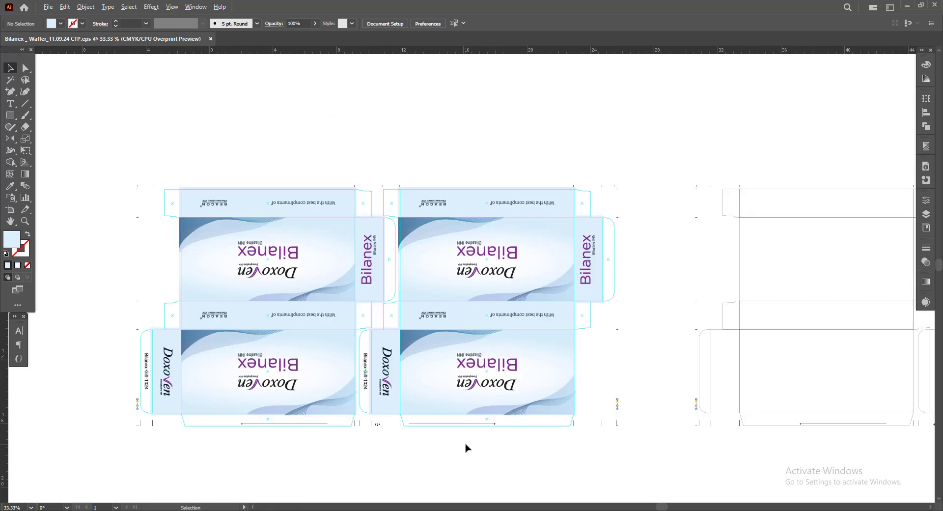
{"action": "scroll", "coordinate": [466, 447], "scroll_direction": "down", "scroll_amount": 1}
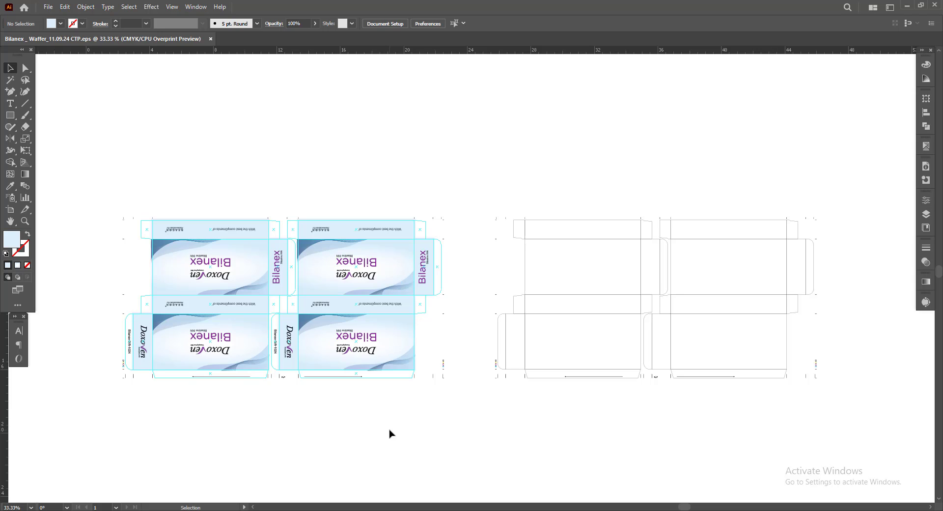
{"action": "scroll", "coordinate": [277, 393], "scroll_direction": "up", "scroll_amount": 2}
{"action": "scroll", "coordinate": [466, 451], "scroll_direction": "down", "scroll_amount": 2}
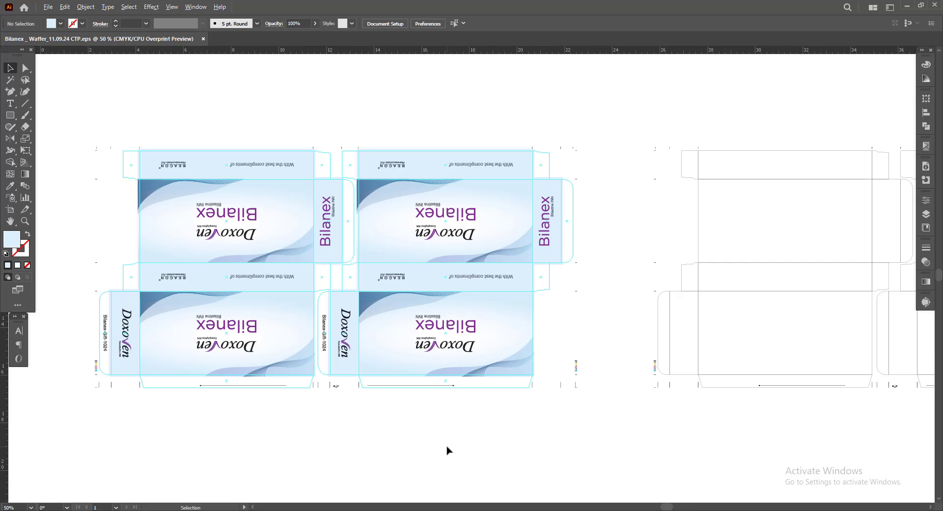
{"action": "scroll", "coordinate": [372, 429], "scroll_direction": "up", "scroll_amount": 2}
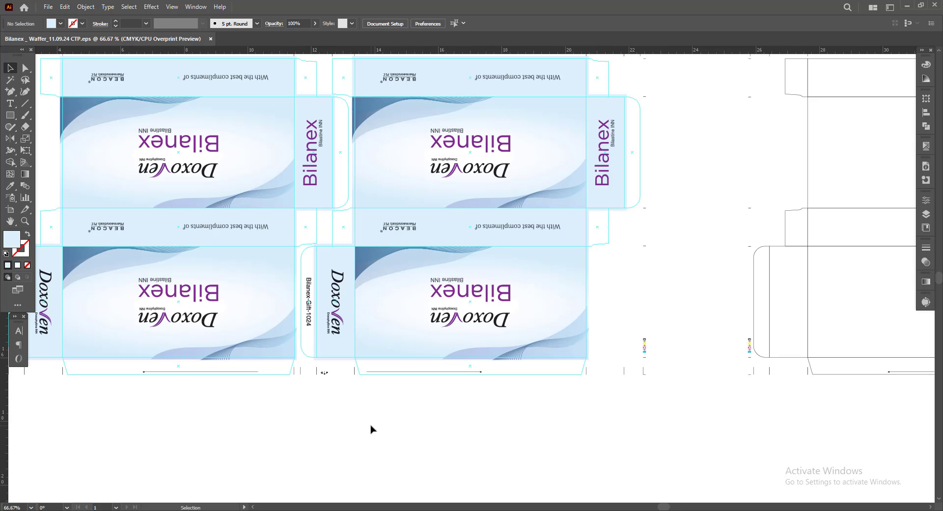
{"action": "right_click", "coordinate": [464, 447]}
{"action": "left_click", "coordinate": [494, 368]}
{"action": "scroll", "coordinate": [497, 407], "scroll_direction": "up", "scroll_amount": 2}
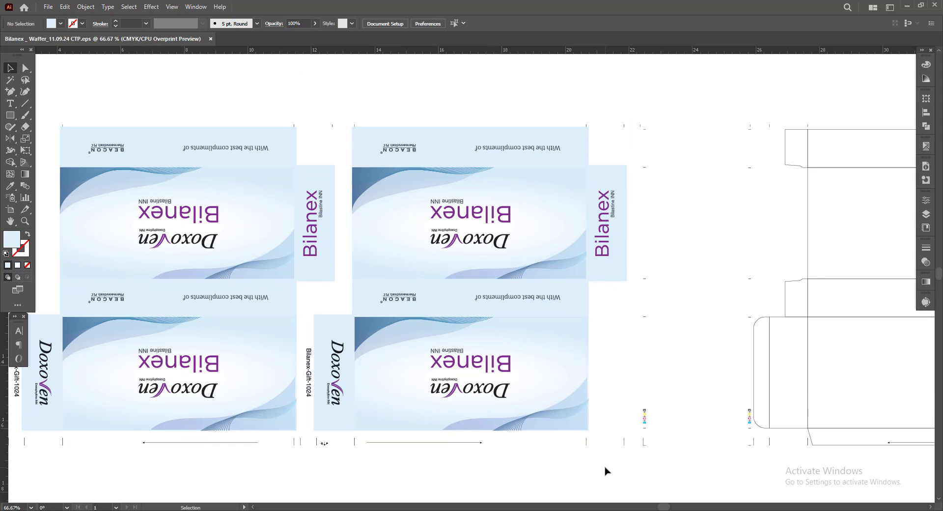
{"action": "scroll", "coordinate": [148, 353], "scroll_direction": "up", "scroll_amount": 3}
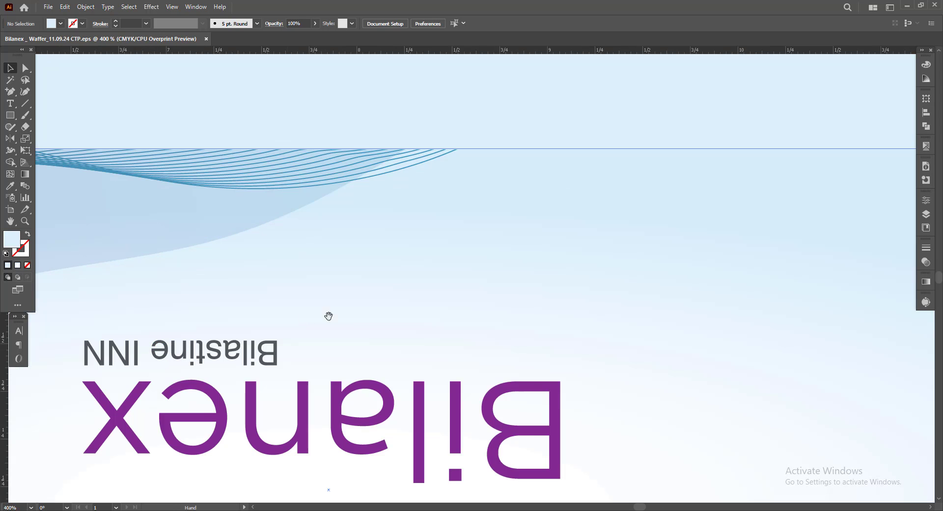
{"action": "scroll", "coordinate": [328, 317], "scroll_direction": "up", "scroll_amount": 2}
{"action": "scroll", "coordinate": [547, 420], "scroll_direction": "up", "scroll_amount": 2}
{"action": "scroll", "coordinate": [682, 321], "scroll_direction": "down", "scroll_amount": 2}
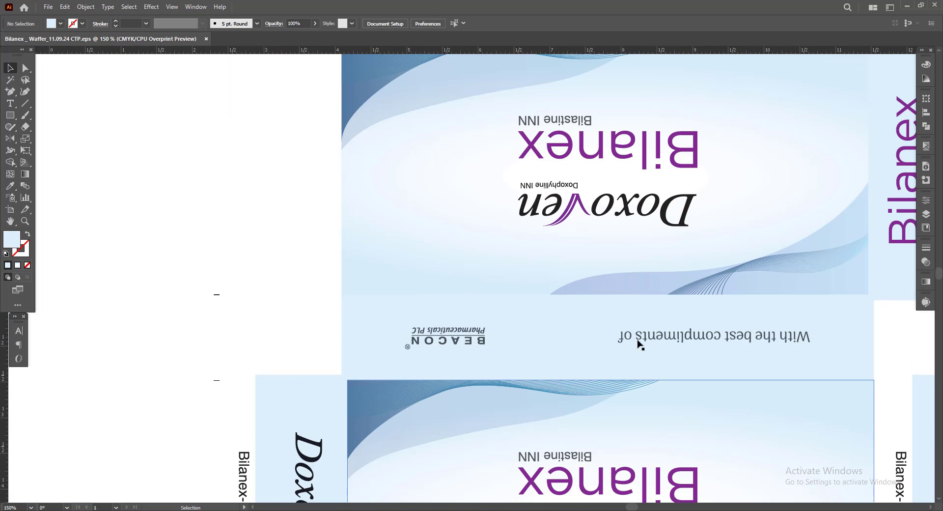
{"action": "scroll", "coordinate": [713, 469], "scroll_direction": "up", "scroll_amount": 1}
{"action": "left_click_drag", "start_coordinate": [756, 392], "coordinate": [331, 338]}
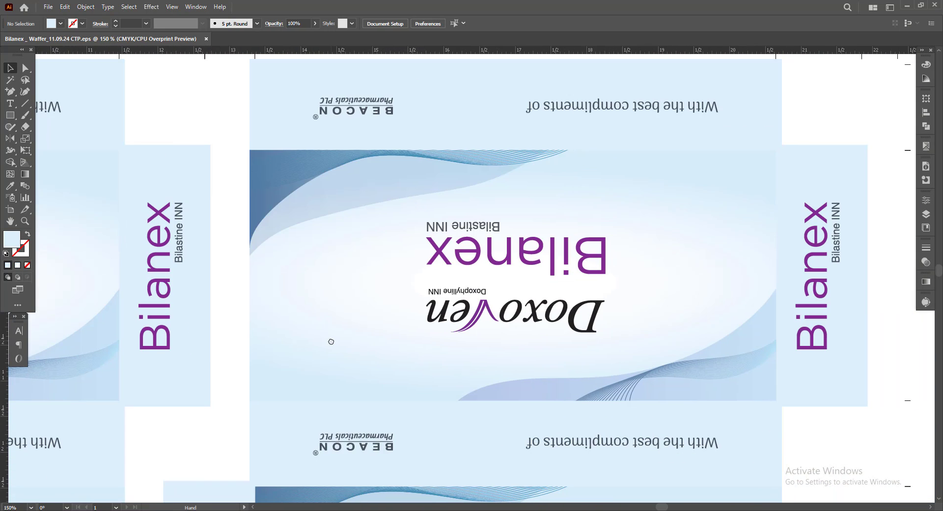
{"action": "scroll", "coordinate": [611, 288], "scroll_direction": "down", "scroll_amount": 3}
{"action": "scroll", "coordinate": [688, 295], "scroll_direction": "down", "scroll_amount": 3}
{"action": "scroll", "coordinate": [747, 319], "scroll_direction": "down", "scroll_amount": 2}
{"action": "scroll", "coordinate": [625, 460], "scroll_direction": "down", "scroll_amount": 1}
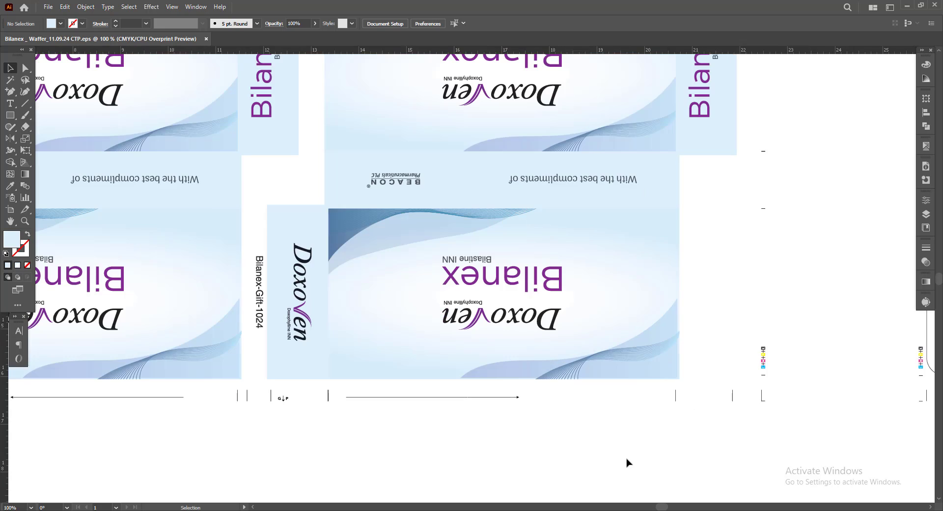
{"action": "scroll", "coordinate": [316, 401], "scroll_direction": "down", "scroll_amount": 1}
{"action": "right_click", "coordinate": [389, 78]}
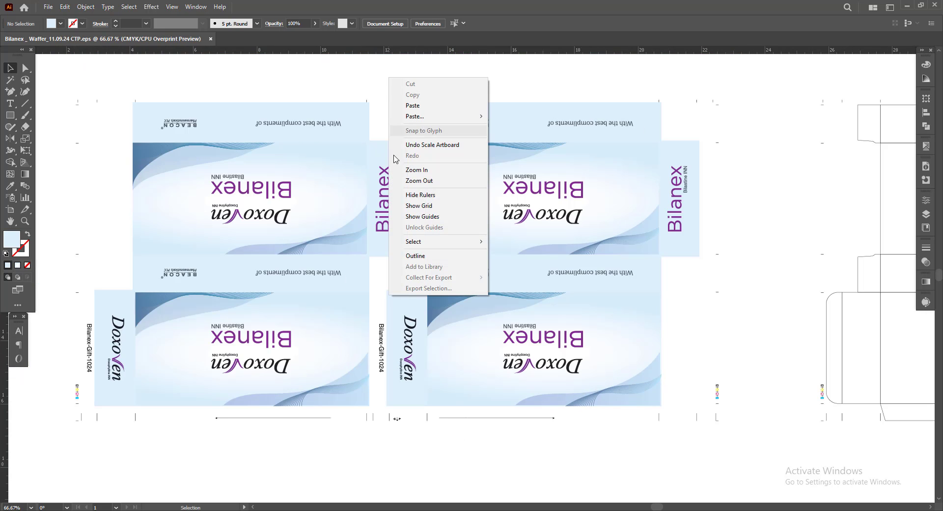
{"action": "left_click", "coordinate": [422, 217]}
{"action": "scroll", "coordinate": [564, 453], "scroll_direction": "down", "scroll_amount": 1}
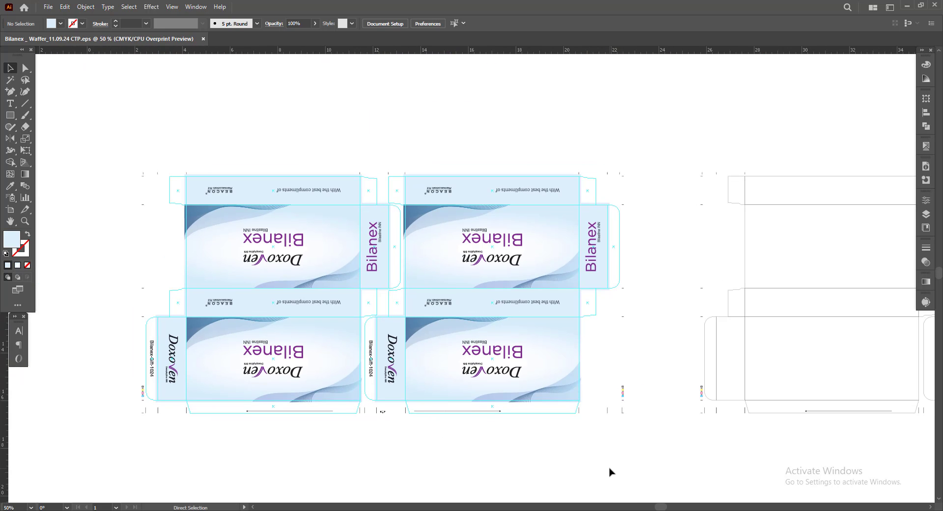
{"action": "scroll", "coordinate": [506, 460], "scroll_direction": "down", "scroll_amount": 1}
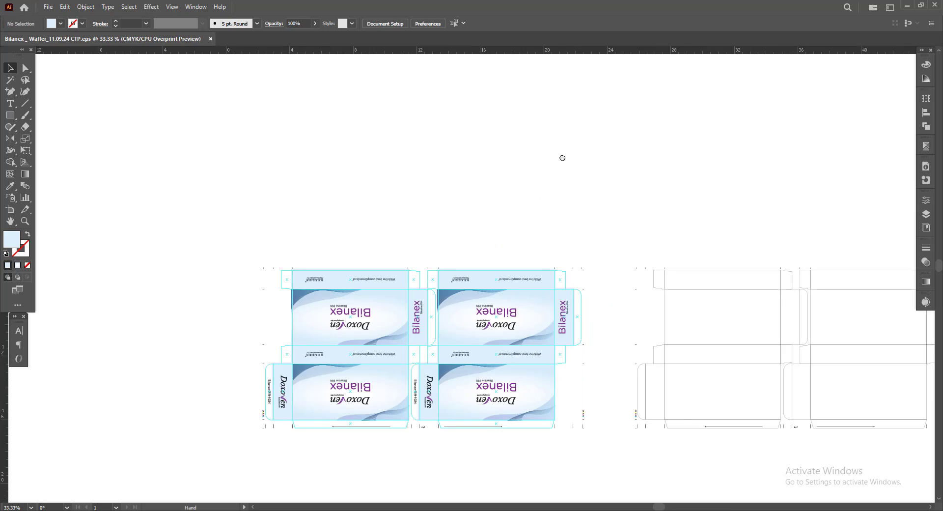
{"action": "left_click_drag", "start_coordinate": [562, 157], "coordinate": [444, 138]}
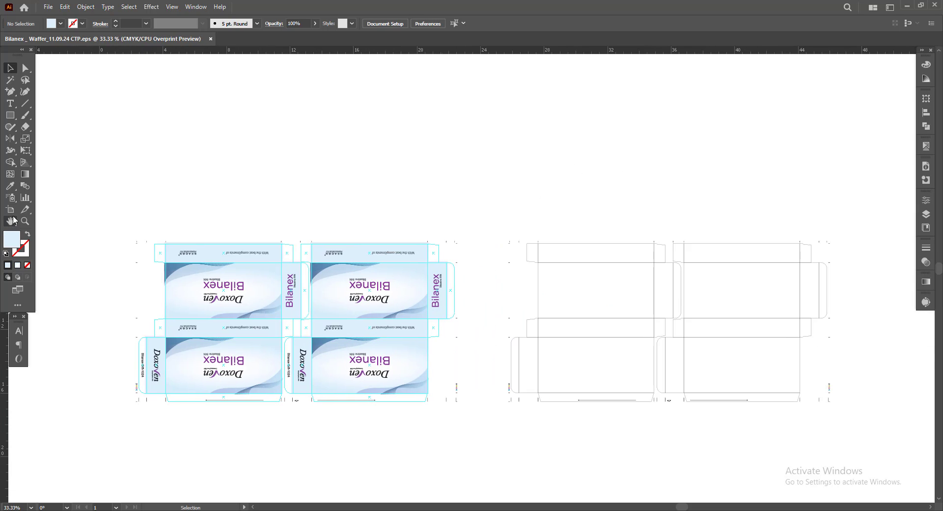